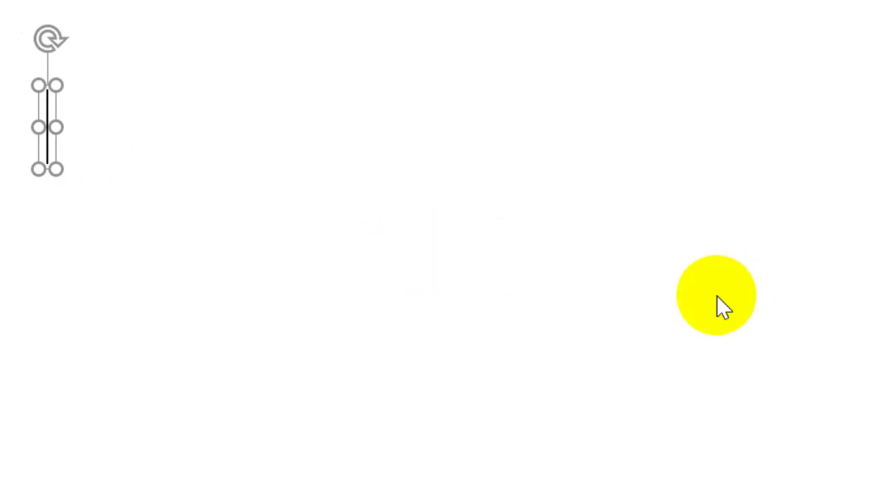
Step: Type the intro lines from 'In this video I will show you' to 'Animation with powerpoint', then start a 'Like' line
text(In)
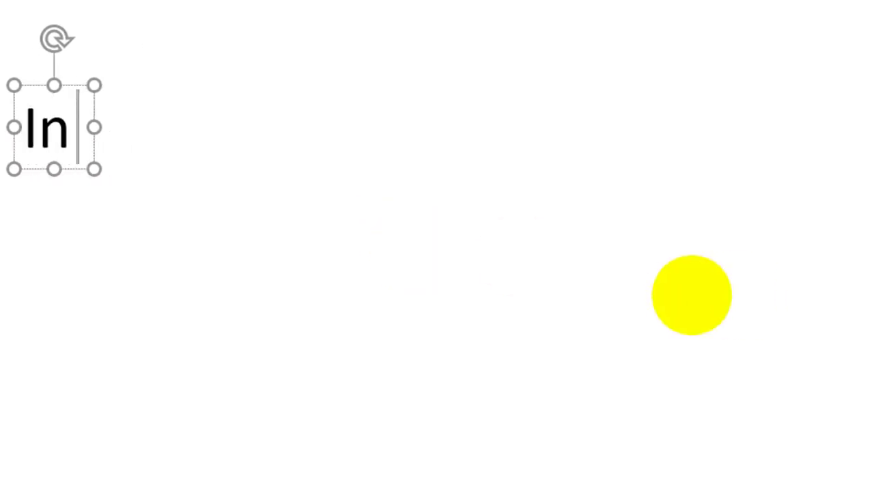
text( this v)
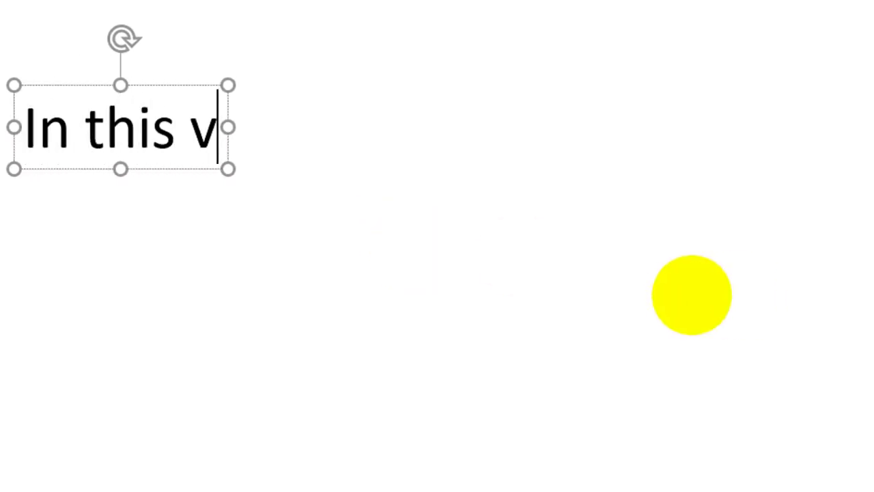
text(ideo I)
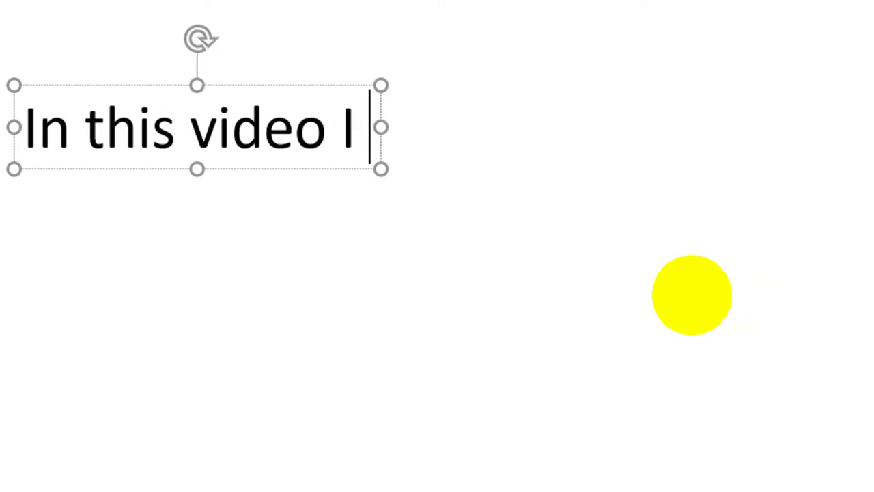
text( will sho)
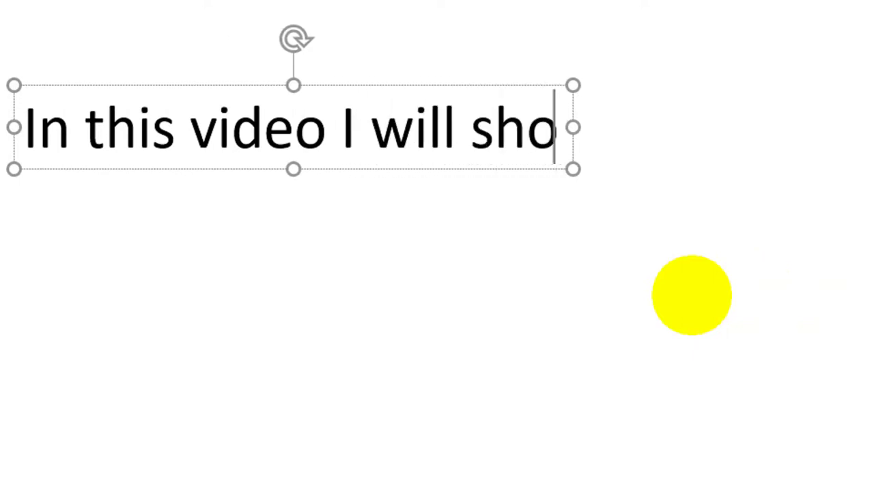
text(w you)
key(Return)
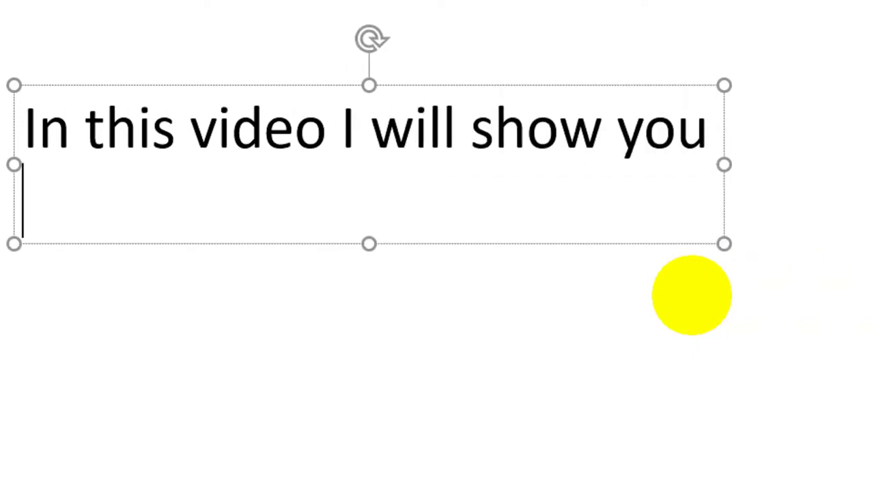
text(How)
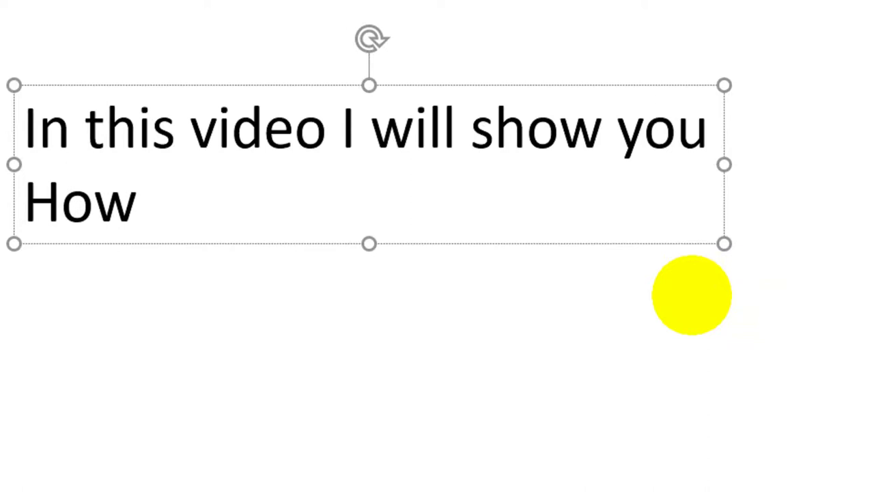
text( to do a)
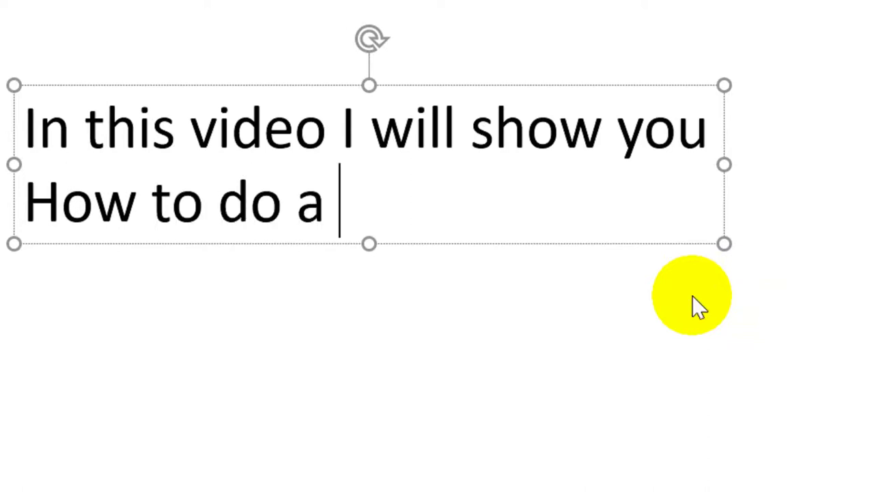
text(wri)
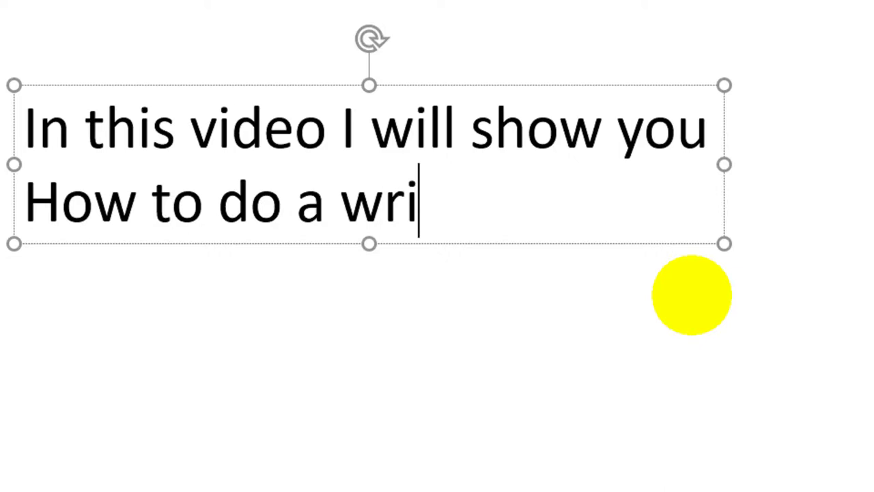
text(ting )
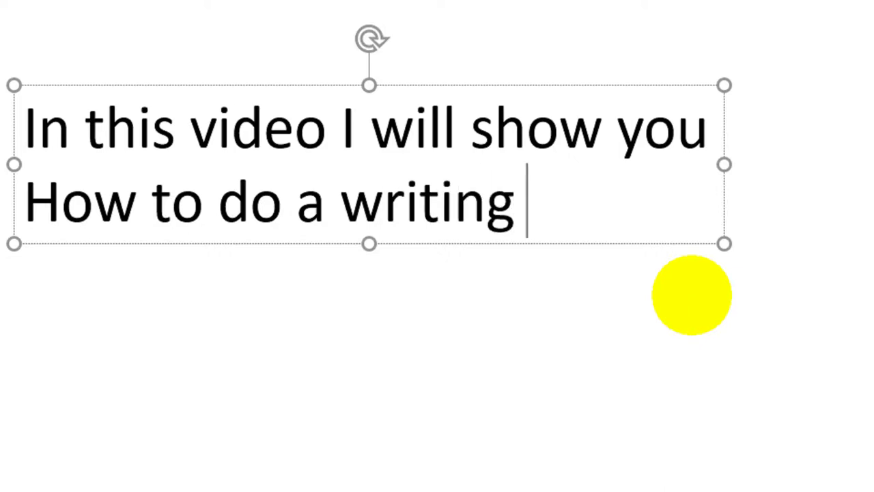
text(hand)
key(Return)
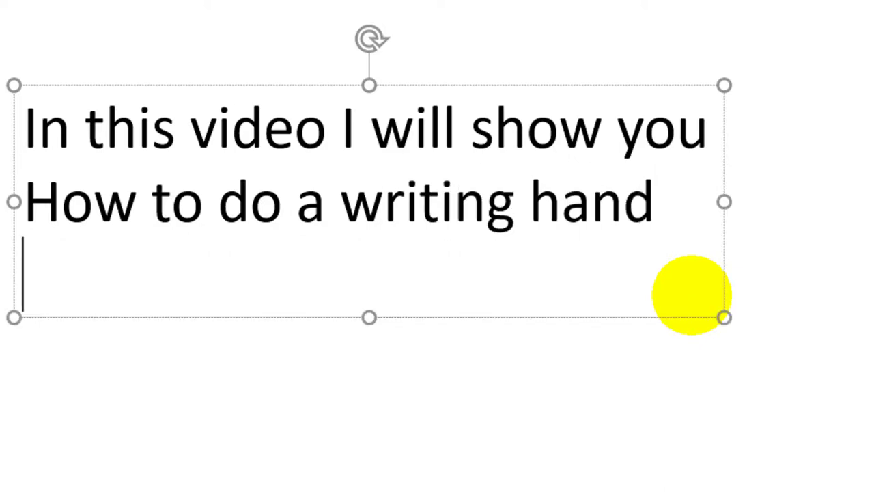
text(and Animati)
text(on)
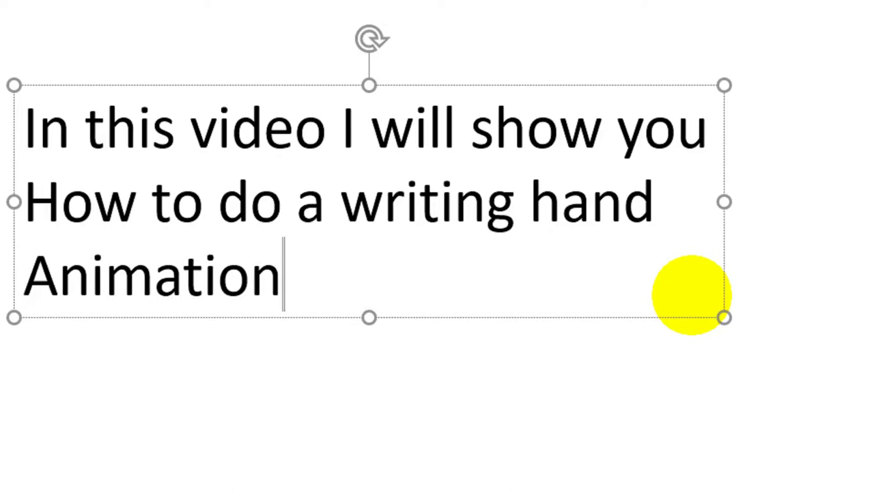
text( wit)
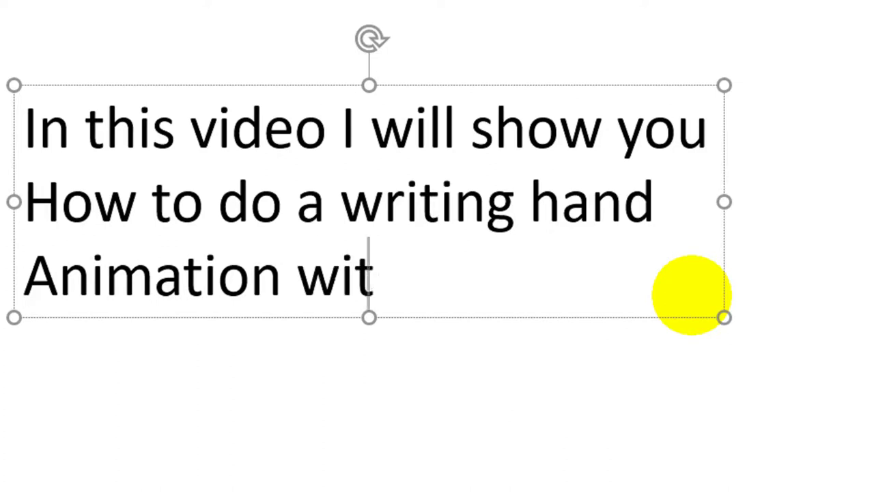
text(h poerpoi)
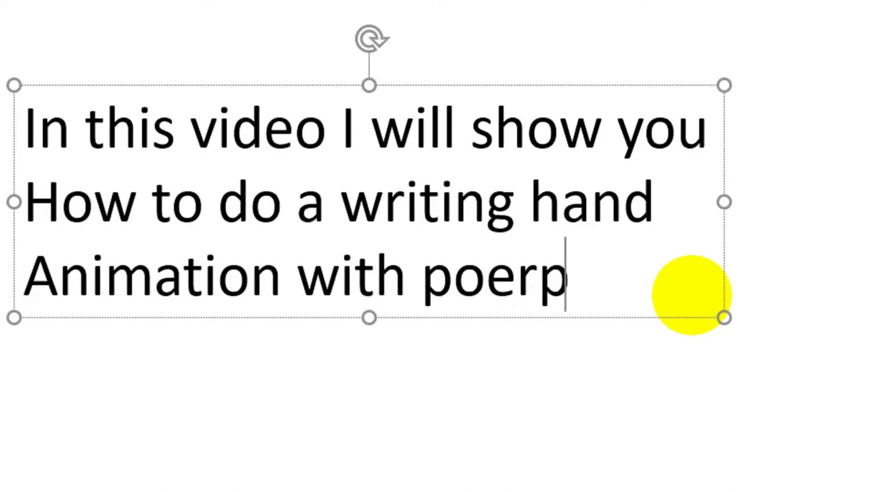
text(nt)
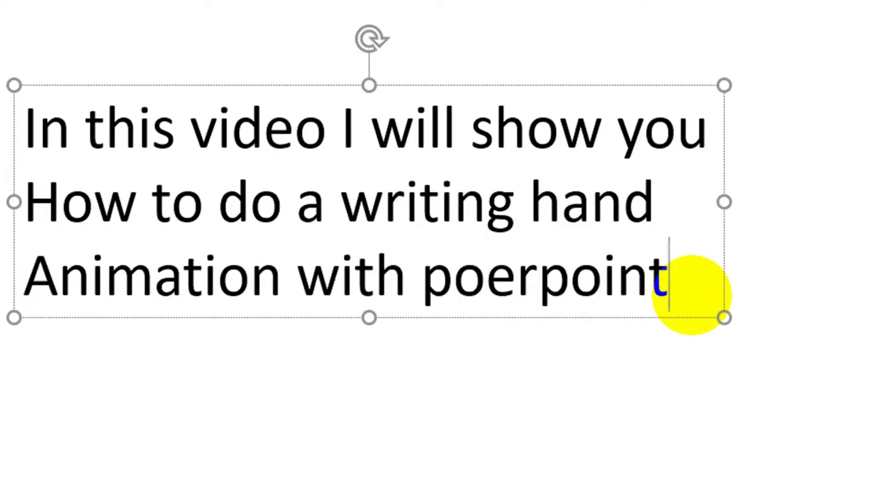
key(BackSpace)
key(BackSpace)
key(BackSpace)
key(BackSpace)
key(BackSpace)
key(BackSpace)
key(BackSpace)
text(wer)
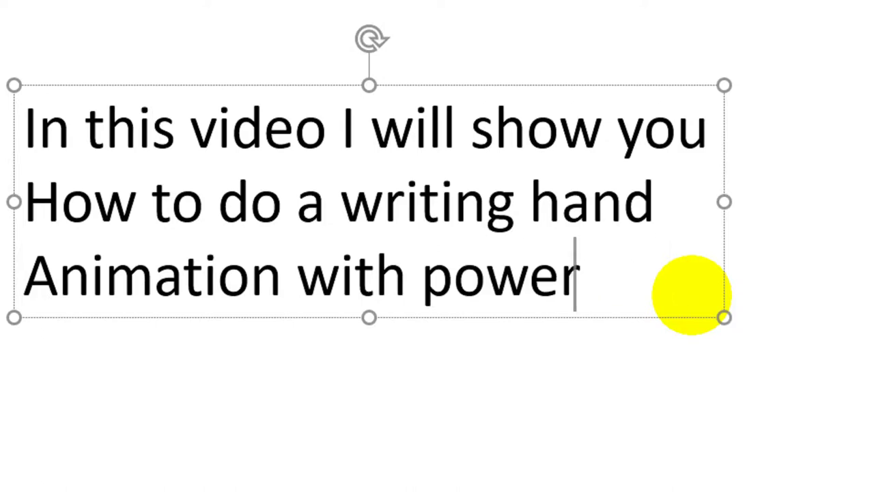
text(poi)
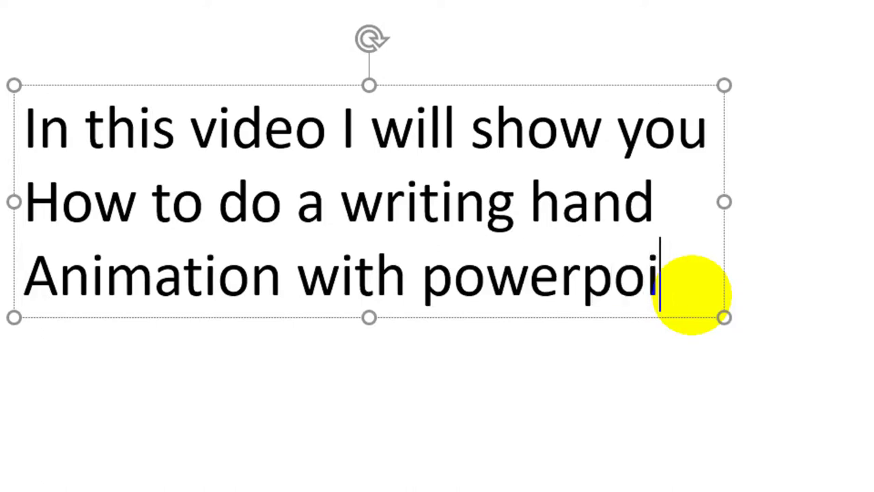
text(nt)
key(Return)
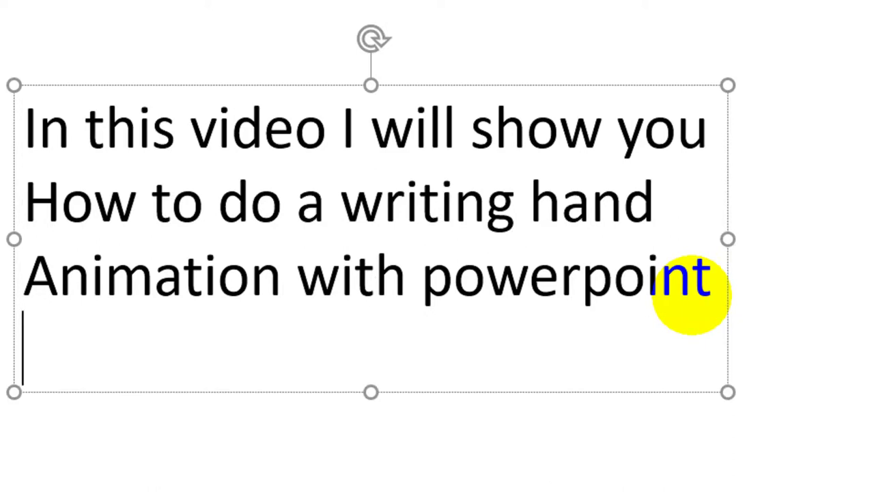
text(Ike )
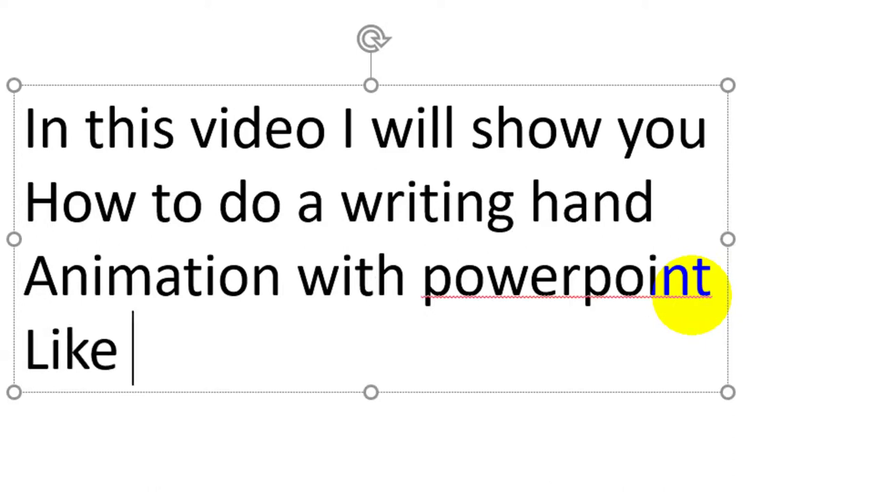
text(this)
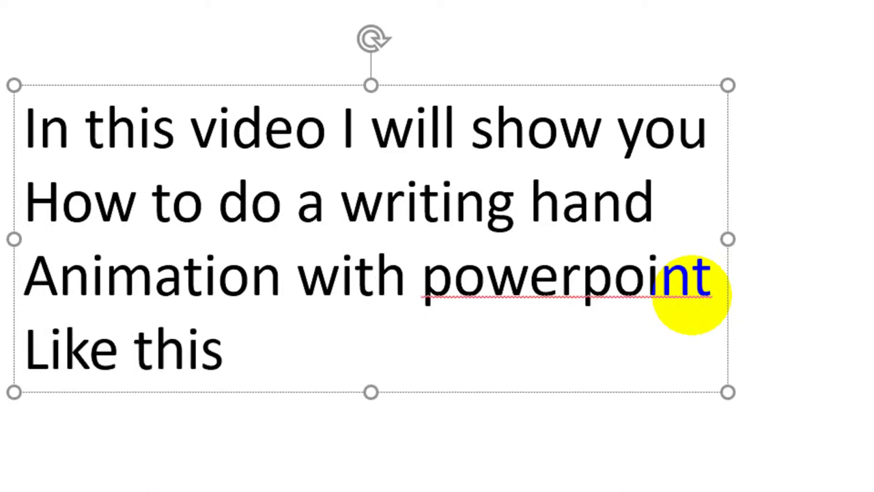
text(ide)
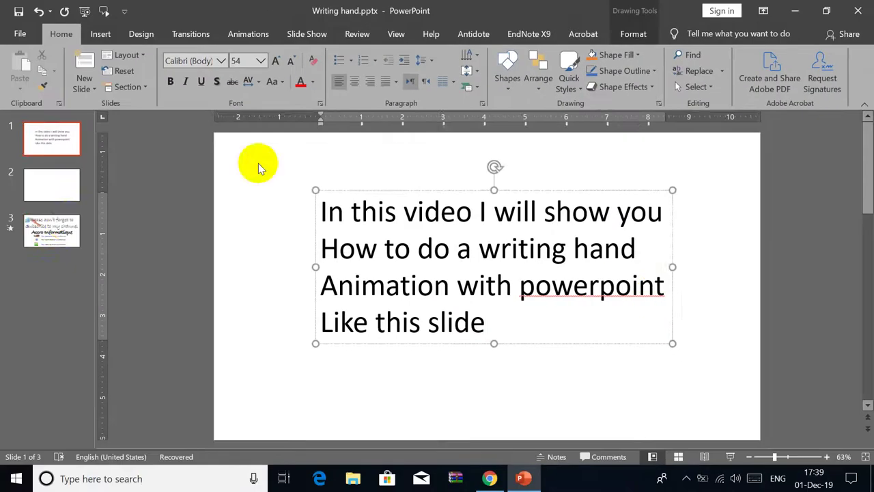
click(62, 225)
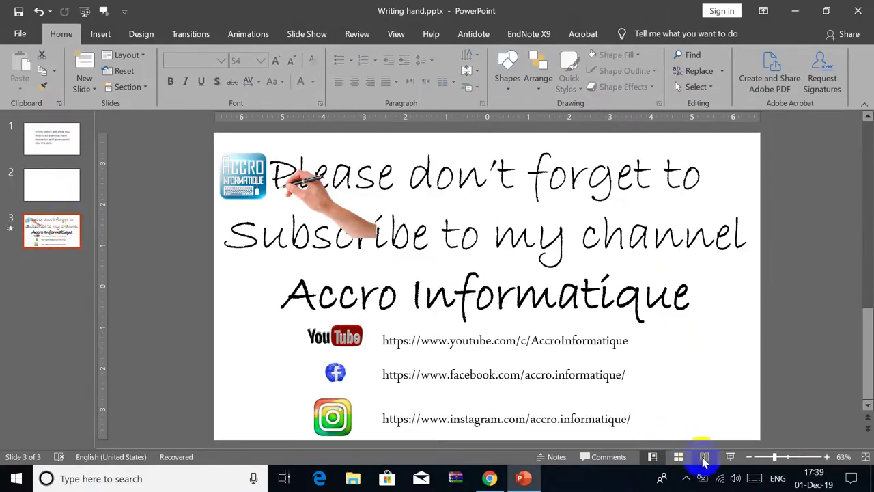
click(730, 457)
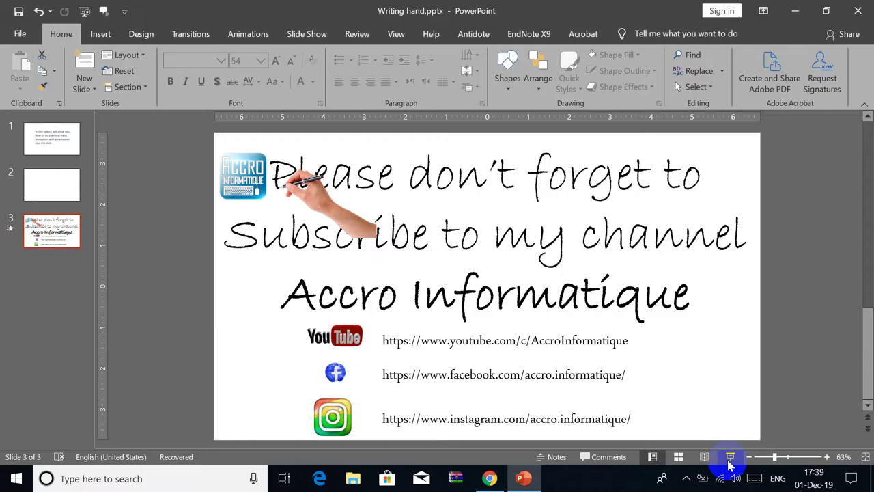
Step: Replace slide 1's intro text with 'Method 1 : the perfect one' and select that title line
click(53, 139)
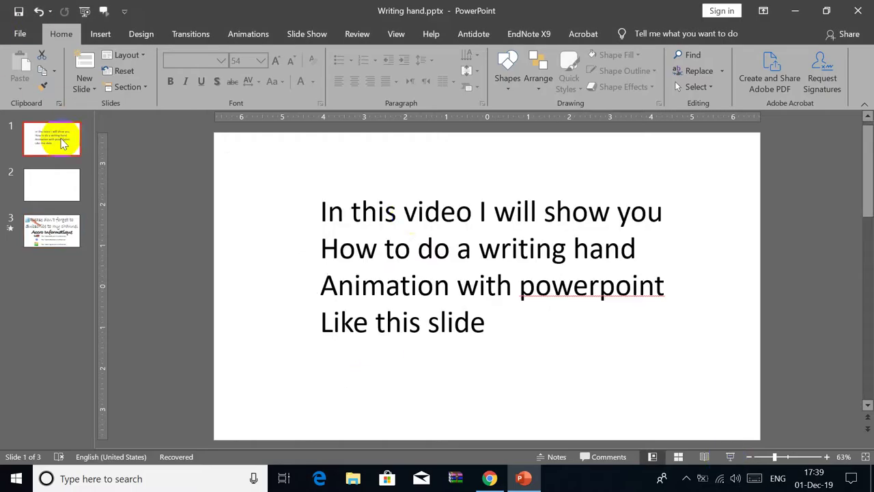
click(412, 213)
click(319, 212)
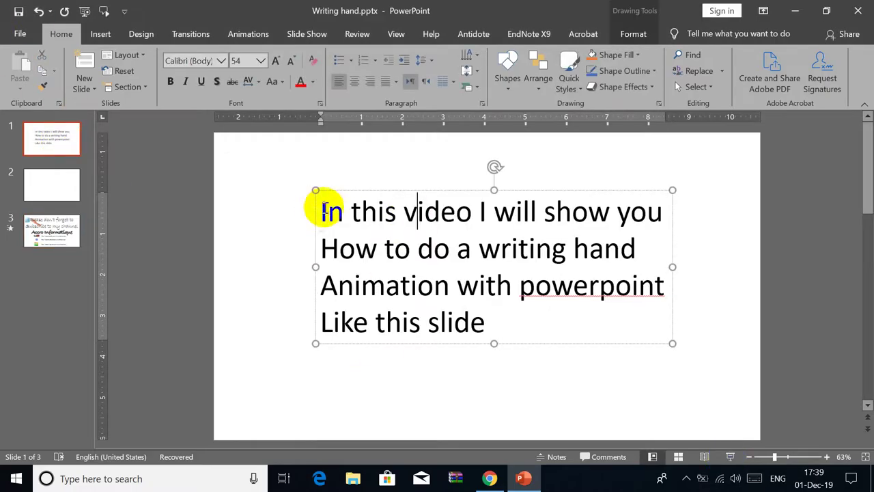
mouse_move(324, 211)
mouse_down()
mouse_move(433, 293)
mouse_move(524, 320)
mouse_up()
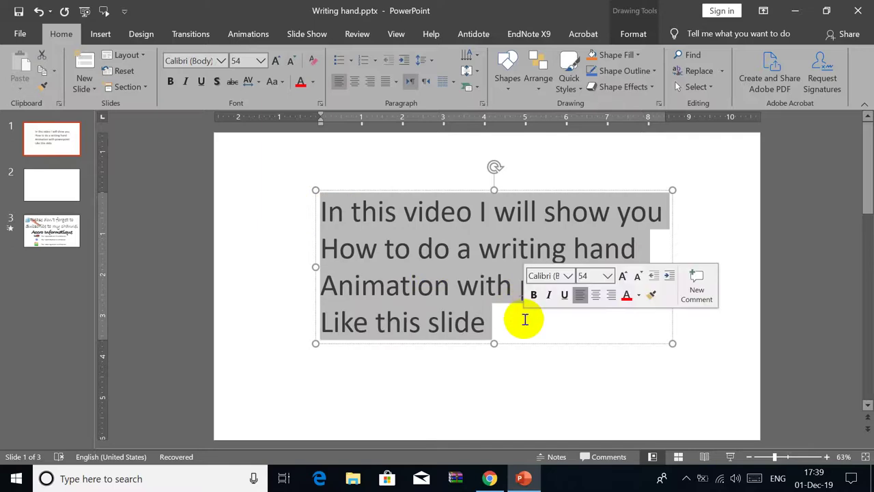
text(methode )
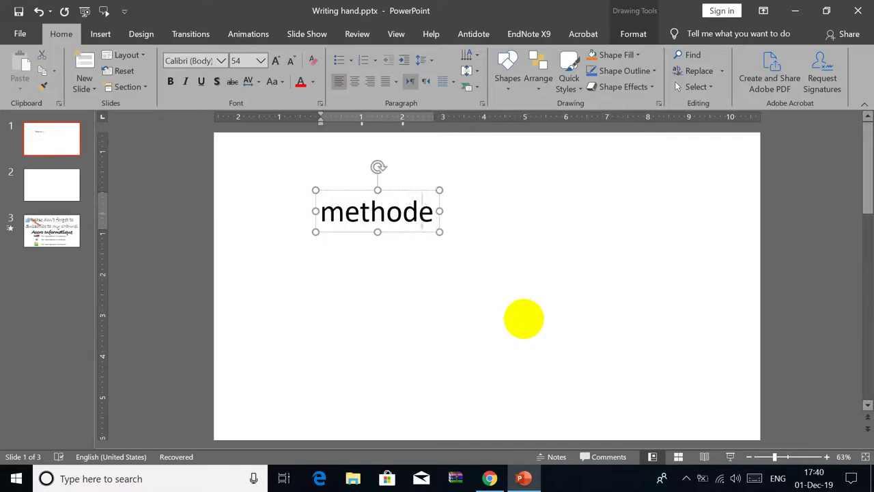
text(1)
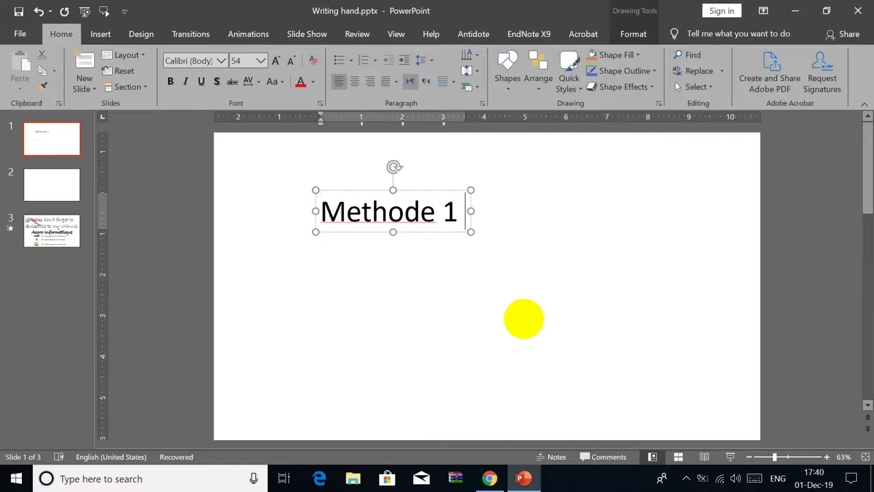
key(BackSpace)
key(BackSpace)
key(BackSpace)
key(BackSpace)
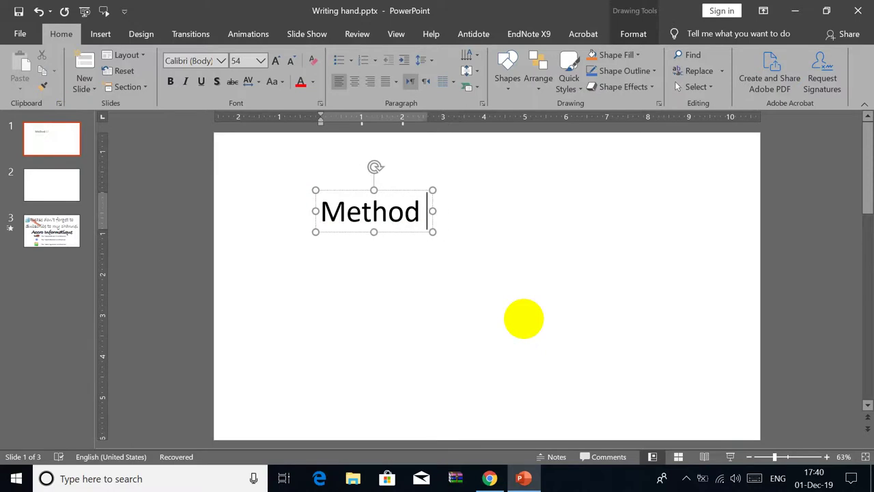
text(1 : t)
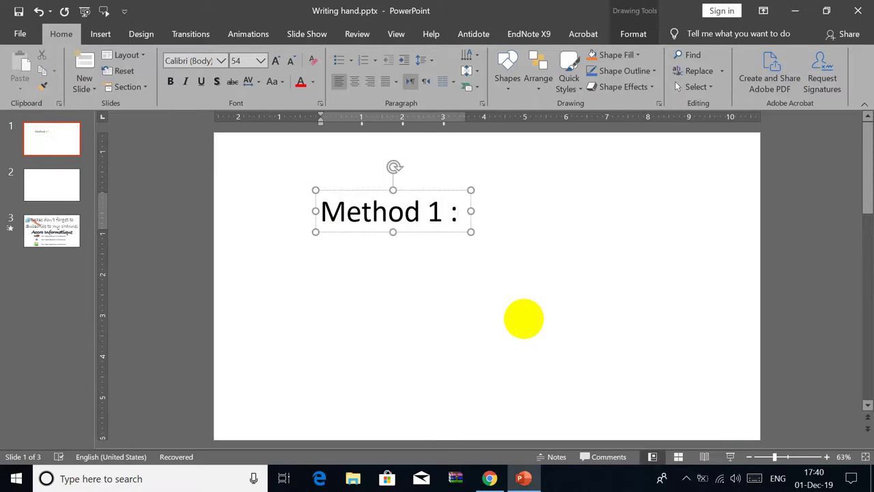
text(he )
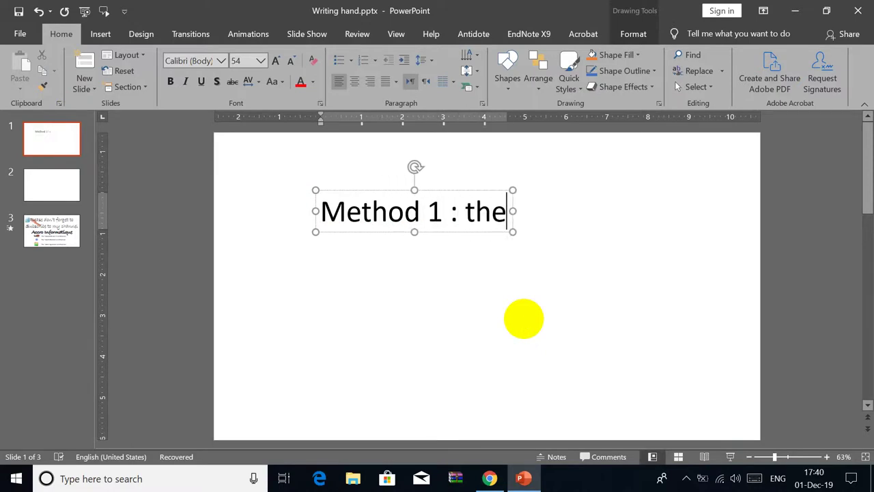
text(perfect )
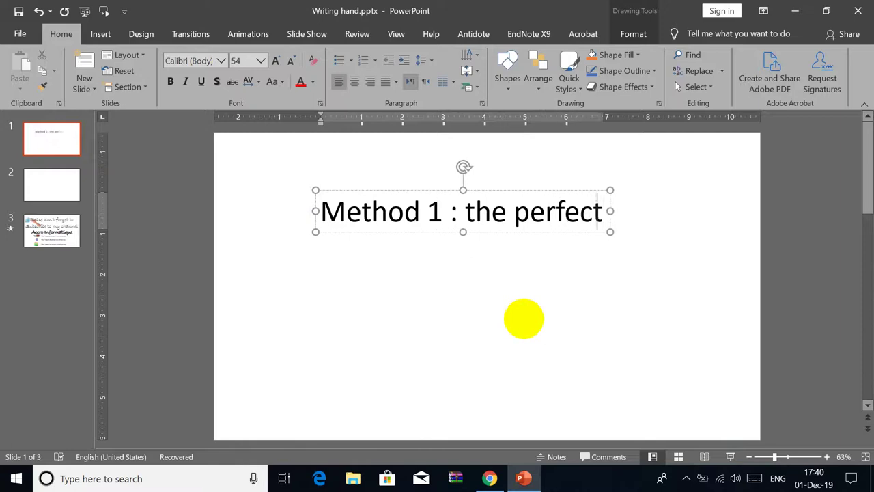
text(one)
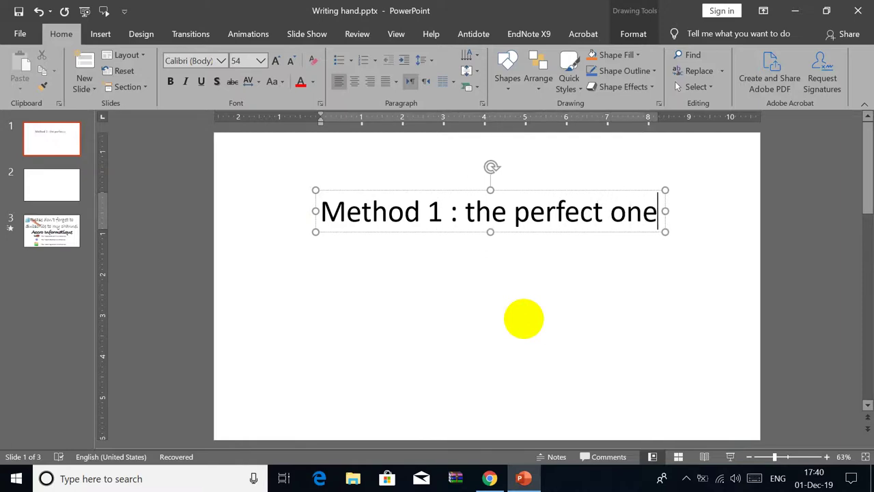
drag(411, 211, 430, 212)
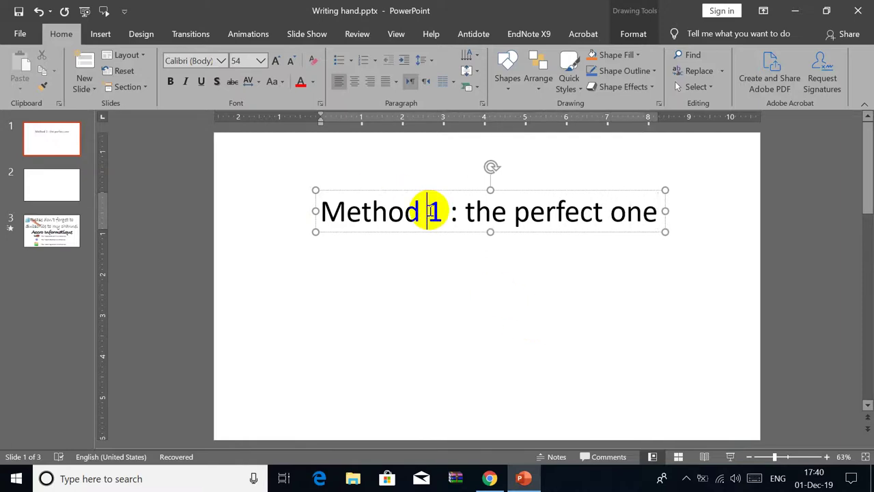
triple_click(429, 212)
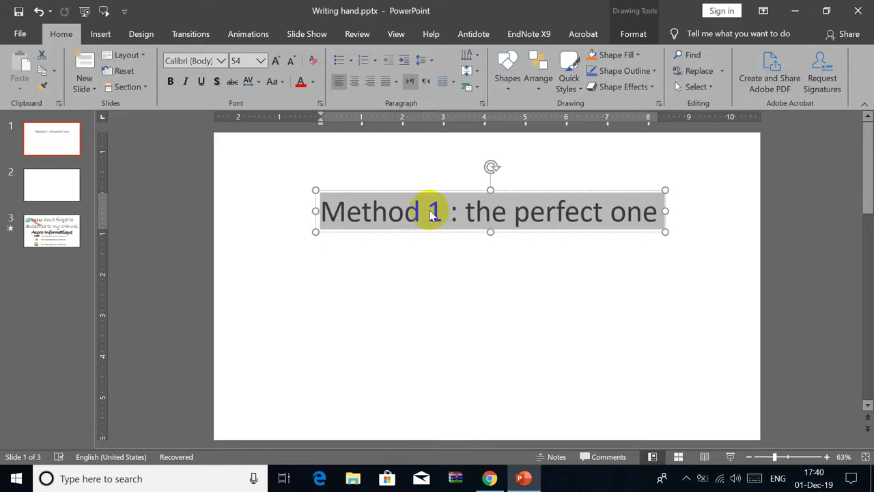
Step: Apply the Bradley Hand ITC font to the 'Method 1 : the perfect one' title
click(225, 61)
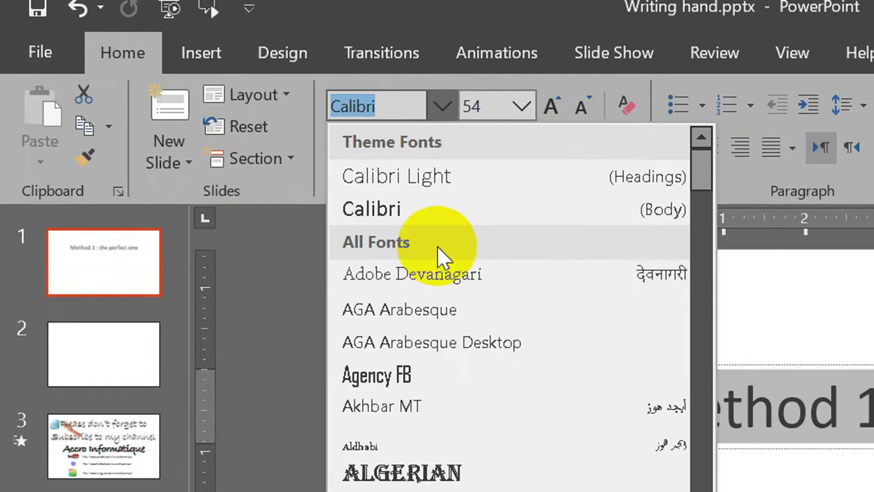
click(394, 121)
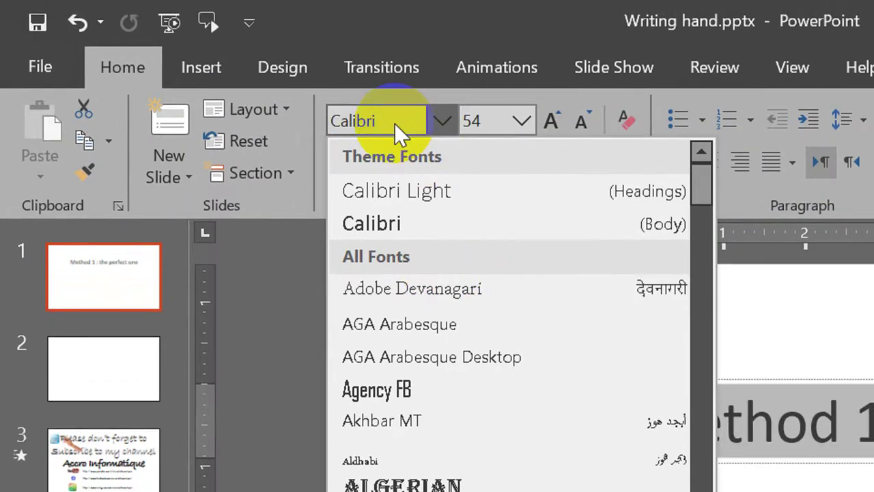
key(BackSpace)
key(BackSpace)
key(BackSpace)
text(B)
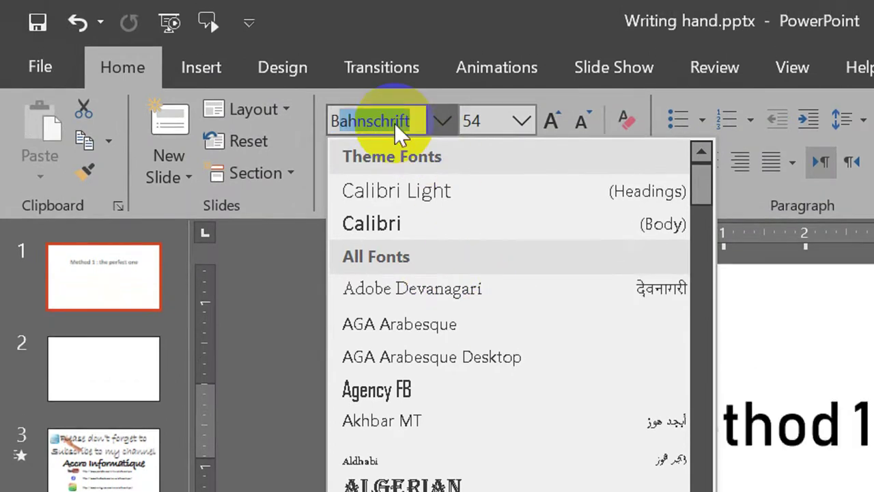
text(ra)
key(Return)
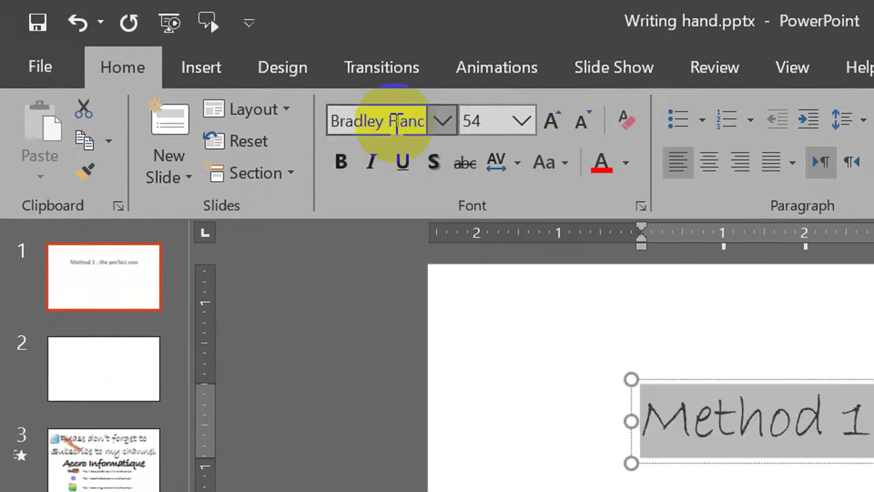
click(349, 122)
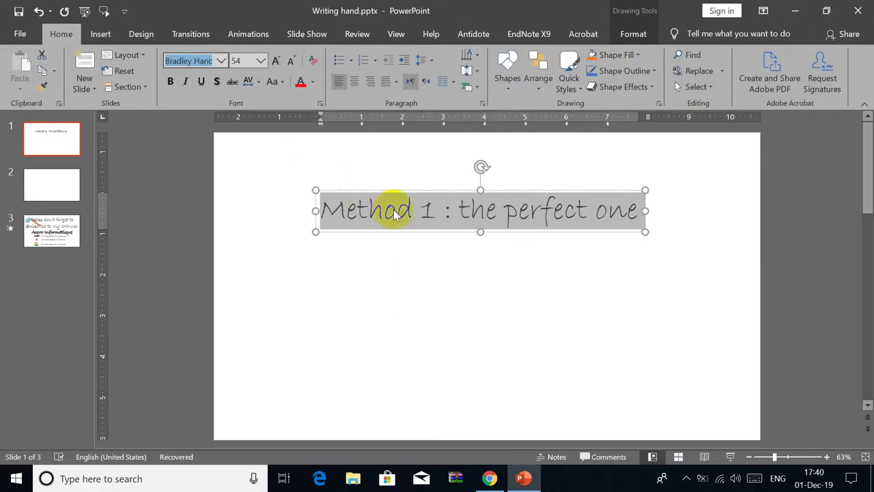
click(395, 212)
key(ctrl+a)
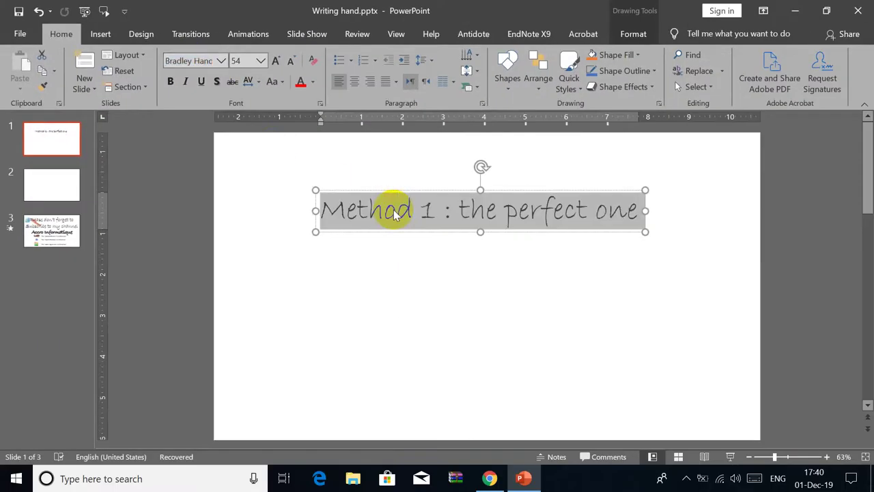
Step: Change the title text to 'Accro Informatique' at font size 88
text(Accr)
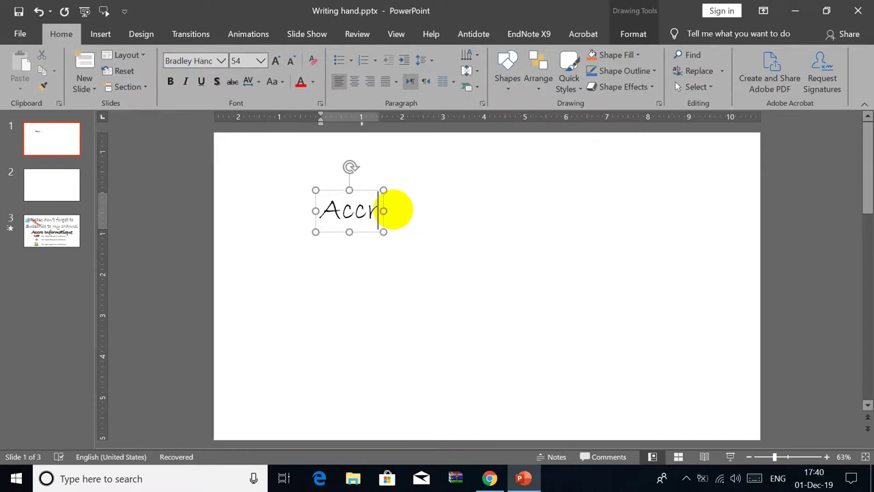
text(o In)
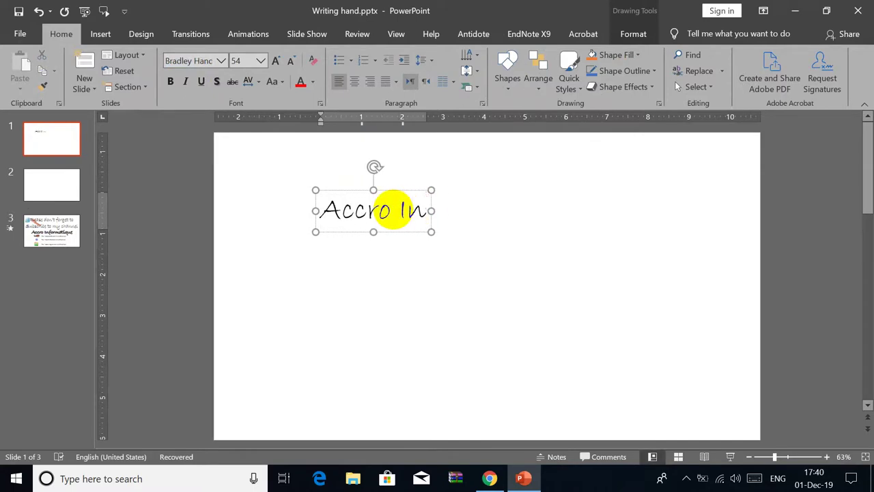
text(formati)
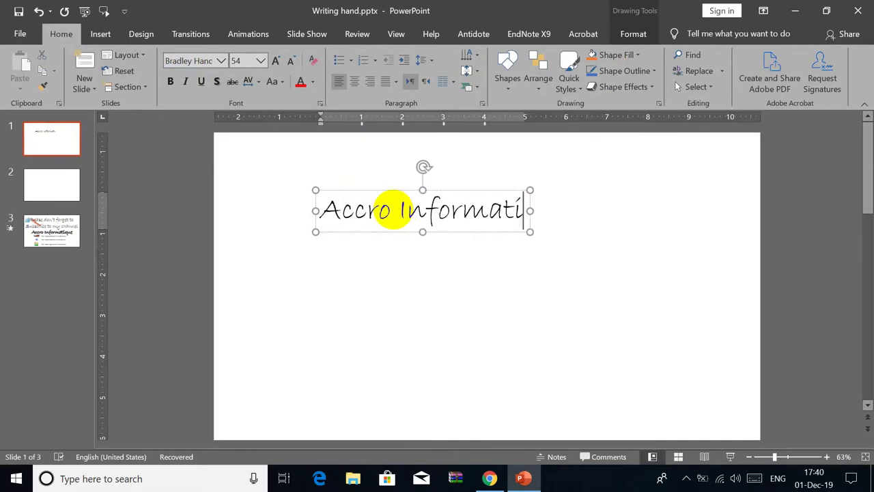
text(que)
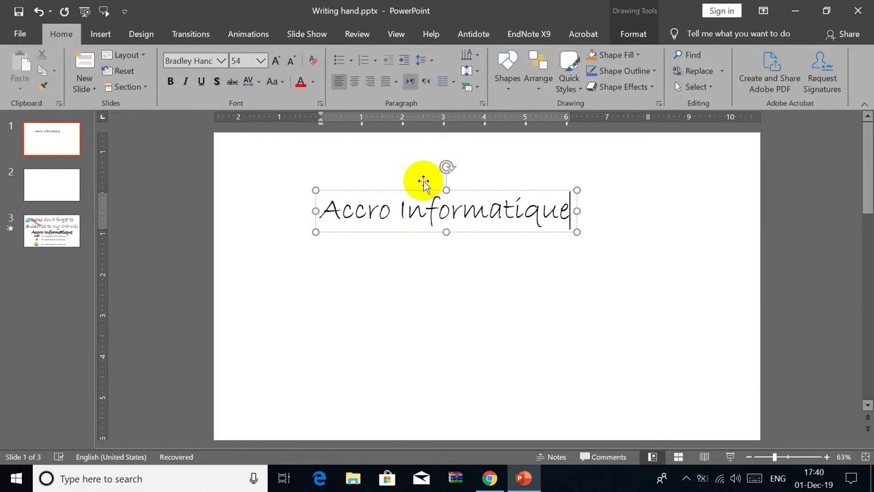
click(414, 189)
click(246, 61)
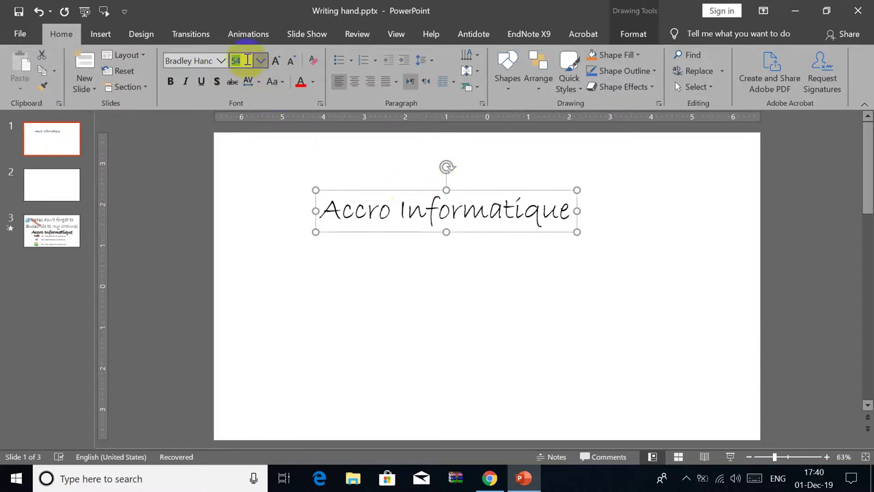
text(88)
key(Return)
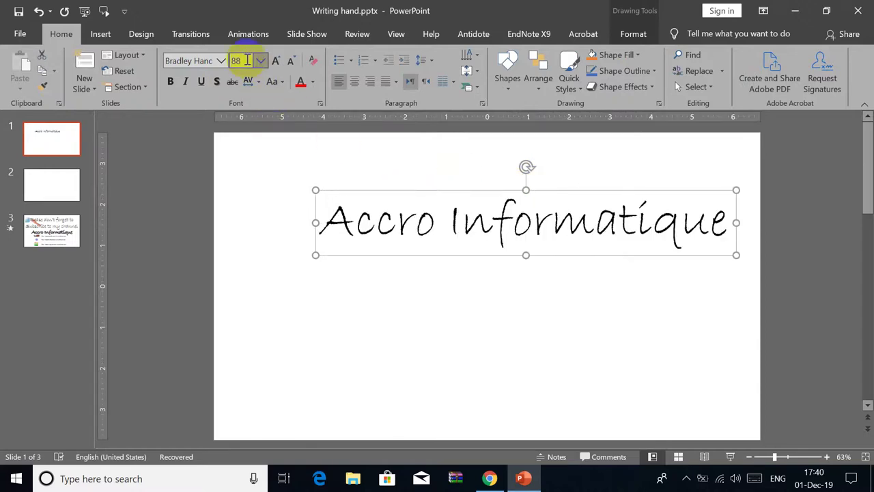
Step: Move the Accro Informatique text box up and to the left
click(459, 183)
click(517, 208)
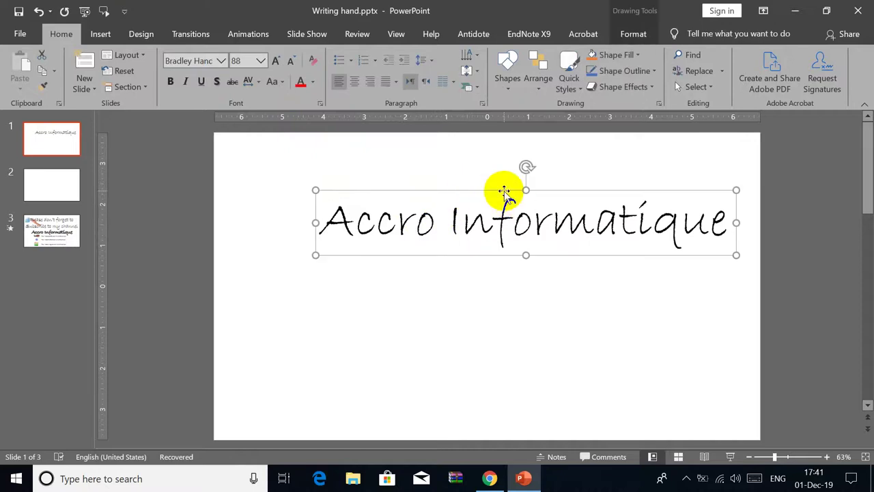
drag(504, 191, 461, 178)
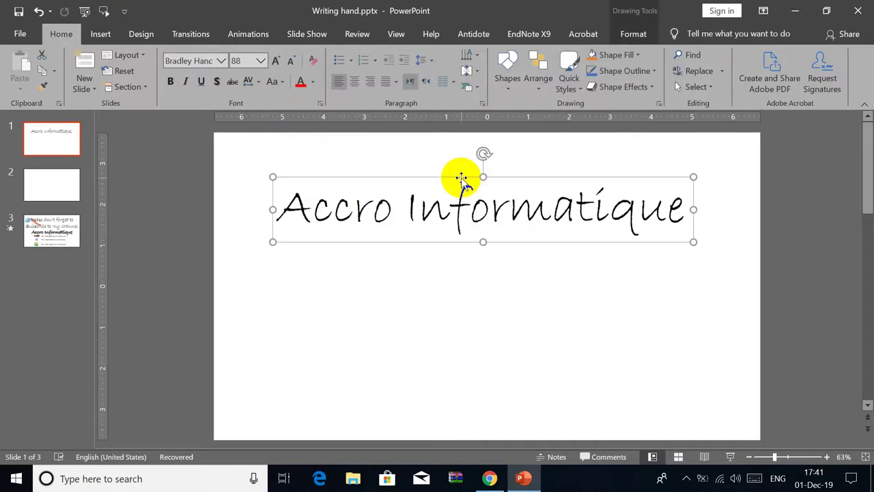
Step: Run a Google image search for 'writing hand' in Chrome
click(489, 480)
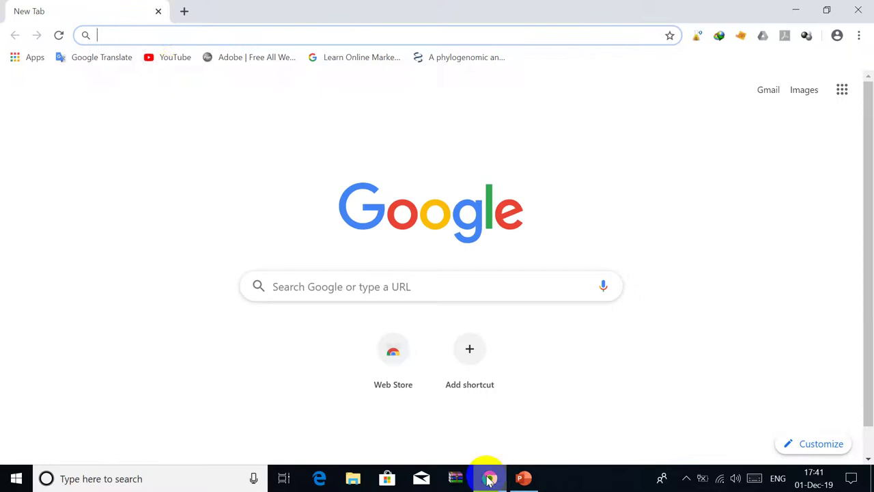
text(wri)
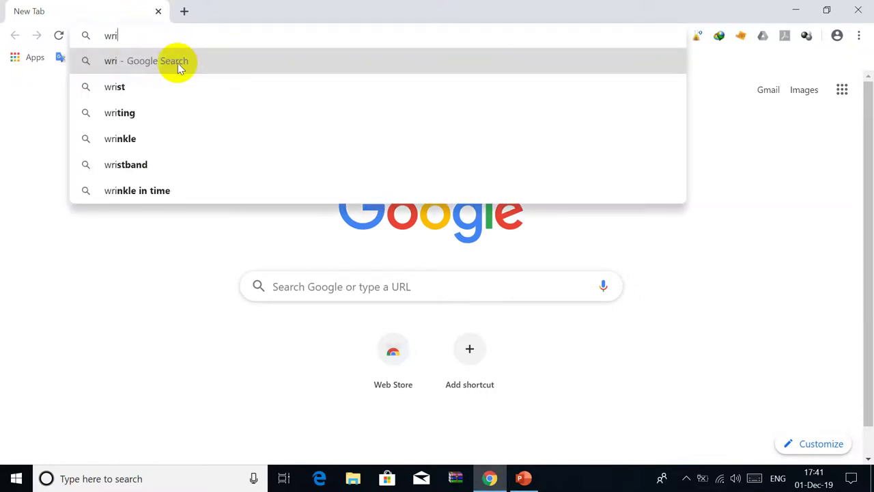
text(ting h)
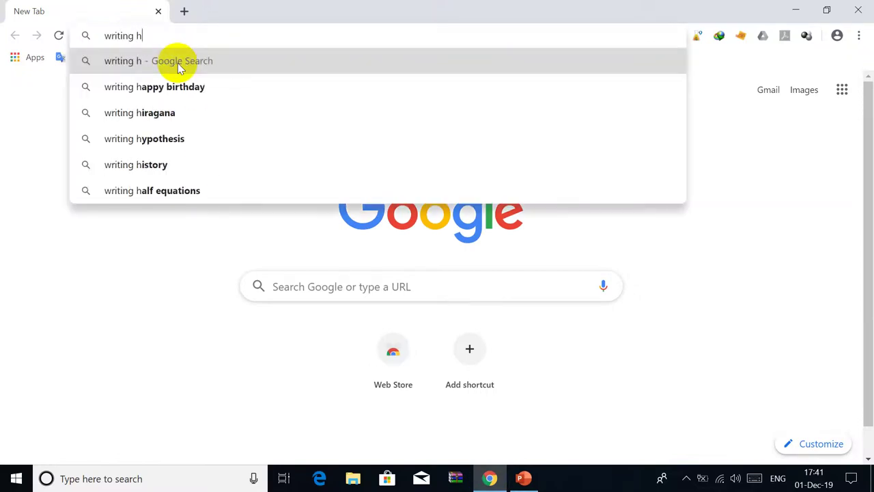
text(and)
key(Return)
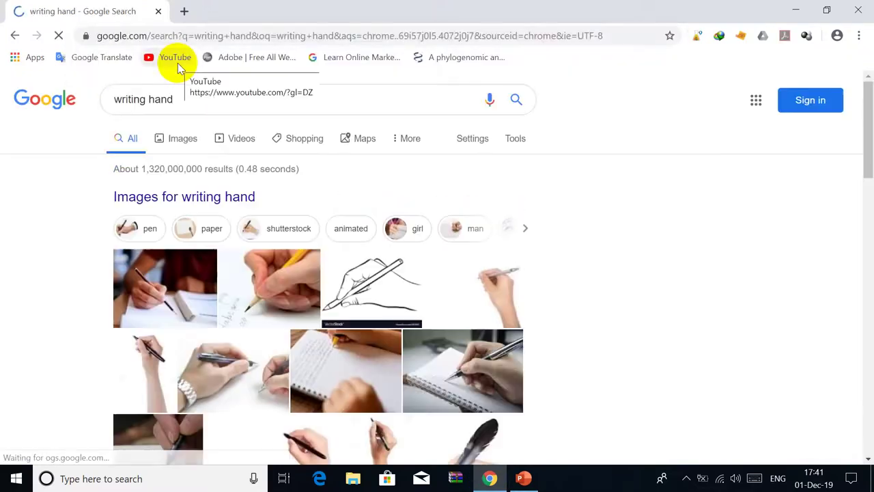
click(199, 146)
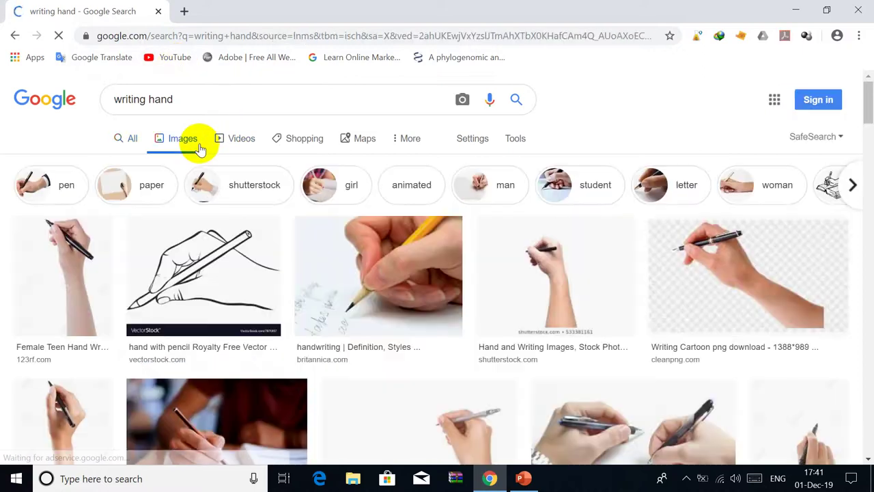
Step: Copy the transparent writing-hand cartoon image and return to PowerPoint
click(739, 280)
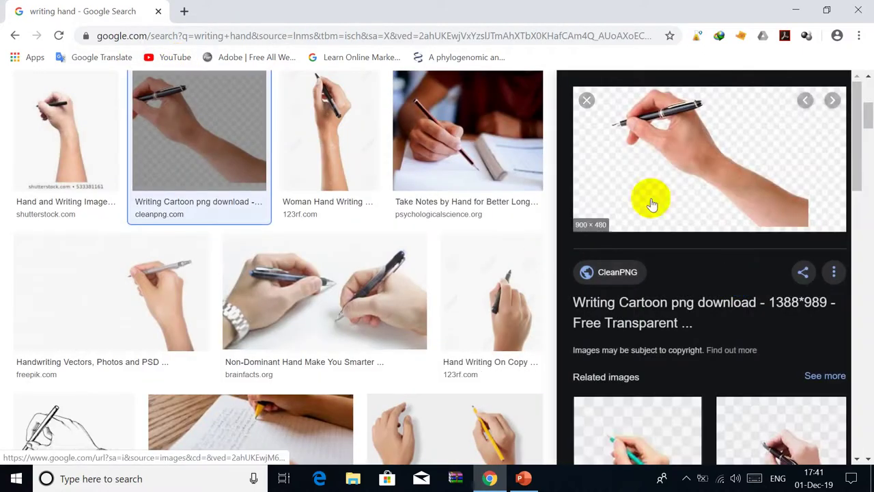
right_click(675, 131)
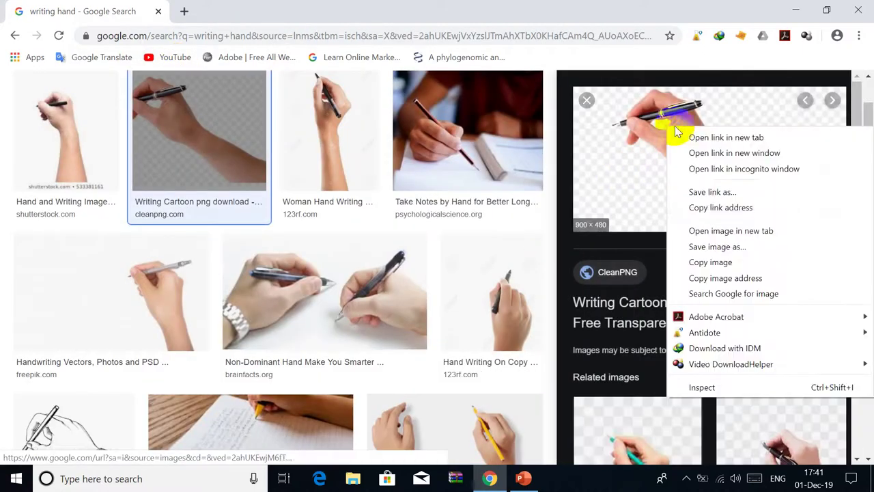
click(710, 263)
click(526, 447)
mouse_move(524, 479)
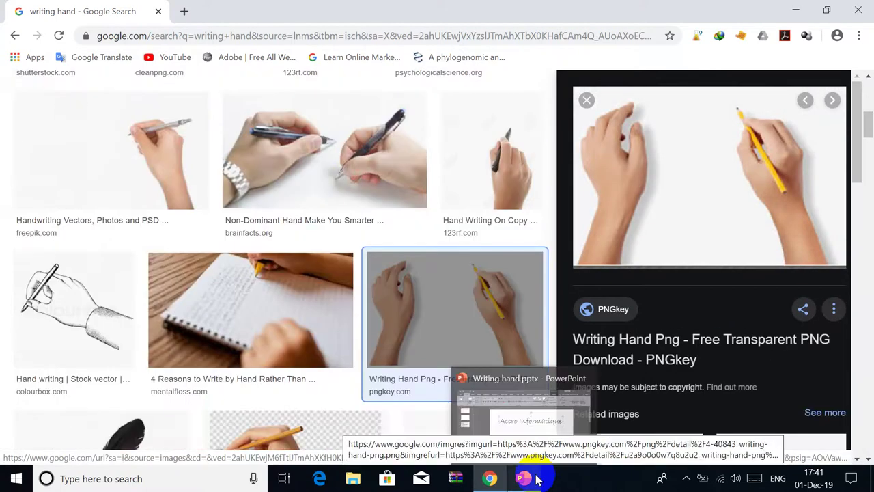
click(536, 416)
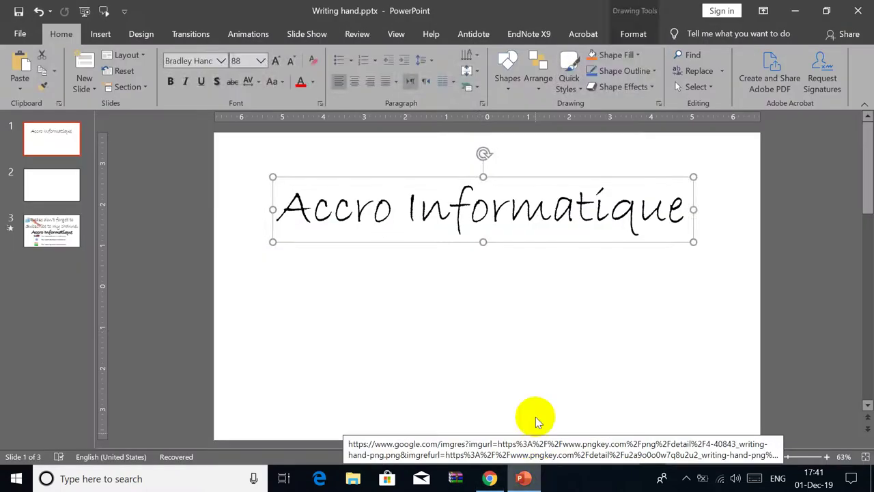
Step: Paste the writing-hand picture onto slide 1 and bring up its Picture Format tools
click(23, 63)
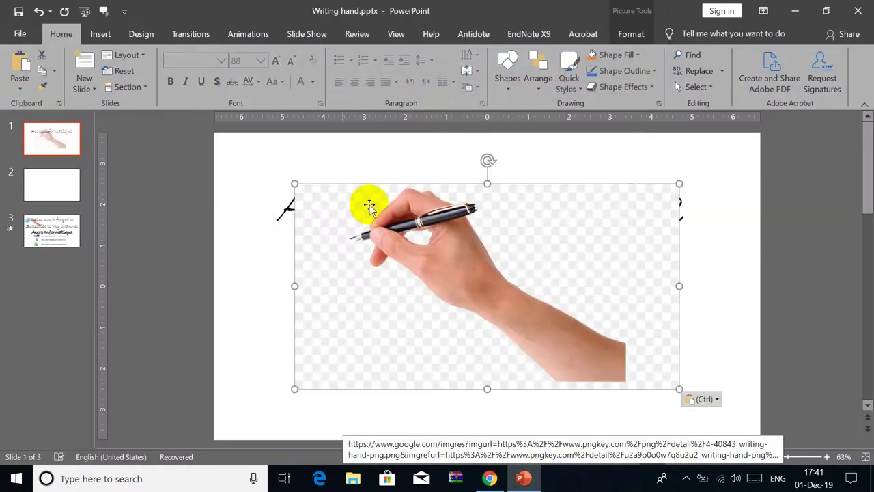
right_click(545, 232)
click(536, 279)
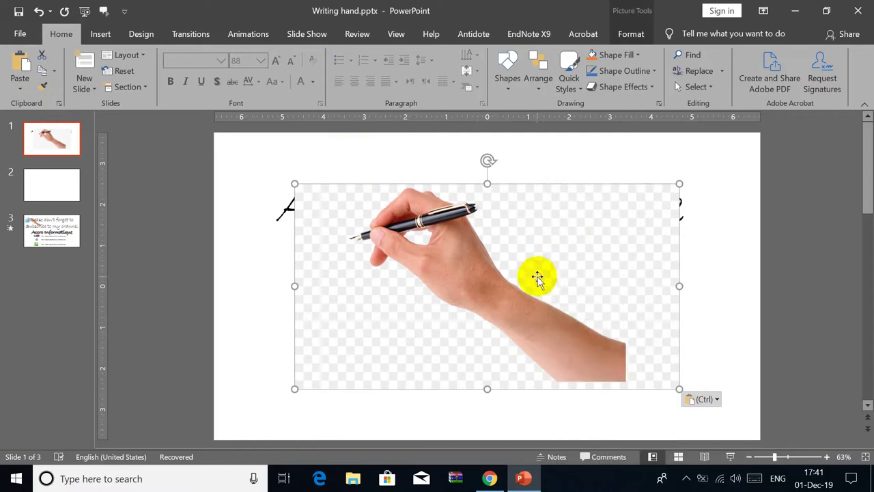
double_click(501, 248)
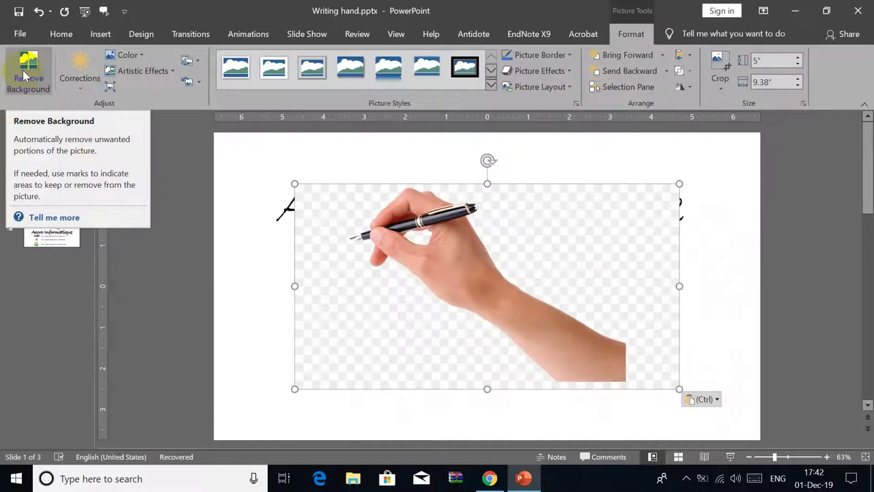
Step: Start Remove Background and stretch the selection area to enclose the whole hand
click(27, 69)
click(27, 67)
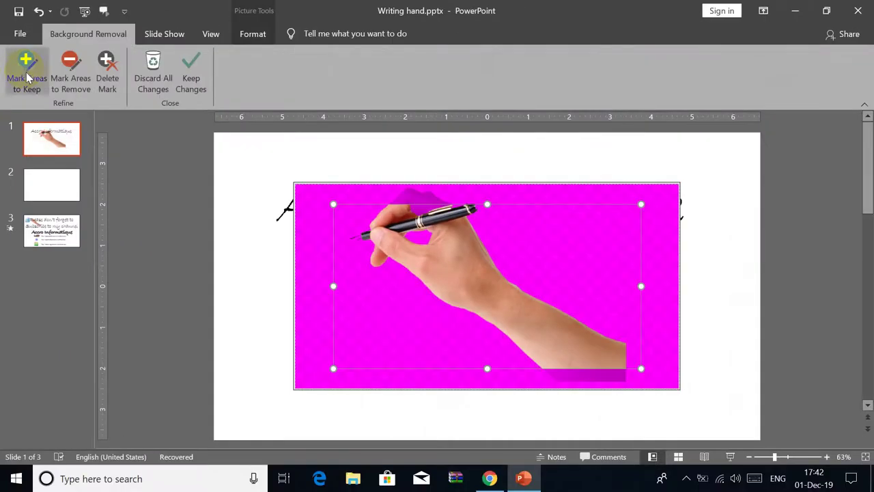
click(477, 230)
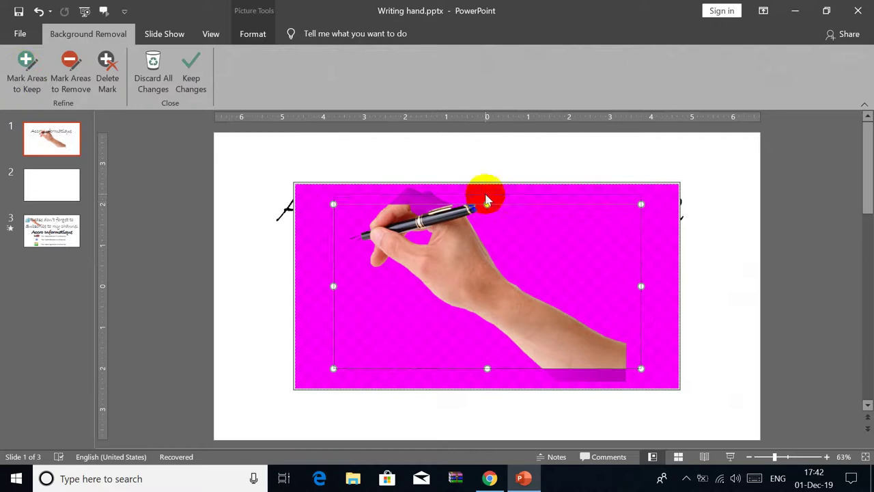
drag(487, 202, 487, 193)
drag(491, 178, 491, 184)
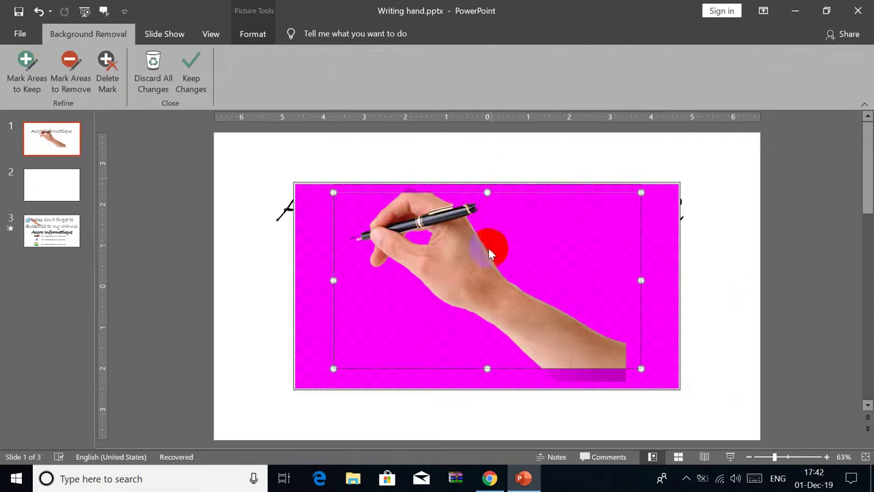
drag(488, 368, 488, 400)
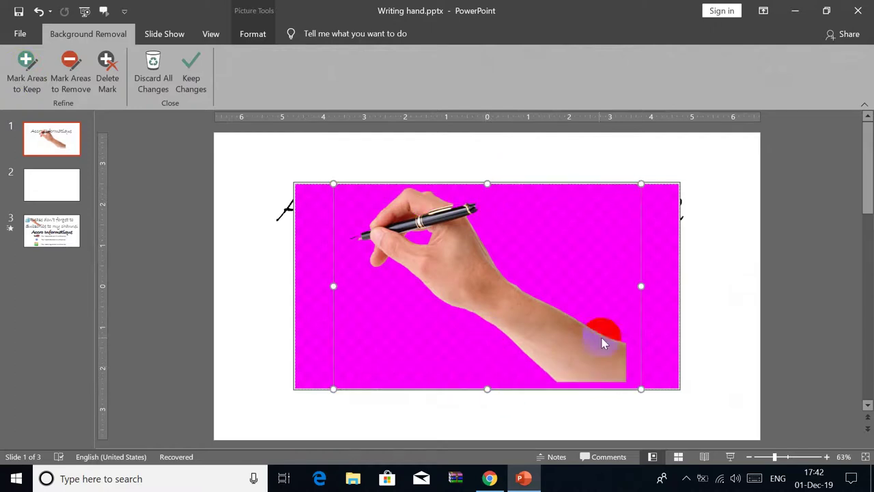
Step: Mark the pen clip, clip edge and pen tip as areas to keep
scroll(436, 266, up, 5)
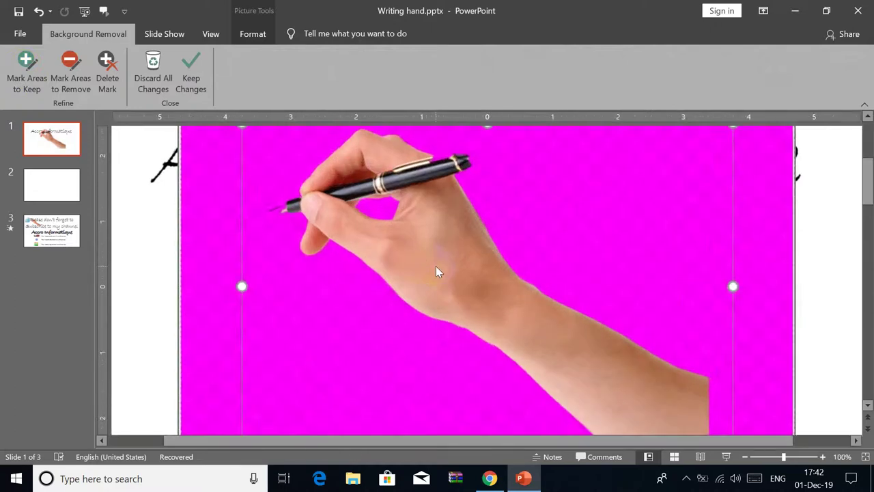
scroll(436, 266, up, 3)
scroll(435, 266, up, 1)
scroll(435, 266, up, 3)
scroll(436, 266, up, 2)
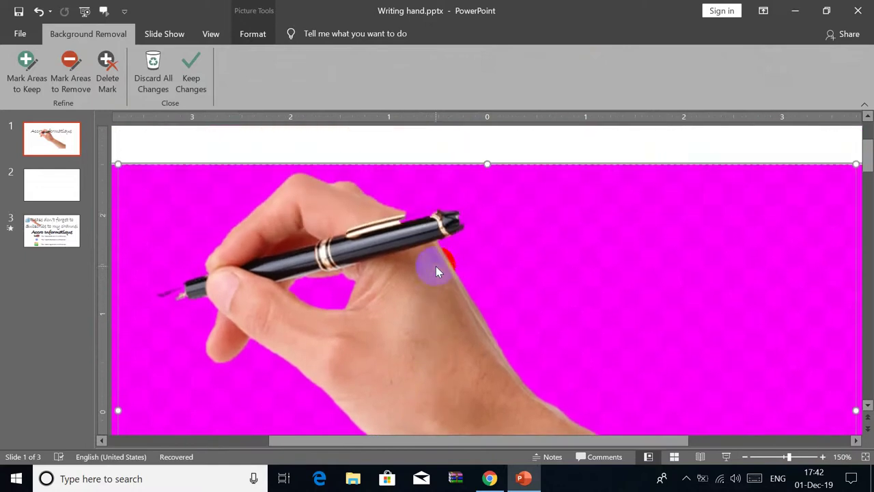
scroll(449, 281, up, 5)
scroll(449, 281, up, 2)
scroll(448, 277, up, 2)
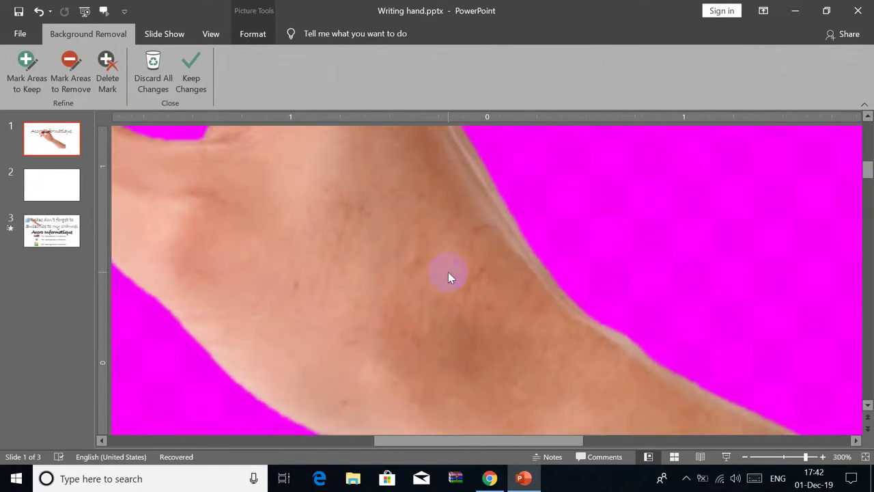
scroll(448, 277, up, 2)
scroll(449, 278, up, 2)
scroll(448, 277, up, 3)
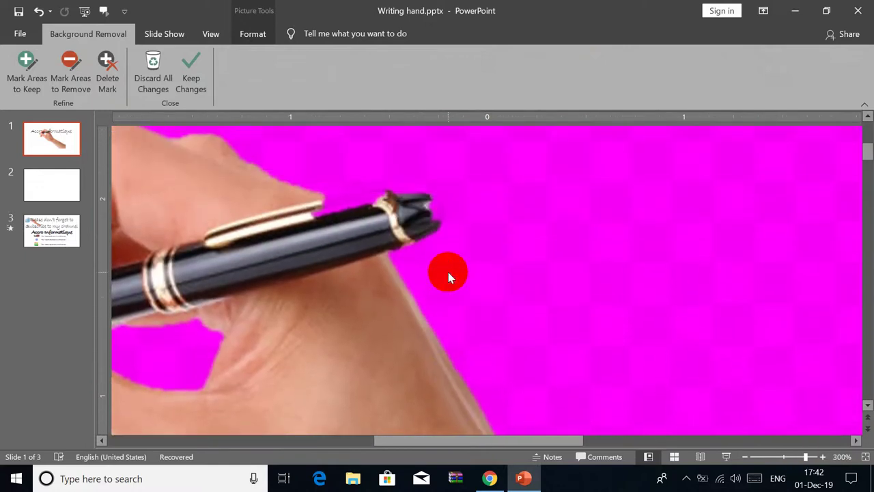
click(26, 72)
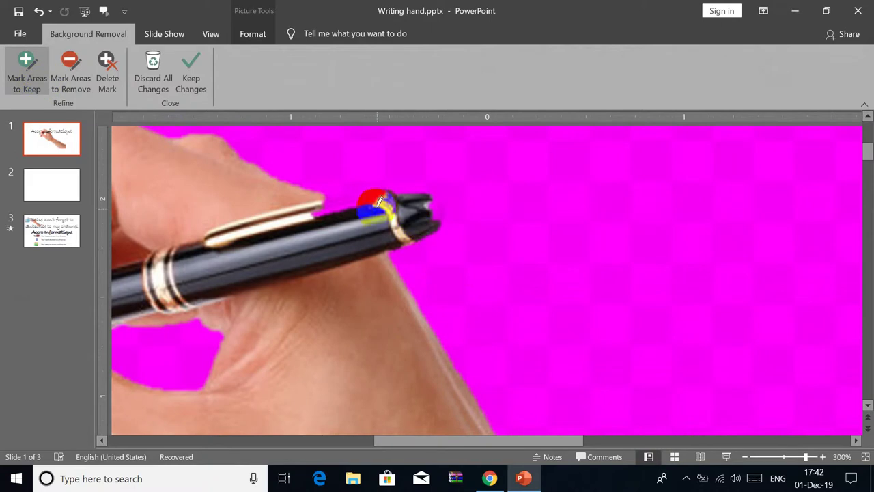
mouse_move(376, 193)
mouse_down()
mouse_move(351, 189)
mouse_move(438, 199)
mouse_up()
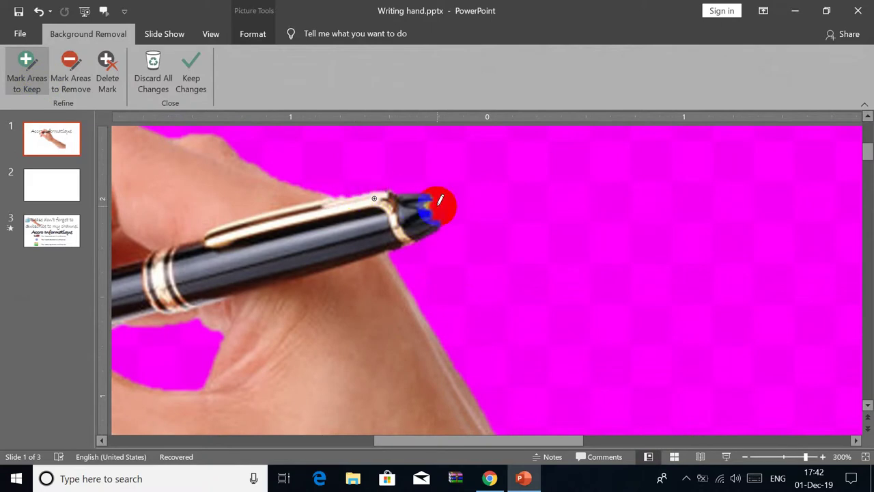
click(437, 203)
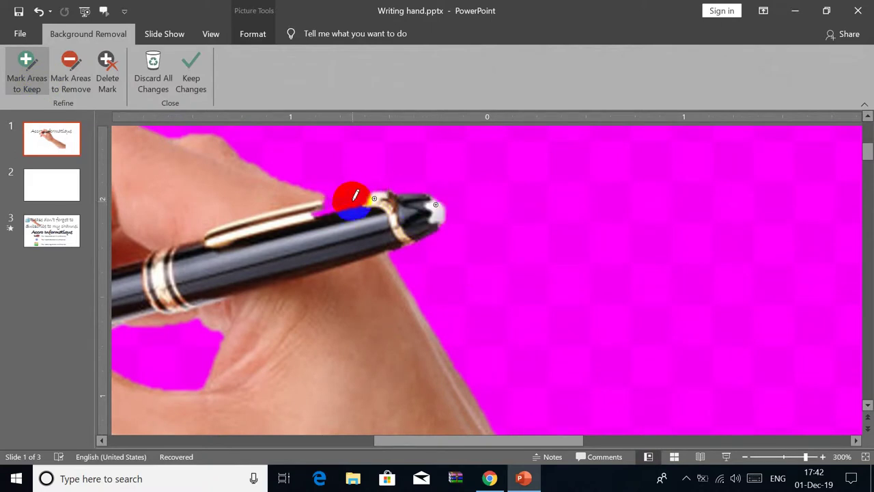
click(352, 198)
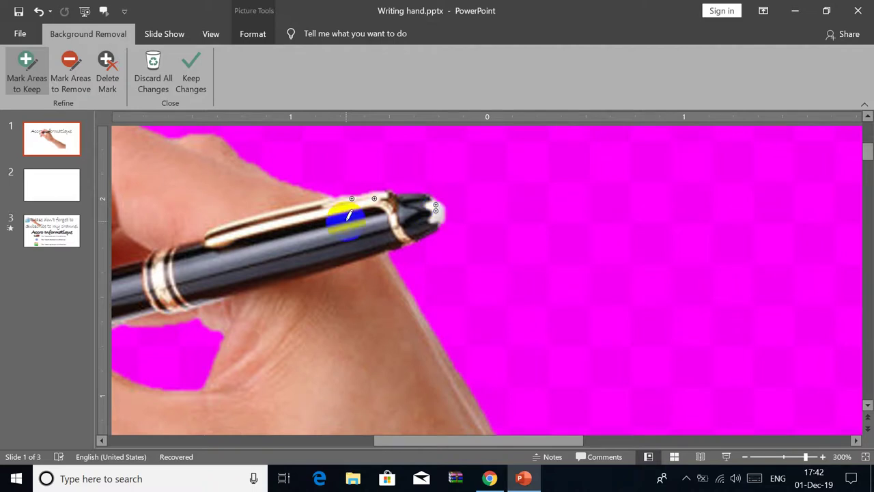
ctrl+scroll(348, 215, down, 5)
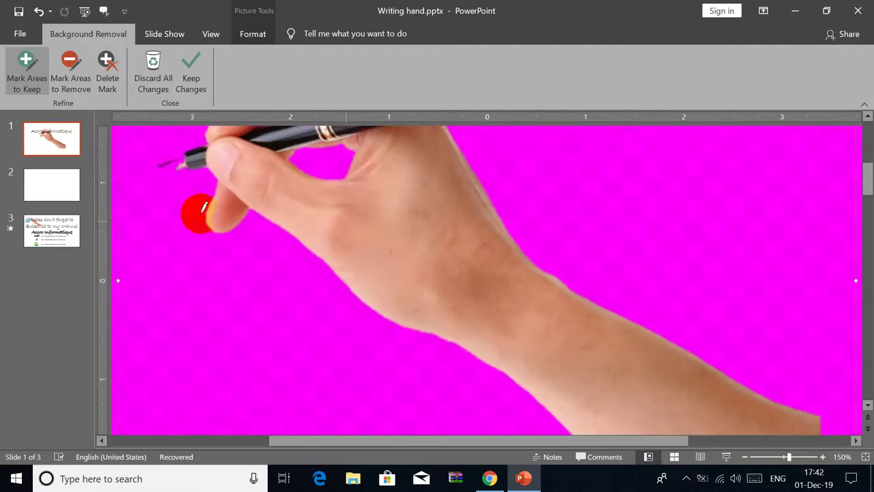
scroll(203, 207, up, 1)
scroll(171, 183, up, 2)
ctrl+scroll(168, 232, up, 5)
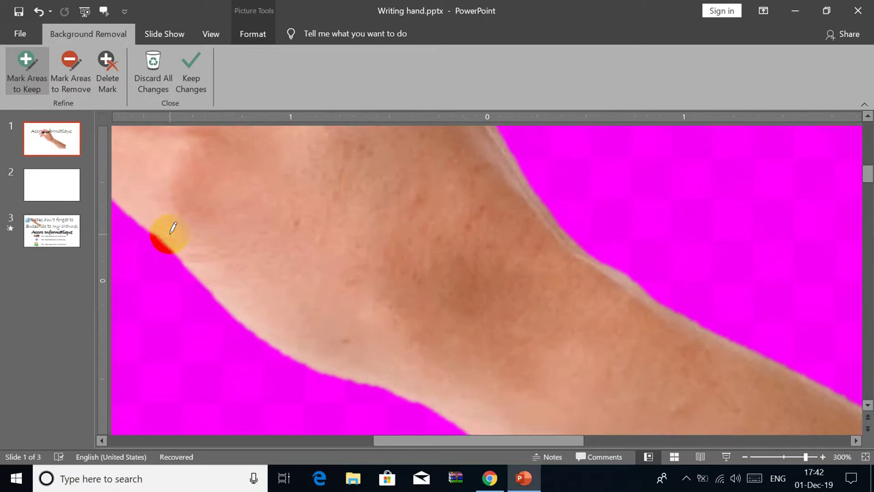
Step: Draw keep strokes across the pen nib and along the front barrel so the whole nib is retained
mouse_move(410, 424)
mouse_down()
mouse_move(294, 422)
mouse_move(267, 384)
mouse_up()
mouse_move(471, 314)
mouse_down()
mouse_move(476, 309)
mouse_move(371, 293)
mouse_move(338, 220)
mouse_up()
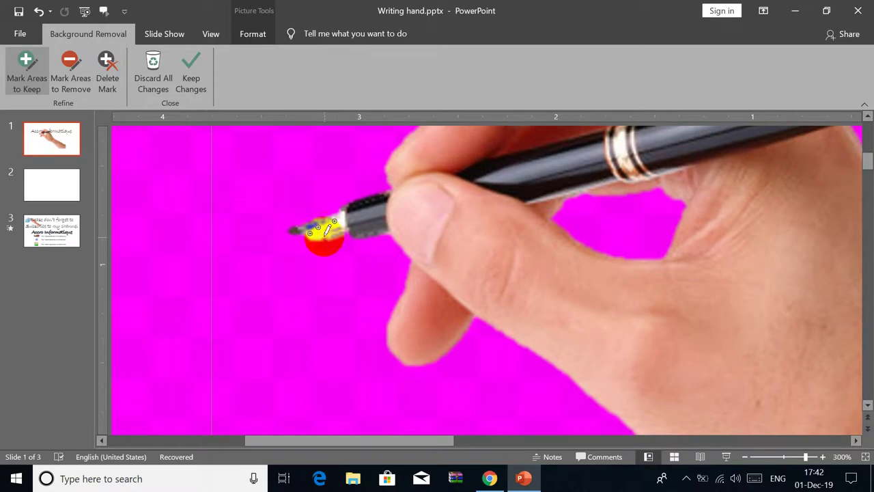
drag(311, 224, 344, 219)
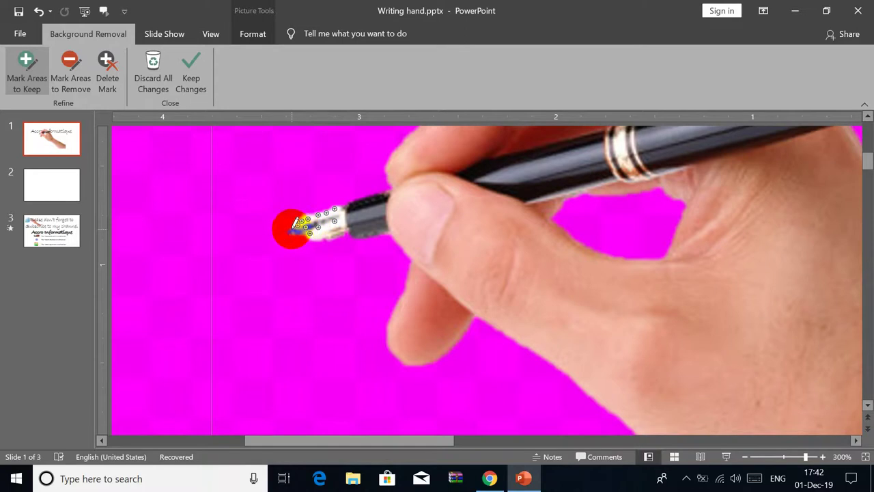
mouse_move(296, 224)
mouse_down()
mouse_move(321, 229)
mouse_move(364, 216)
mouse_up()
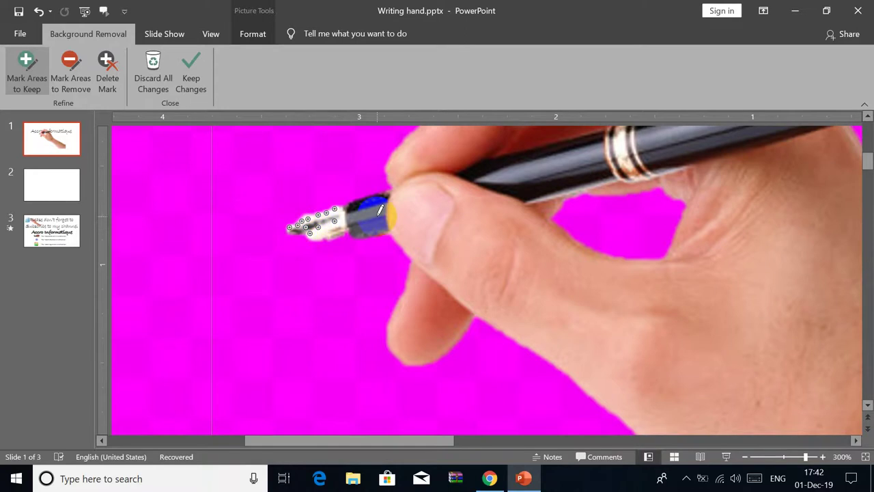
scroll(380, 210, down, 5)
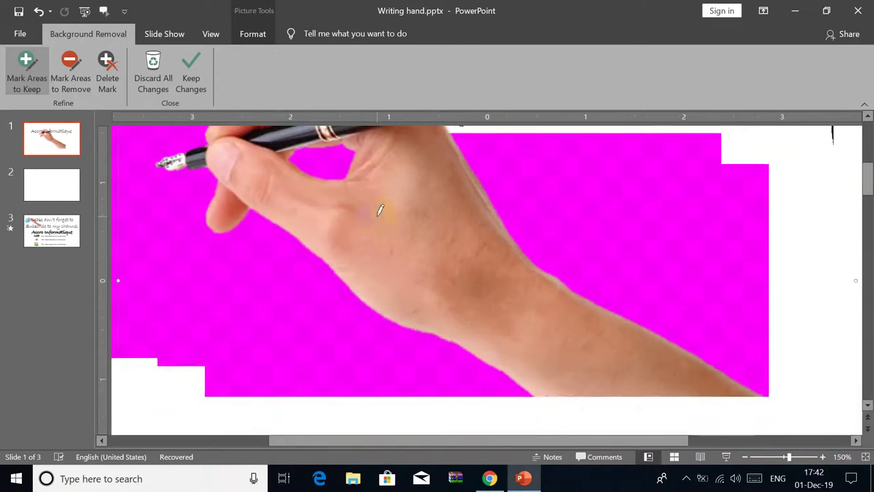
scroll(380, 209, down, 3)
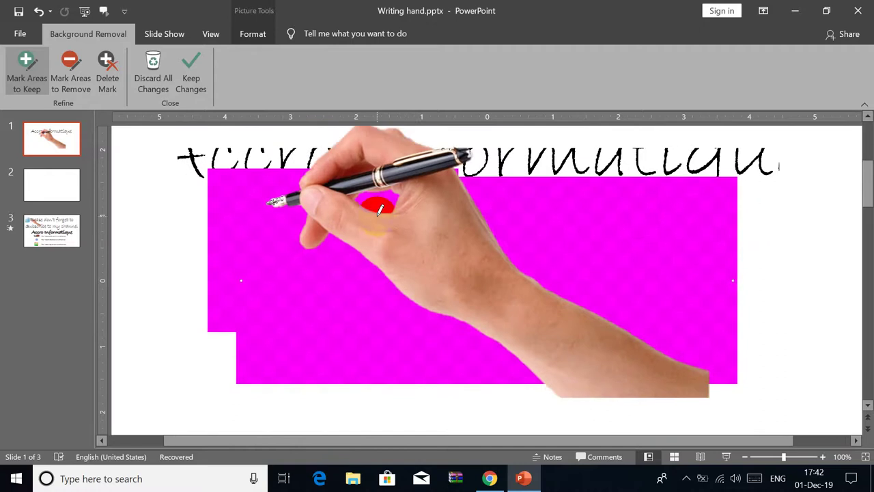
scroll(380, 209, down, 3)
scroll(381, 210, down, 5)
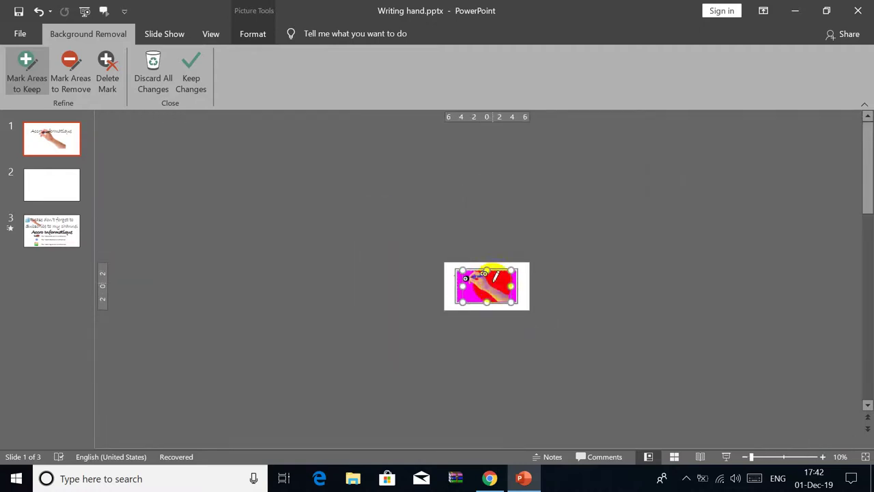
scroll(496, 276, up, 5)
scroll(496, 276, up, 3)
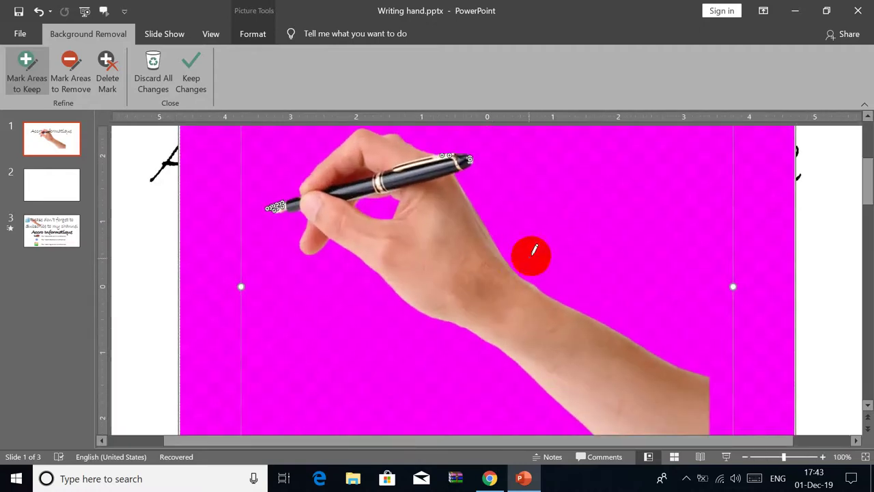
Step: Keep the background-removal changes on the hand picture
click(192, 74)
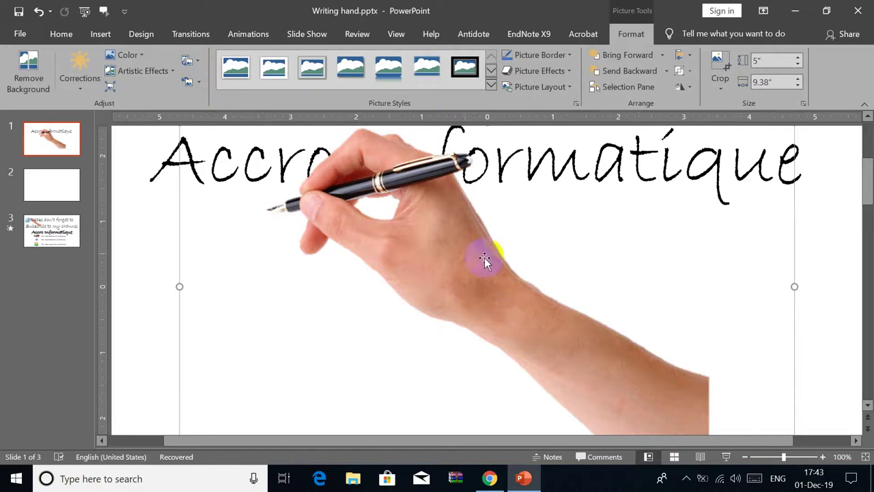
scroll(640, 287, down, 1)
scroll(640, 285, down, 3)
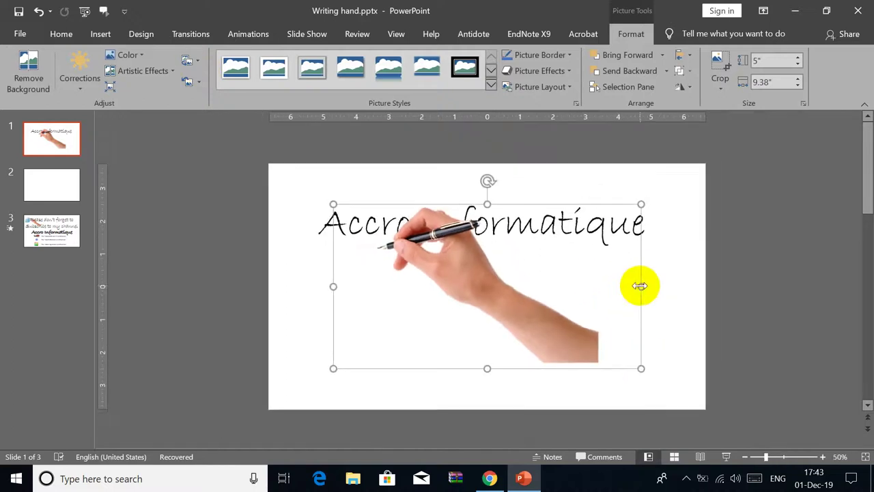
scroll(605, 283, up, 2)
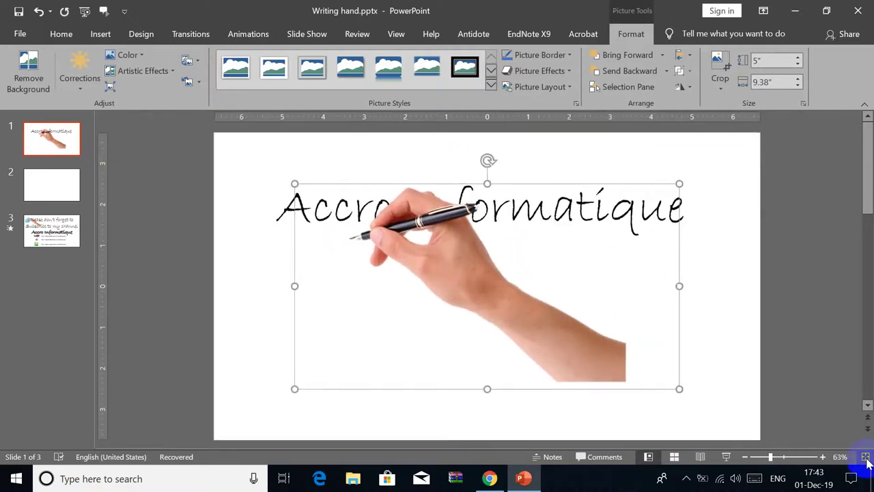
Step: Resize the hand to 2.28" × 4.28" and rest its pen on the A of Accro
mouse_move(680, 389)
mouse_down()
mouse_move(377, 239)
mouse_move(450, 278)
mouse_up()
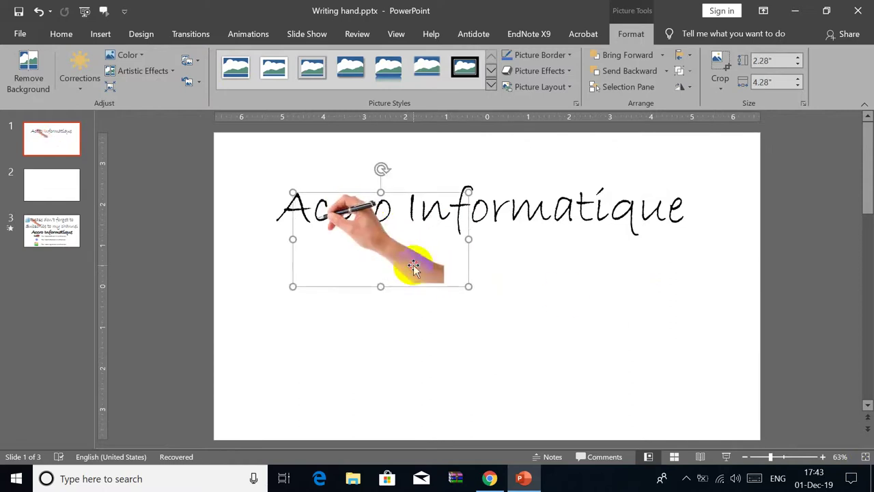
ctrl+scroll(687, 372, up, 2)
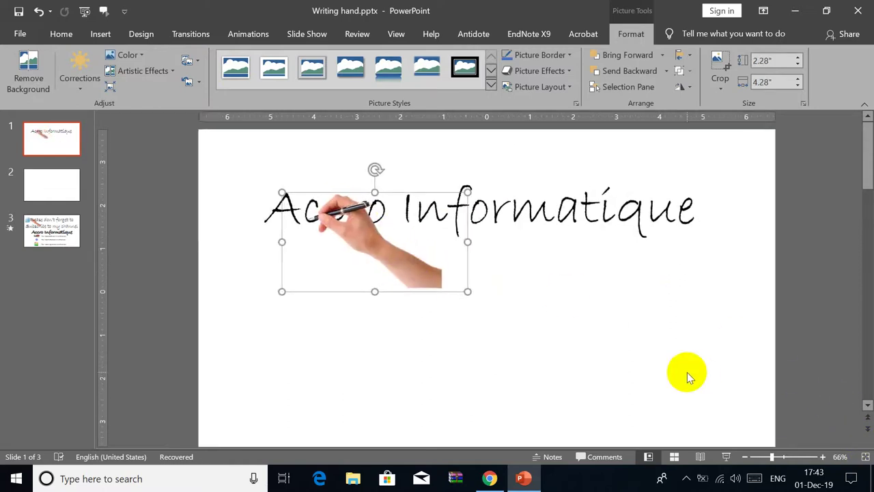
drag(427, 308, 331, 273)
key(Down)
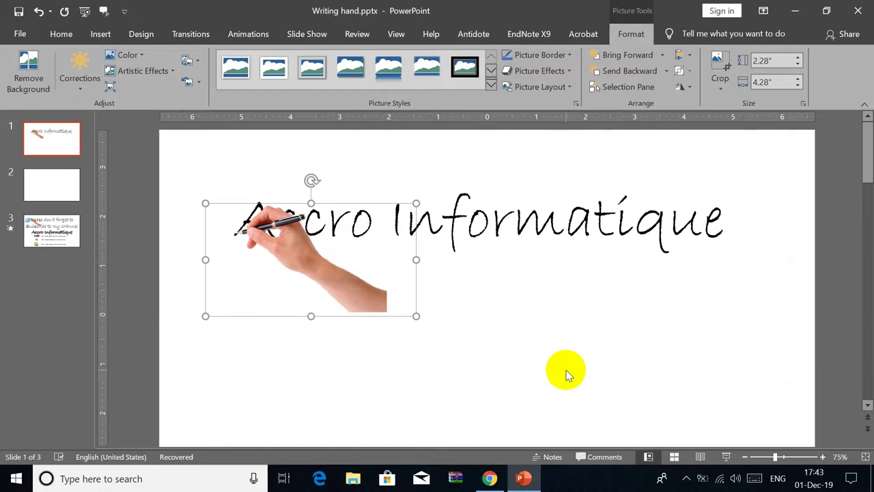
click(565, 373)
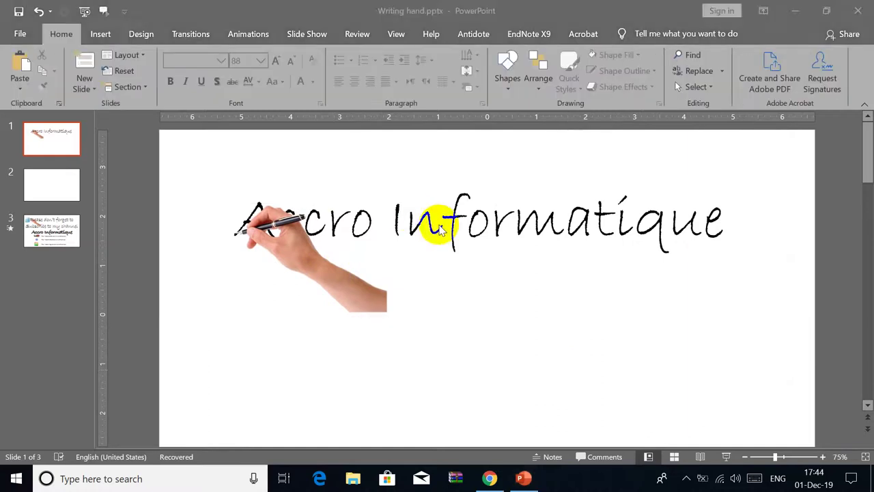
Step: Select the Accro Informatique text box and bring up the Add Animation effects list
click(444, 220)
click(478, 184)
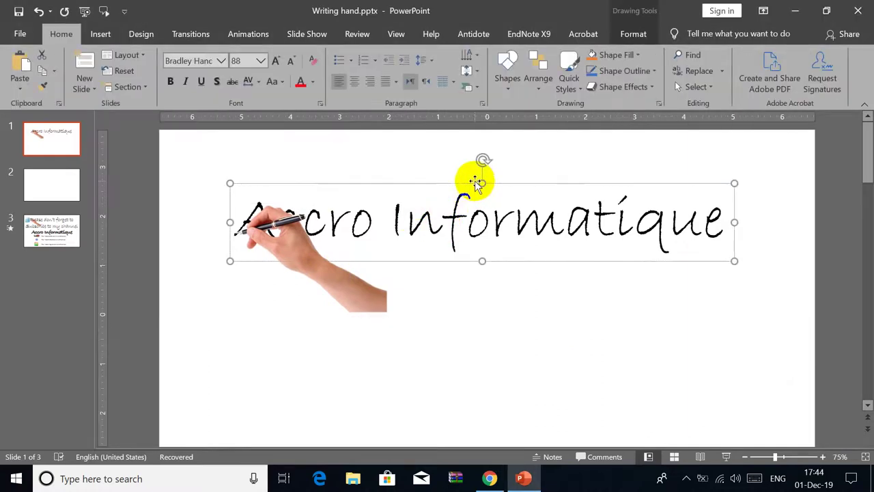
click(236, 35)
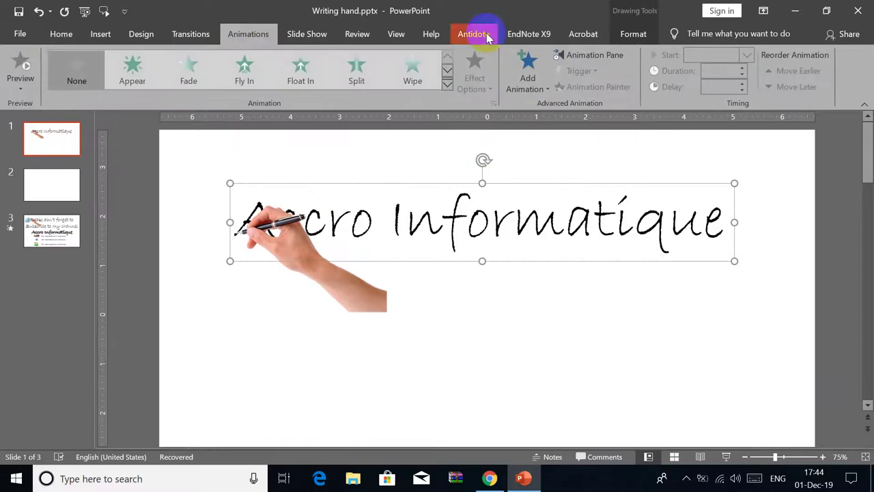
click(517, 66)
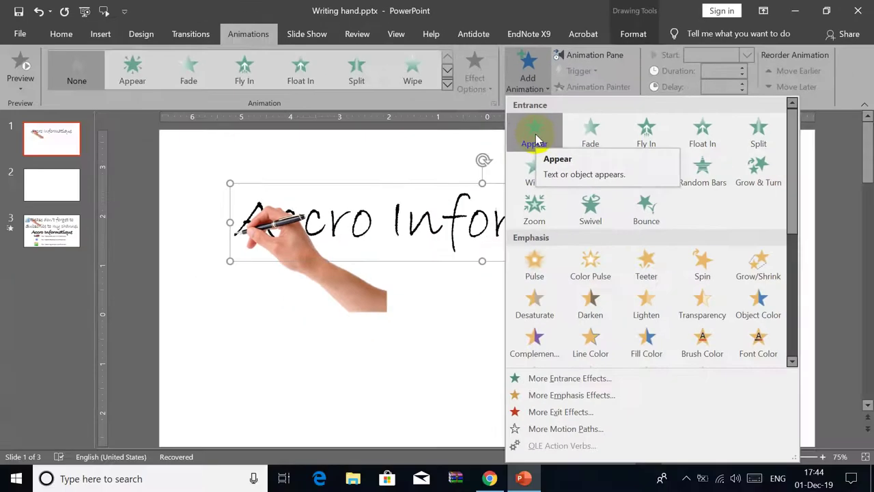
Step: Give 'Accro Informatique' an Appear entrance animating by letter with 0.5 s between letters
click(535, 137)
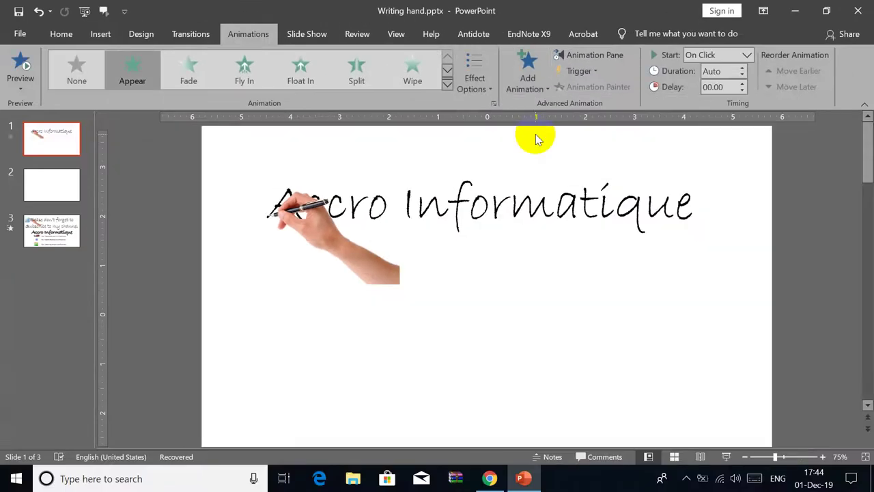
click(505, 188)
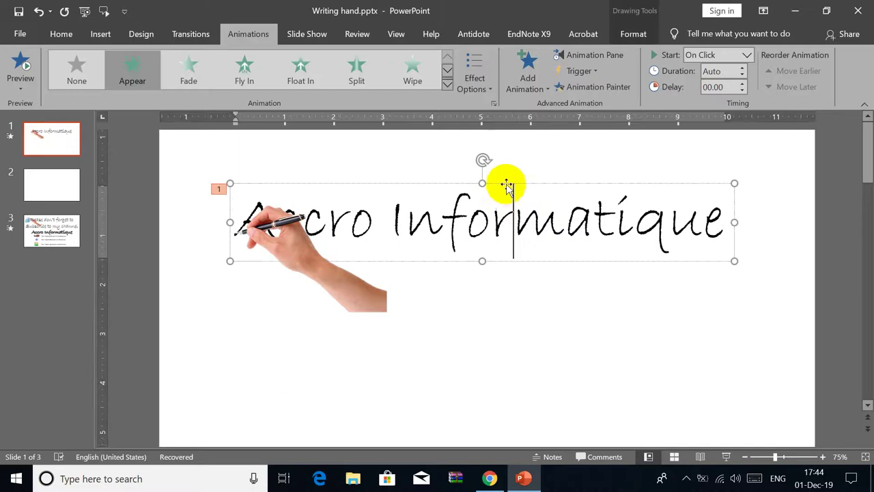
click(573, 54)
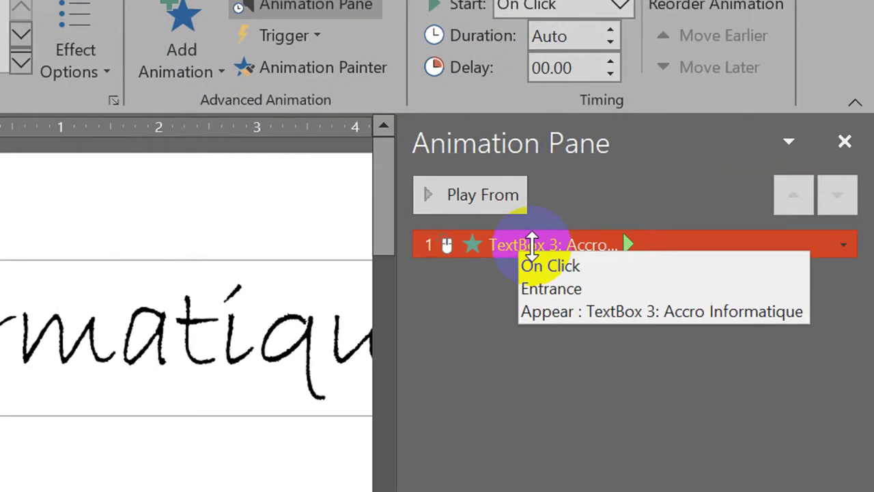
right_click(700, 176)
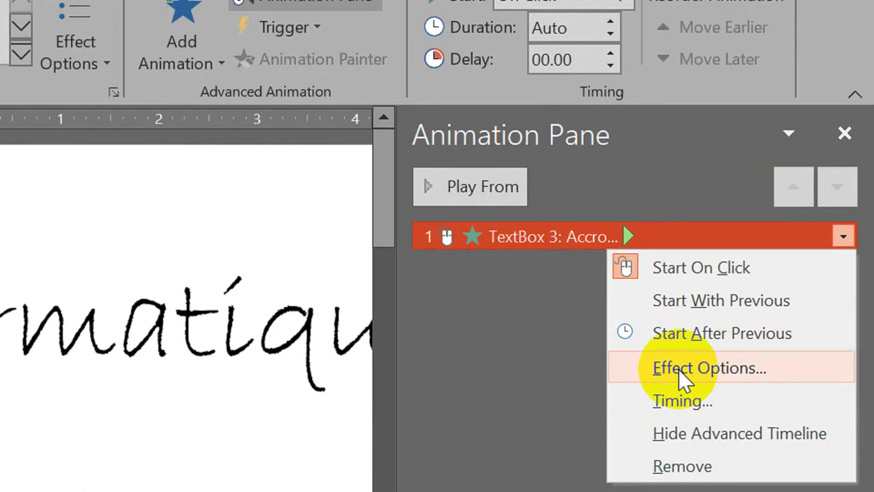
click(679, 369)
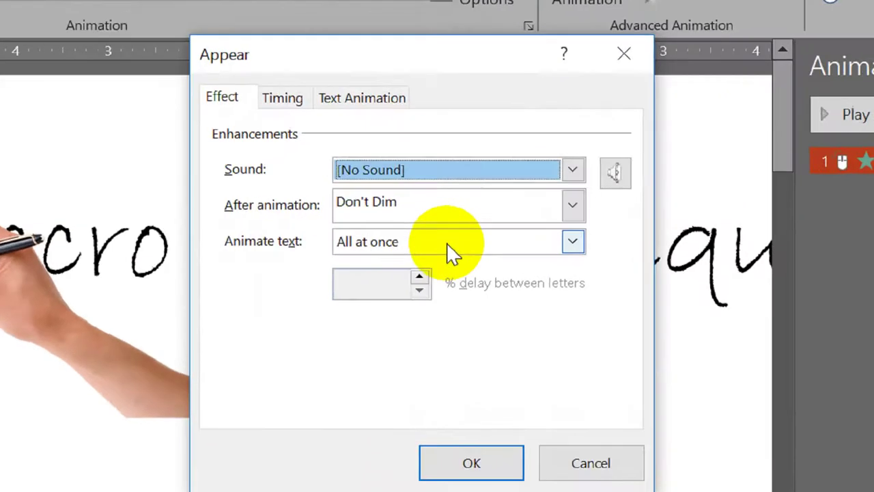
click(451, 219)
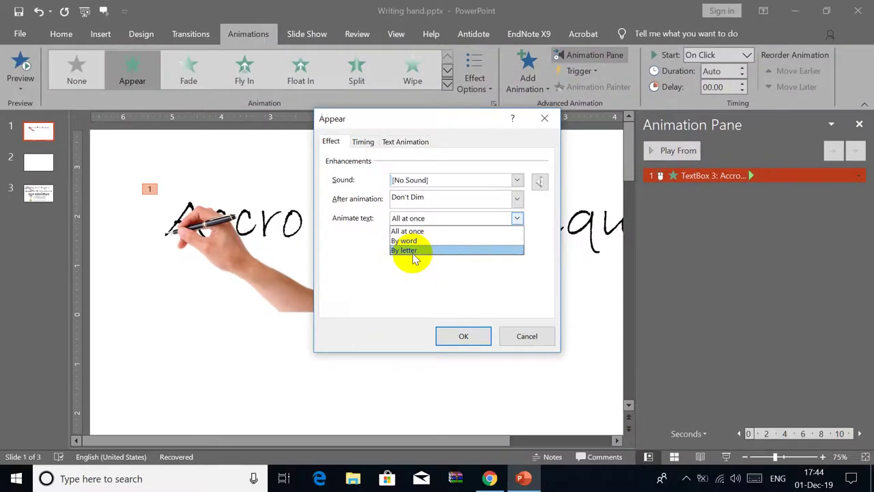
click(412, 255)
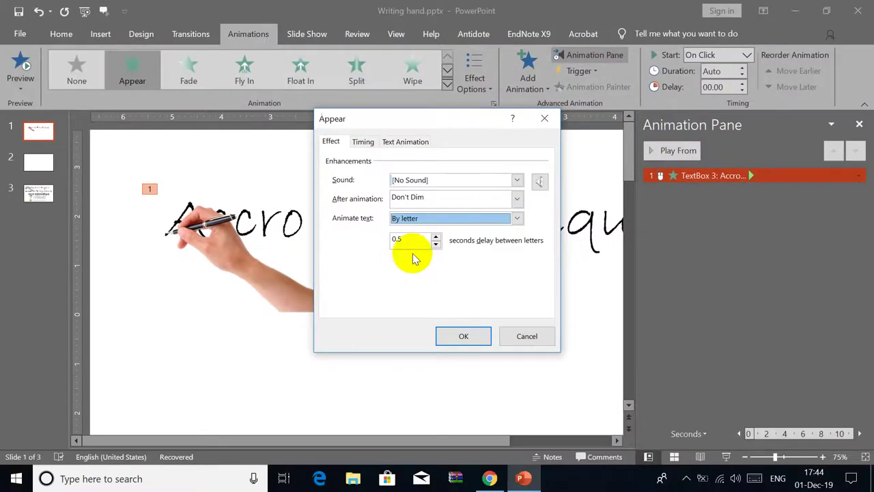
drag(434, 121, 771, 112)
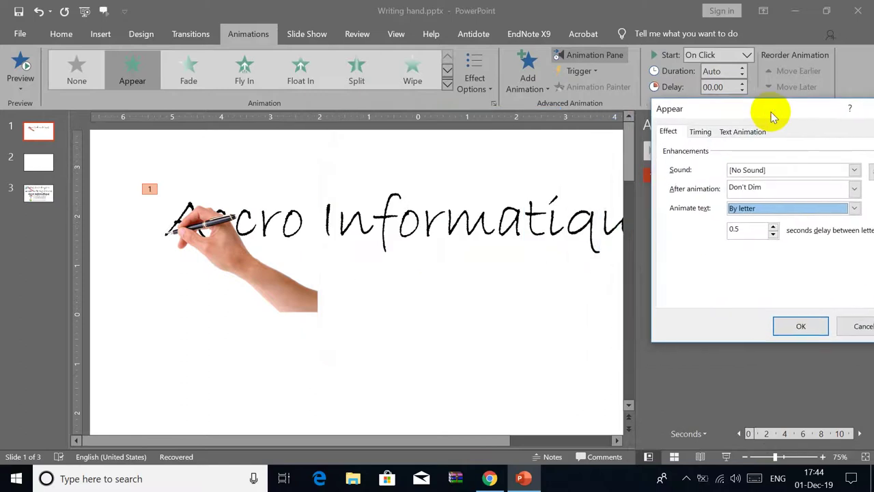
click(794, 325)
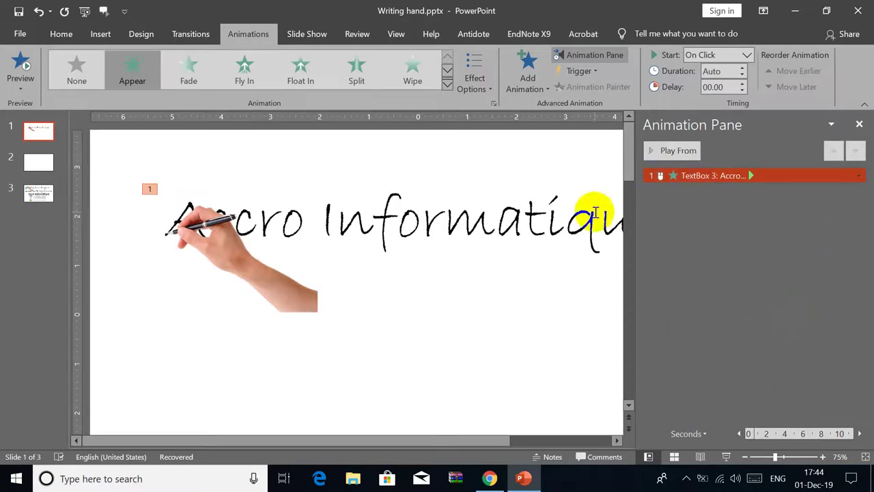
Step: Select the hand picture and choose Custom Path from the Motion Paths animations
click(859, 124)
click(611, 220)
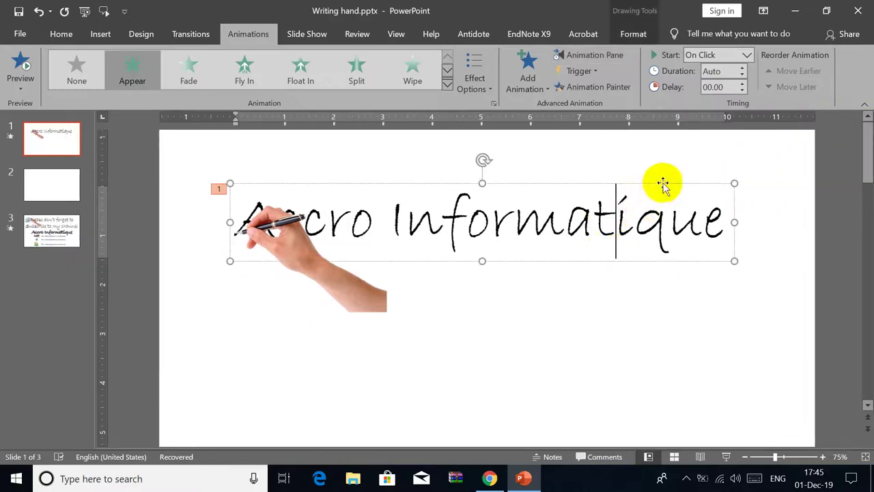
scroll(650, 309, up, 3)
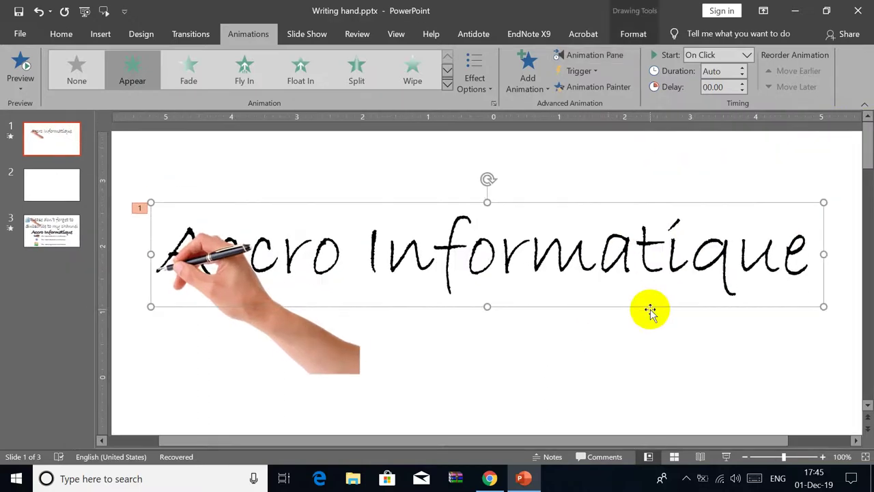
click(277, 329)
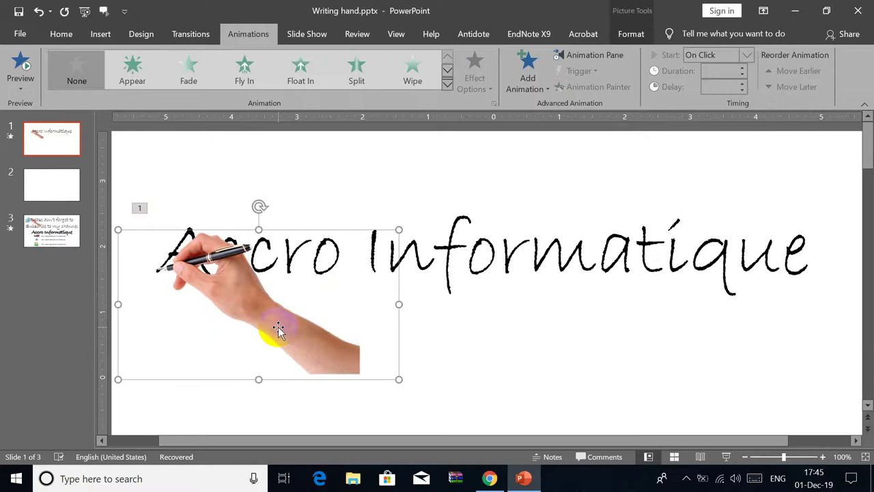
click(536, 77)
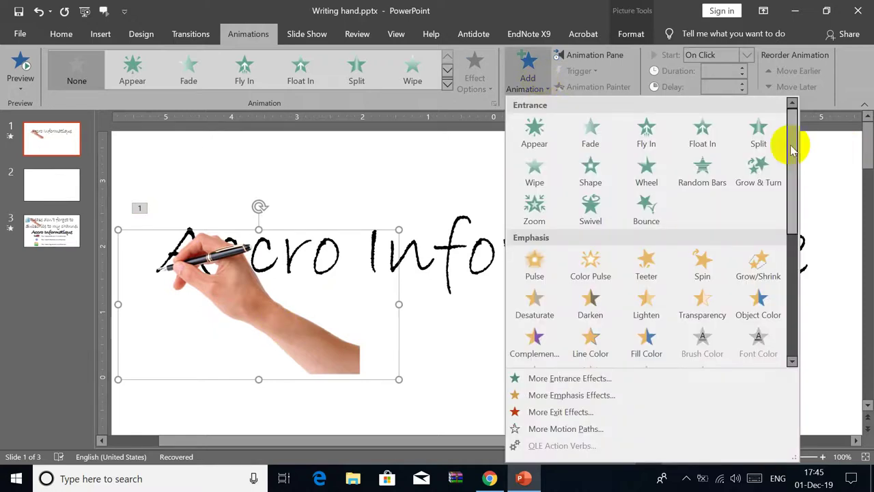
drag(792, 157, 794, 287)
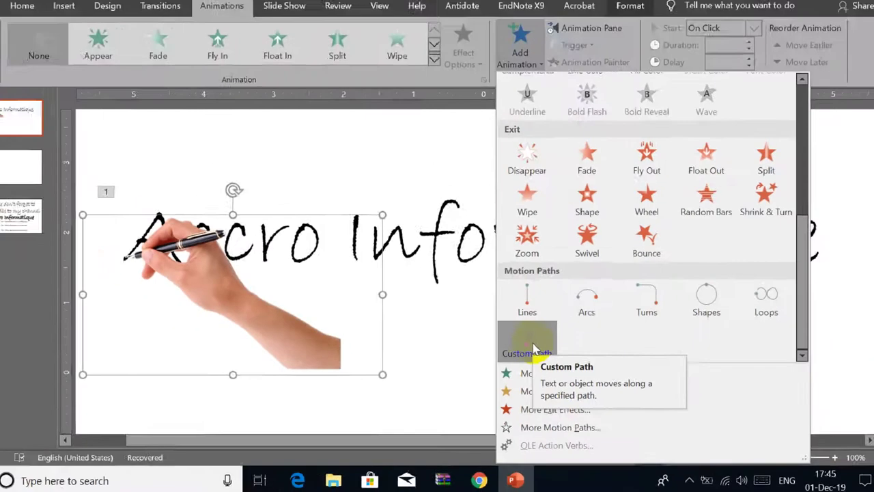
click(536, 350)
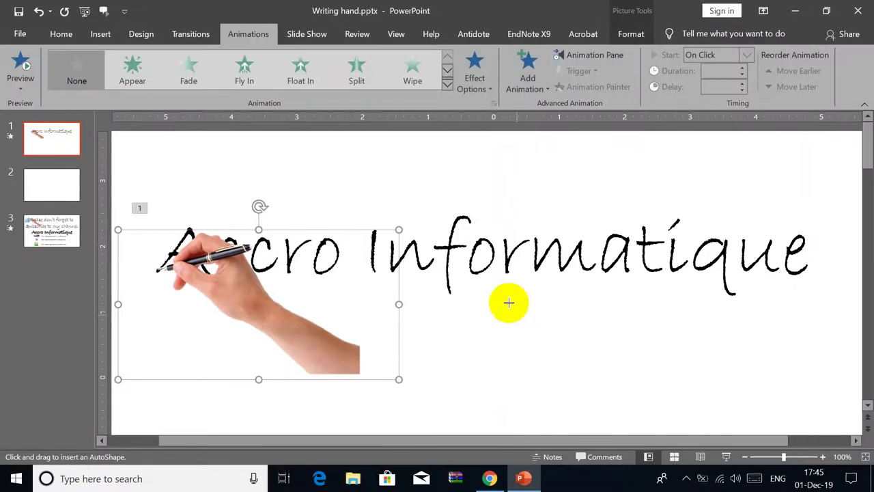
Step: Draw the hand's path from the pen tip along 'Accro Informatique' to the final e
click(170, 268)
mouse_move(156, 271)
mouse_down()
mouse_move(160, 250)
mouse_move(189, 225)
mouse_move(197, 249)
mouse_move(173, 254)
mouse_move(238, 243)
mouse_up()
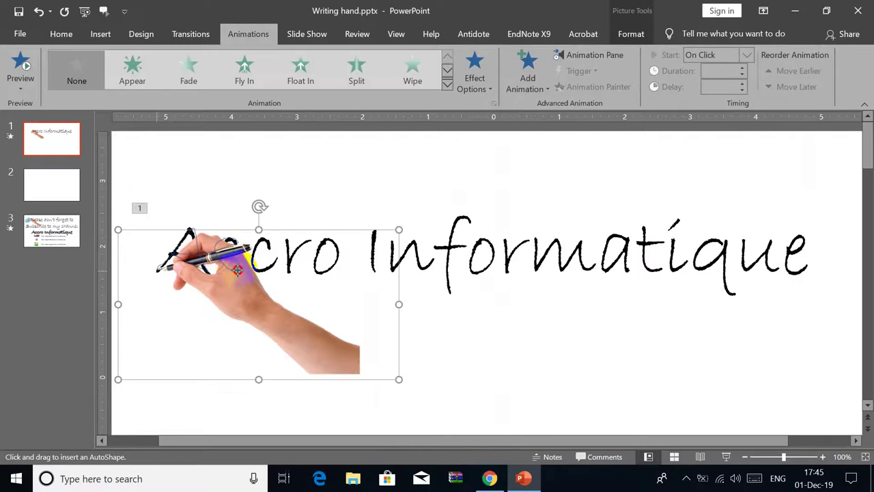
mouse_move(253, 260)
mouse_down()
mouse_move(260, 237)
mouse_move(245, 254)
mouse_move(269, 270)
mouse_move(303, 244)
mouse_move(286, 238)
mouse_move(279, 253)
mouse_move(287, 272)
mouse_move(312, 244)
mouse_move(331, 242)
mouse_move(316, 244)
mouse_move(316, 269)
mouse_move(338, 258)
mouse_move(332, 242)
mouse_move(375, 235)
mouse_move(371, 267)
mouse_move(392, 235)
mouse_move(391, 267)
mouse_move(404, 238)
mouse_move(417, 267)
mouse_move(474, 223)
mouse_move(453, 236)
mouse_move(448, 287)
mouse_move(437, 247)
mouse_move(479, 246)
mouse_move(469, 264)
mouse_move(484, 267)
mouse_move(491, 246)
mouse_move(478, 240)
mouse_move(503, 238)
mouse_move(503, 273)
mouse_move(511, 250)
mouse_move(530, 241)
mouse_move(531, 269)
mouse_move(549, 243)
mouse_move(561, 267)
mouse_move(580, 240)
mouse_move(591, 271)
mouse_move(627, 237)
mouse_move(601, 260)
mouse_move(611, 273)
mouse_move(624, 234)
mouse_move(635, 273)
mouse_move(638, 238)
mouse_move(649, 274)
mouse_move(665, 268)
mouse_move(628, 248)
mouse_move(640, 239)
mouse_move(671, 243)
mouse_move(679, 273)
mouse_move(687, 264)
mouse_move(676, 223)
mouse_move(722, 244)
mouse_move(713, 238)
mouse_move(693, 270)
mouse_move(723, 247)
mouse_move(730, 289)
mouse_move(739, 284)
mouse_move(745, 244)
mouse_move(746, 270)
mouse_move(766, 249)
mouse_move(766, 265)
mouse_move(781, 267)
mouse_move(800, 238)
mouse_move(796, 270)
mouse_move(812, 259)
mouse_up()
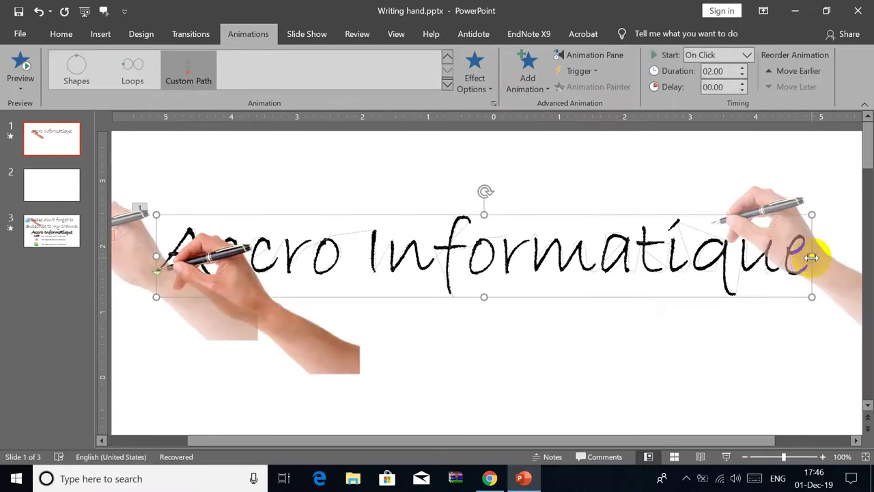
Step: In the hand motion path's Effect Options, set Smooth start and Smooth end to 0 sec
scroll(711, 248, down, 5)
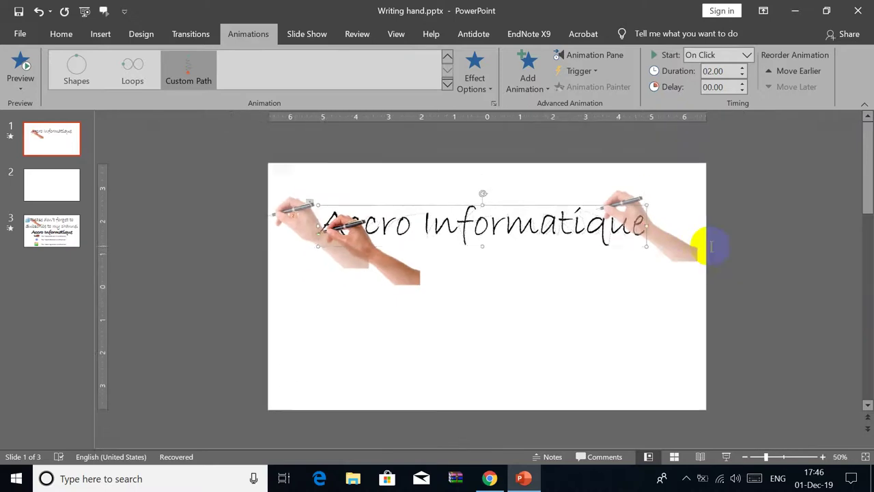
scroll(711, 247, up, 2)
click(501, 181)
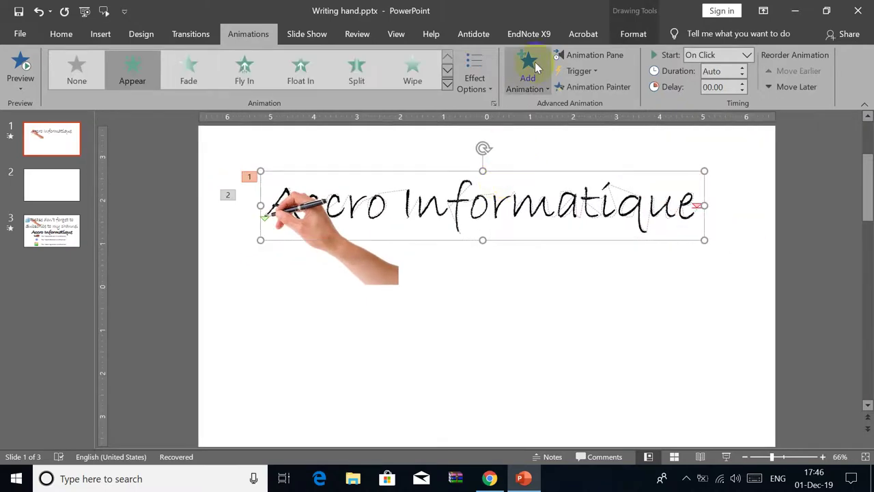
click(567, 55)
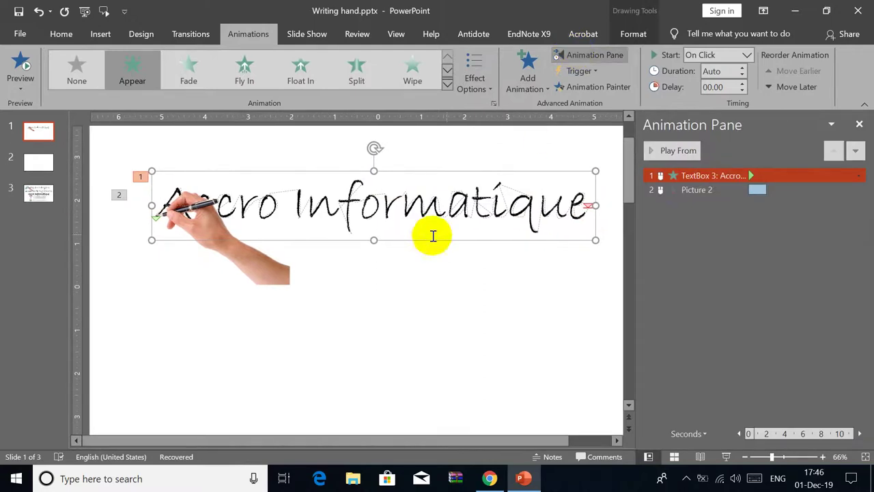
click(677, 189)
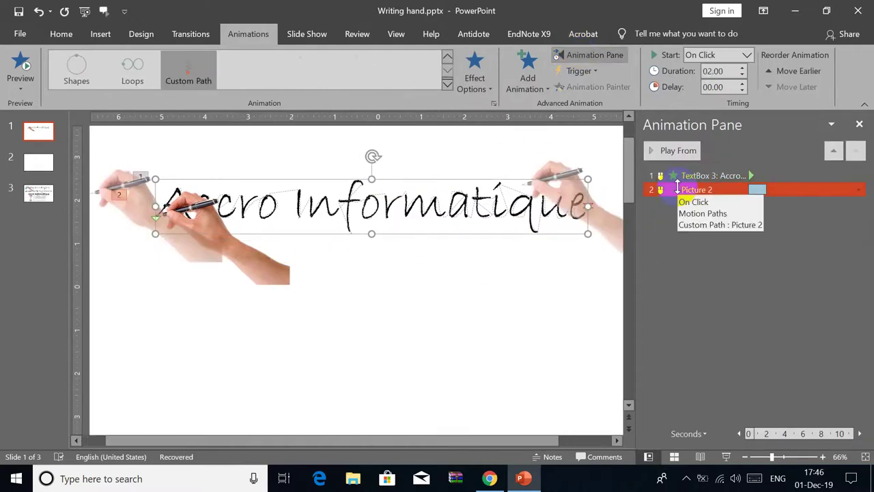
right_click(694, 189)
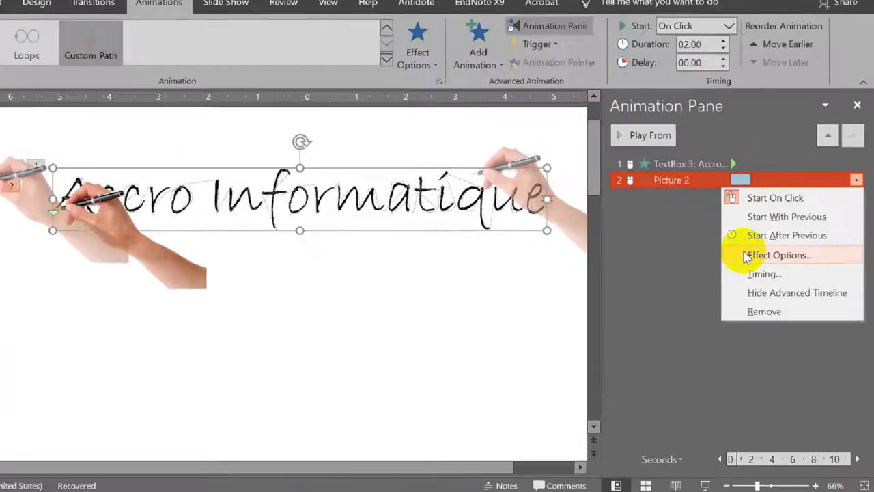
click(763, 256)
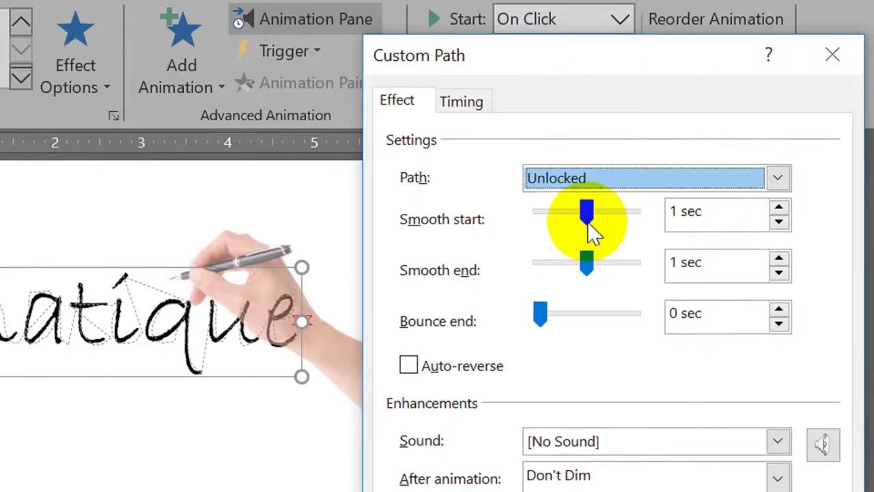
click(584, 212)
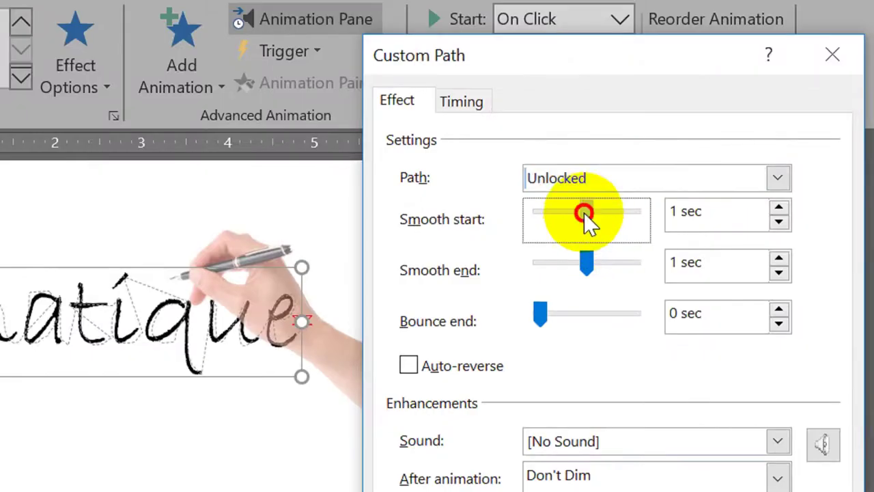
drag(584, 212, 519, 217)
drag(589, 261, 448, 259)
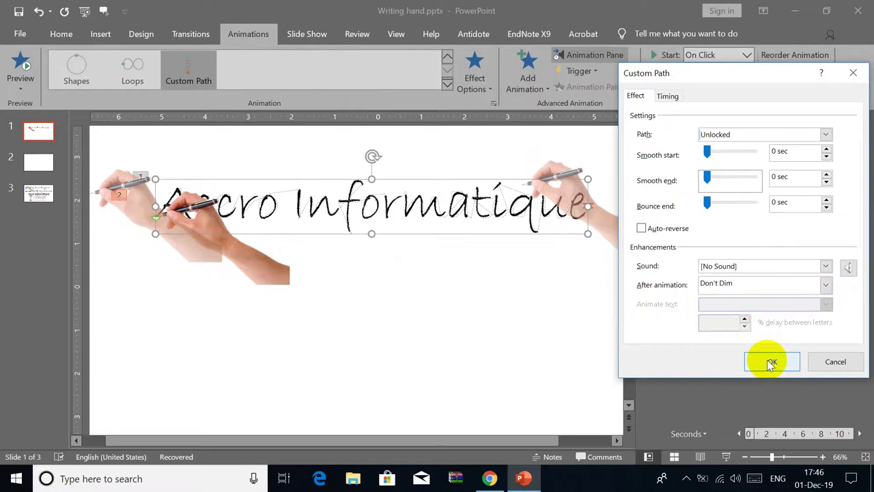
click(767, 362)
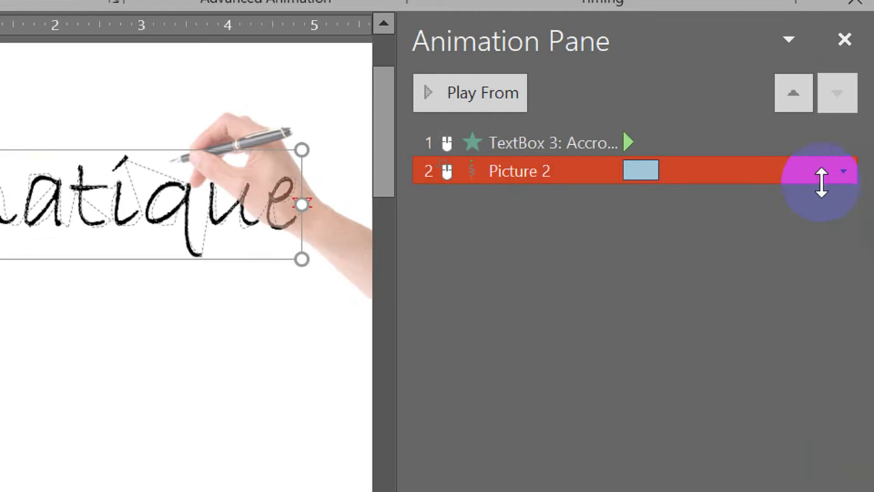
Step: Set the hand picture's motion path to start With Previous
click(858, 190)
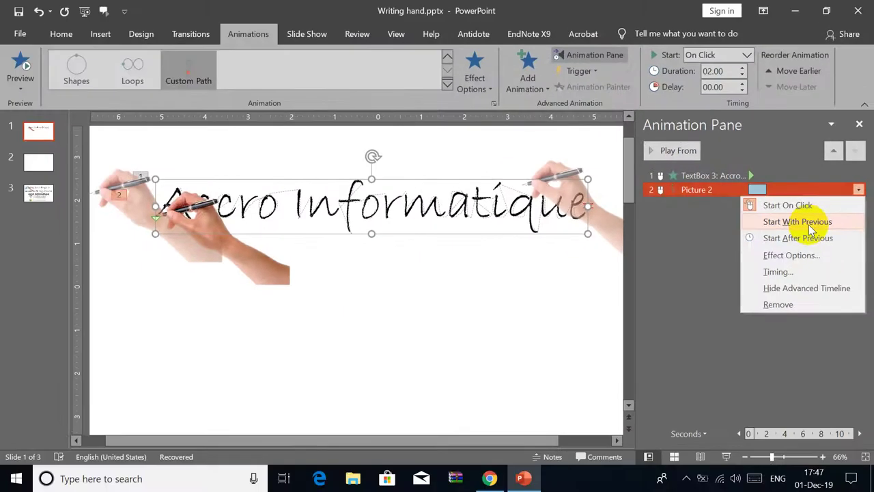
click(809, 225)
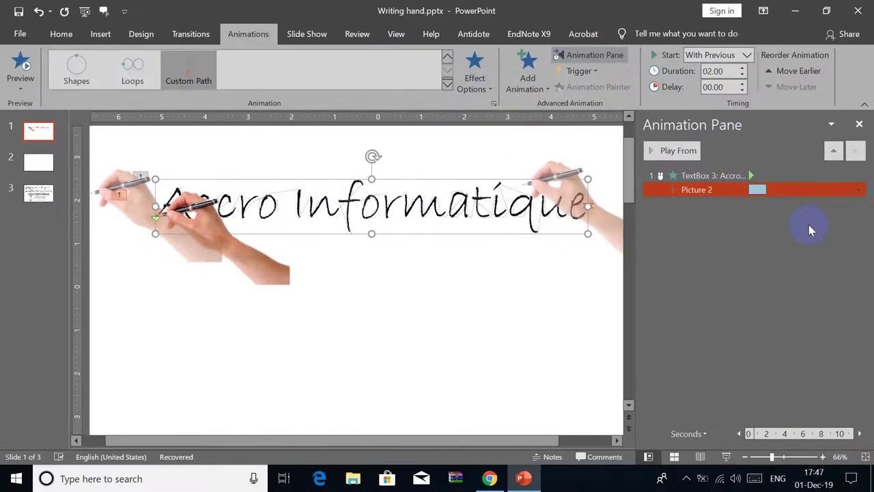
click(371, 326)
click(100, 34)
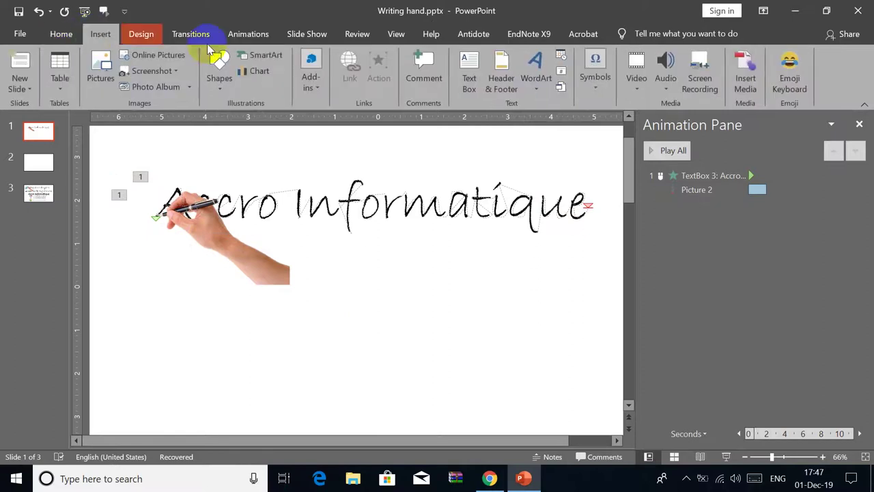
Step: Add an enlarged text box below the hand: 1 second per letter, 17 letters, so 8.5 seconds
click(469, 63)
click(186, 295)
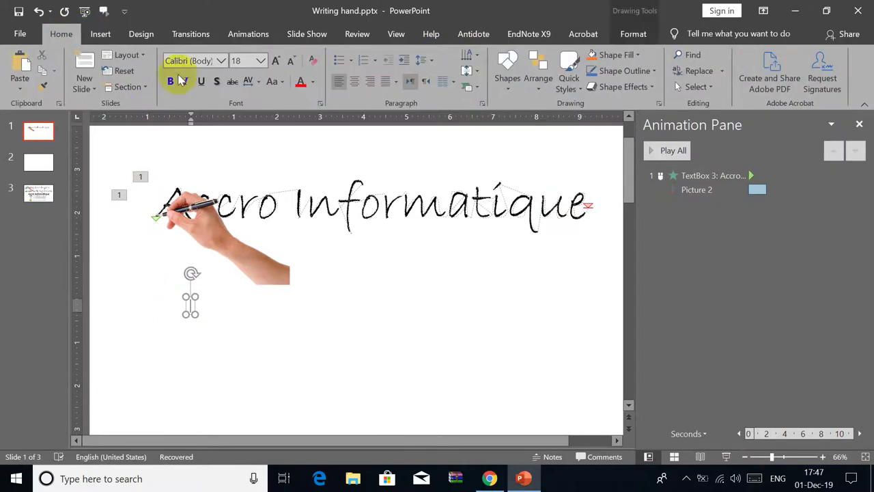
click(276, 61)
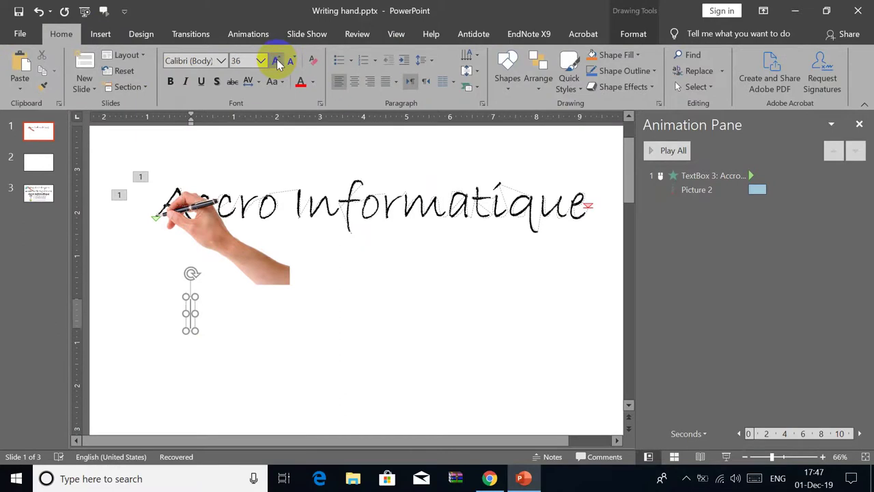
click(276, 61)
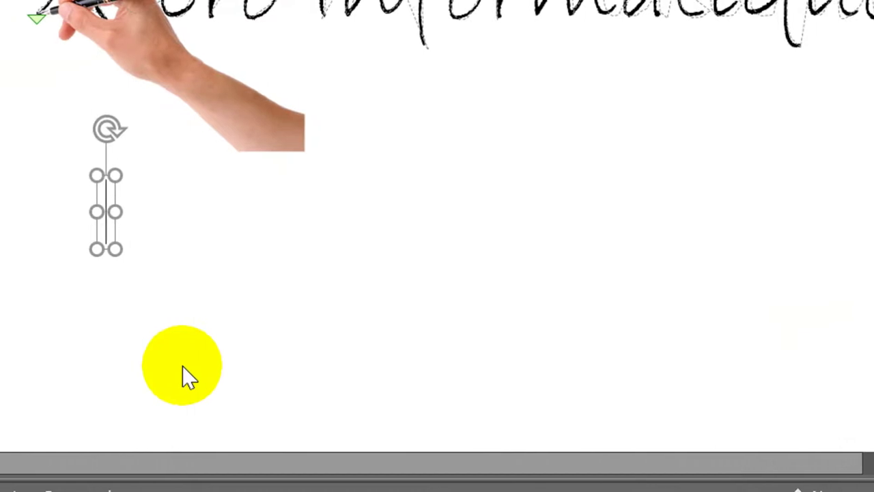
text(For eac)
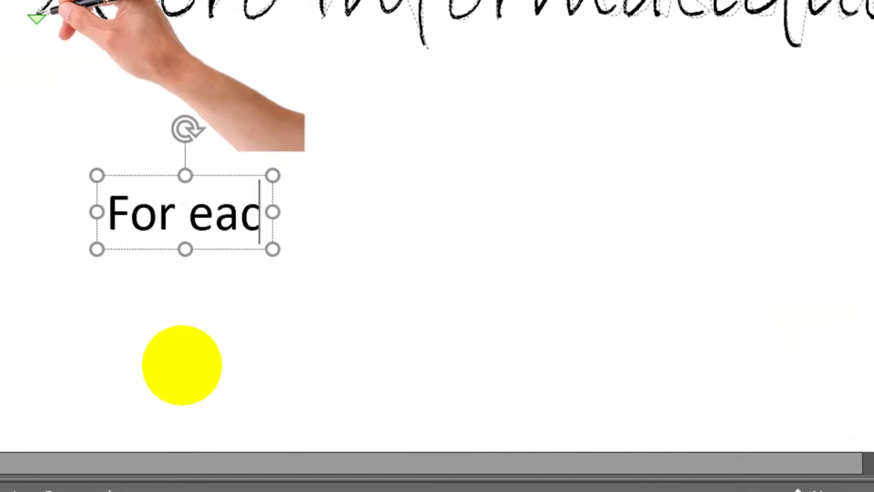
text(h letter )
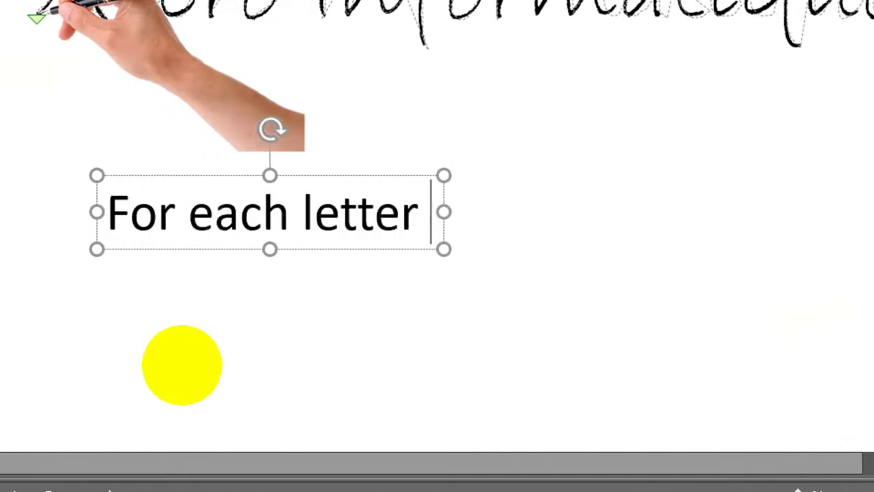
text(we ne)
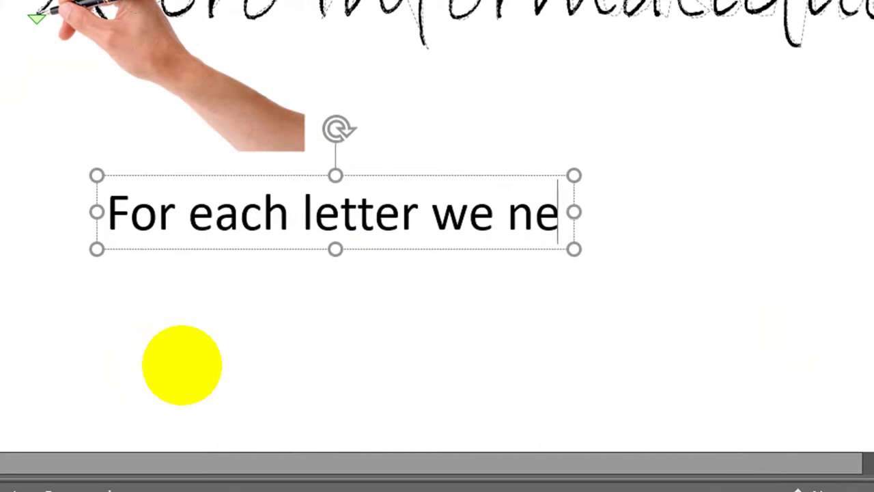
text(ed )
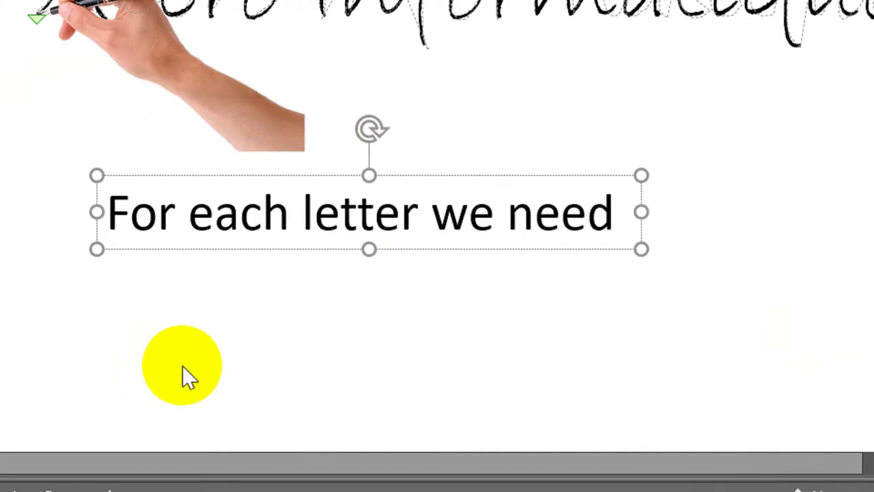
text(1 )
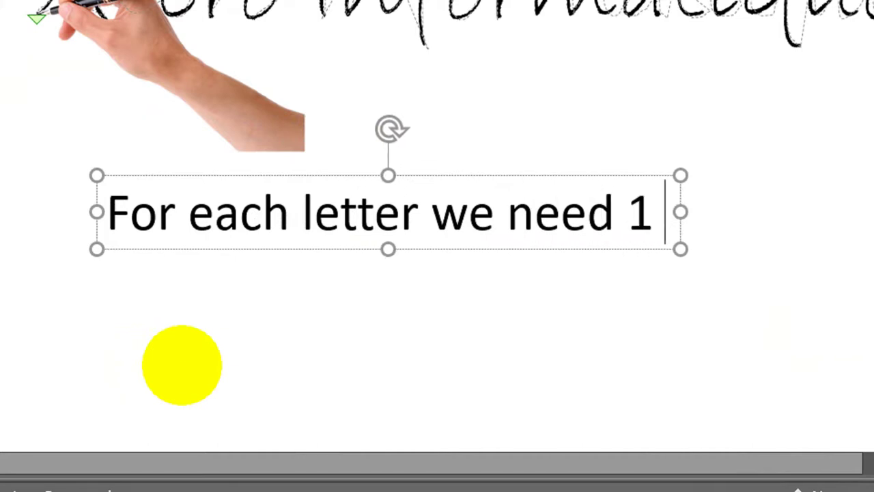
text(secon)
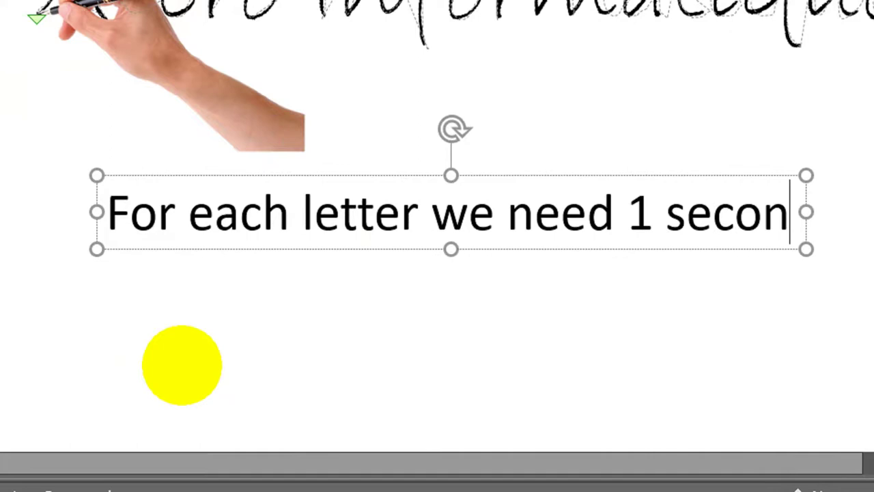
text(d)
key(Return)
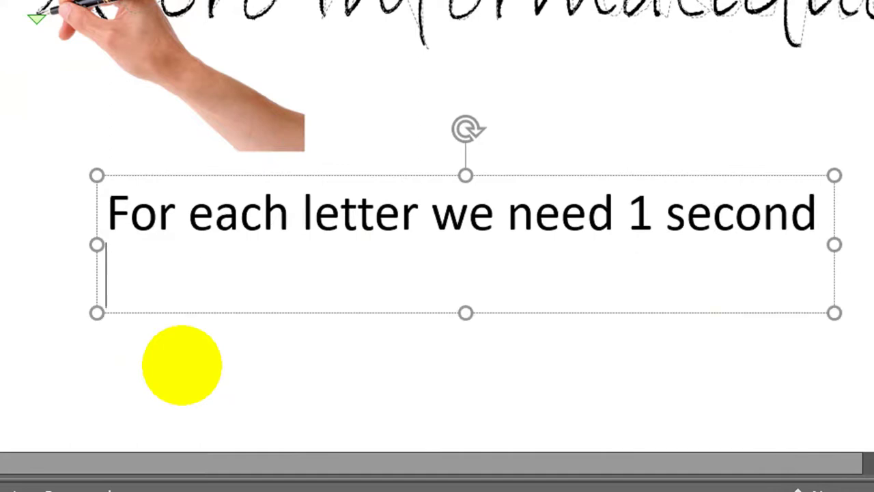
text(for the )
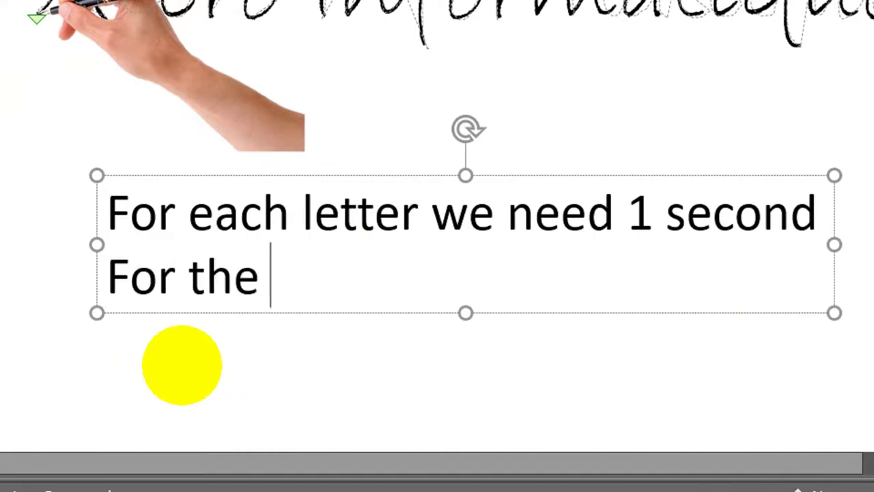
text(anima)
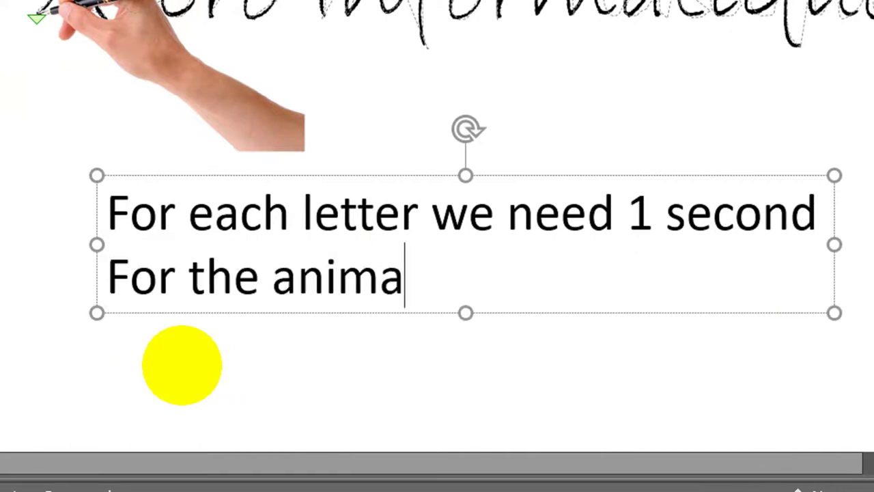
text(tion)
key(Return)
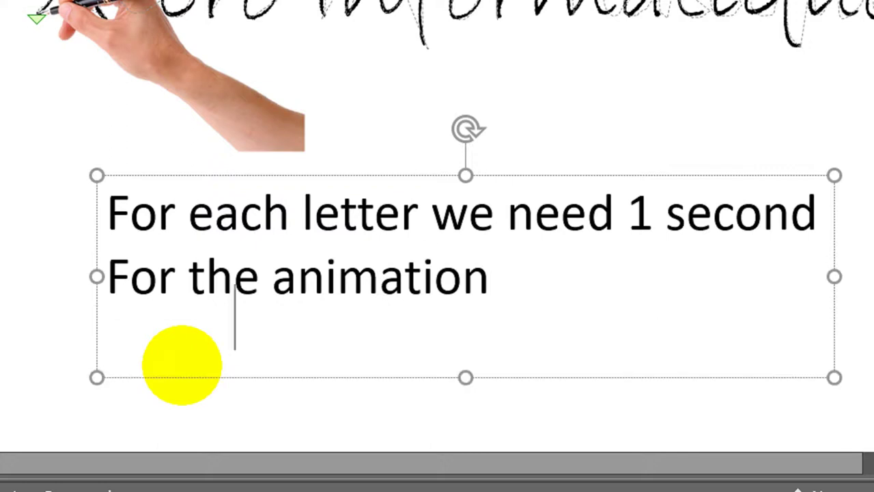
text(acc)
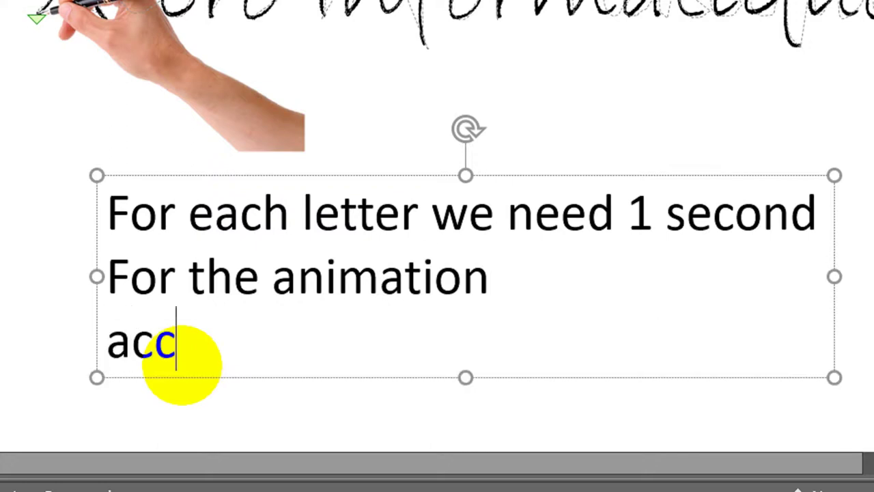
text(Accro inf)
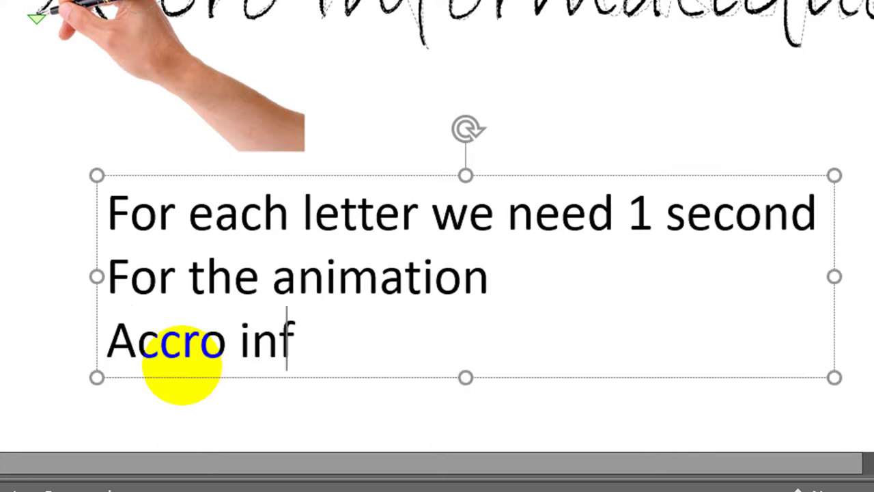
text(ormati)
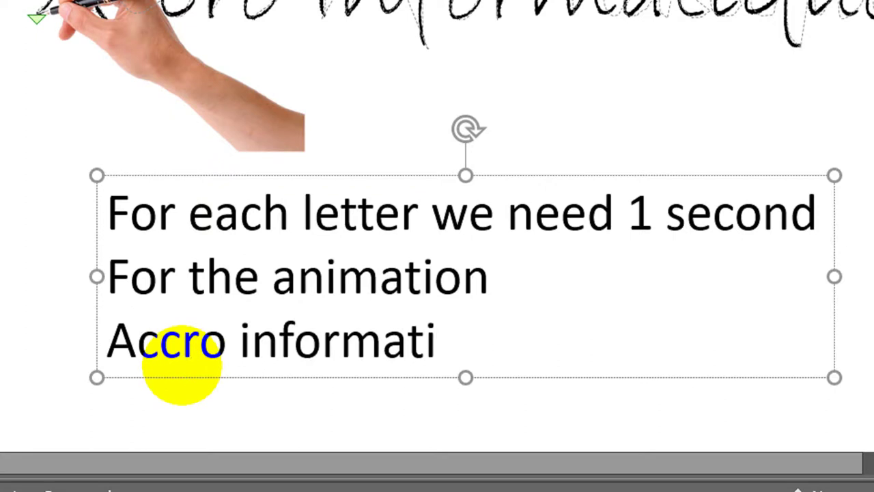
text(que =)
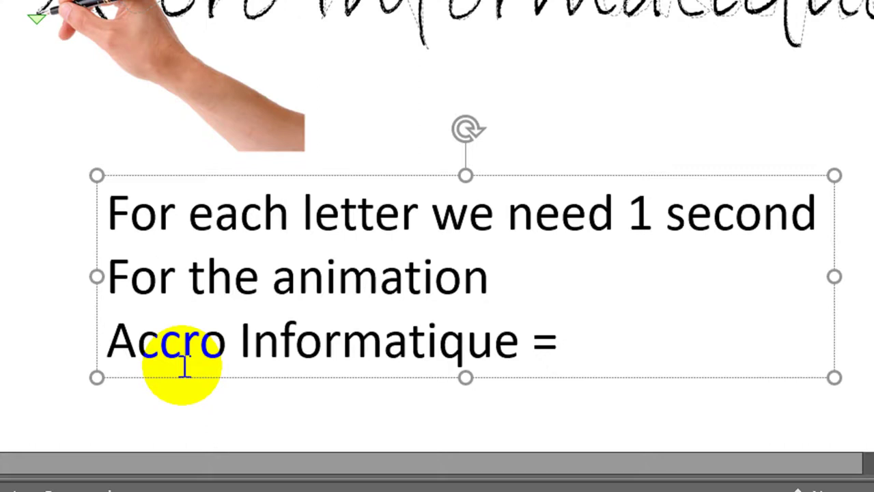
text( 7 )
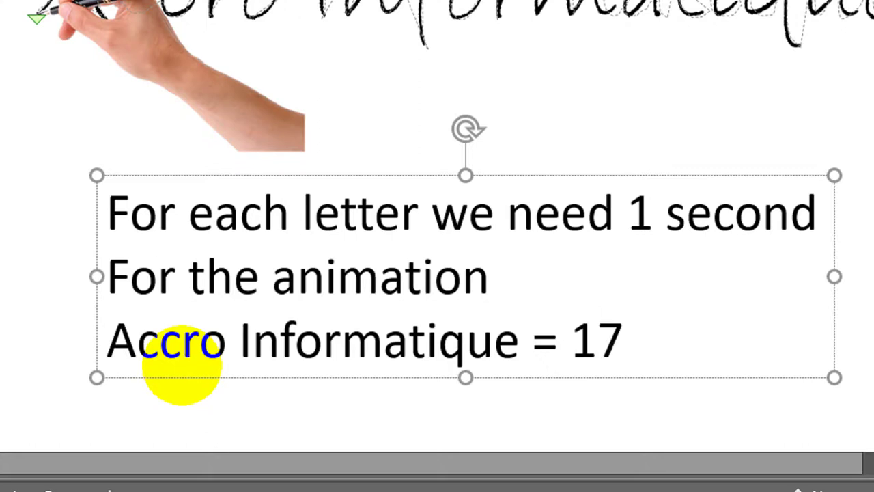
text(tter)
key(Return)
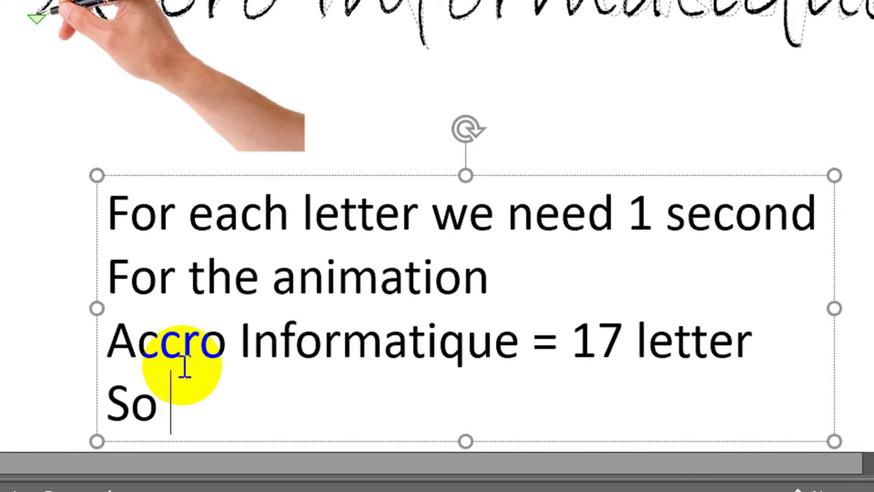
text(time an)
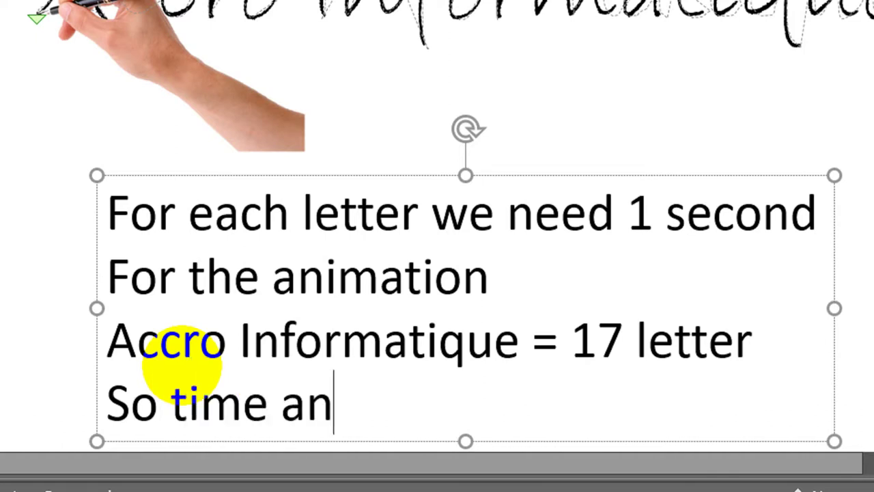
text(imatio)
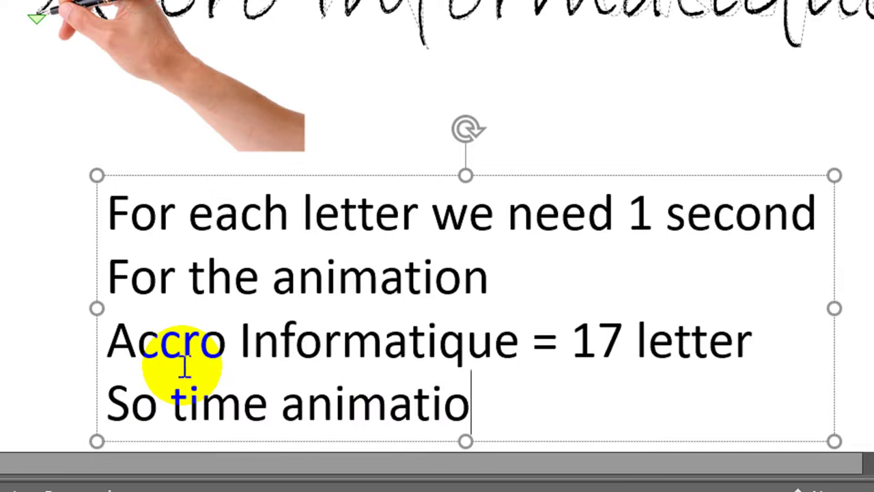
text(n)
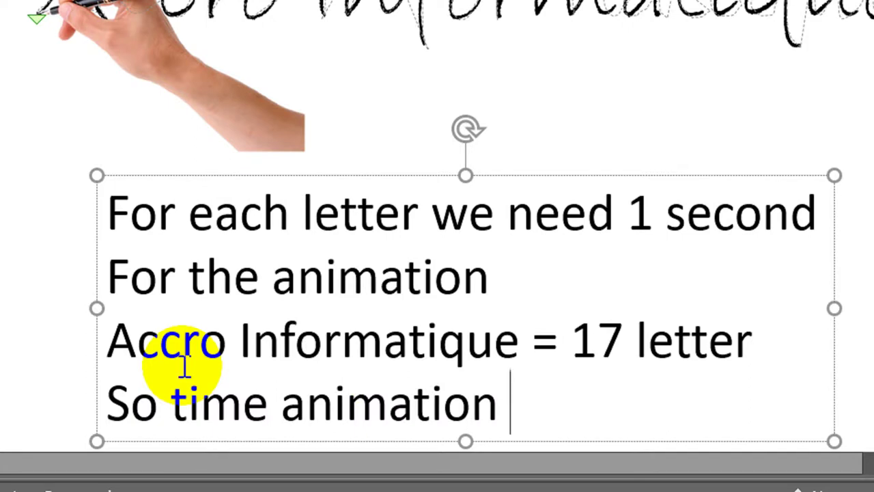
text( will be)
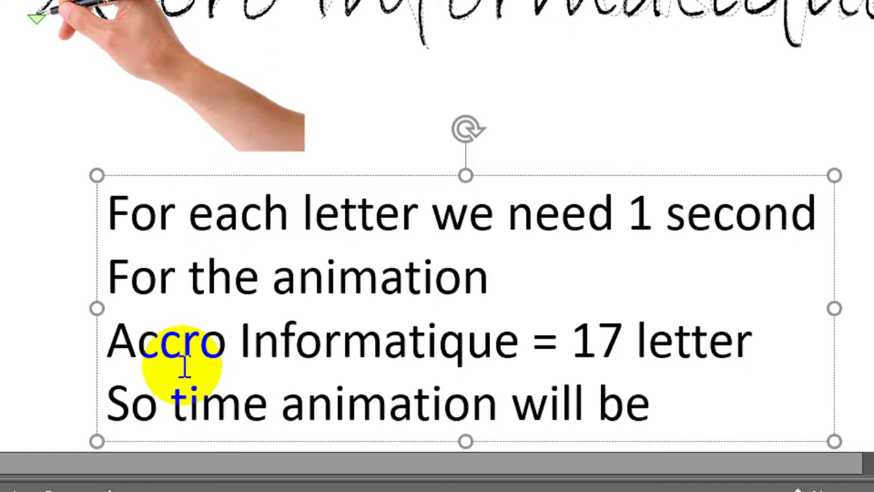
text(8.5)
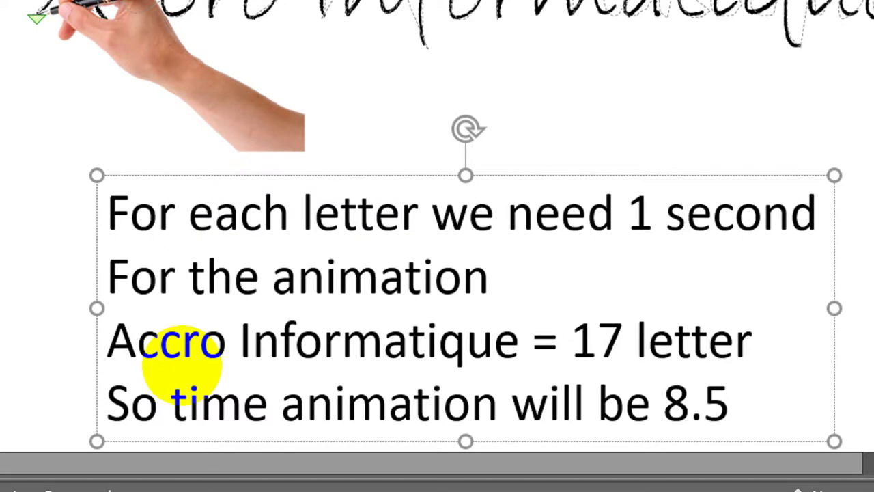
text( se)
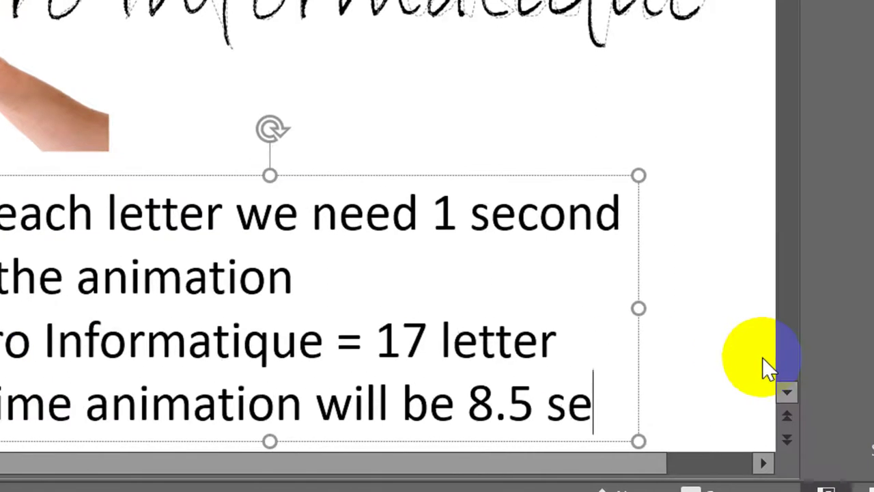
text(con)
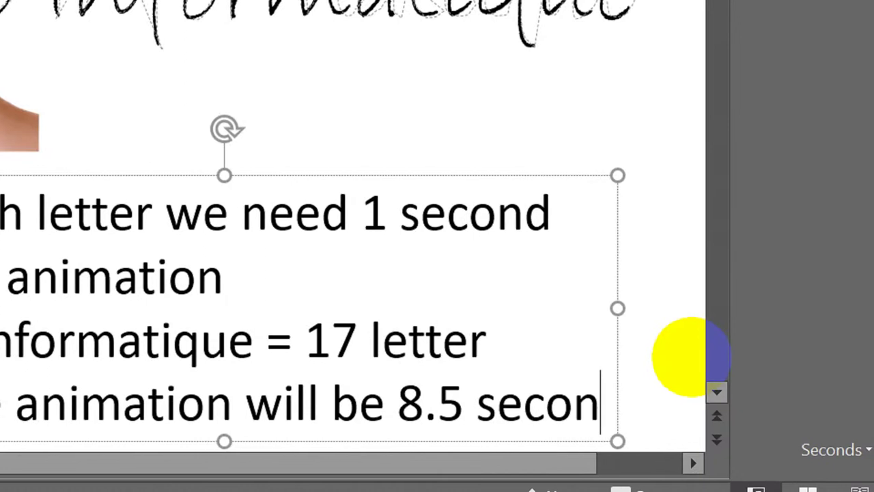
text(ds)
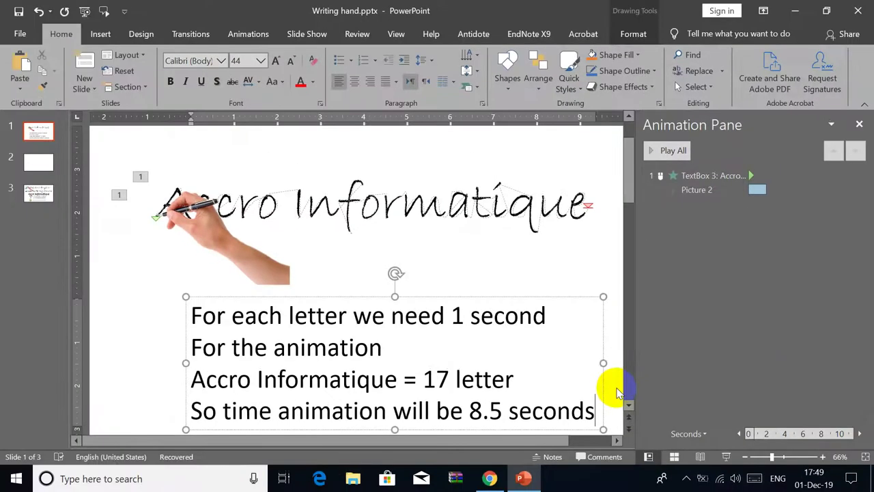
click(507, 298)
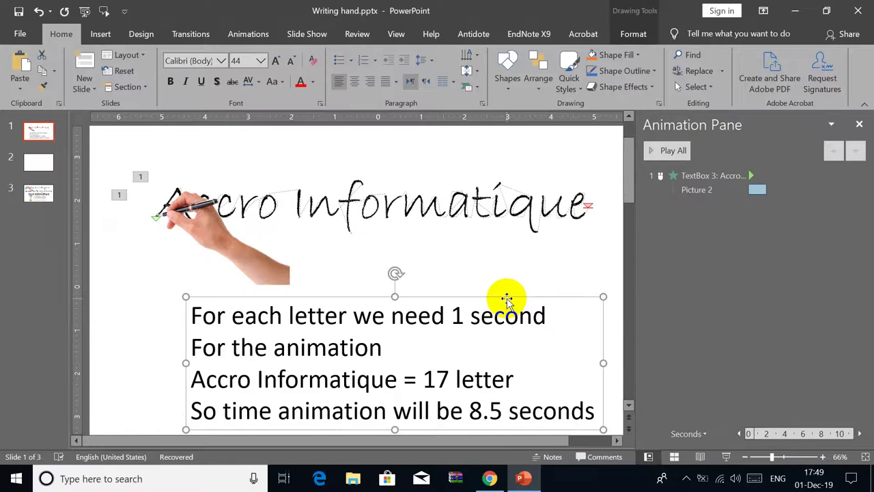
Step: Delete the note box and select the hand's motion path animation in the Animation Pane
key(Delete)
click(284, 270)
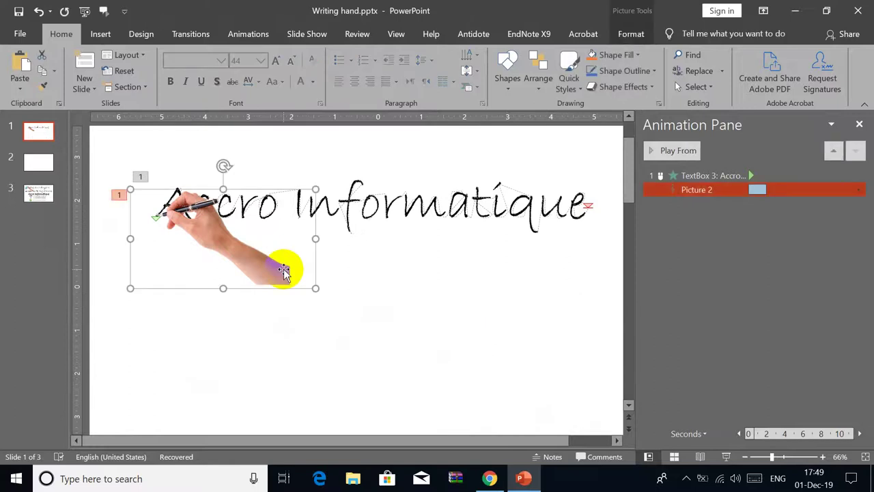
click(688, 184)
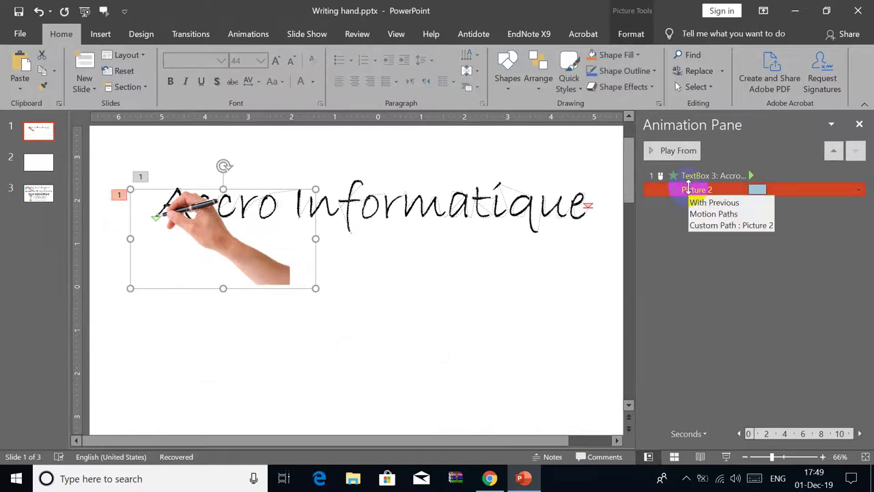
click(249, 34)
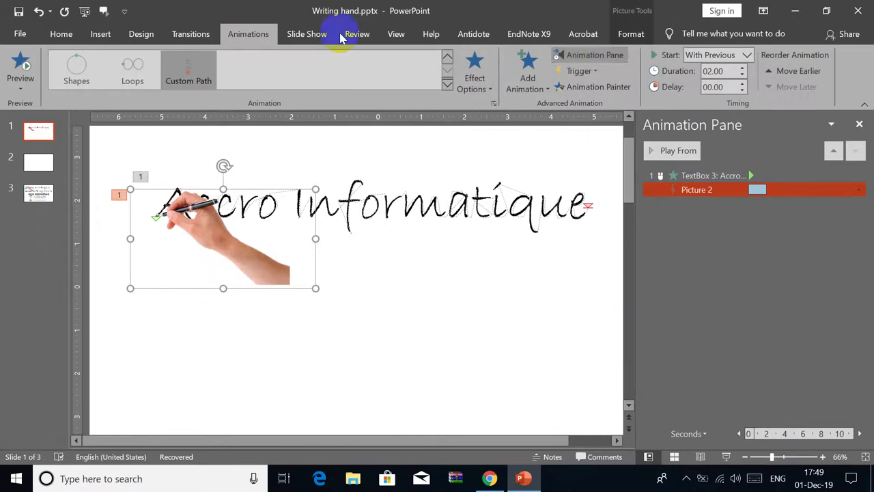
click(584, 58)
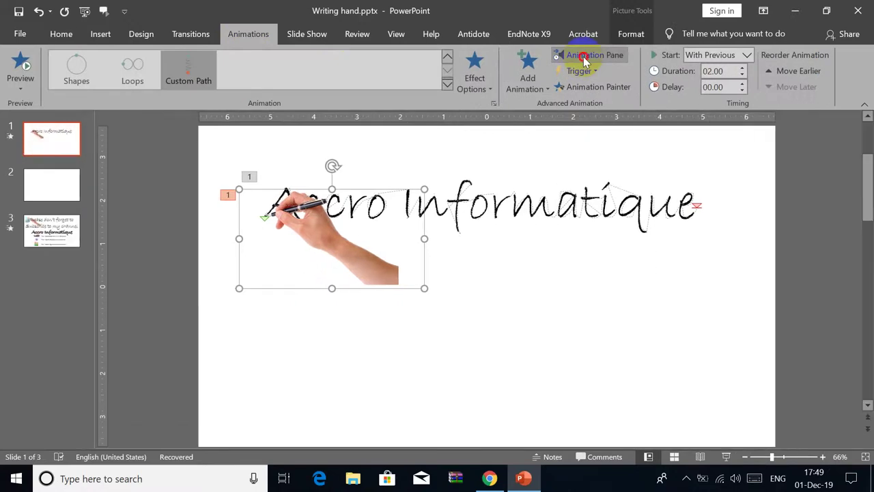
click(584, 57)
click(697, 189)
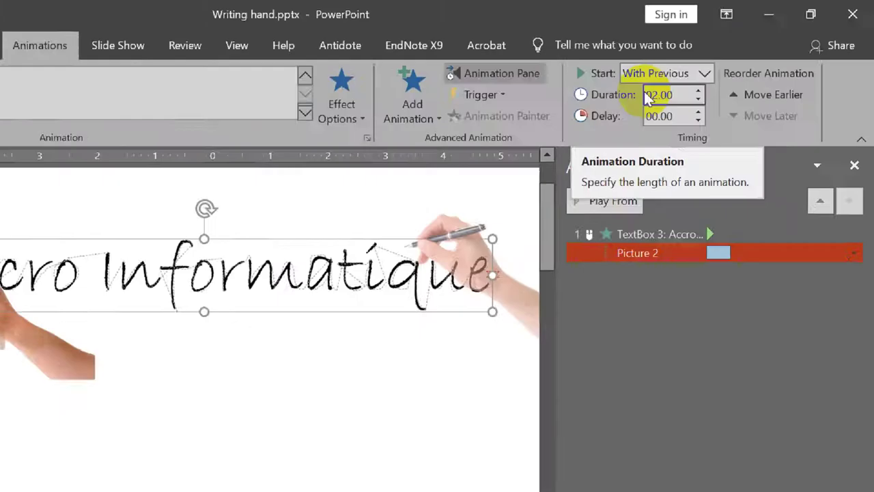
Step: Raise the hand animation's duration to 08.50 seconds and preview it in Slide Show
click(725, 71)
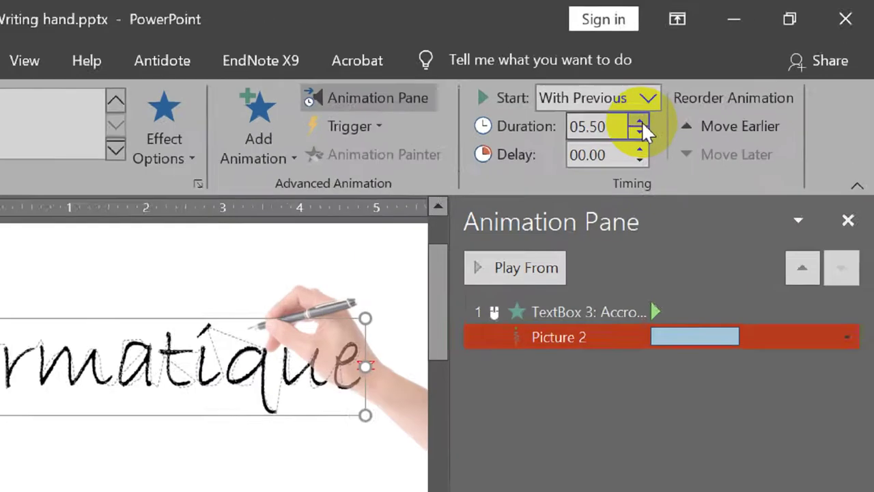
click(742, 68)
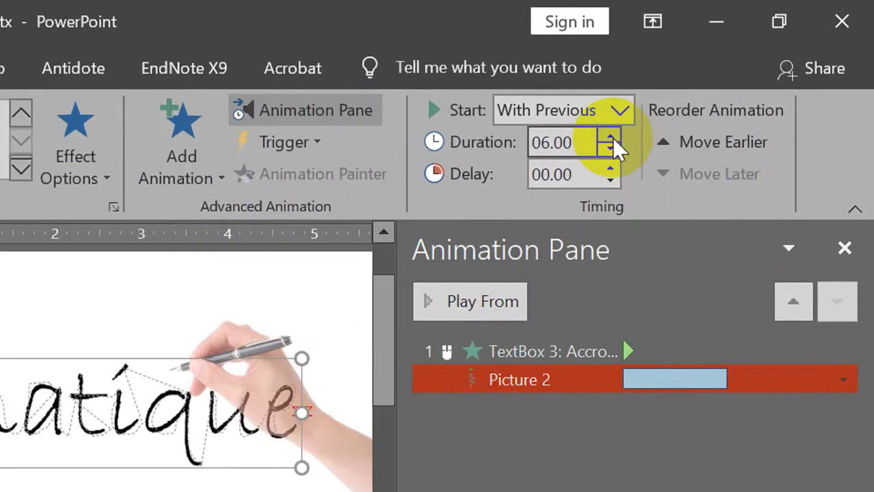
click(741, 68)
click(741, 68)
click(613, 138)
click(612, 137)
click(612, 138)
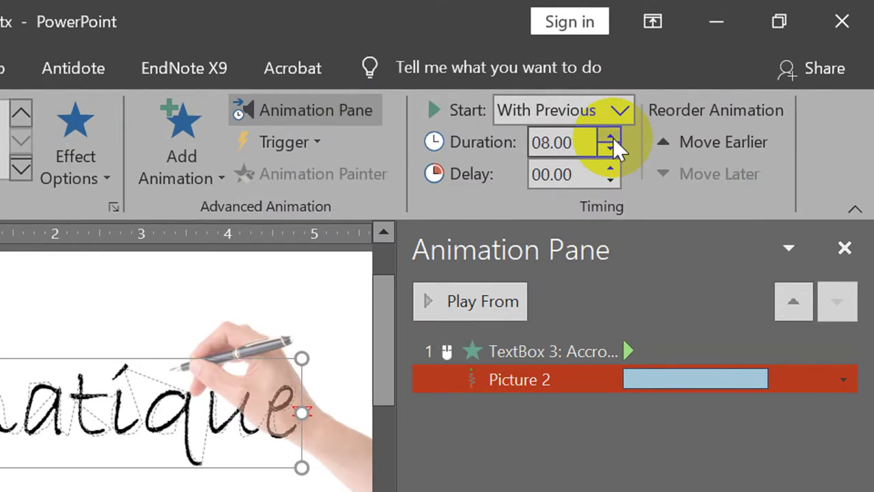
click(613, 137)
click(612, 137)
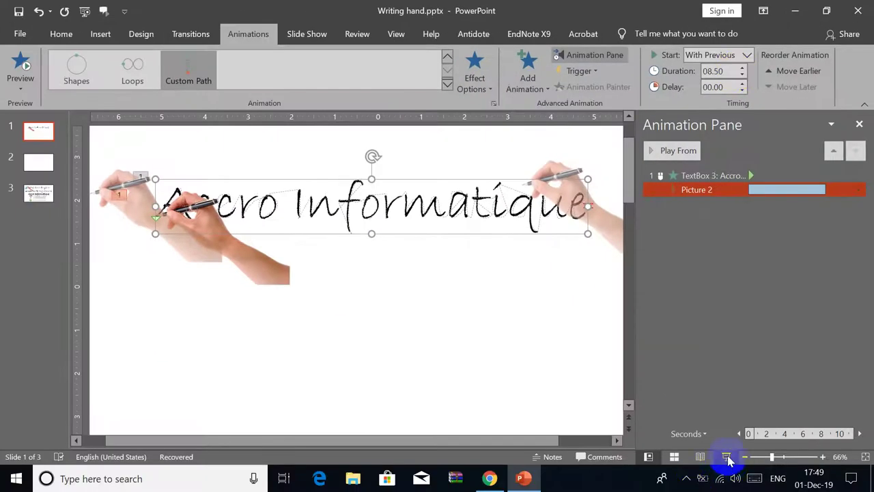
click(727, 457)
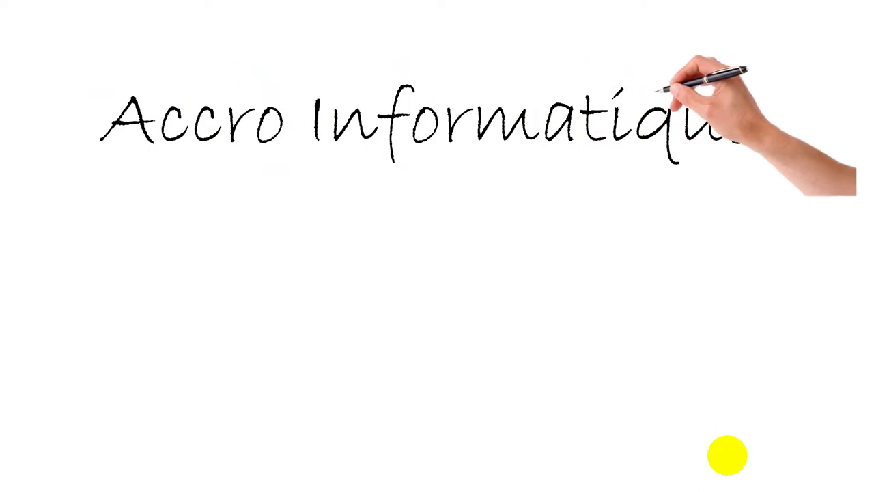
Step: Exit the slide show, close the Animation Pane and select the hand's motion path
key(Escape)
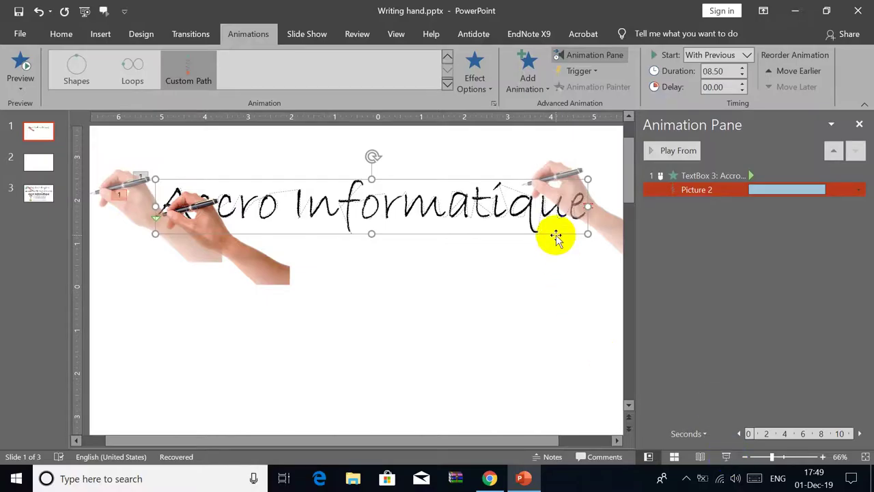
click(860, 126)
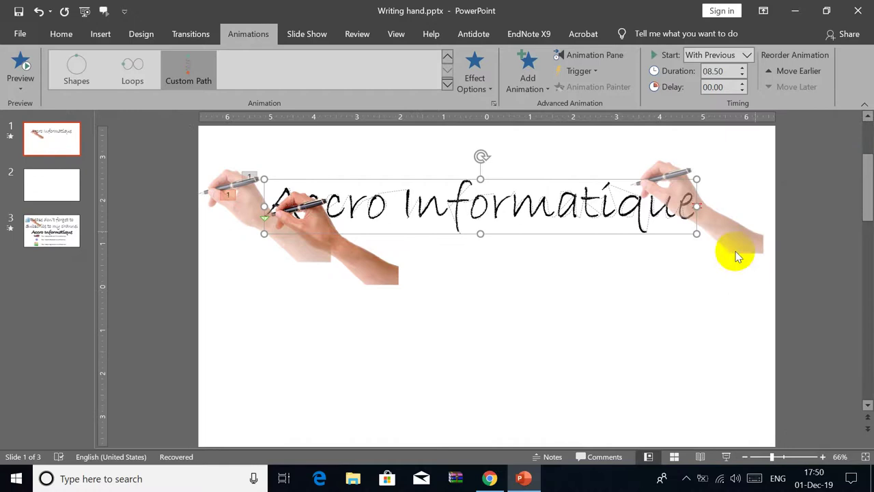
click(698, 222)
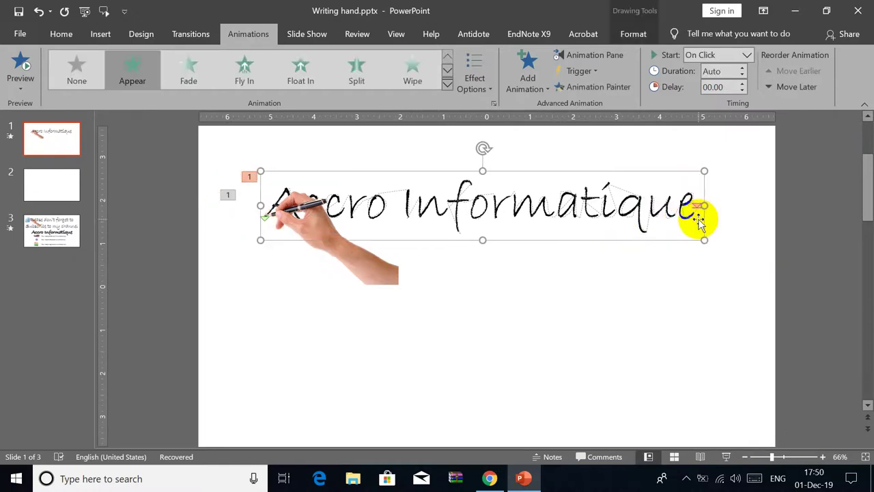
click(346, 203)
click(451, 192)
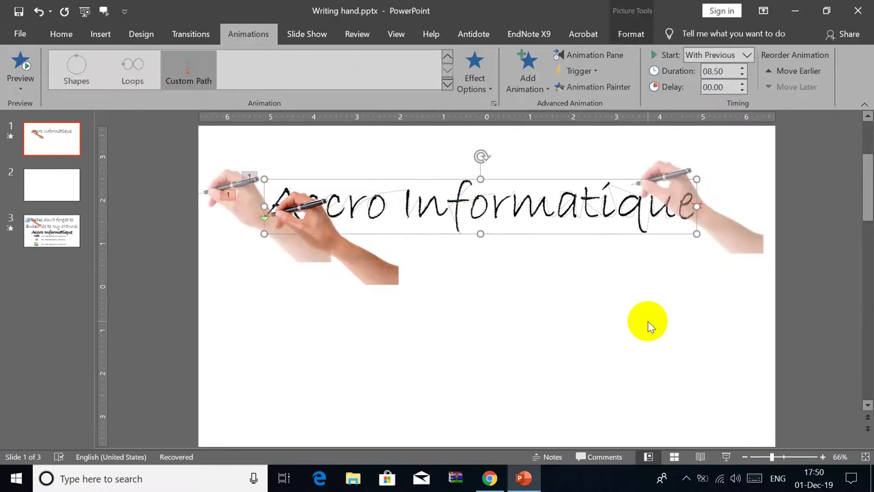
Step: Nudge the motion path right and down with the arrow keys, then replay the slide show
key(Right)
key(Right)
key(Right)
key(Right)
key(Right)
key(Right)
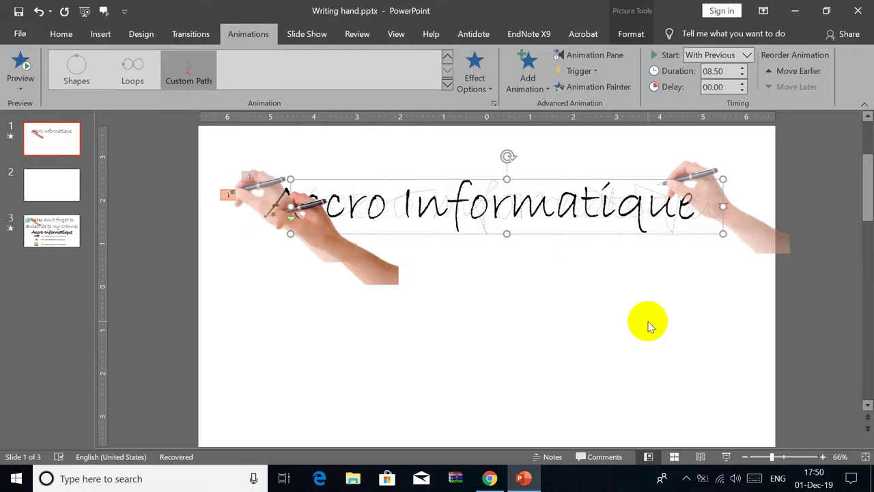
key(Right)
key(Right)
key(Right)
key(Right)
key(Down)
key(Down)
key(Down)
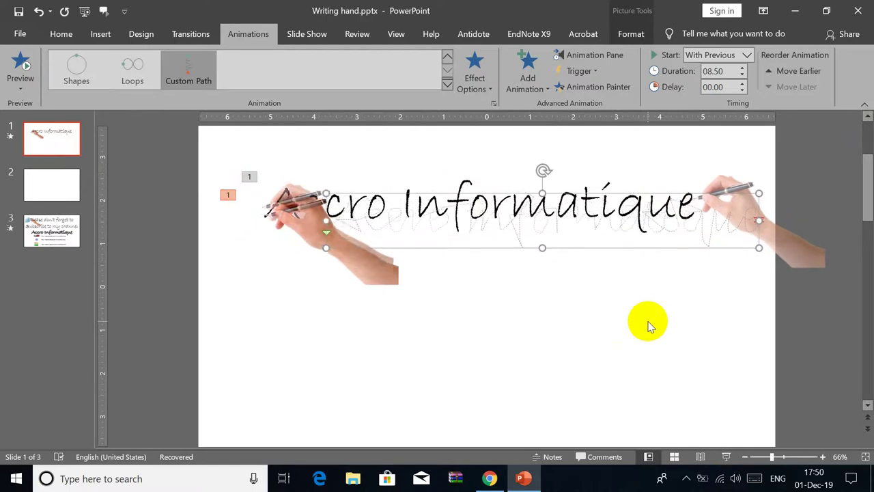
key(Down)
key(Down)
key(ctrl+Right)
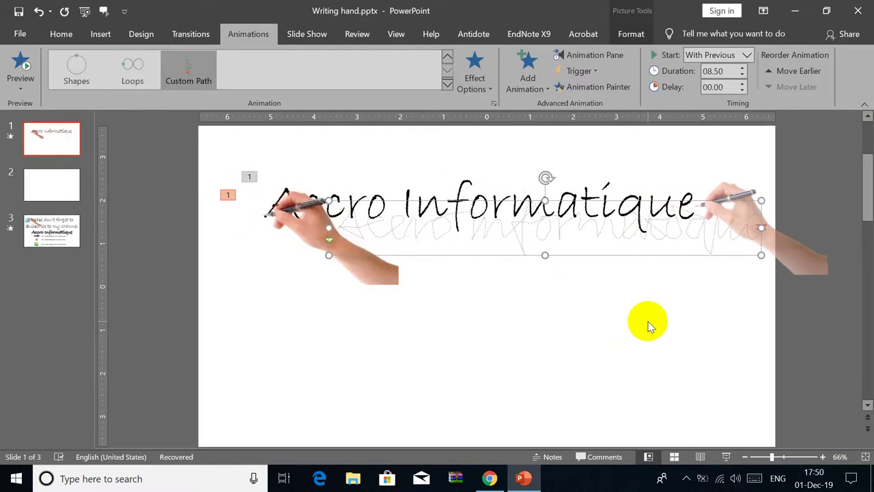
key(ctrl+Down)
key(ctrl+Down)
key(ctrl+Down)
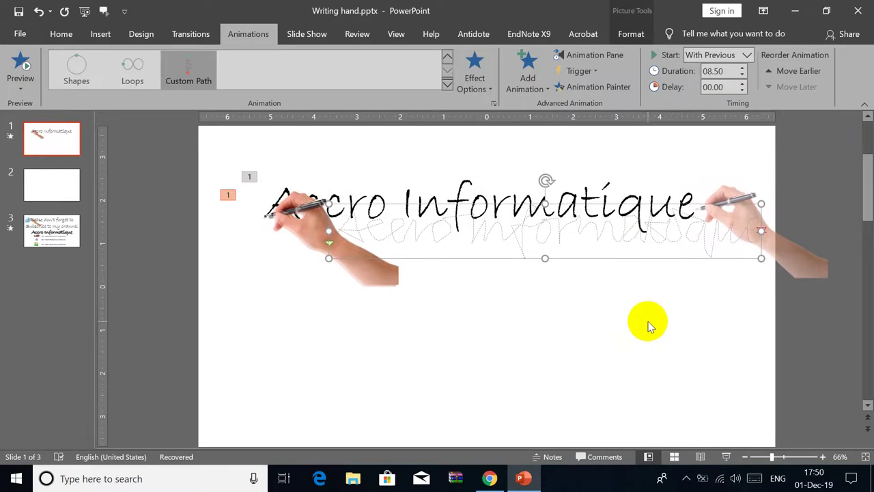
key(ctrl+Up)
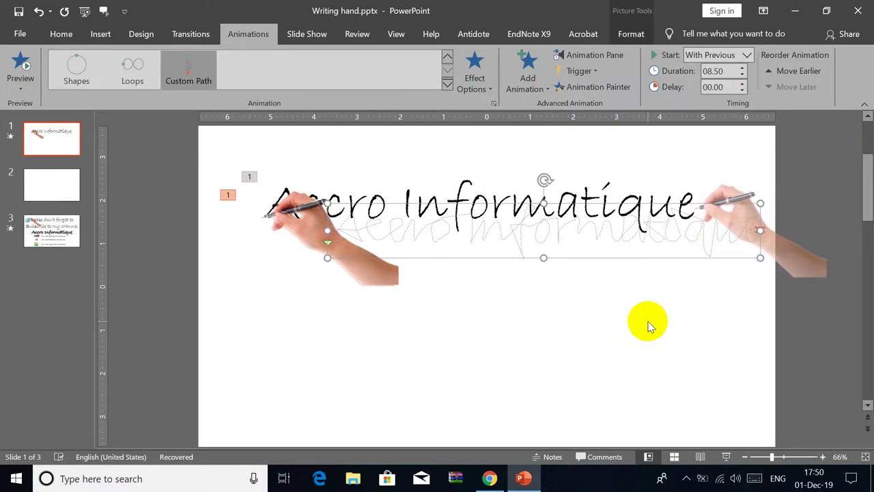
click(726, 456)
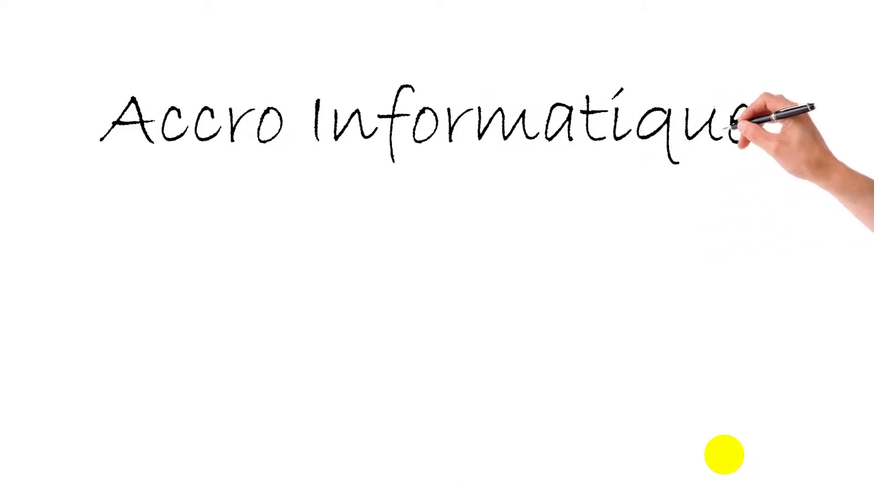
key(Escape)
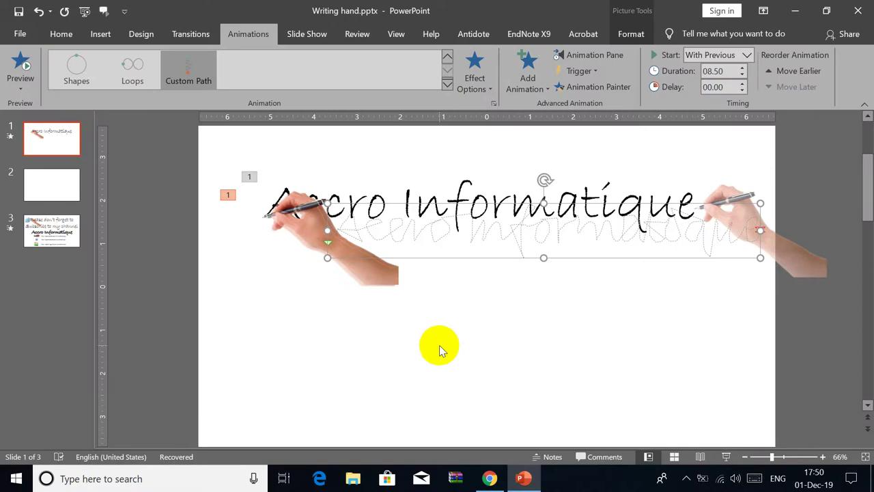
Step: Insert a new text box below the hand with an enlarged font
click(439, 345)
click(61, 34)
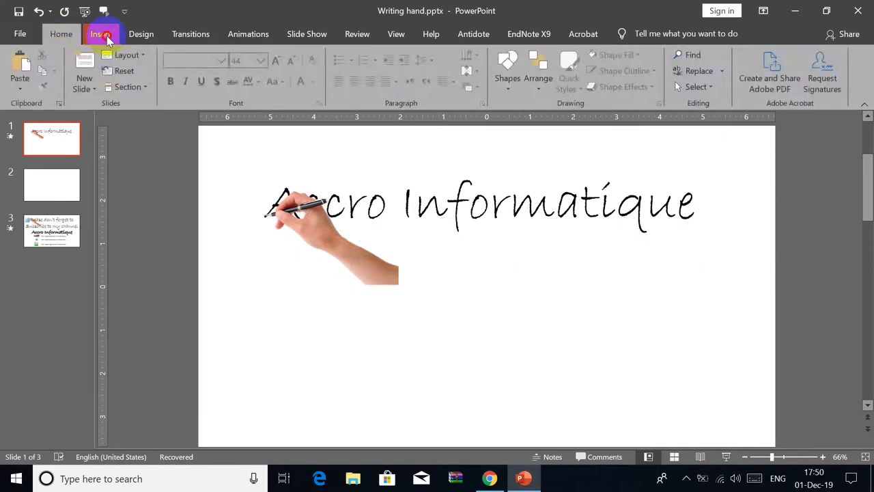
click(101, 34)
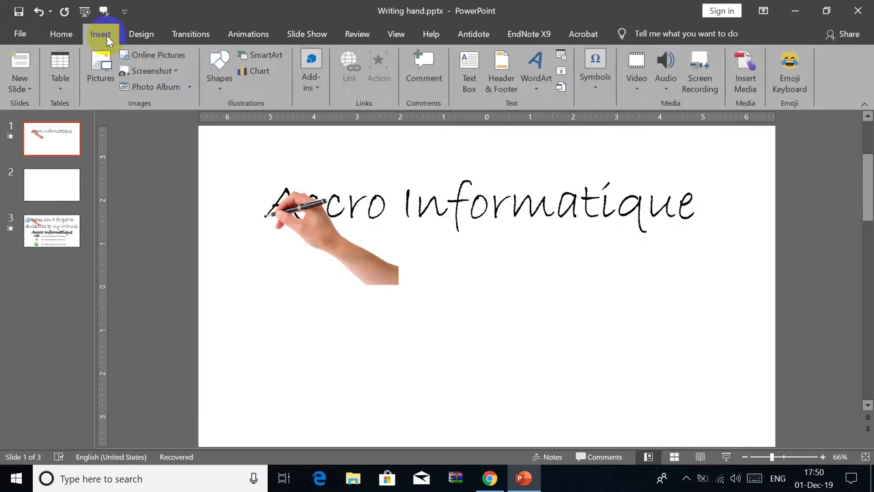
click(476, 68)
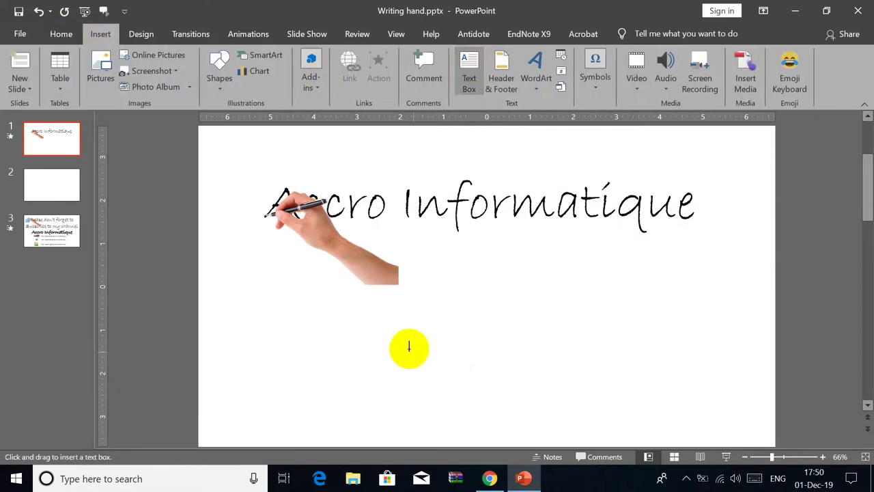
click(341, 330)
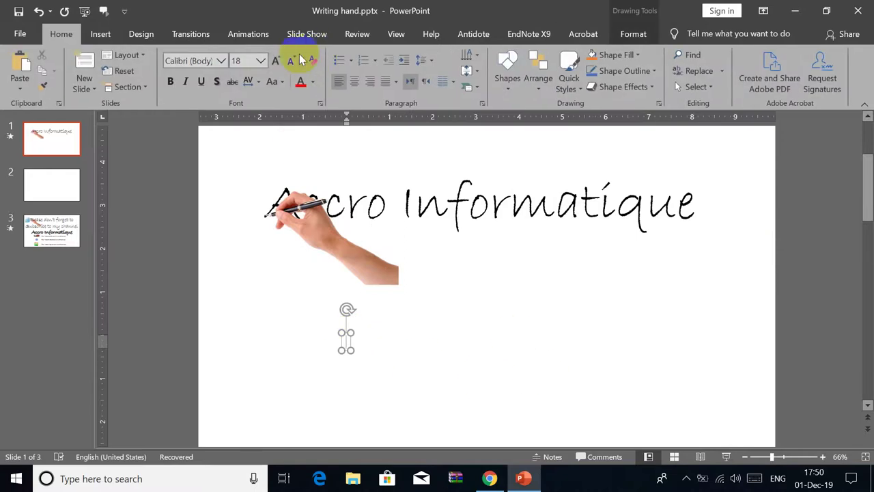
click(276, 61)
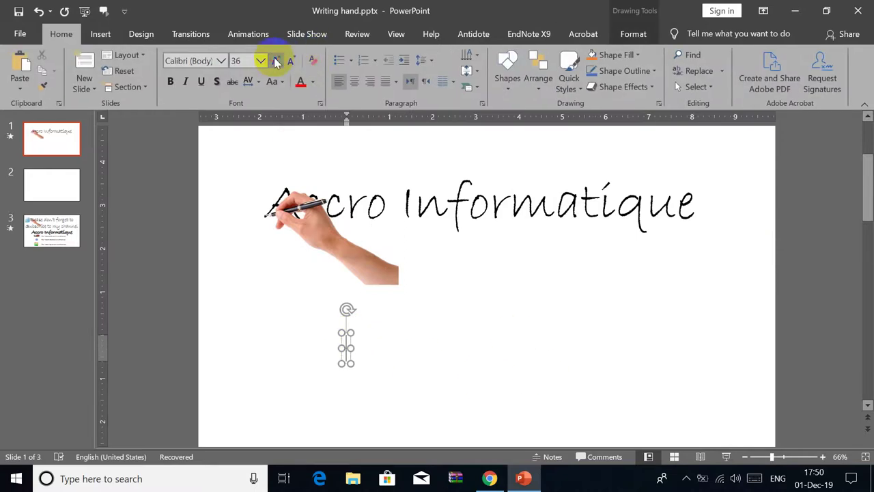
Step: Type 'That's it' in the box and make its font larger
text(that)
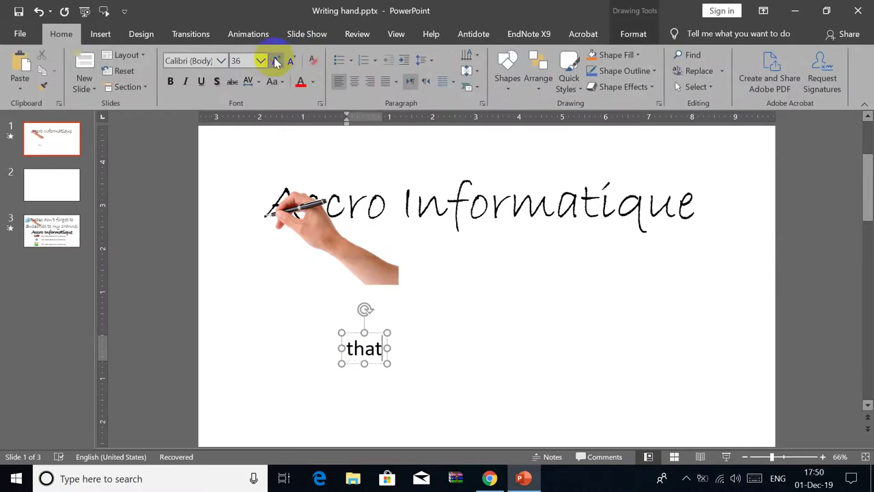
text('s)
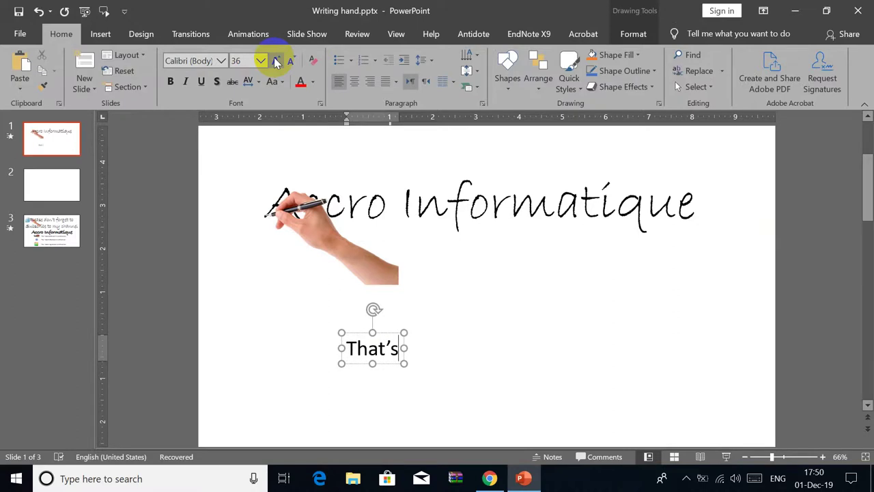
text(ir)
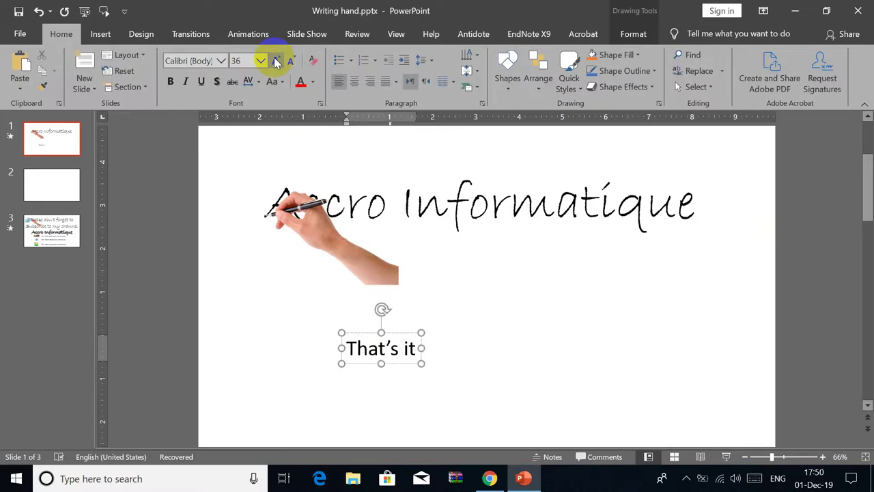
drag(399, 350, 410, 349)
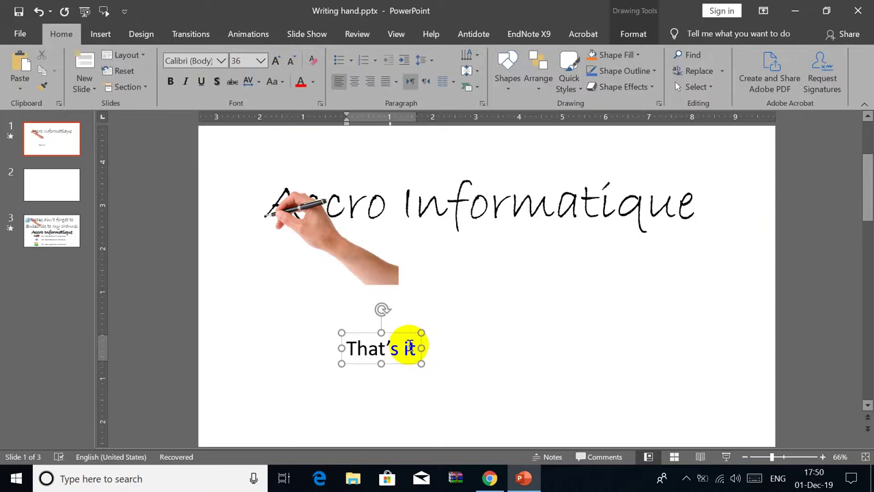
triple_click(410, 349)
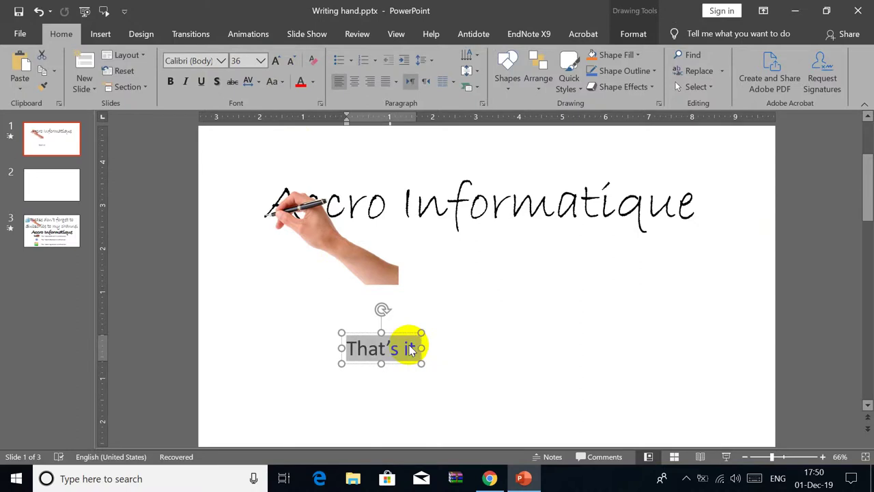
click(277, 60)
click(277, 60)
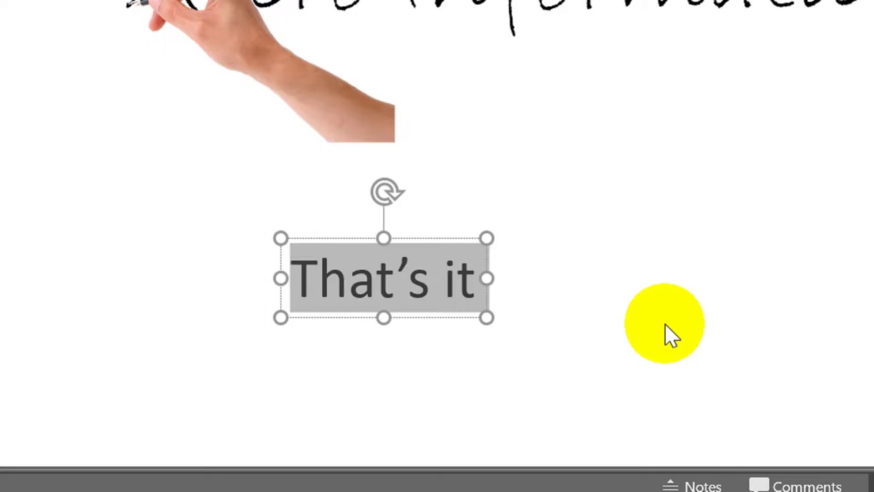
Step: Replace the text with 'Method 2 : the easy one', then delete the caption box
text(metho)
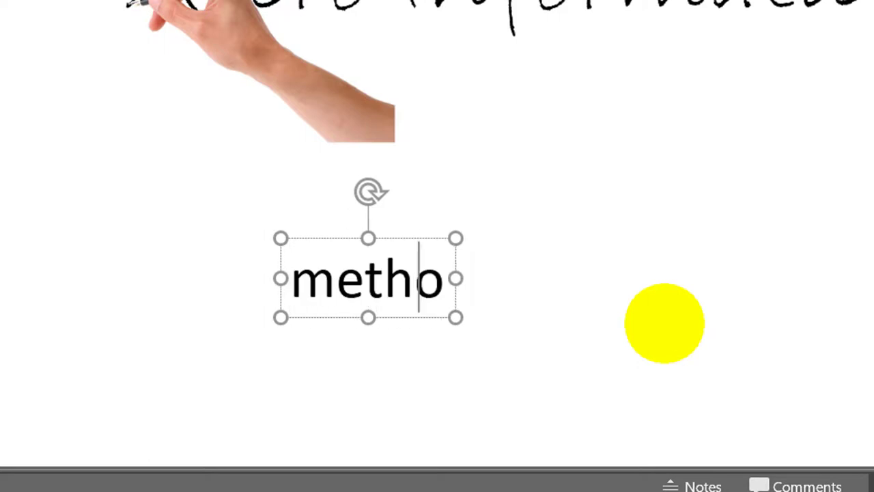
text(d 2)
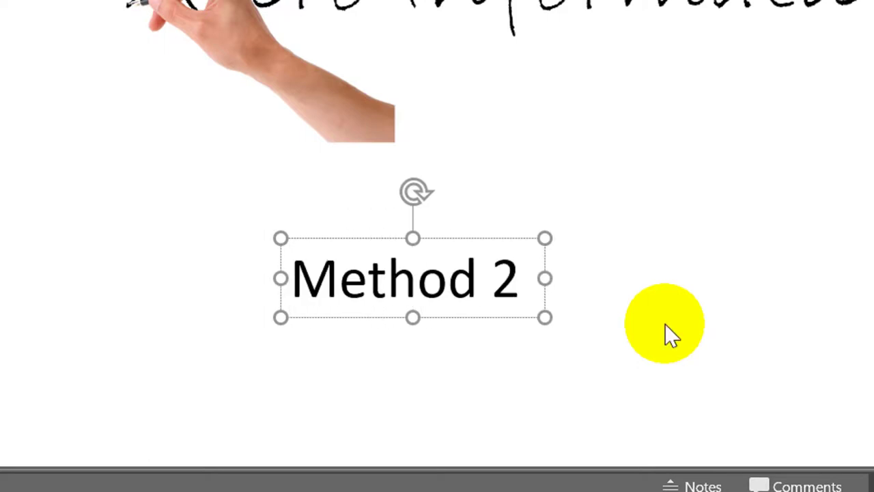
text( : )
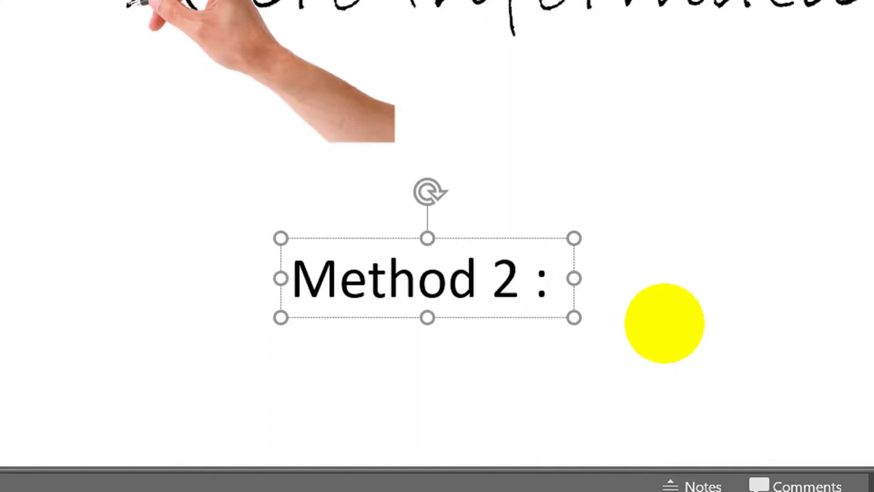
text(theea)
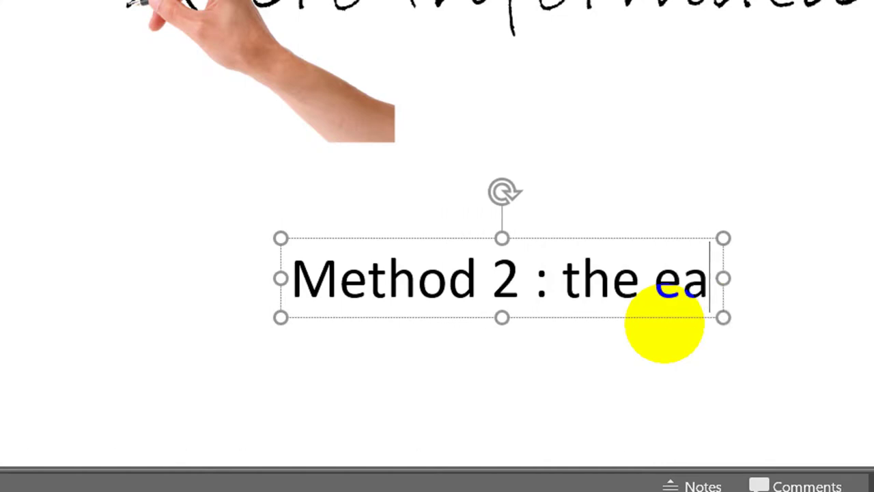
text(sy one)
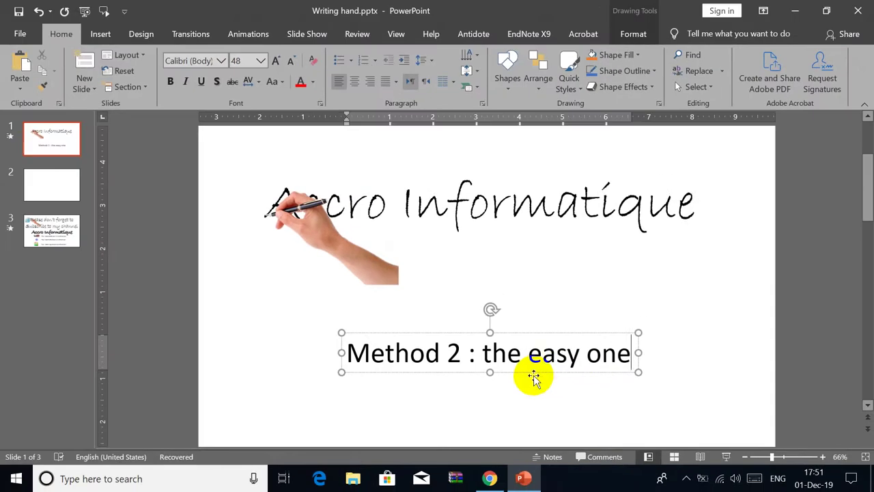
click(568, 334)
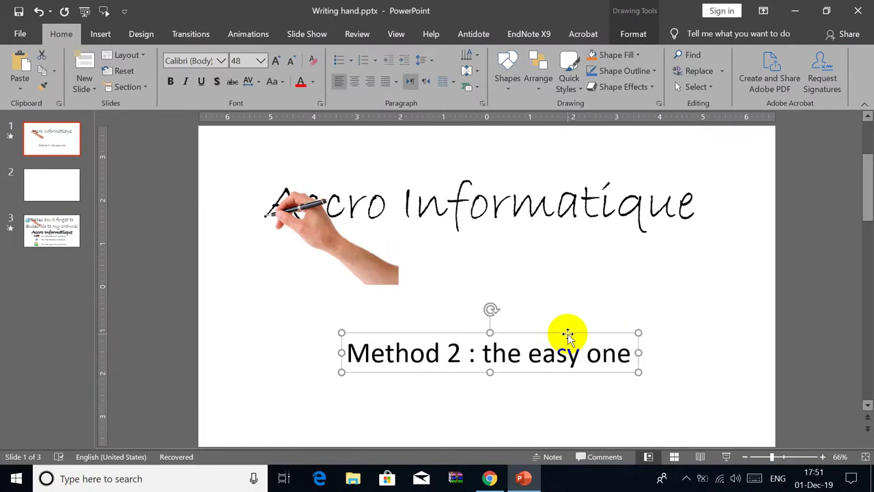
key(Delete)
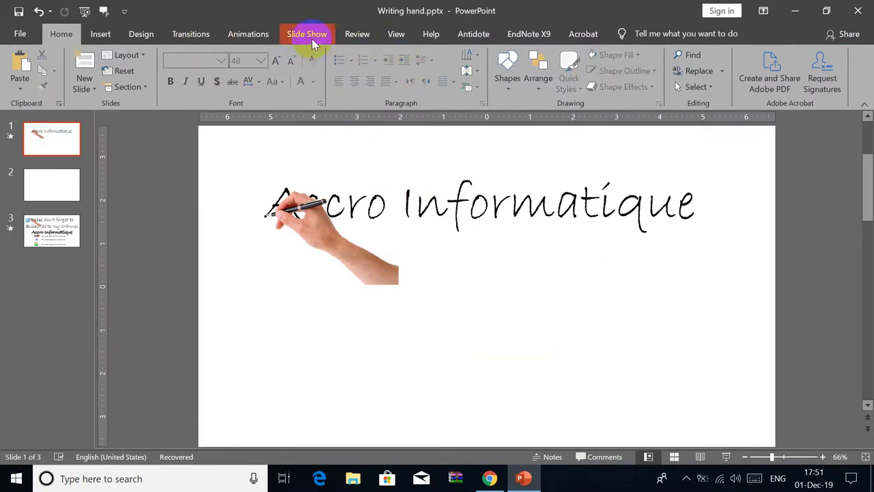
Step: Remove both the title's letter-by-letter effect and the hand's motion path in the Animation Pane
click(254, 34)
click(501, 175)
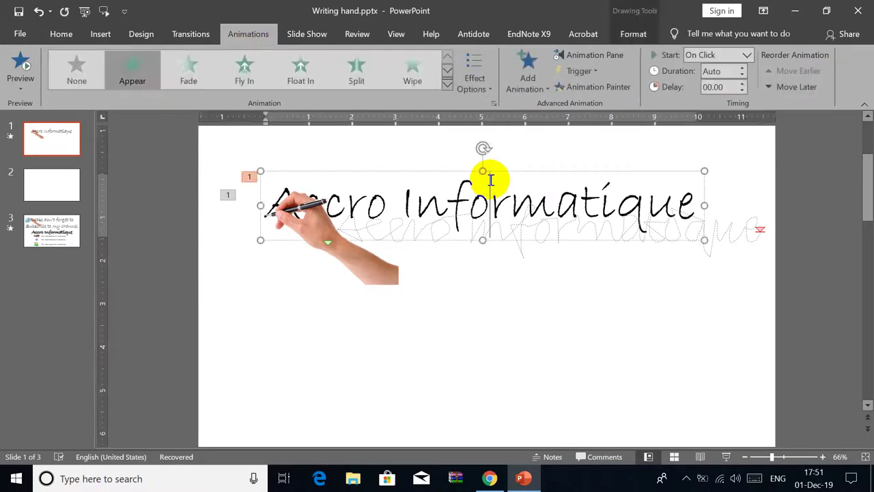
click(507, 171)
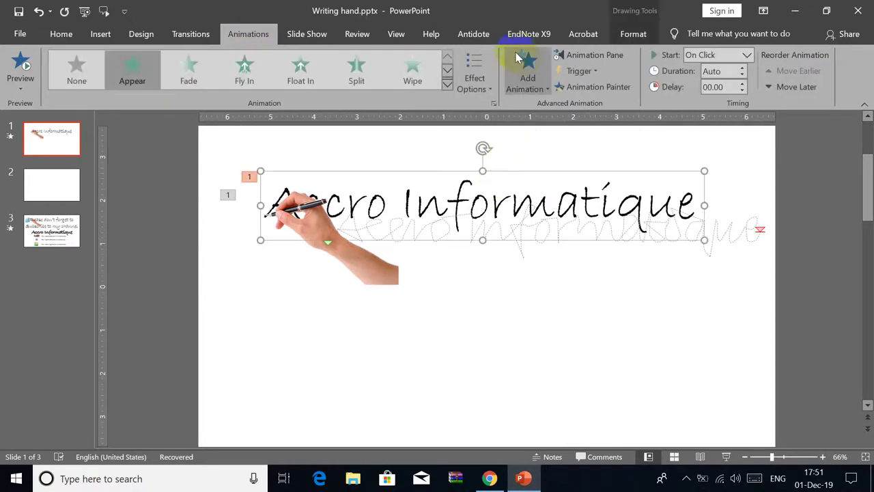
click(587, 55)
click(703, 189)
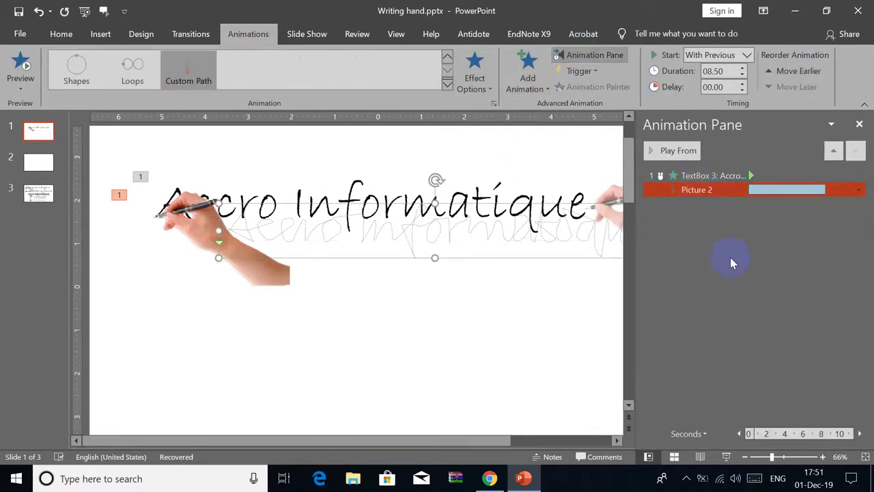
click(718, 176)
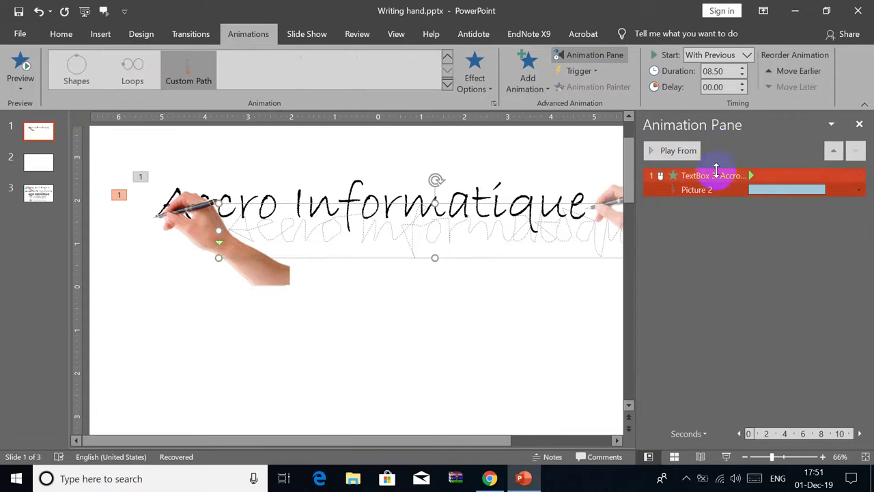
right_click(719, 177)
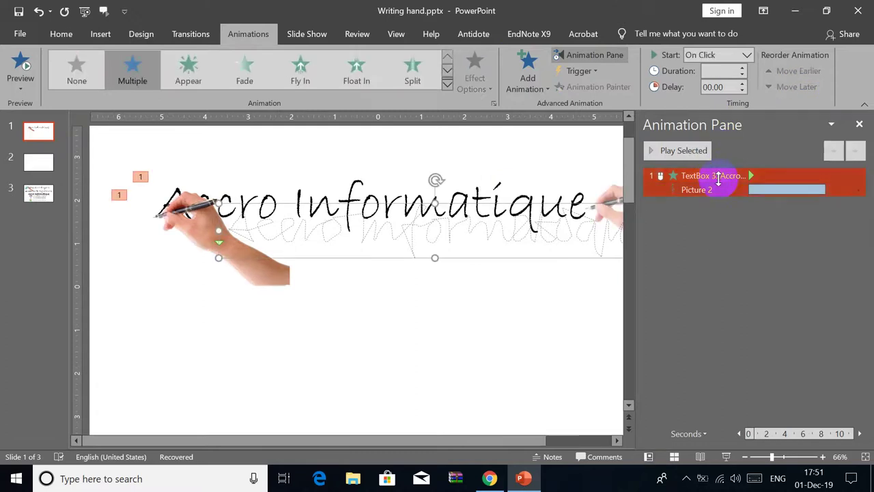
click(760, 290)
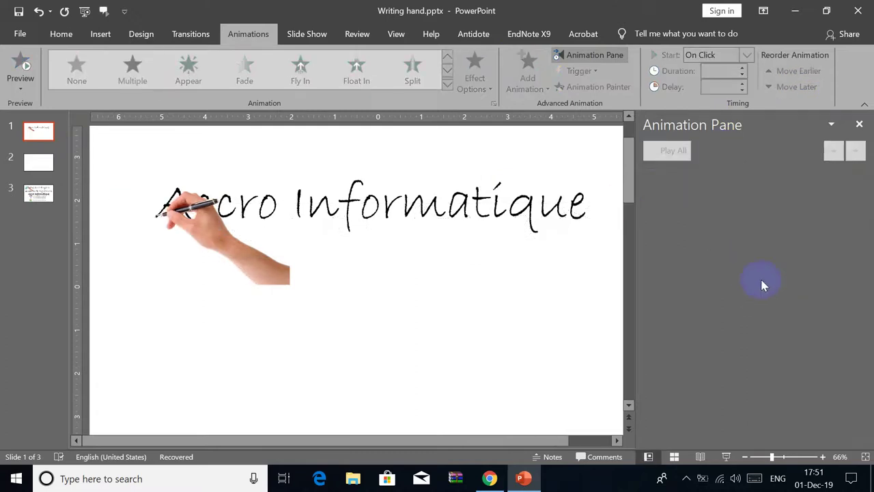
click(858, 125)
click(514, 201)
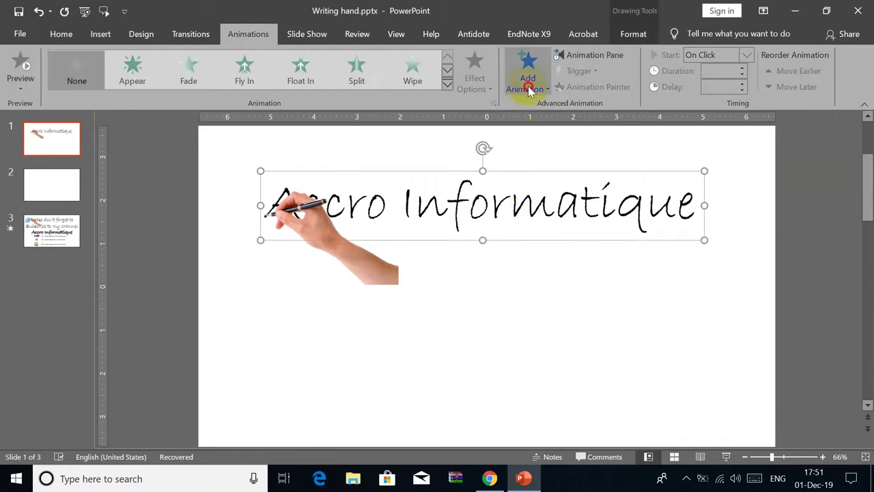
Step: Add an Appear entrance to the title and a 2-second Zigzag motion path to the hand picture
click(527, 85)
click(533, 134)
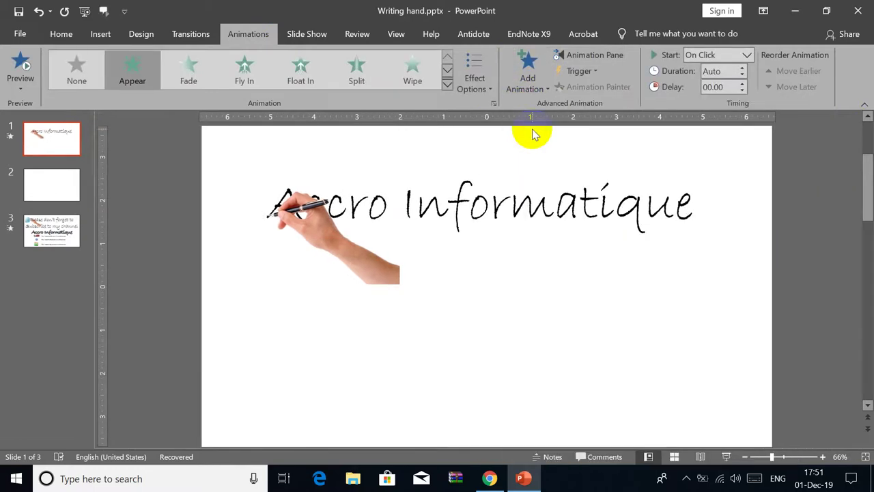
click(341, 258)
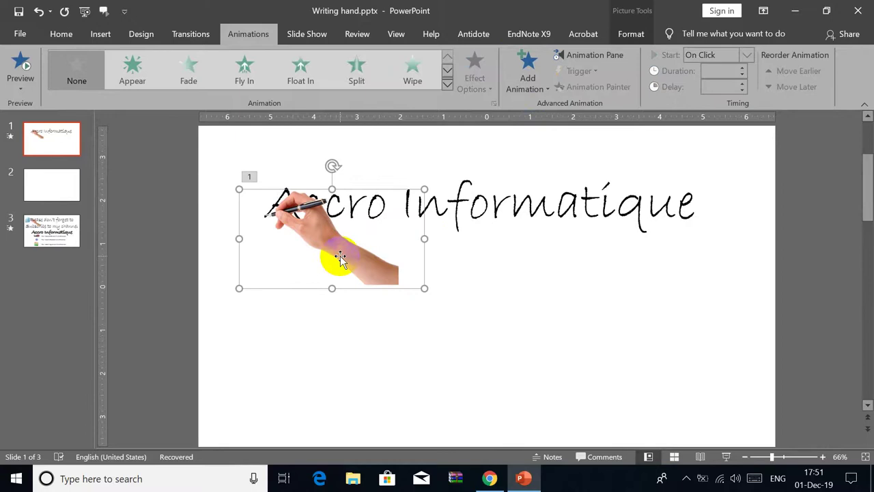
click(523, 82)
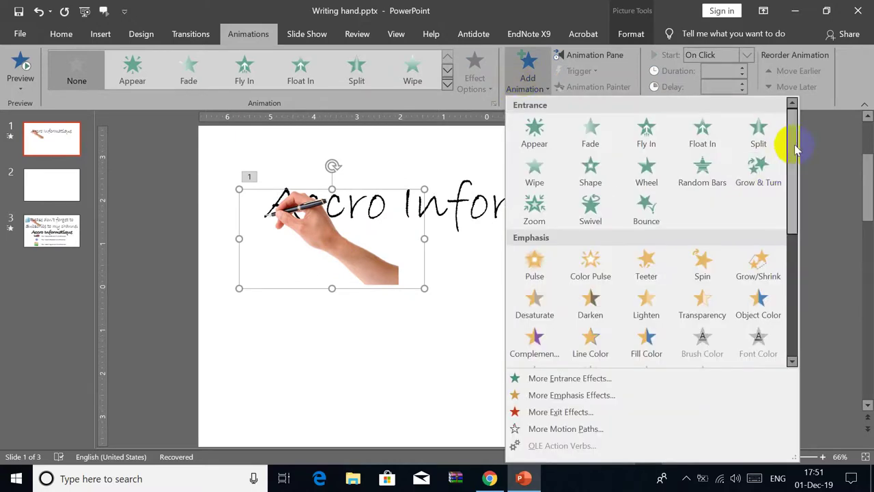
drag(791, 146, 791, 268)
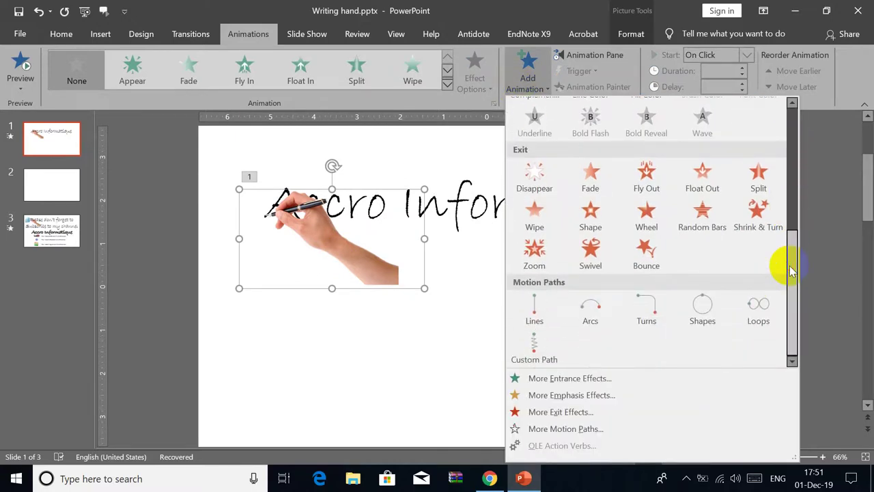
click(550, 429)
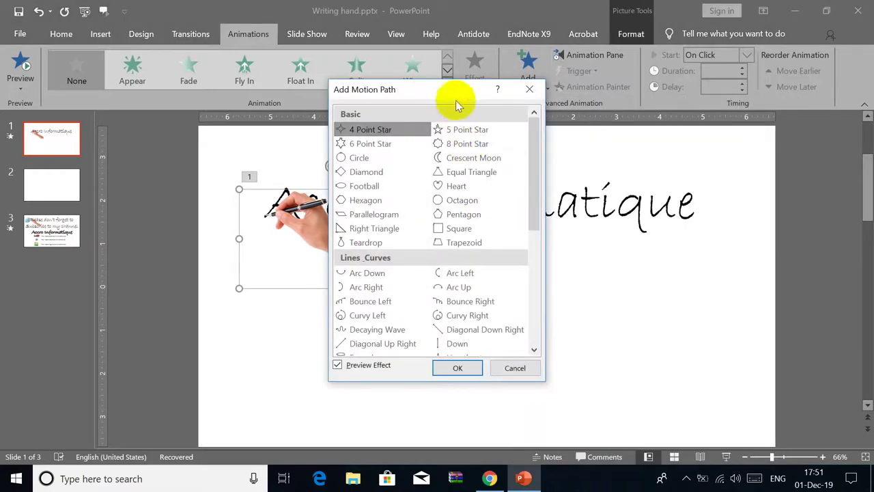
mouse_move(456, 100)
mouse_down()
mouse_move(759, 101)
mouse_move(775, 92)
mouse_up()
scroll(762, 199, down, 5)
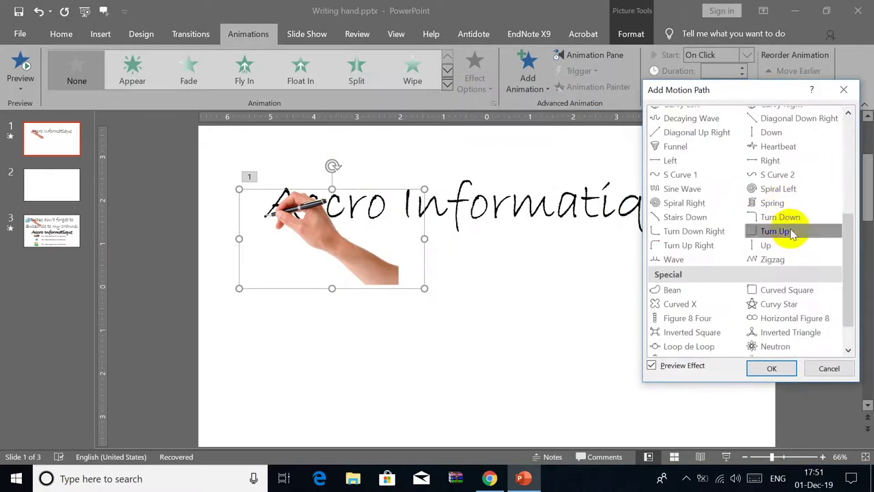
click(782, 263)
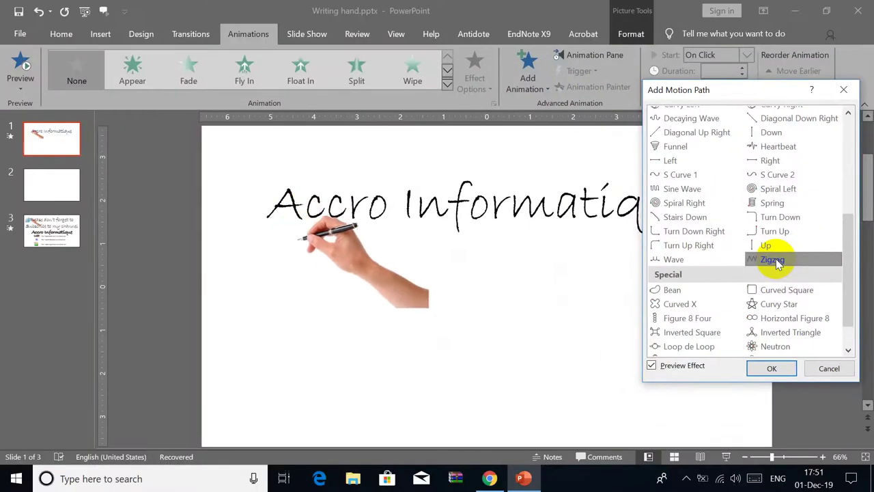
click(779, 368)
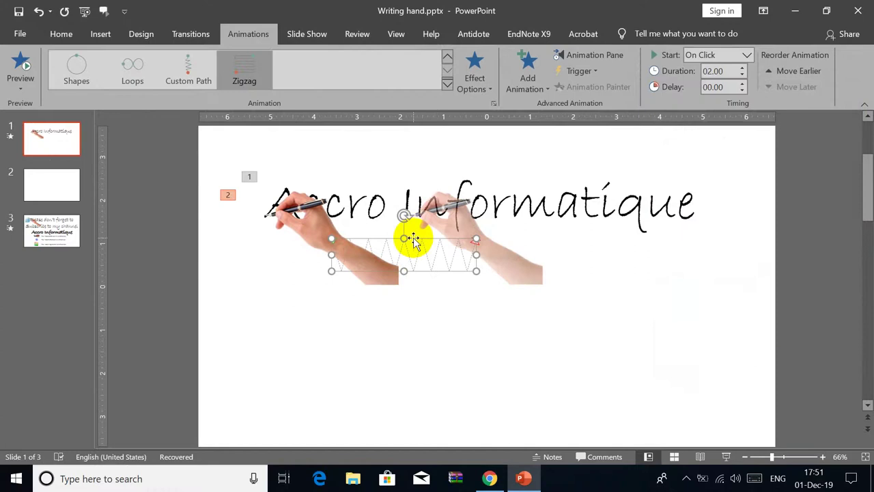
Step: Stretch the hand's zigzag path to the right until it passes the end of 'Informatique'
drag(475, 256, 730, 241)
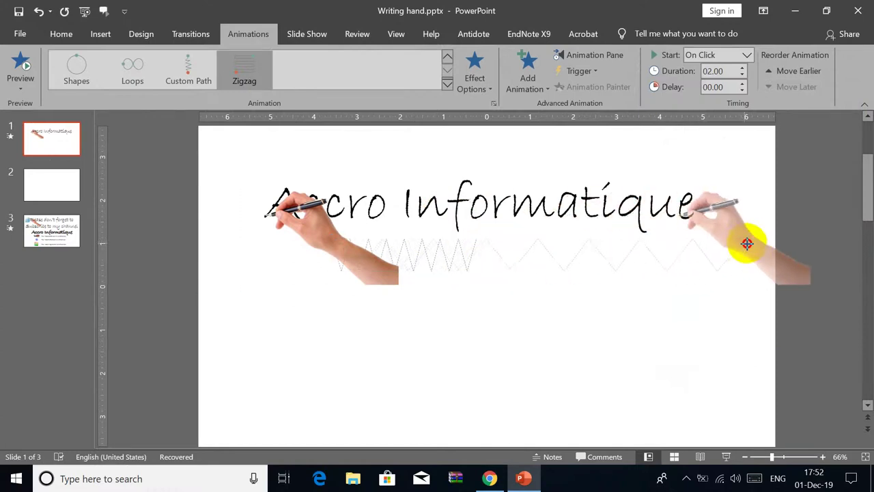
drag(730, 241, 765, 247)
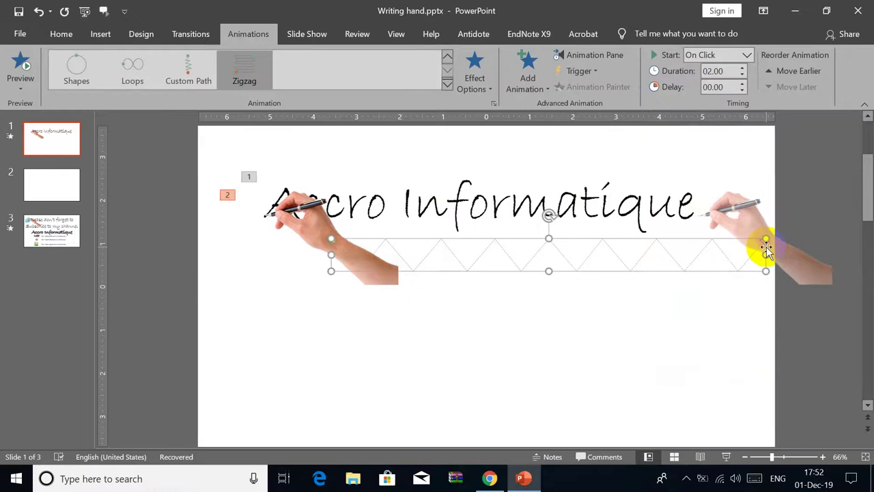
click(610, 292)
Step: Set the hand's animation to start With Previous and last 08.50 seconds
click(560, 57)
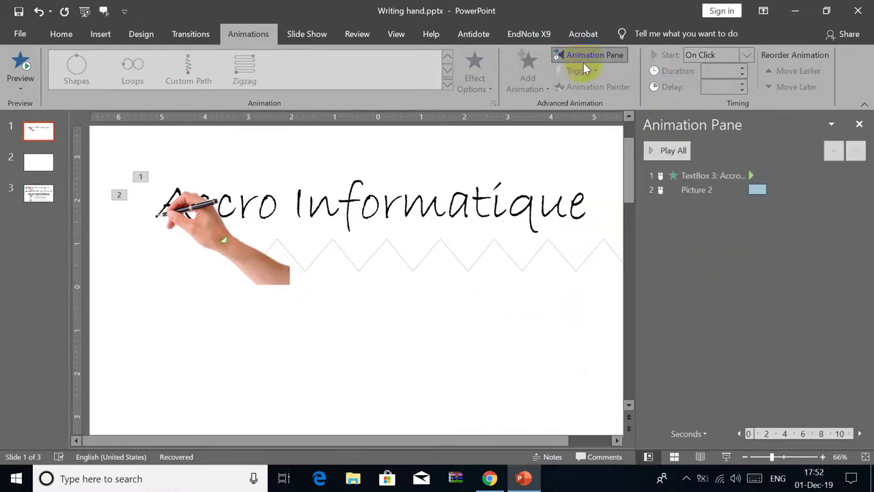
drag(683, 176, 681, 192)
click(701, 196)
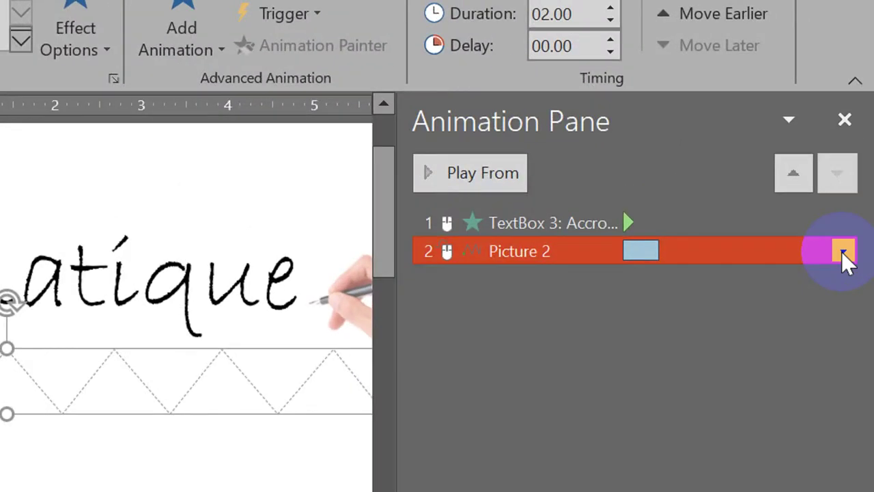
click(859, 190)
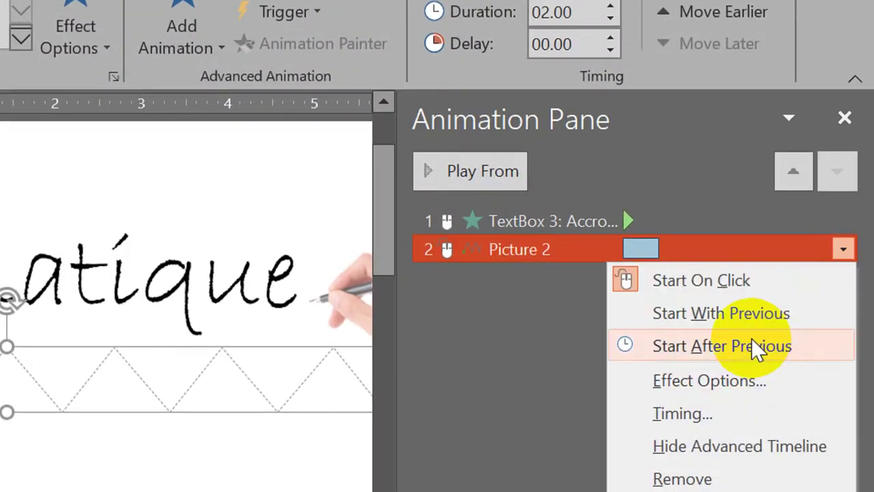
click(750, 321)
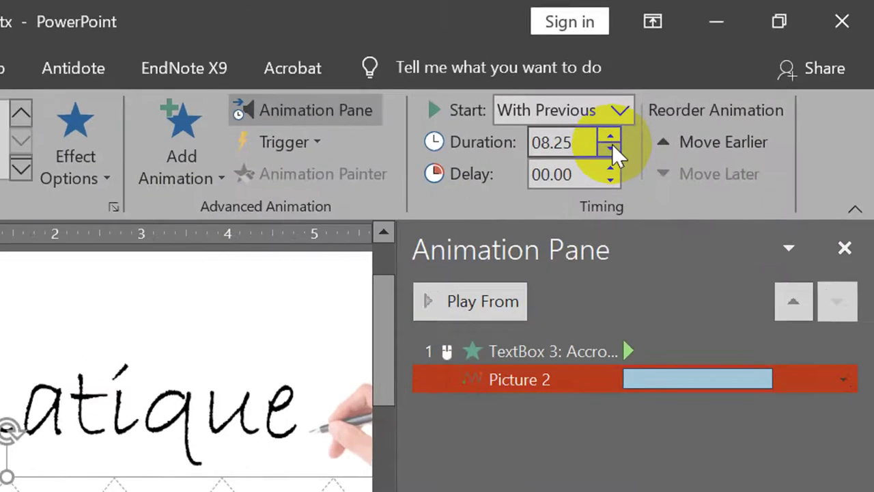
click(742, 69)
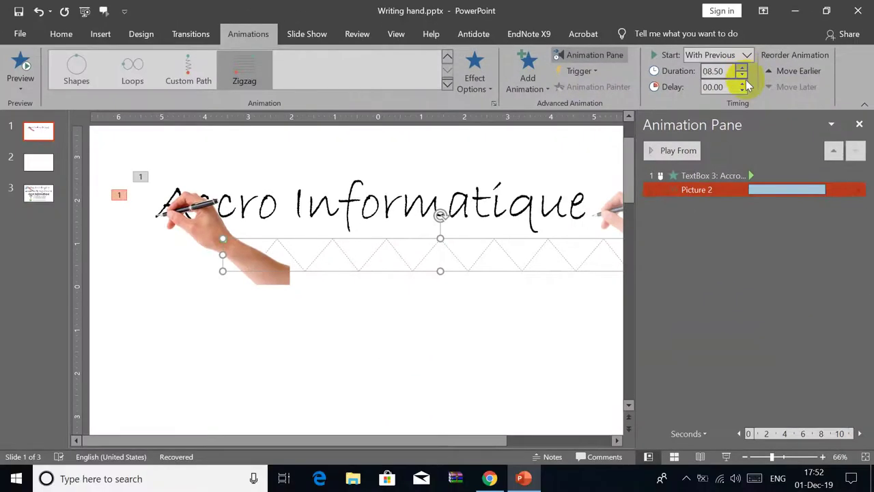
Step: Set the hand's zigzag Smooth start and Smooth end to 0 sec for constant speed
right_click(778, 190)
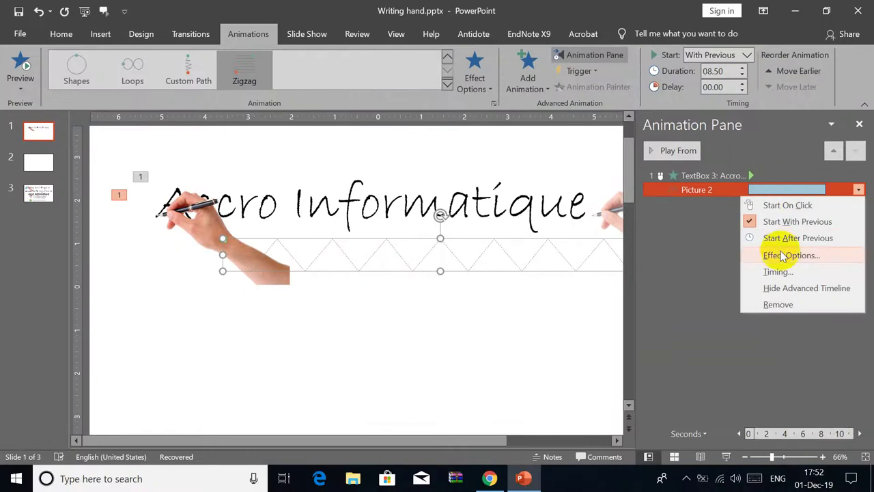
click(786, 255)
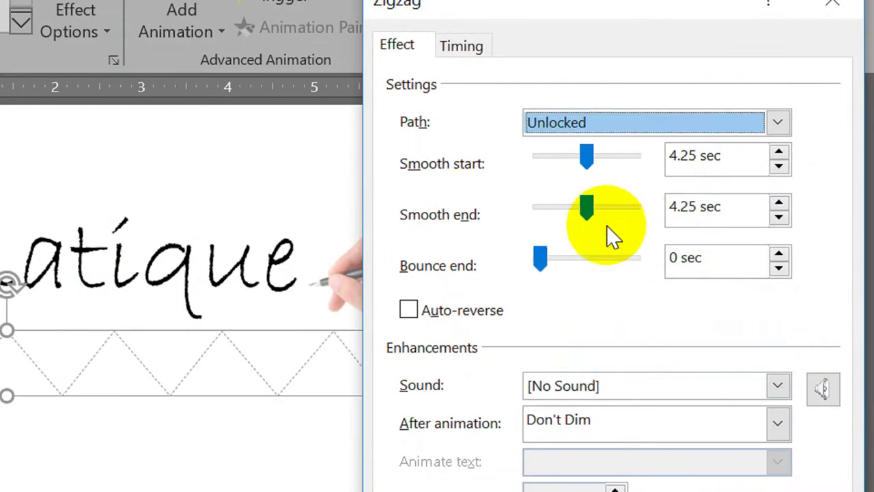
drag(731, 177, 708, 178)
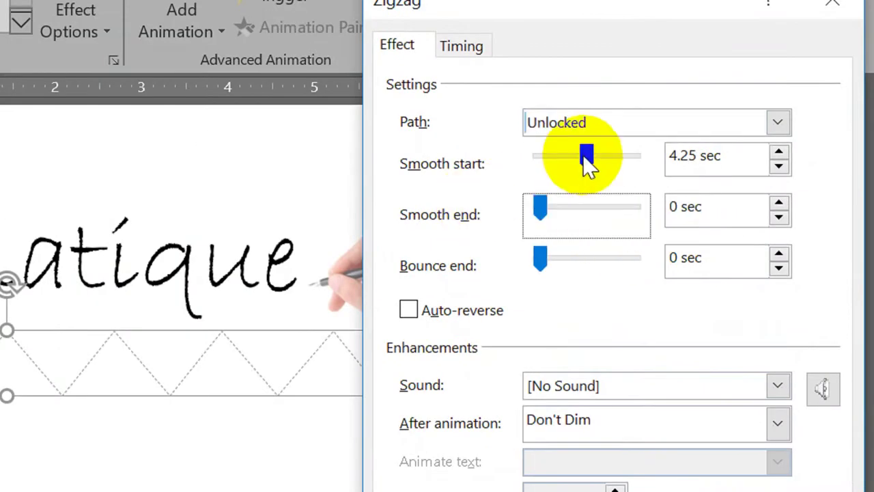
drag(586, 160, 540, 158)
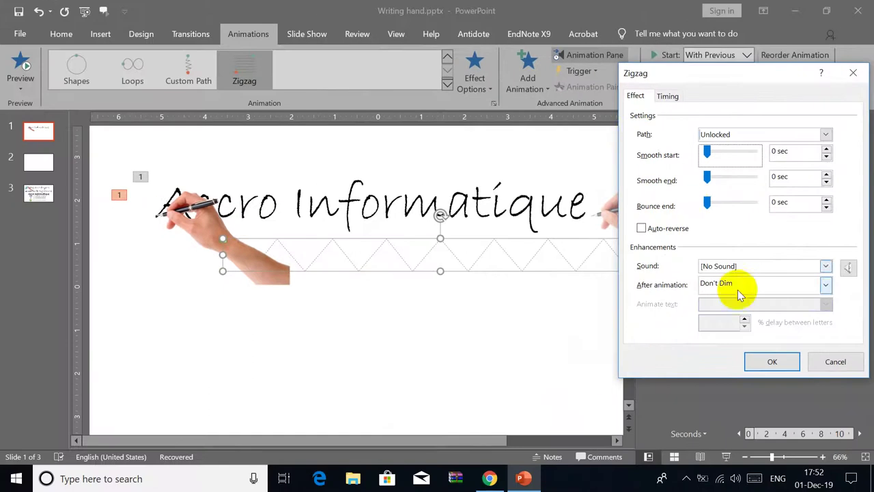
click(767, 361)
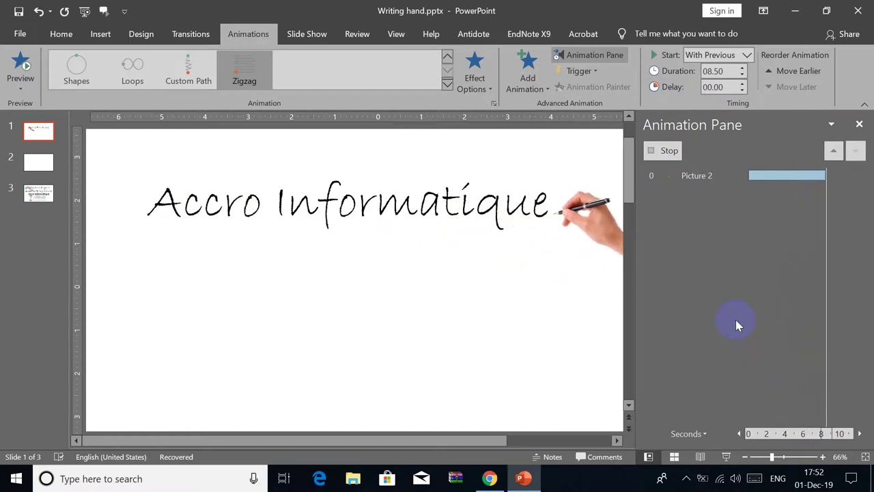
click(498, 209)
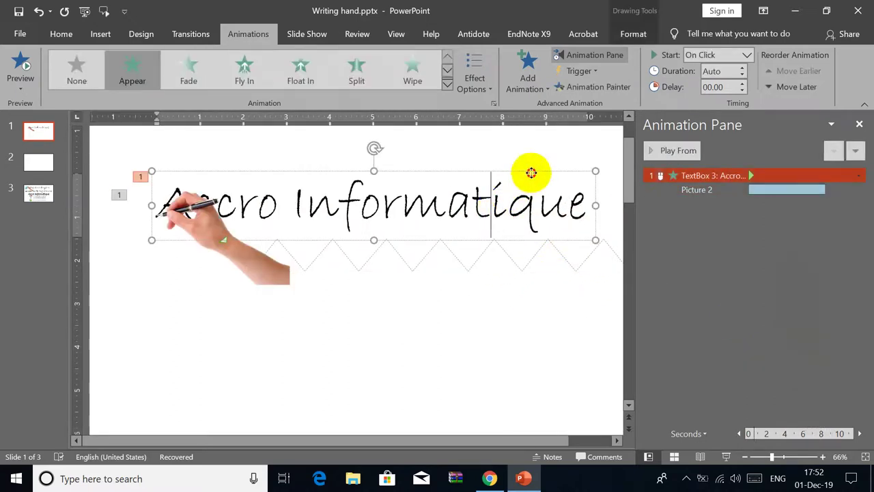
Step: Set the title's Appear animation to animate the text By letter
right_click(683, 175)
click(762, 241)
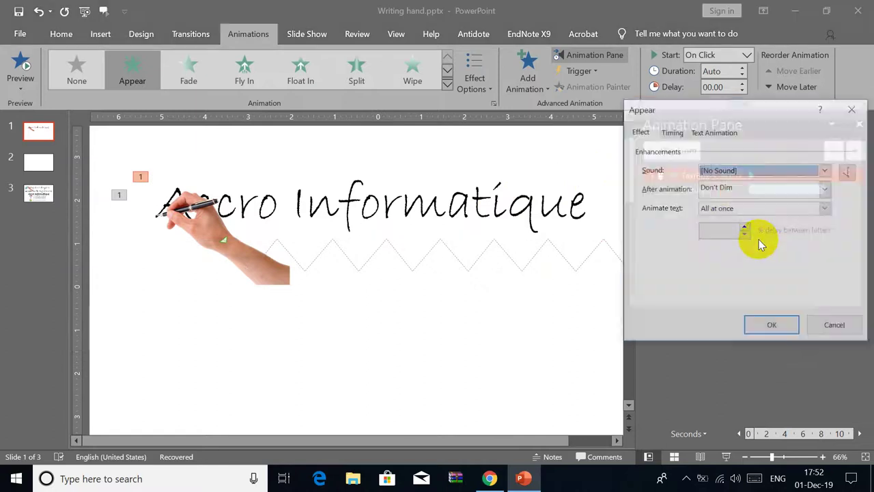
click(730, 208)
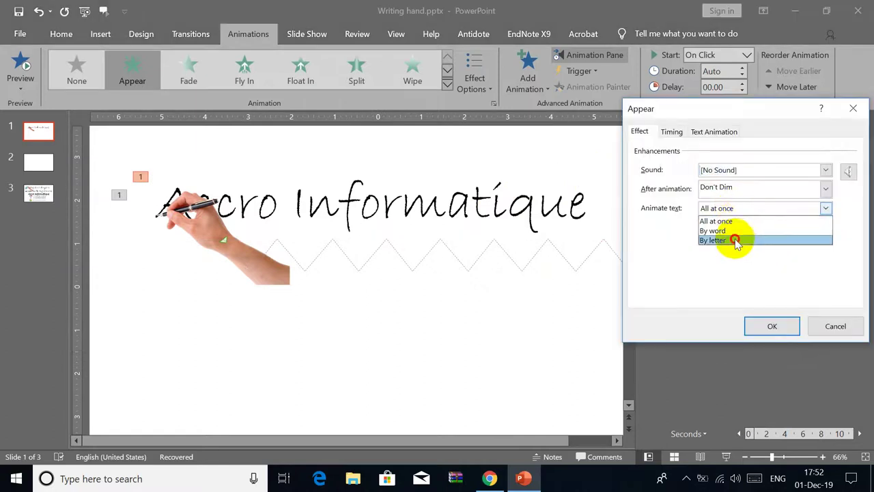
click(734, 239)
click(761, 326)
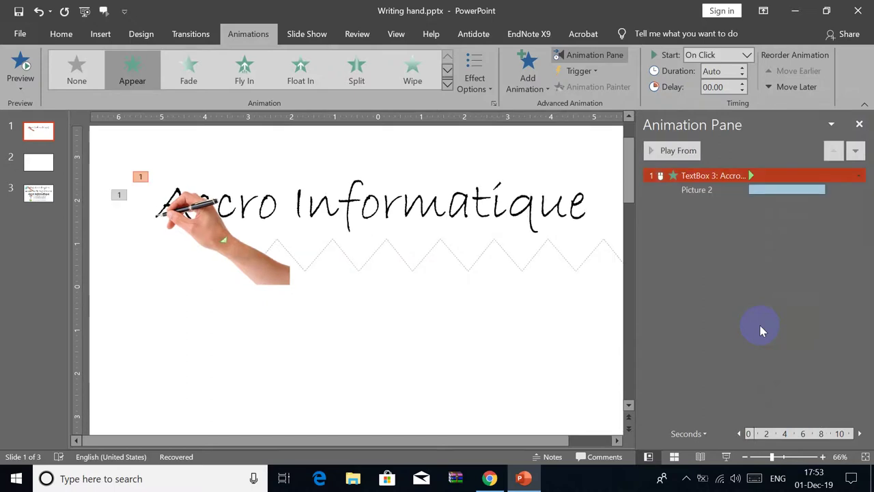
click(529, 293)
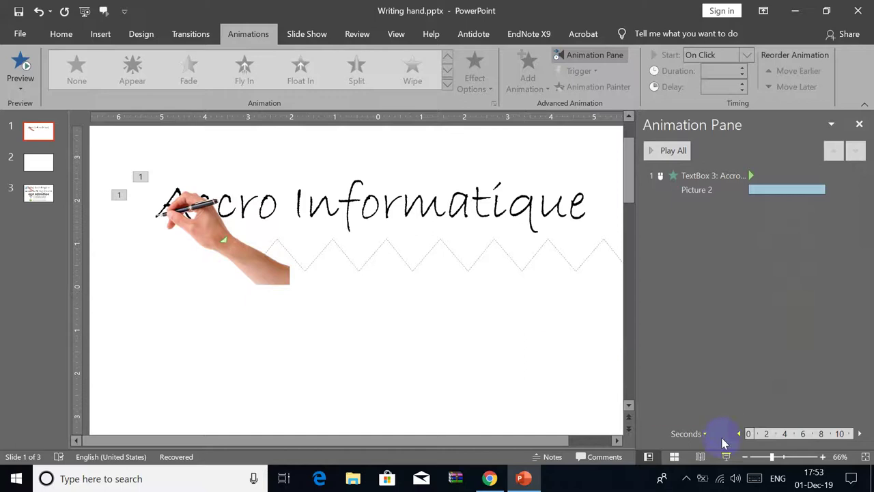
Step: Preview the slide as a slide show, exit it, and close the Animation Pane
click(726, 458)
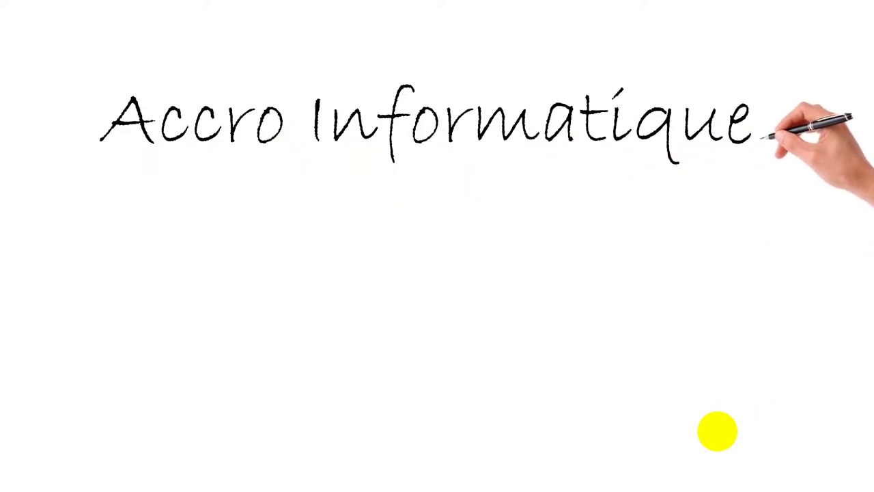
key(Escape)
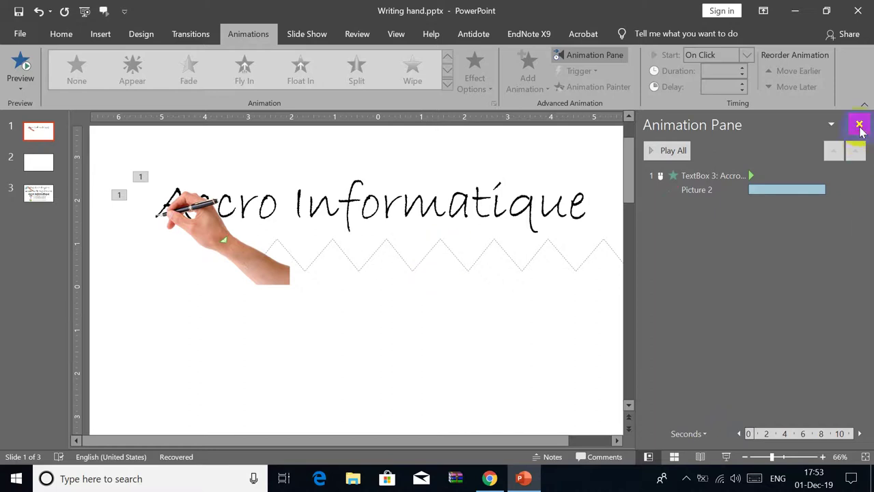
click(859, 124)
click(661, 244)
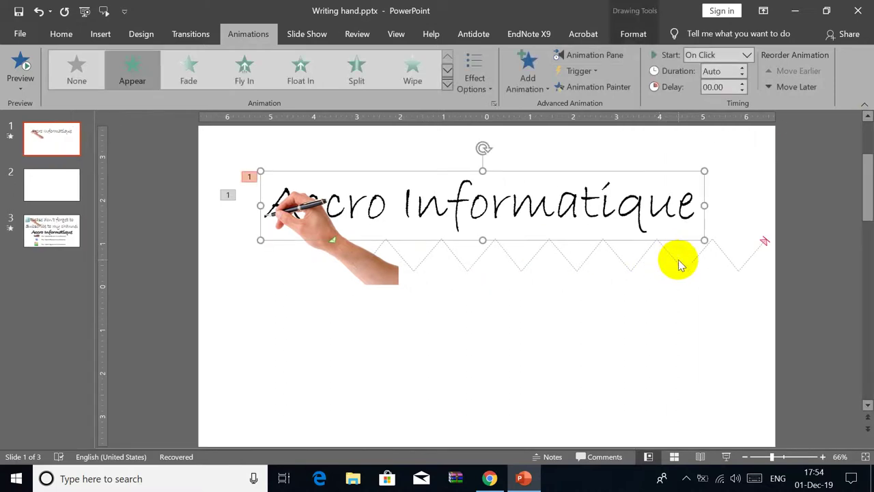
Step: Nudge the hand's zigzag motion path up three times so it runs through the lettering
click(680, 266)
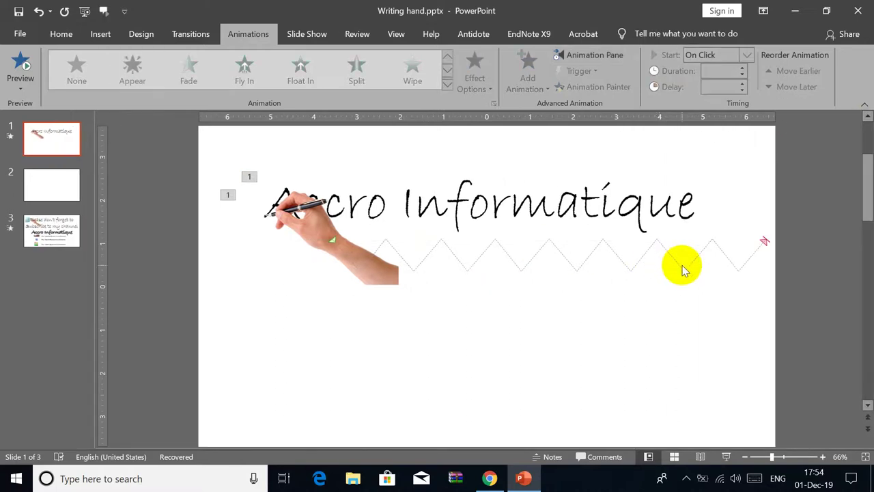
click(426, 265)
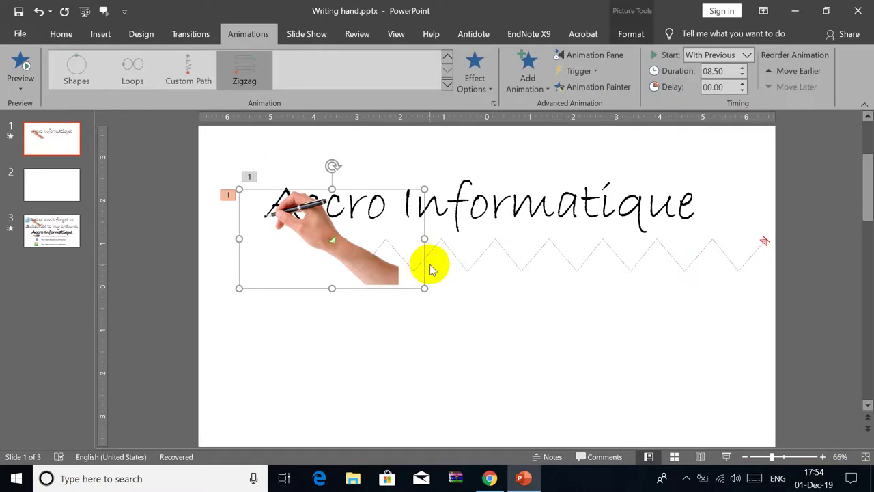
click(465, 271)
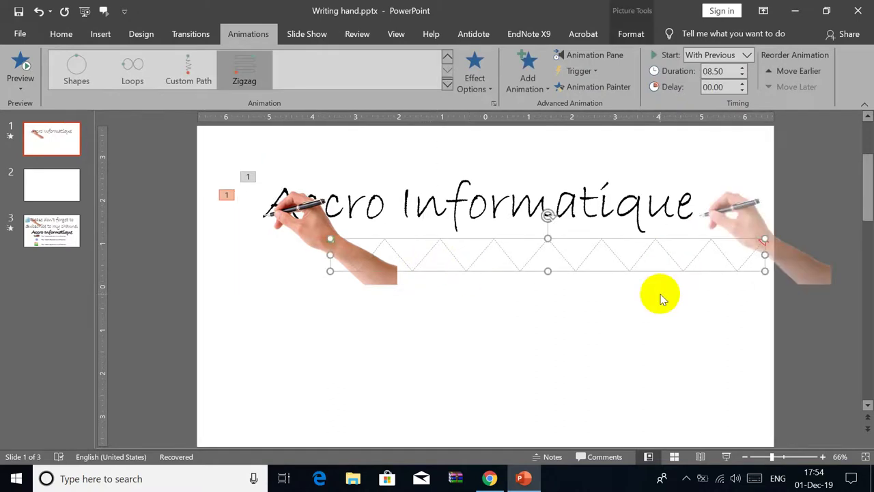
key(Up)
key(Up)
key(Up)
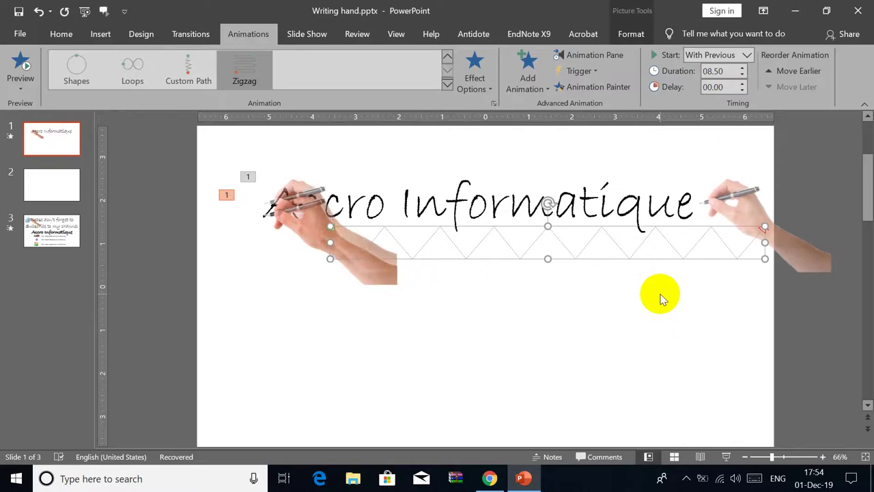
key(Up)
key(Up)
key(Up)
key(Up)
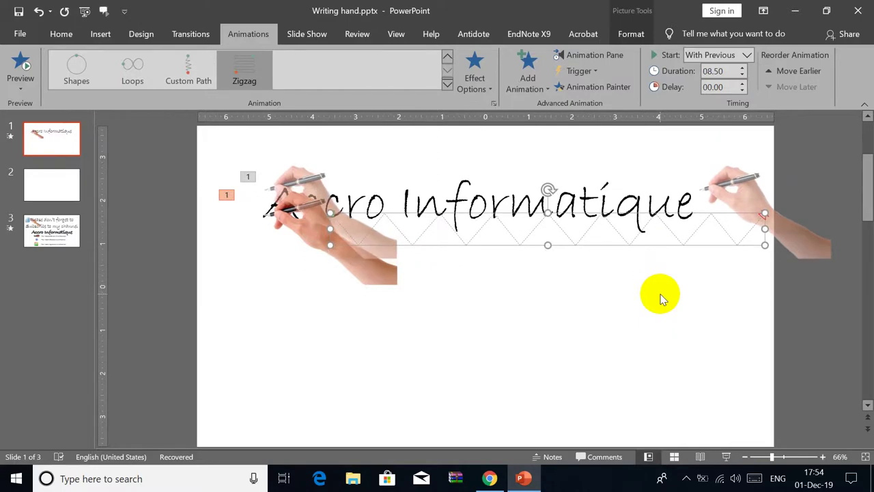
key(Up)
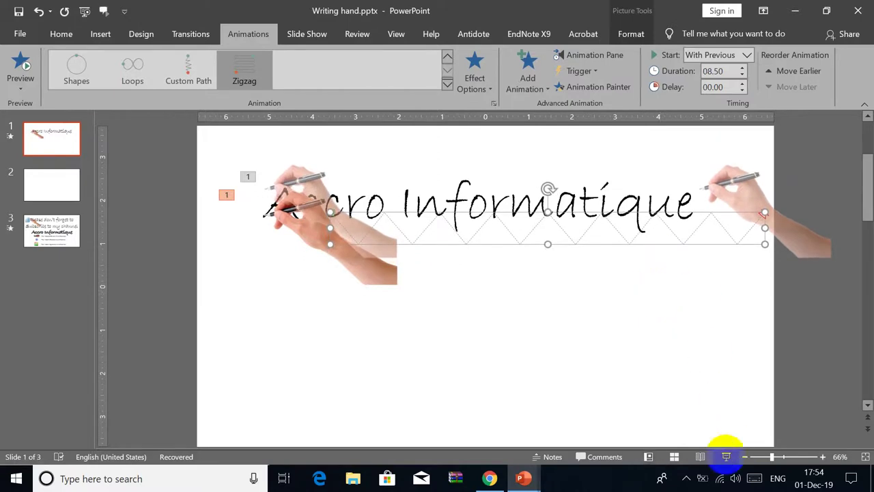
click(727, 456)
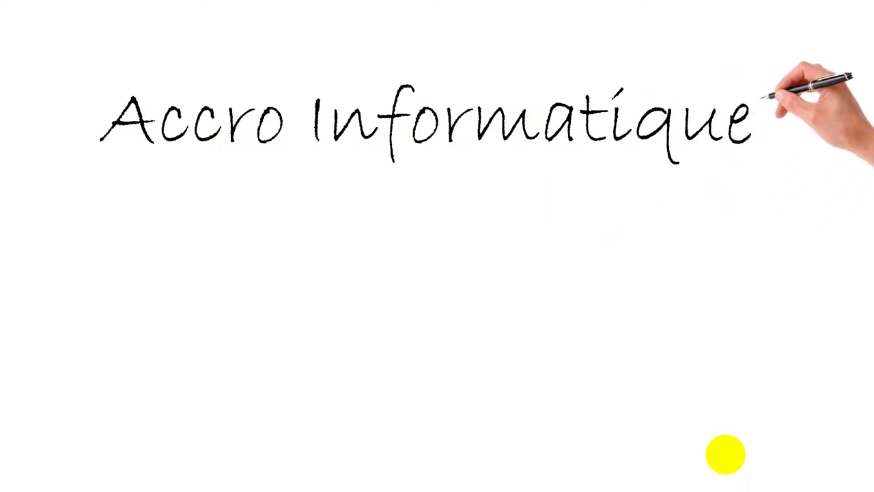
key(Escape)
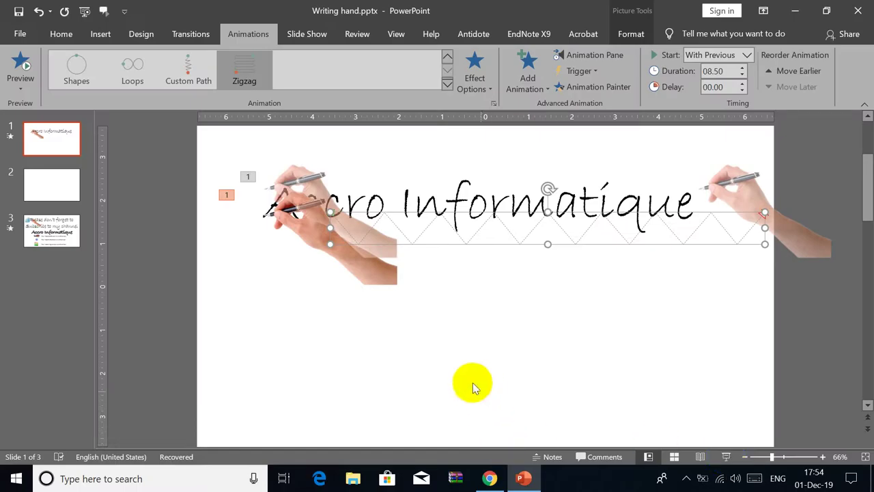
Step: Undo the last upward nudge of the zigzag motion path
click(69, 39)
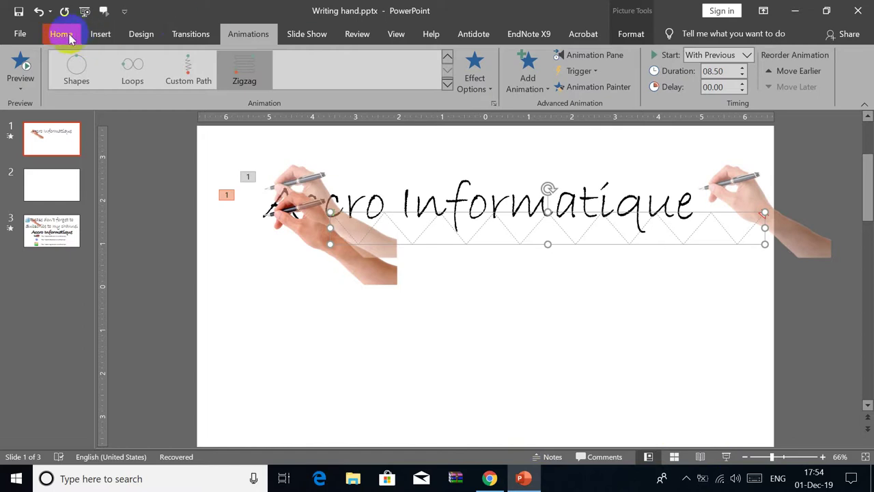
key(ctrl+z)
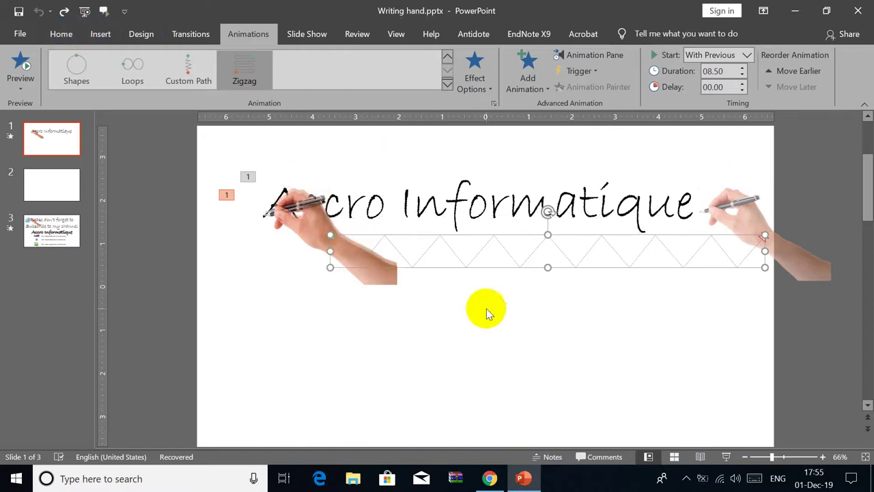
click(500, 272)
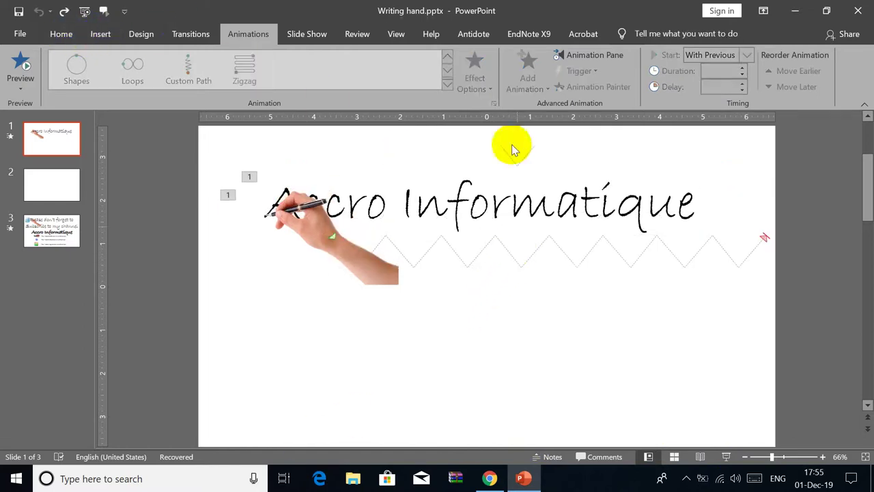
Step: Remove both the hand's zigzag path and the title's animation from the Animation Pane
click(576, 54)
click(724, 190)
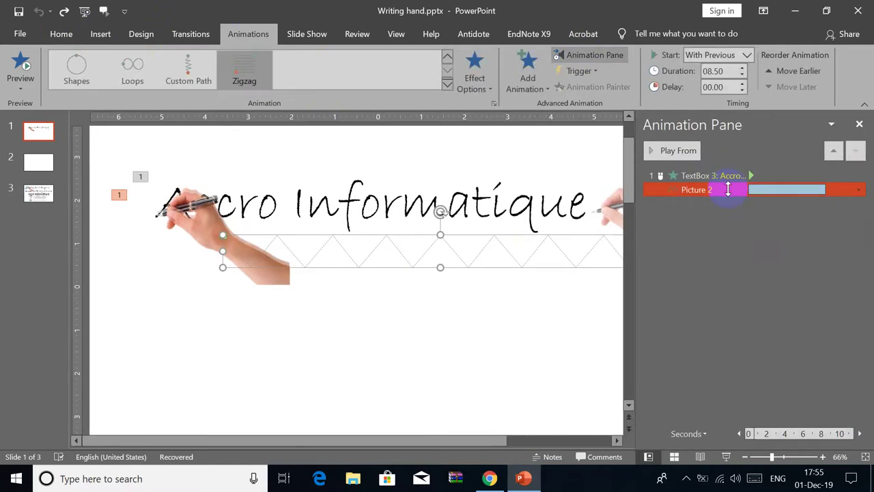
key(ctrl+a)
right_click(728, 190)
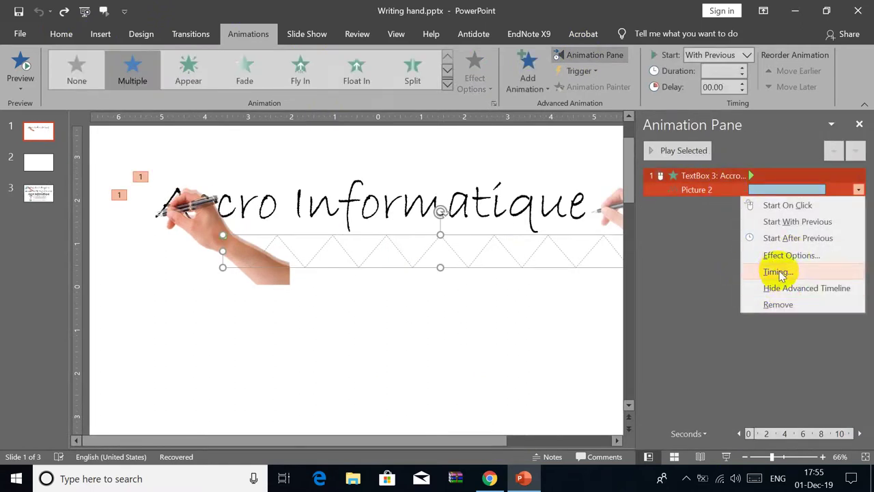
click(778, 302)
click(858, 125)
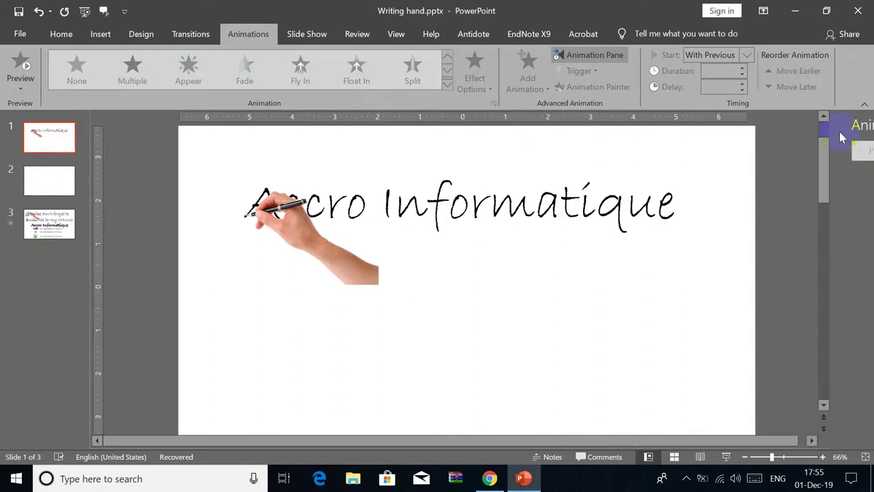
click(89, 34)
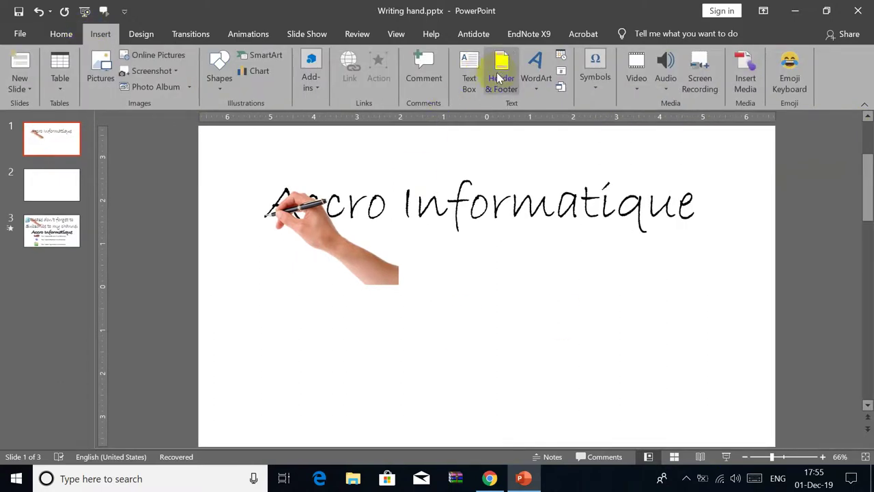
click(469, 68)
click(290, 286)
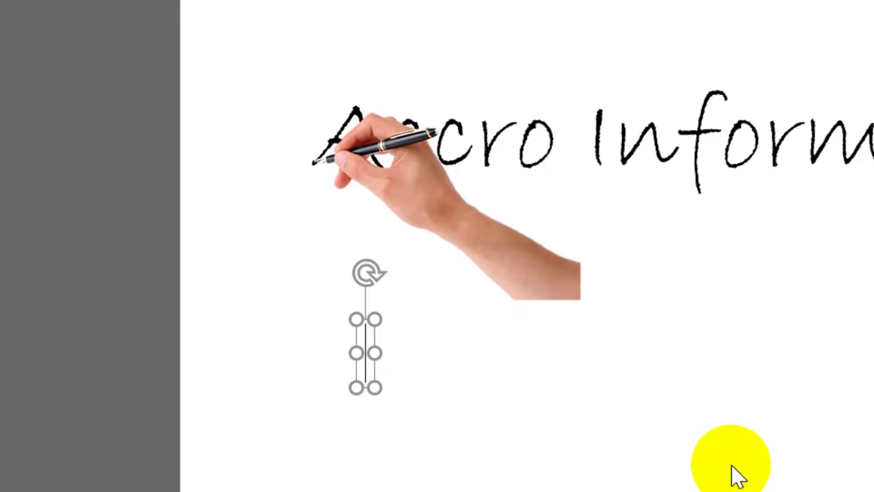
text(me)
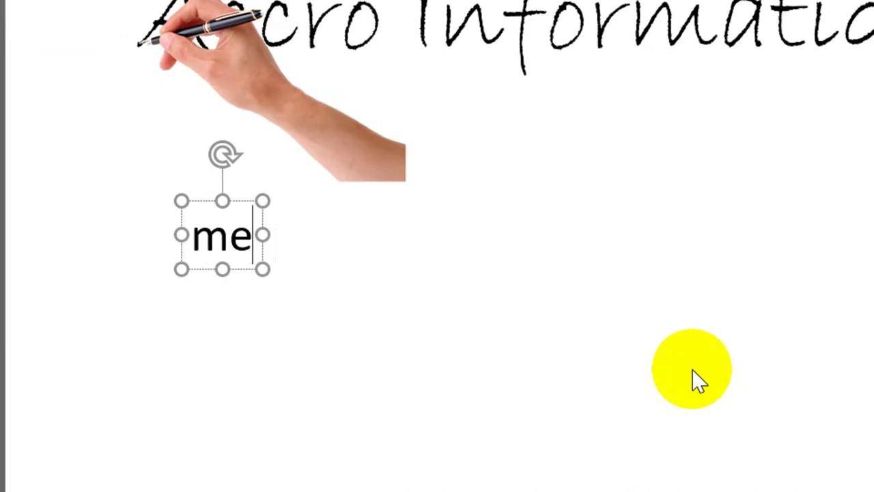
text(thod )
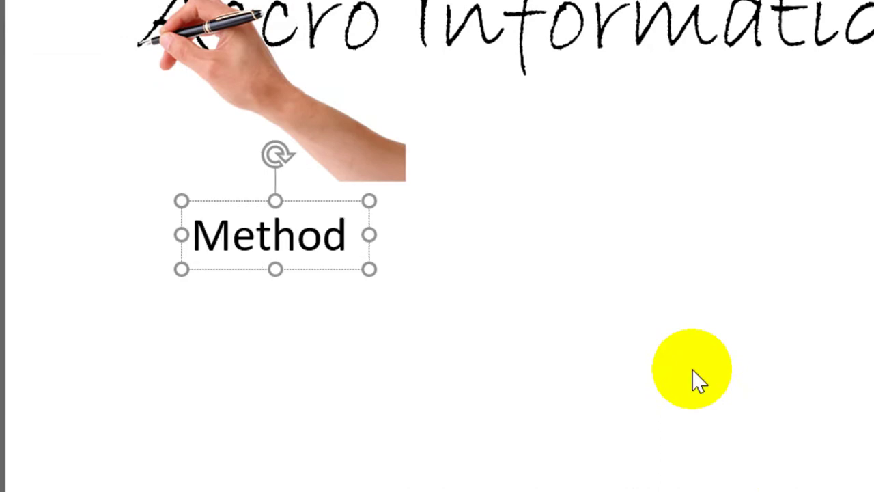
text(3 : )
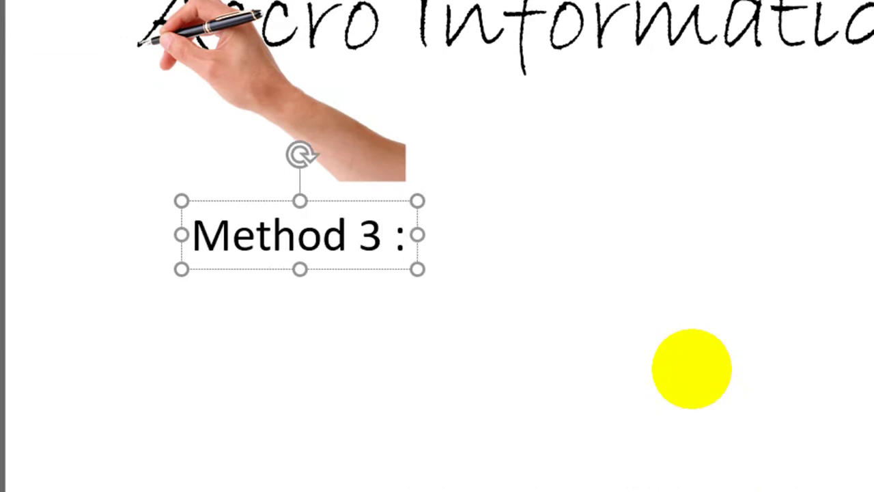
text(th)
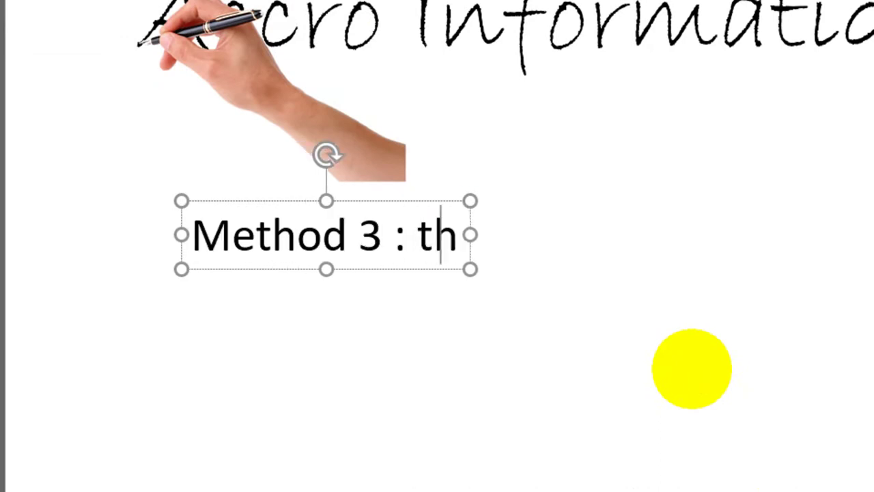
text(e very )
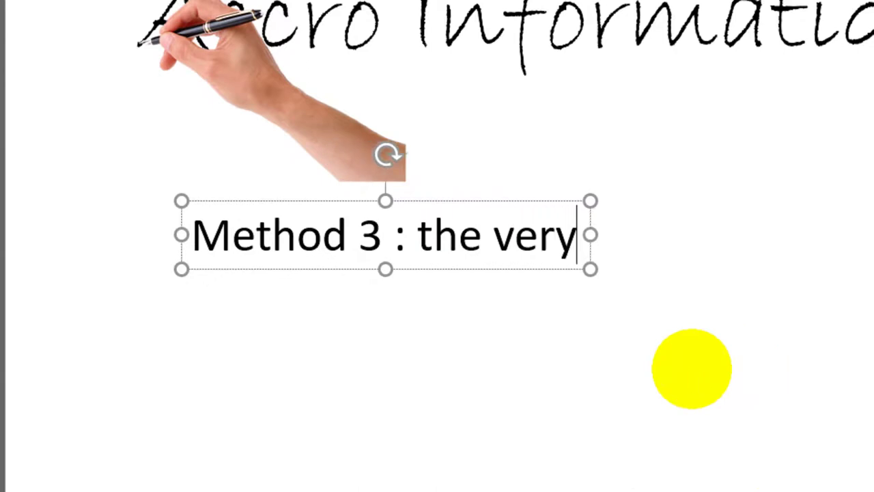
text(eas)
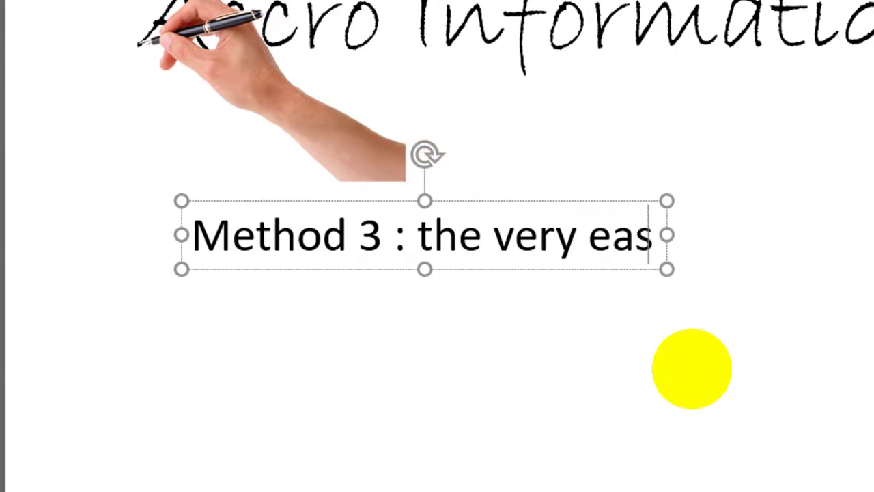
text(y one)
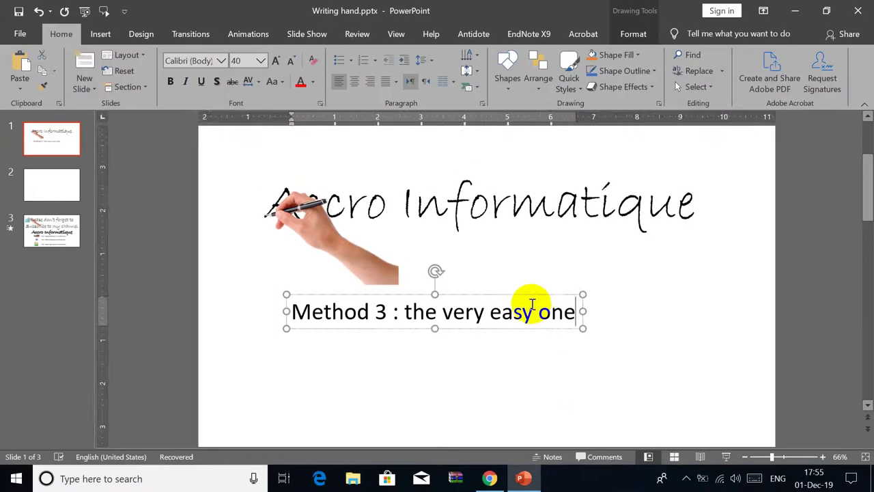
click(540, 293)
key(Delete)
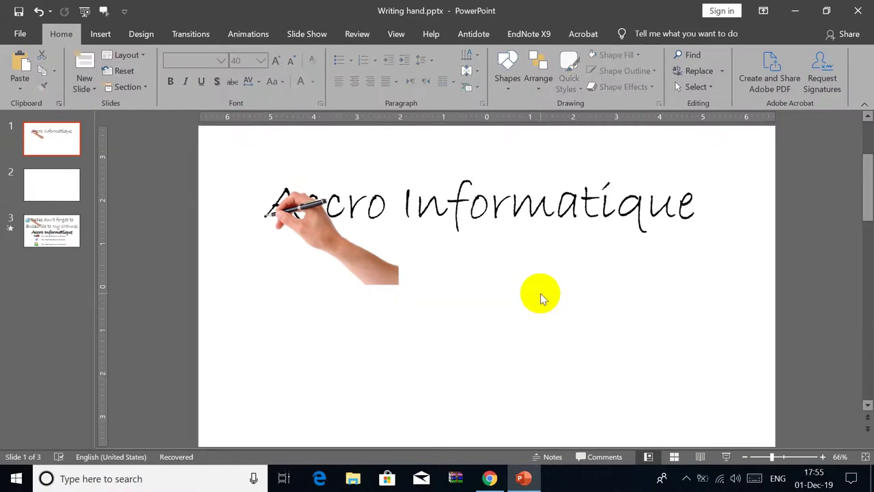
click(528, 210)
Step: Give the Accro Informatique text an Appear entrance animation
click(554, 173)
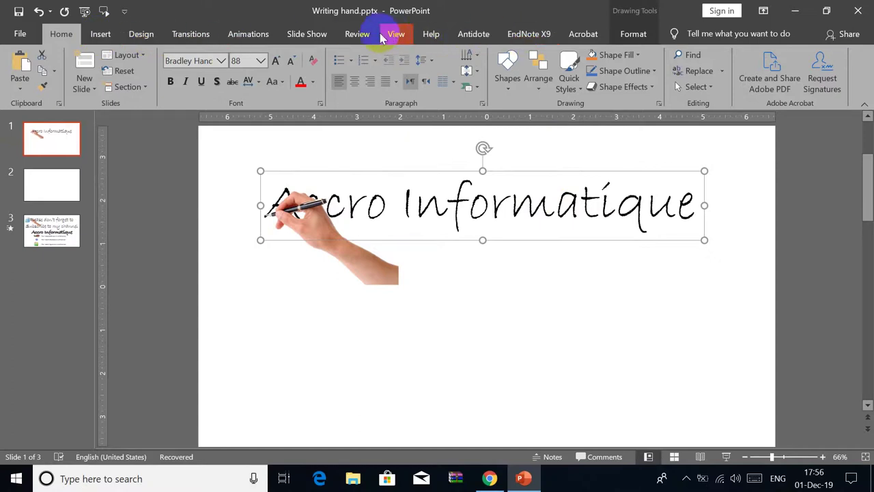
click(248, 34)
click(593, 55)
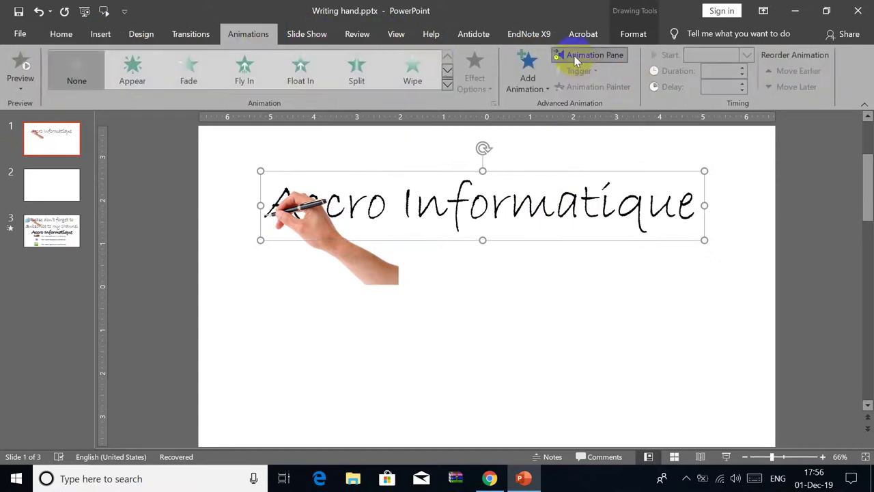
click(527, 68)
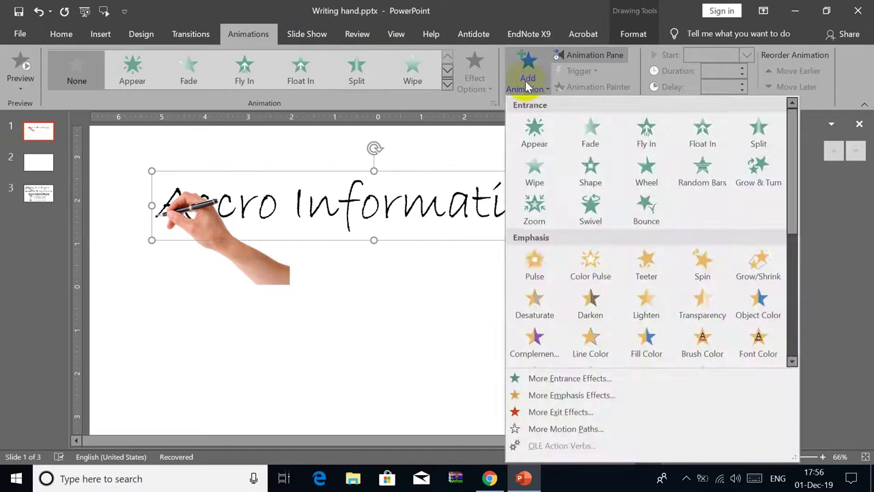
click(532, 127)
Step: Set the text's Appear effect to animate By letter with a 0.5-second delay
click(726, 176)
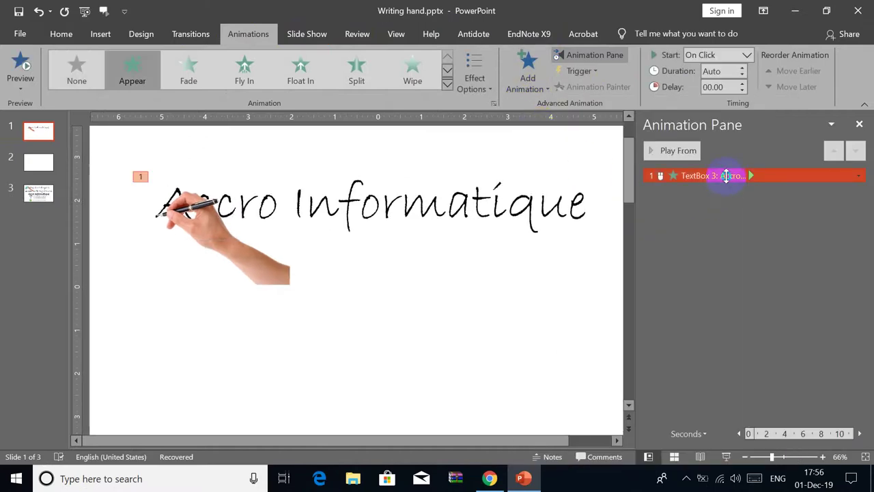
click(728, 176)
click(765, 236)
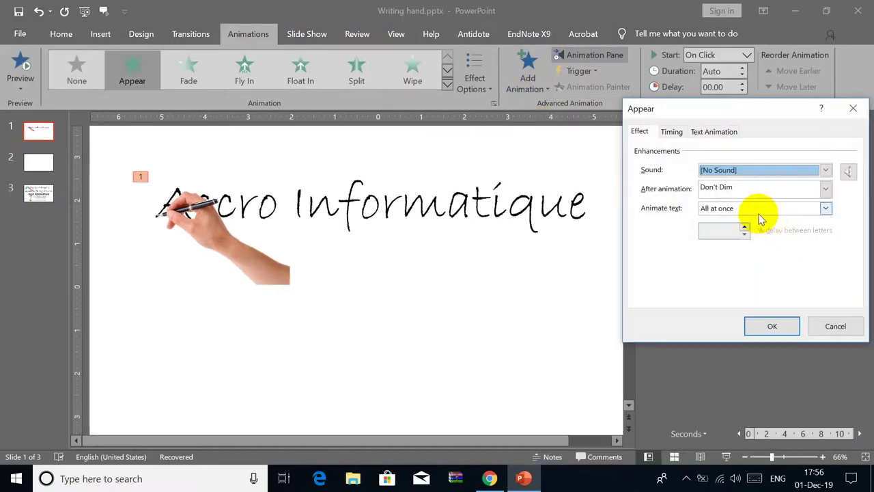
click(762, 209)
click(748, 240)
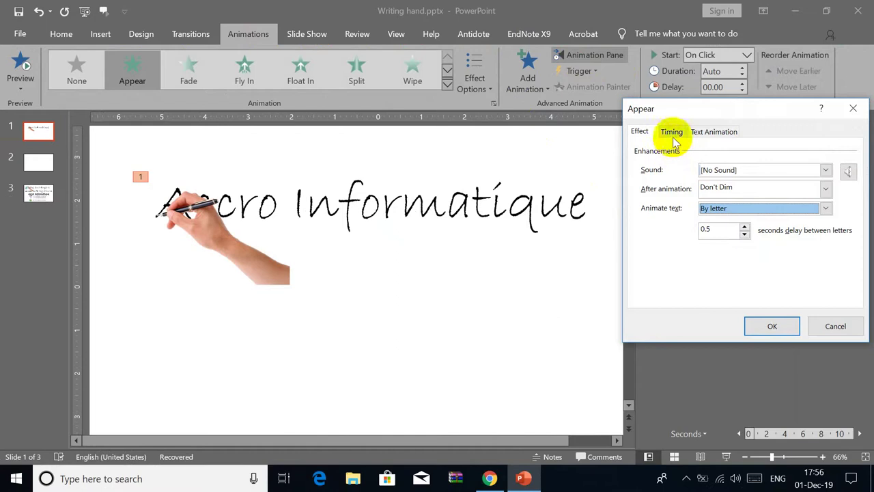
click(771, 327)
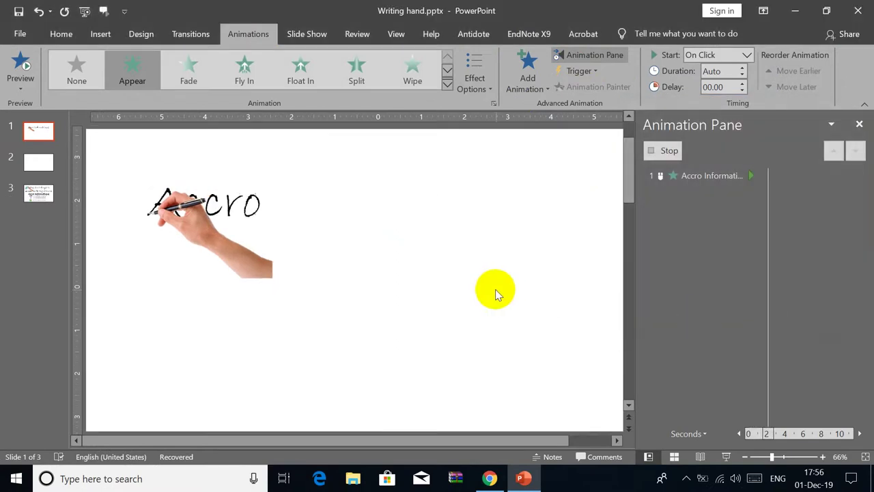
Step: Add a Lines motion path to the hand and drag its end point just past 'Informatique'
click(254, 270)
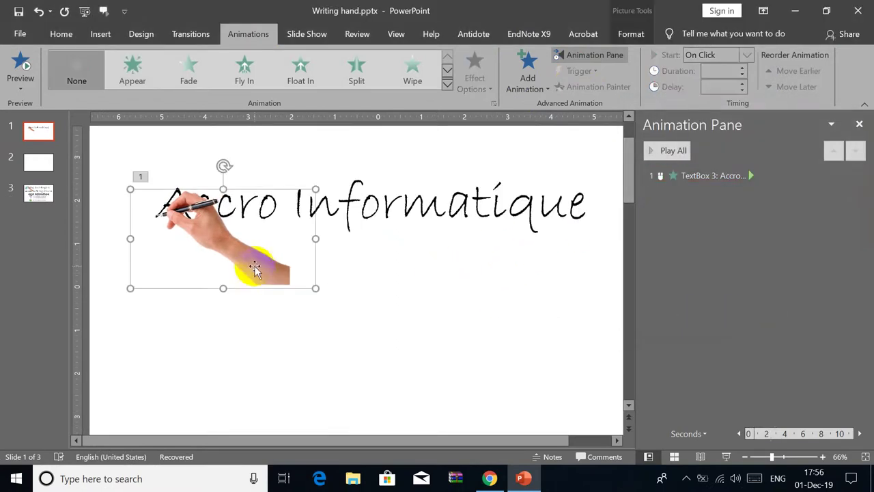
click(526, 75)
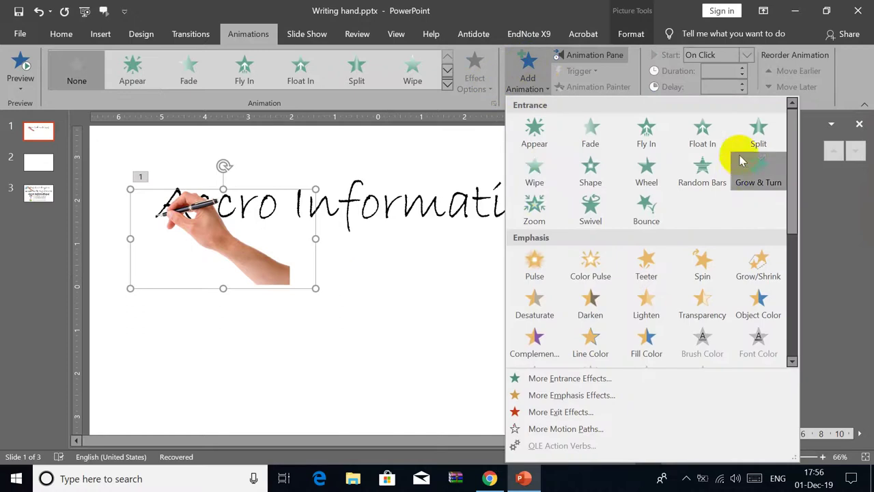
scroll(785, 140, down, 1)
scroll(786, 143, down, 4)
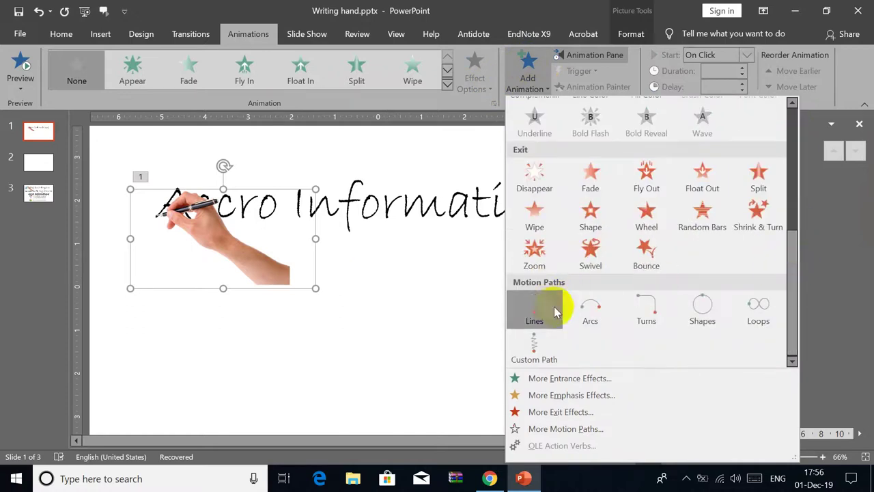
click(555, 312)
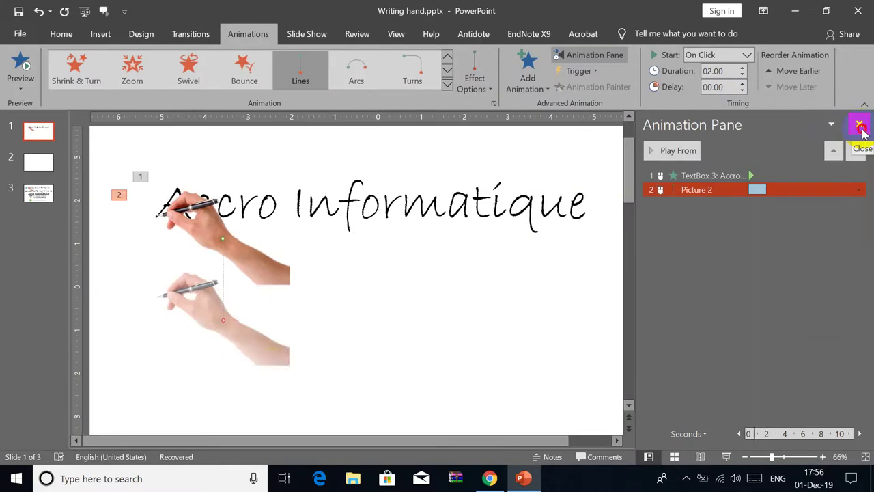
click(859, 125)
drag(331, 320, 694, 233)
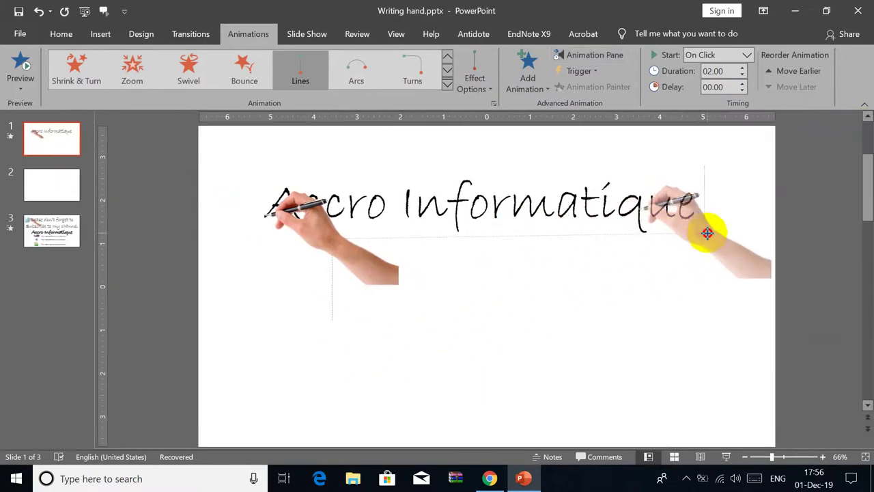
drag(693, 232, 762, 234)
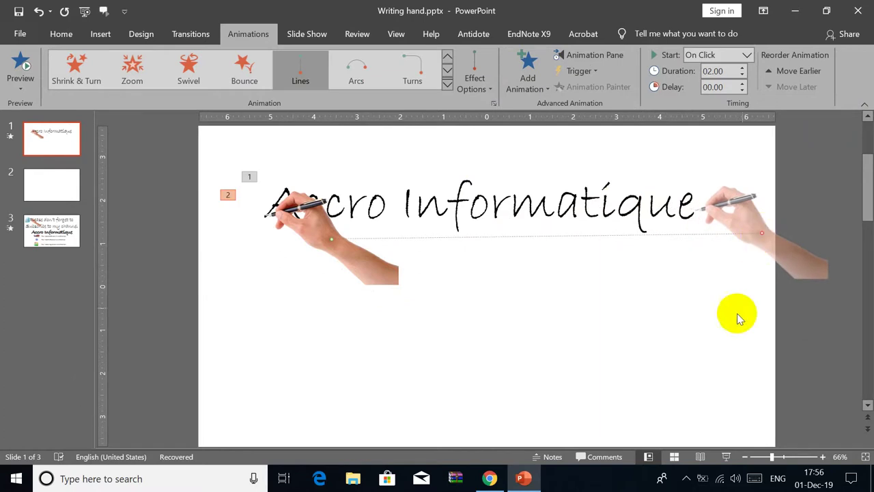
Step: Set the hand's Lines motion to start With Previous alongside the text
click(579, 57)
click(859, 190)
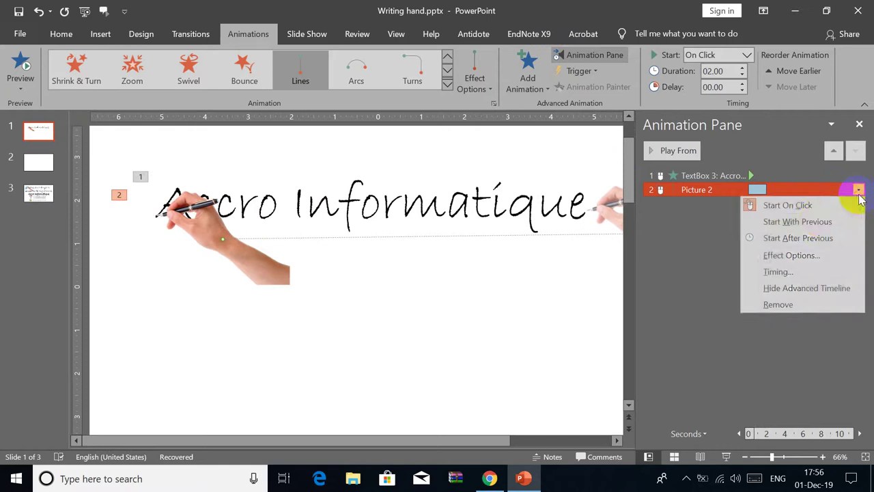
click(819, 222)
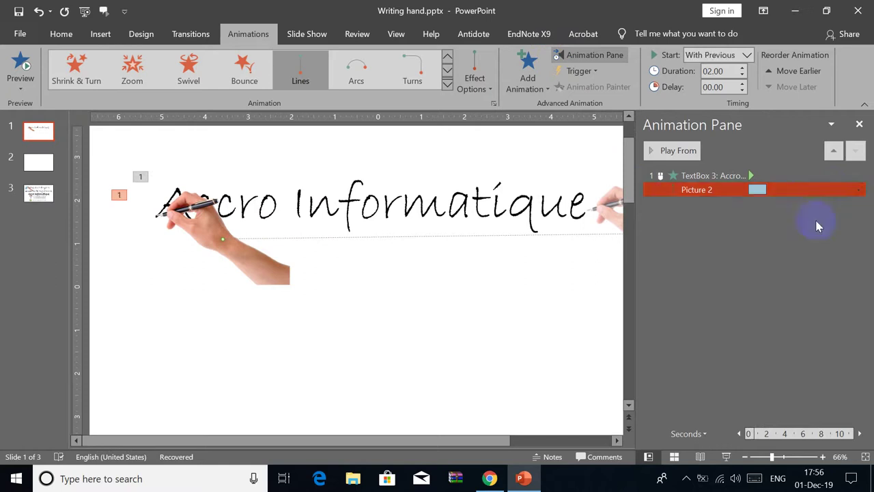
click(789, 189)
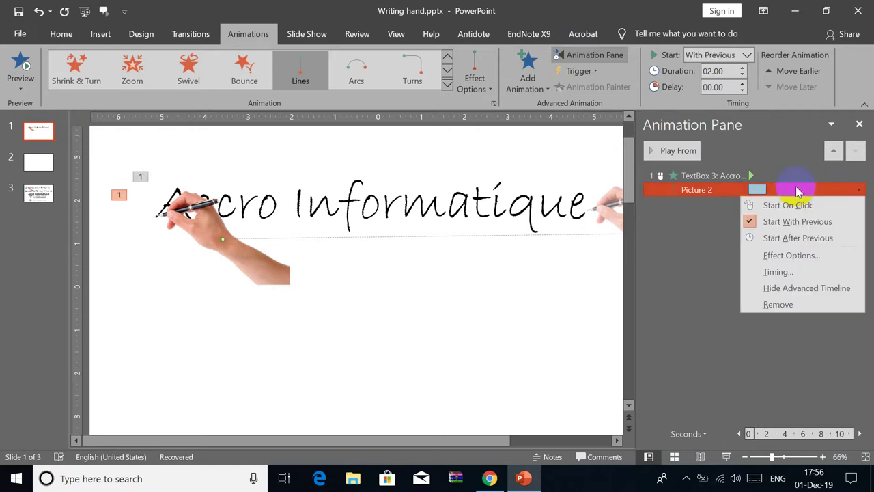
click(796, 239)
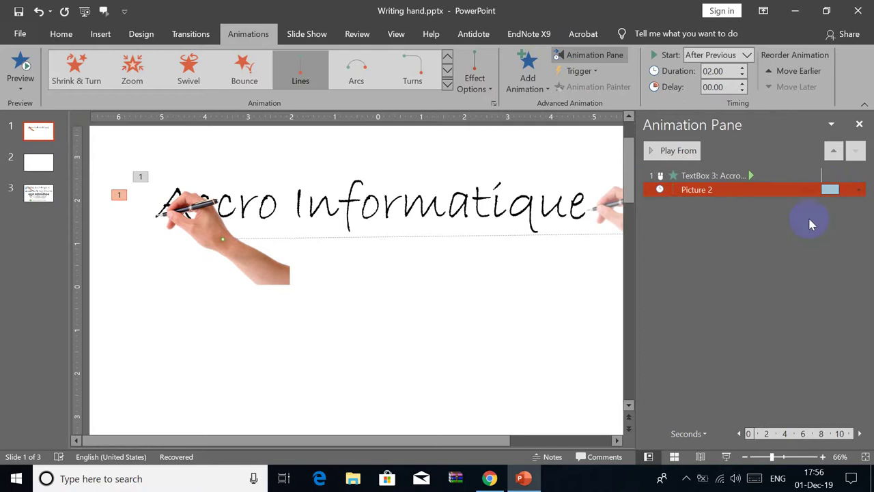
click(859, 190)
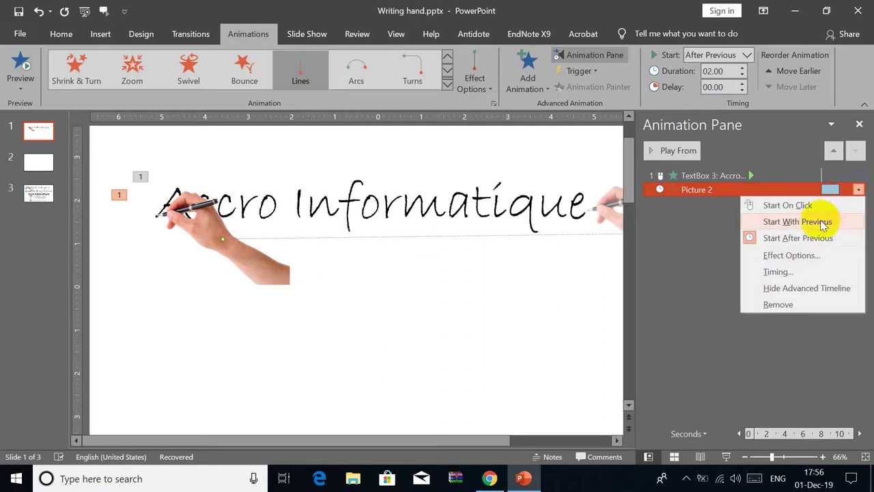
click(820, 221)
Step: Set the hand motion's Smooth start and Smooth end to 0 sec for steady speed
click(860, 191)
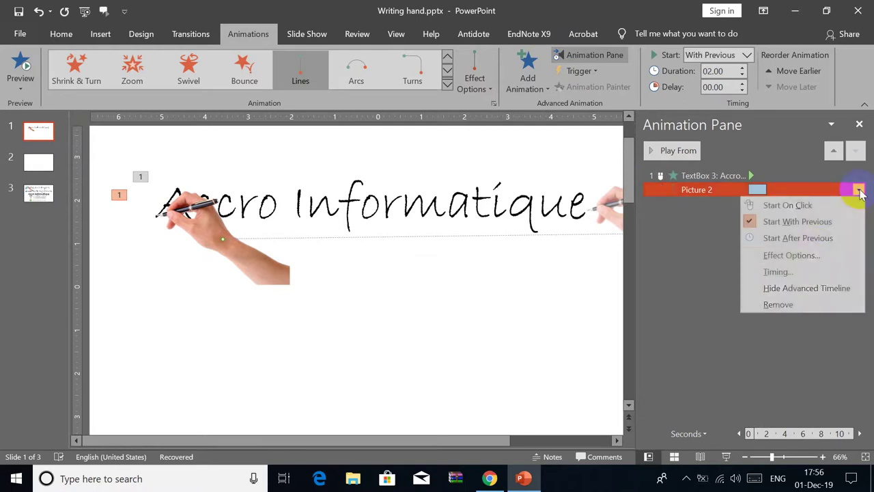
click(814, 267)
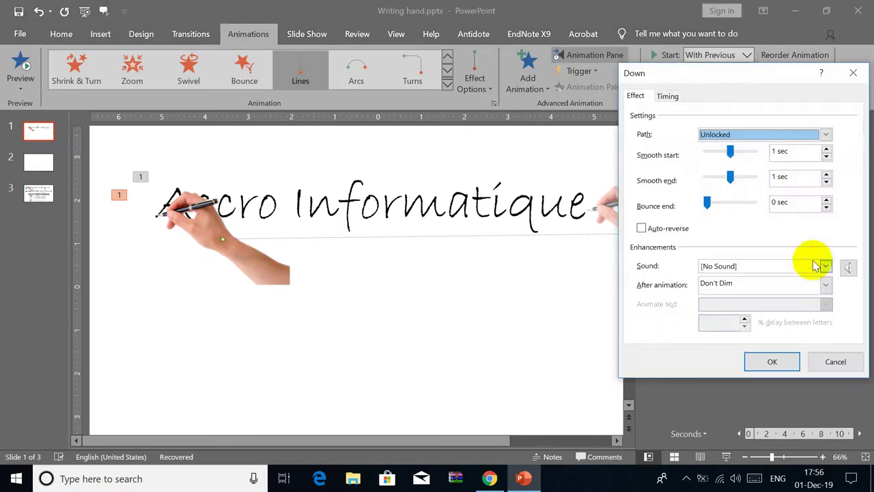
drag(730, 179, 656, 171)
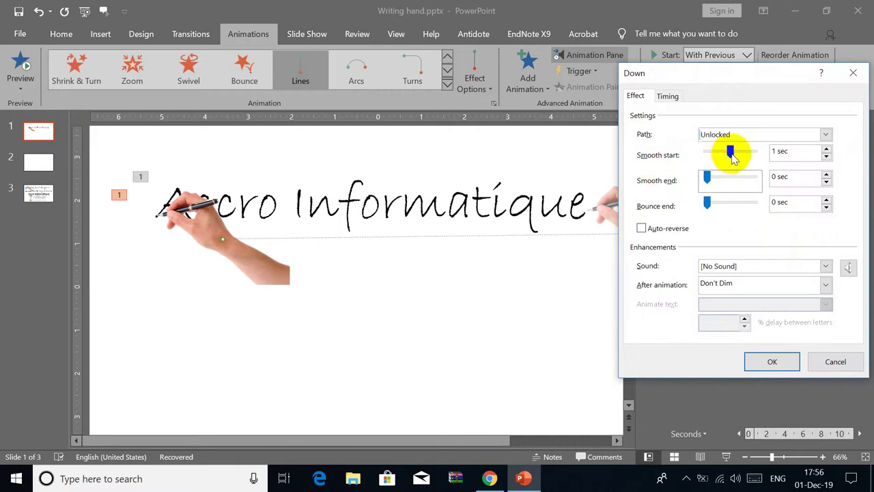
drag(731, 153, 655, 133)
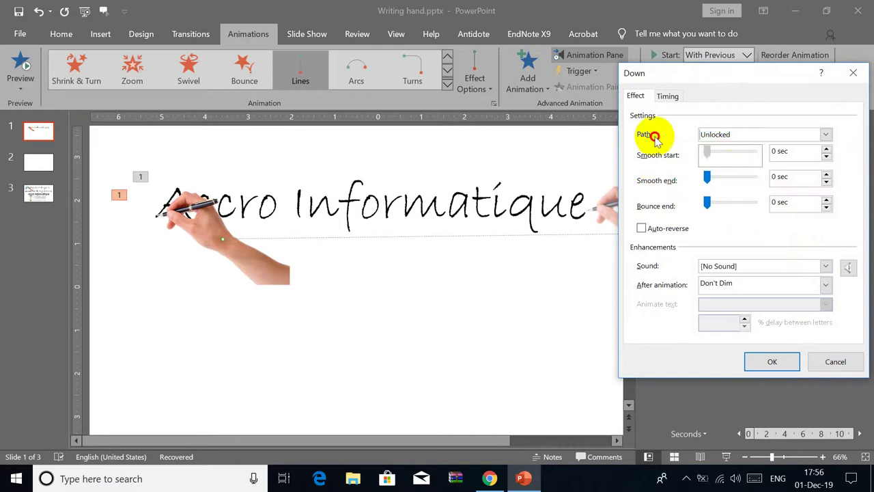
click(760, 361)
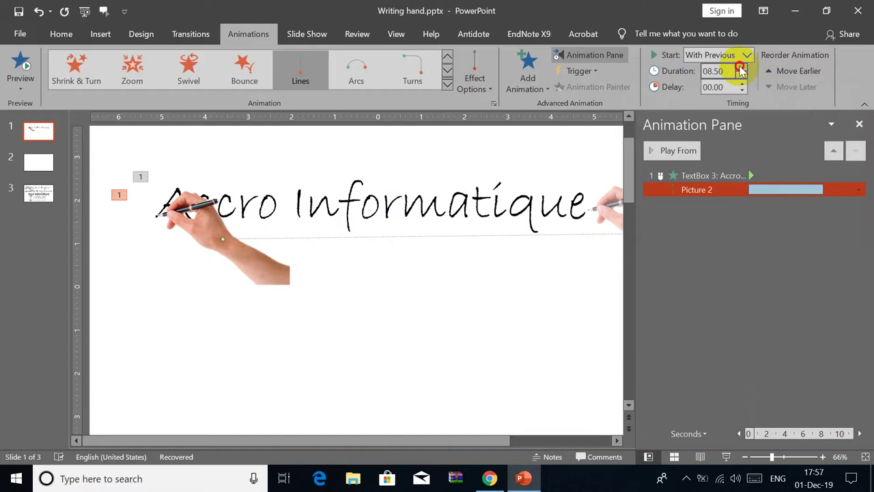
Step: Select the text's animation, then preview the slide show and exit back to editing
click(717, 172)
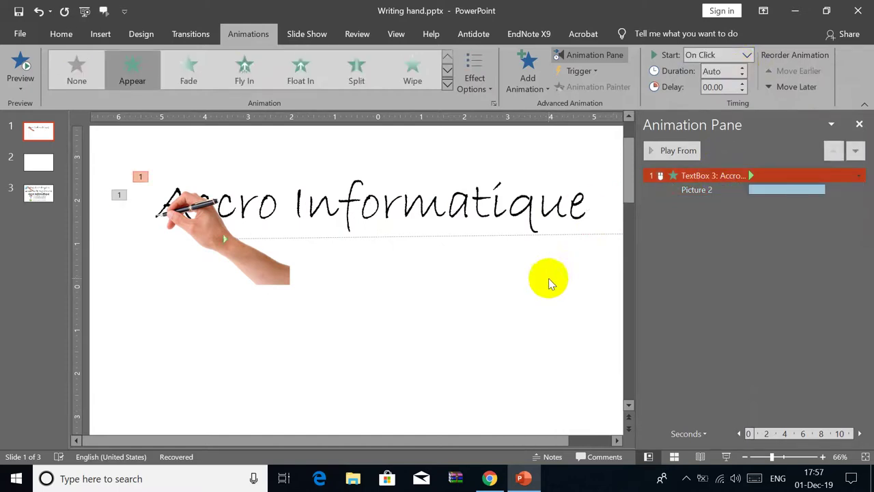
click(728, 457)
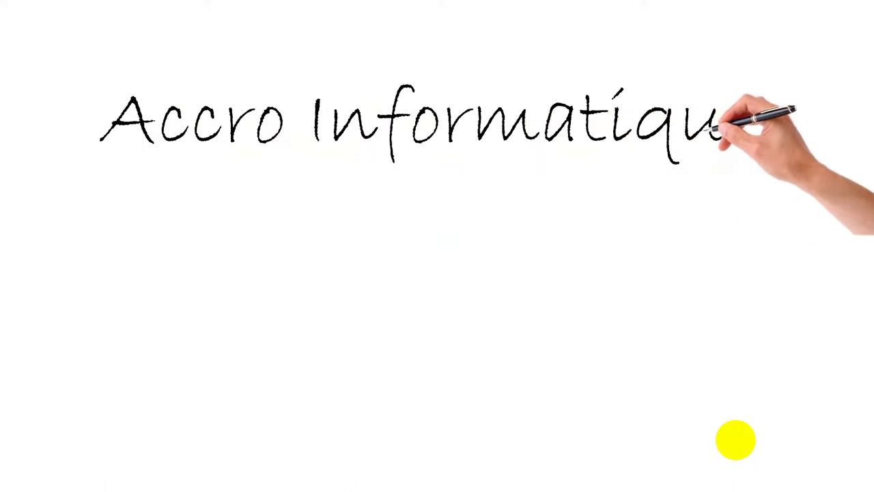
key(Escape)
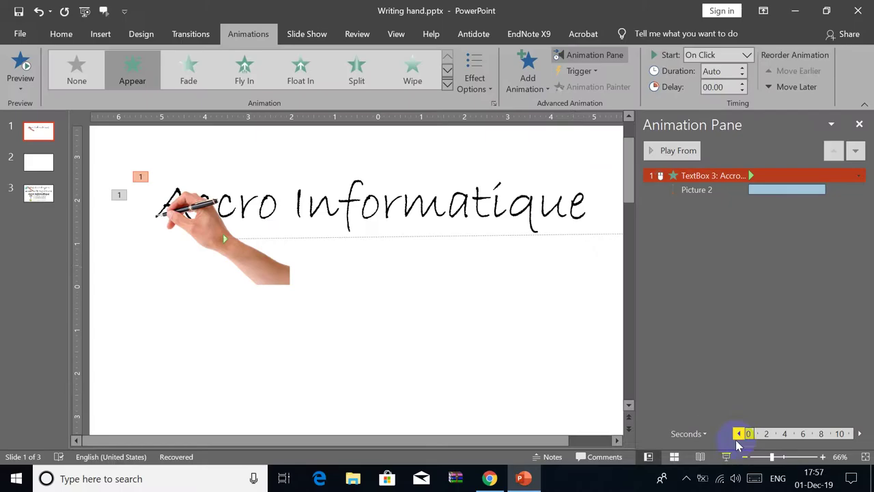
Step: Check the Accro Informatique text box and the hand's motion path, then replay the slide show
click(573, 235)
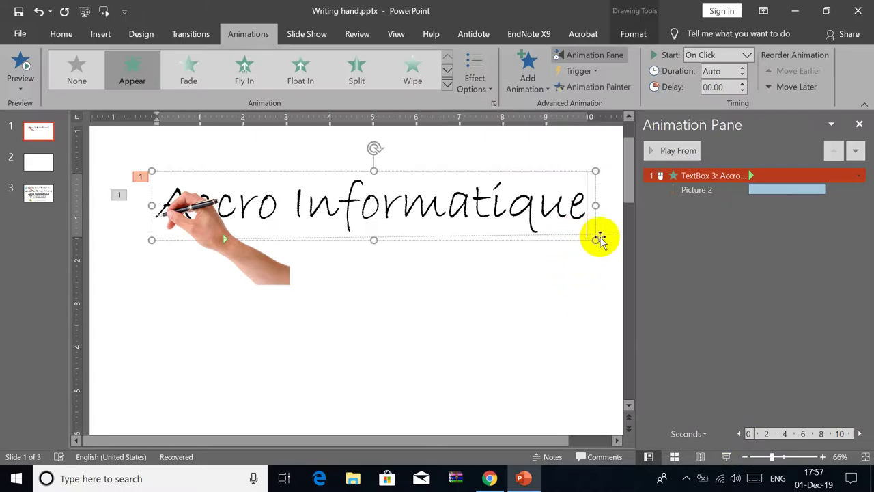
click(605, 236)
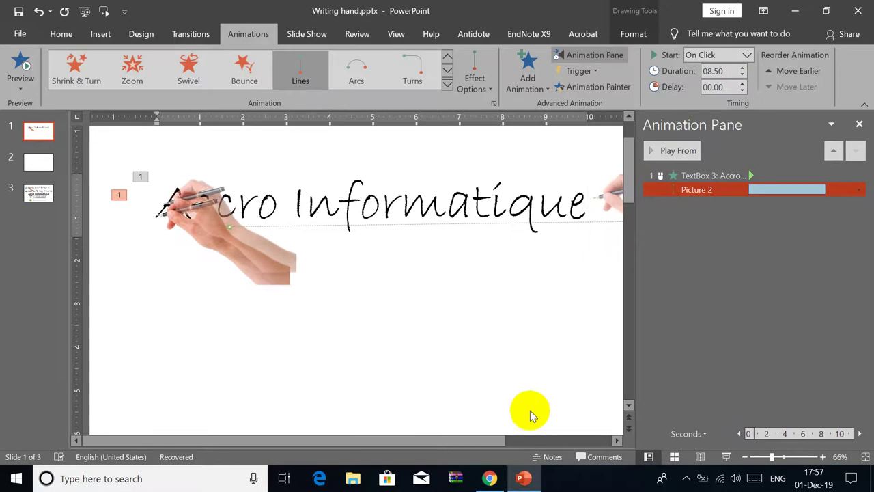
click(726, 458)
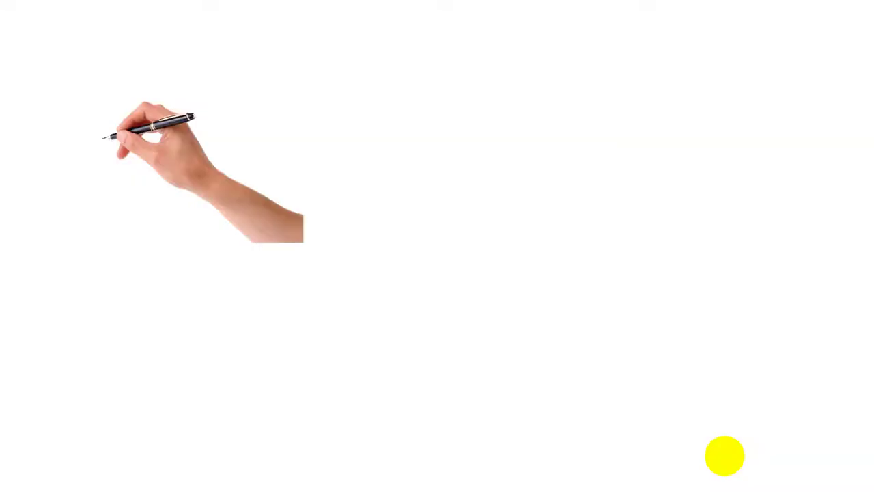
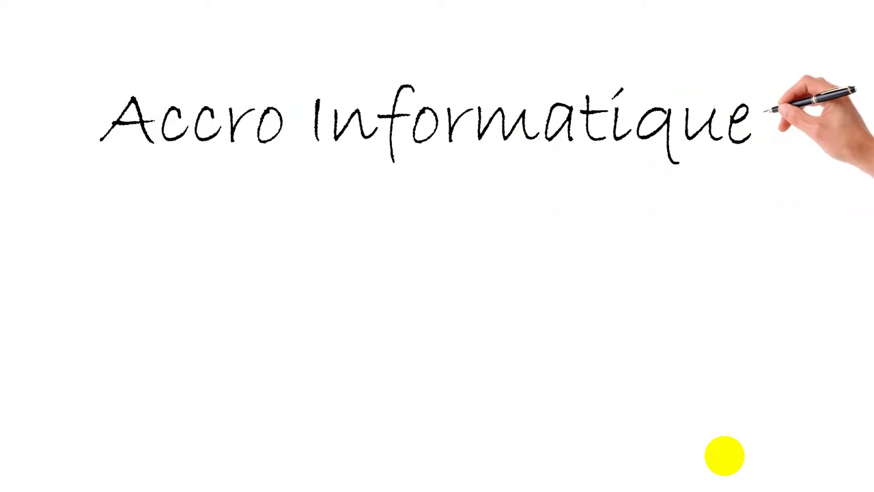
Step: Preview slide 1 full-screen and return to editing
key(Escape)
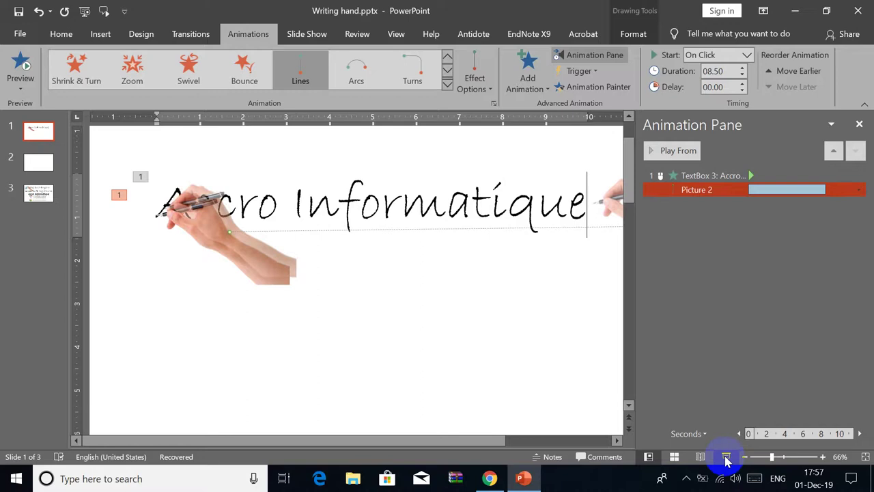
click(727, 457)
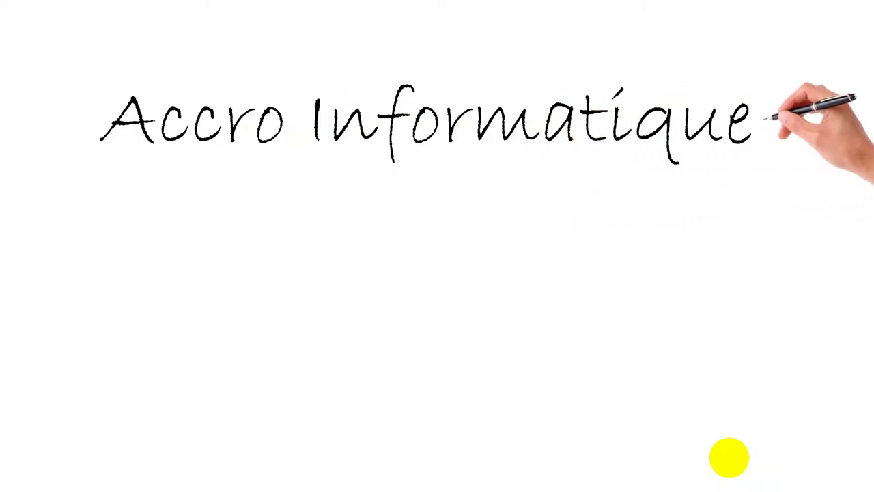
key(Escape)
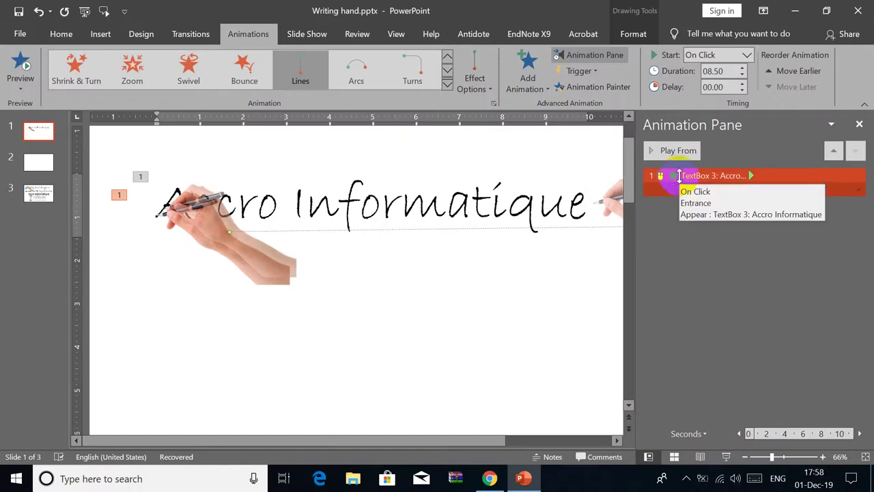
Step: Delete both animation entries from the Animation Pane and close the pane
click(678, 175)
key(ctrl+a)
key(Delete)
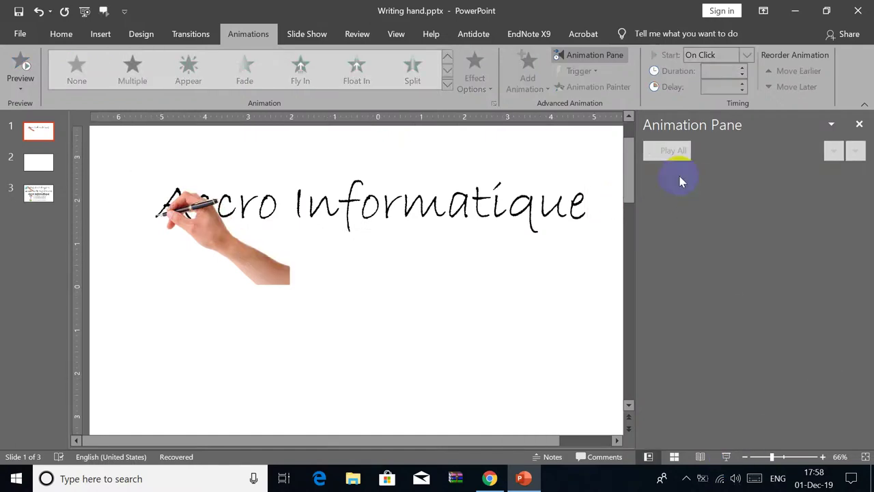
click(860, 125)
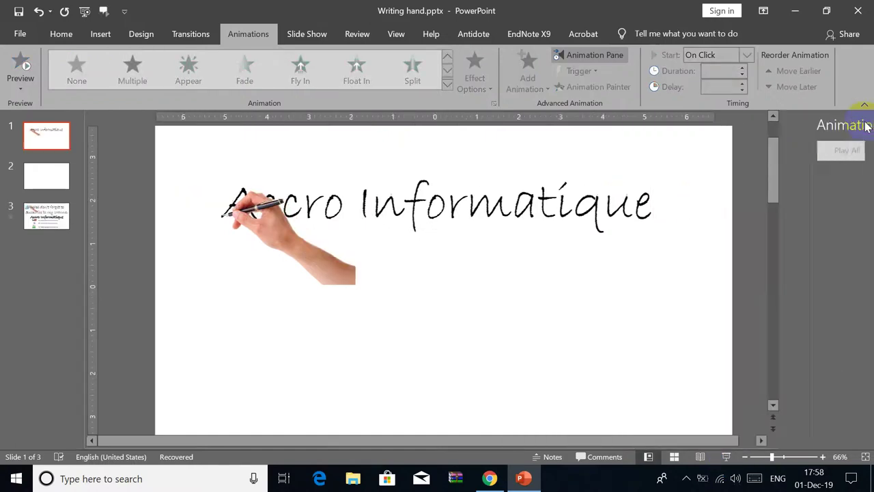
click(48, 235)
click(55, 136)
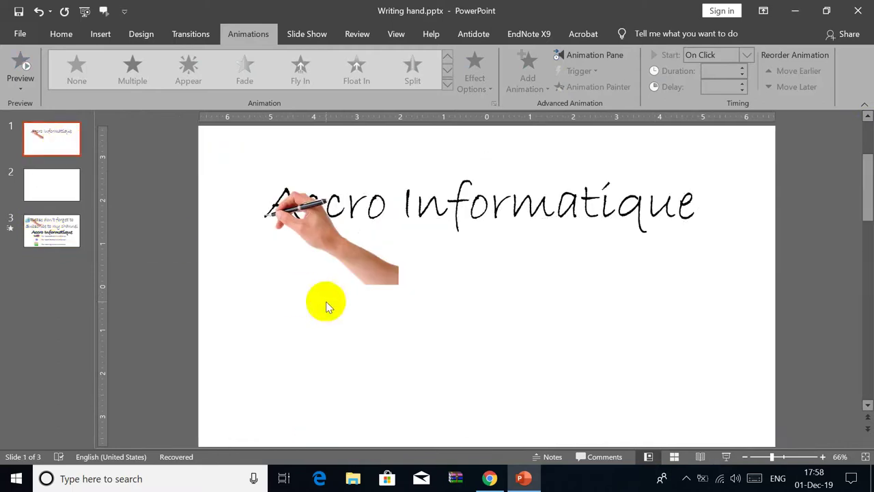
Step: Add a test text box at size 32 reading 'Now if you have multiple lines', then delete it
click(100, 34)
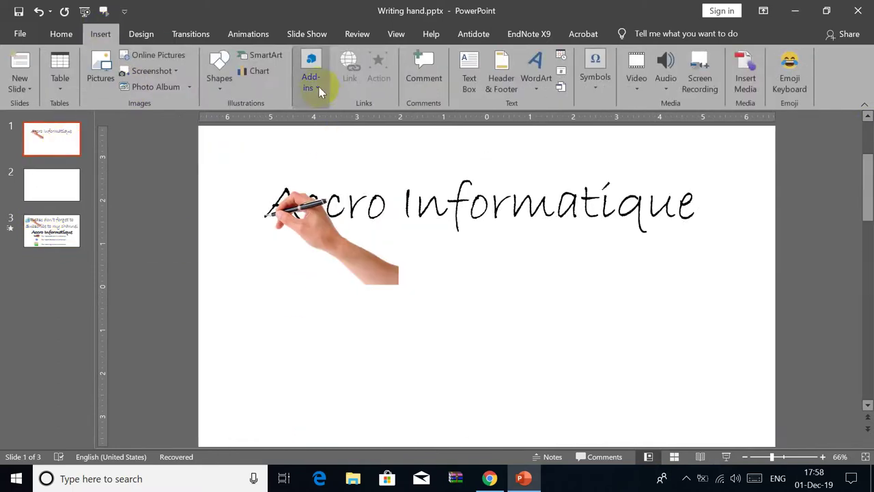
click(469, 68)
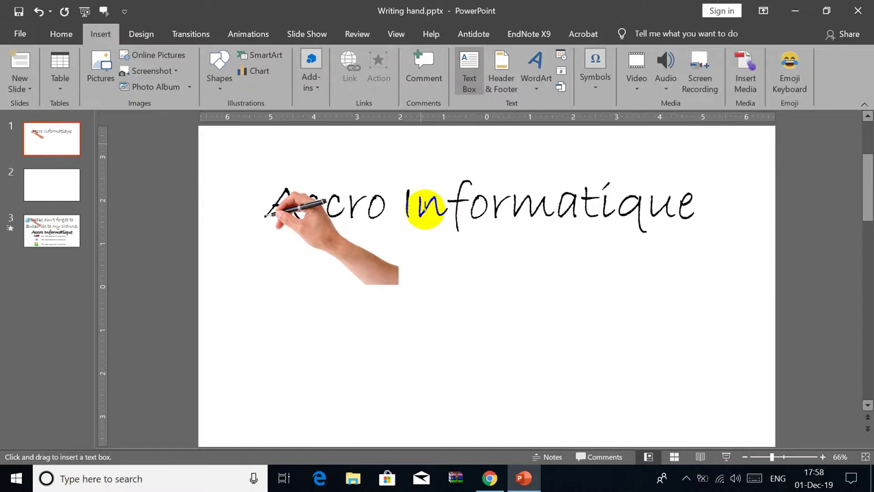
click(326, 313)
text(N)
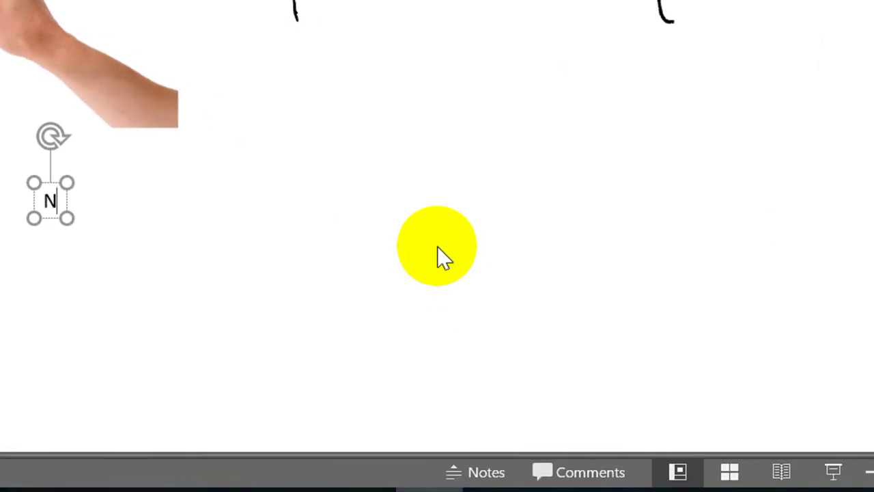
key(BackSpace)
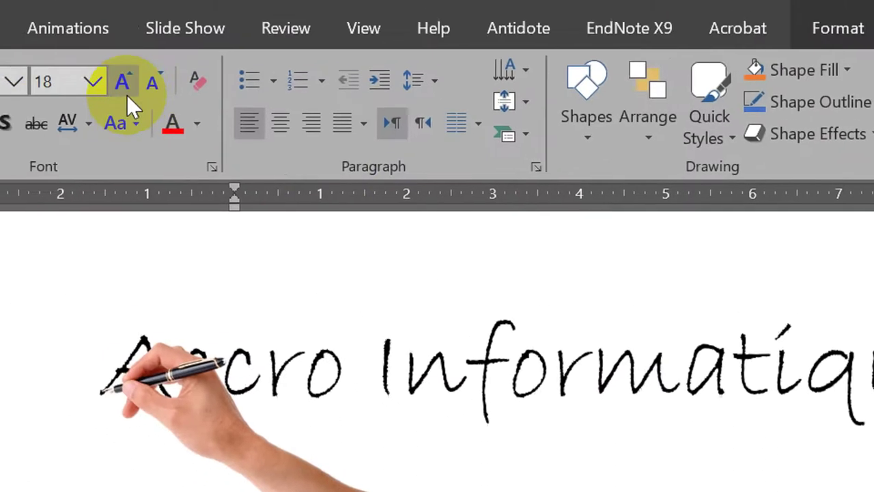
click(167, 113)
click(181, 123)
click(181, 123)
click(181, 123)
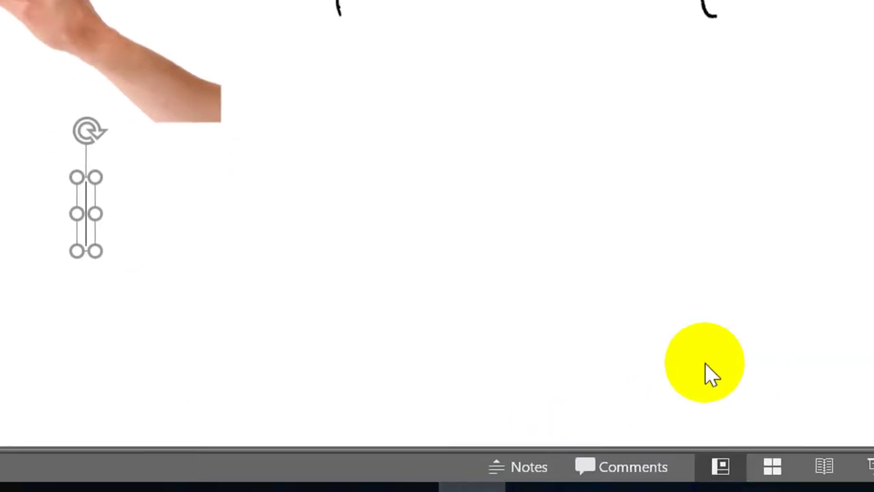
text(Now )
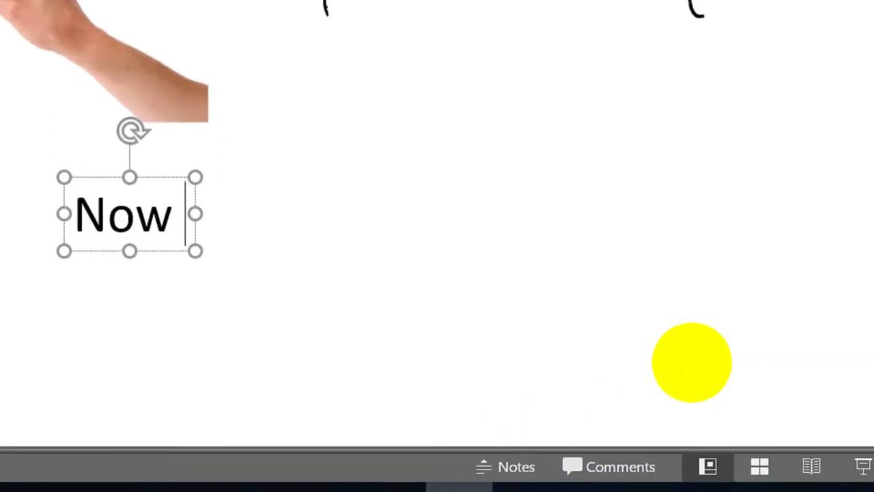
text(if you )
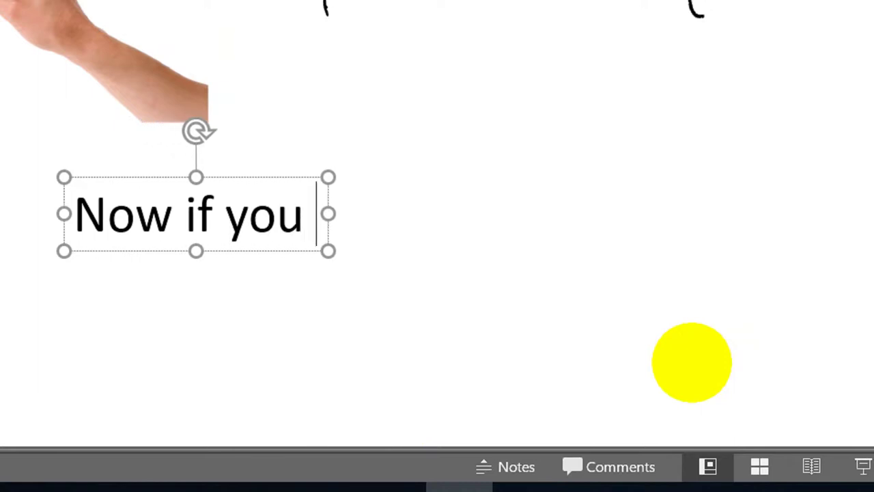
text(have )
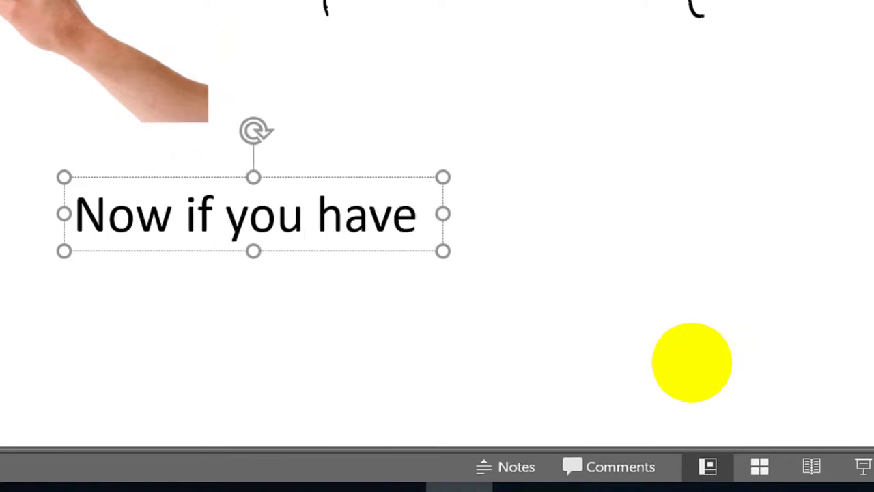
text(multiple )
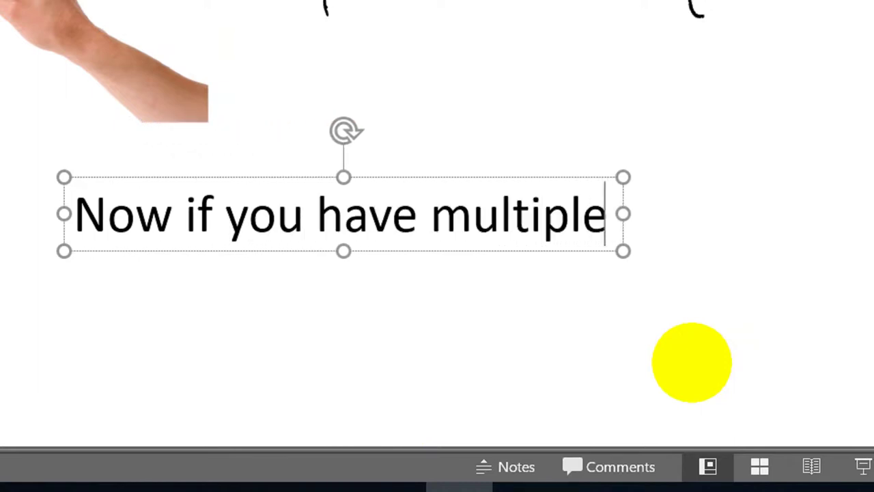
text(lines)
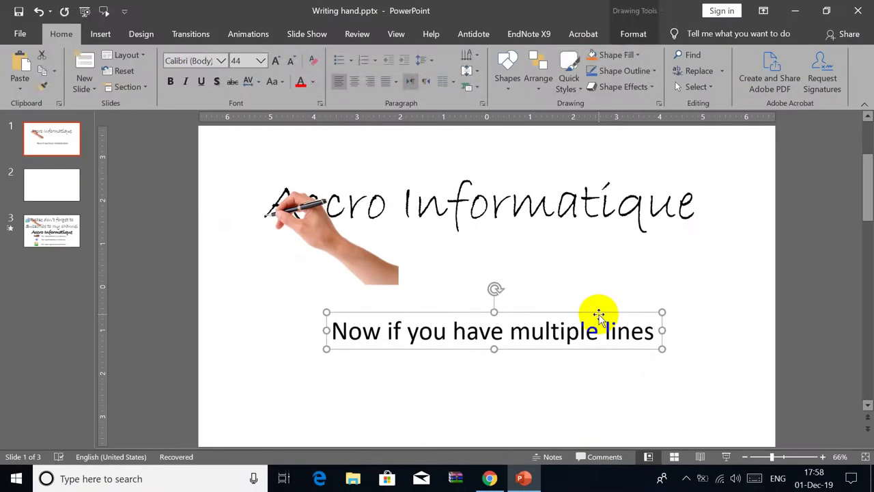
key(Delete)
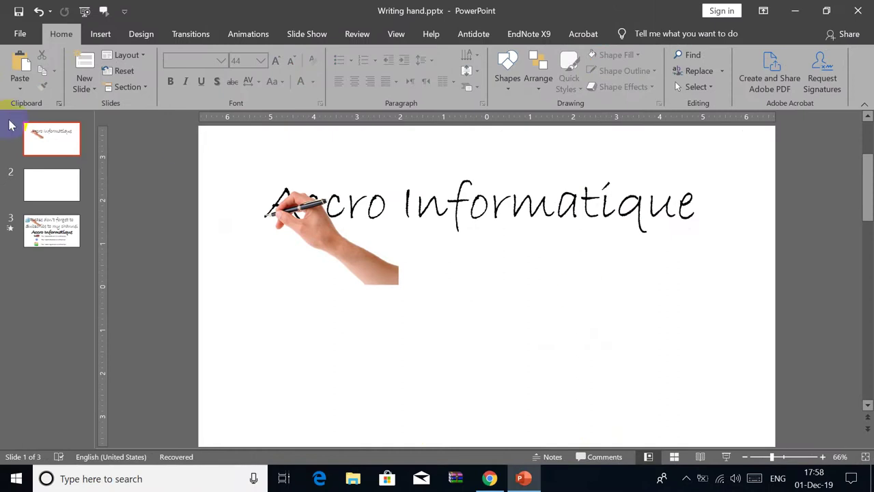
Step: Copy all of slide 3's three-line subscribe message text
click(53, 226)
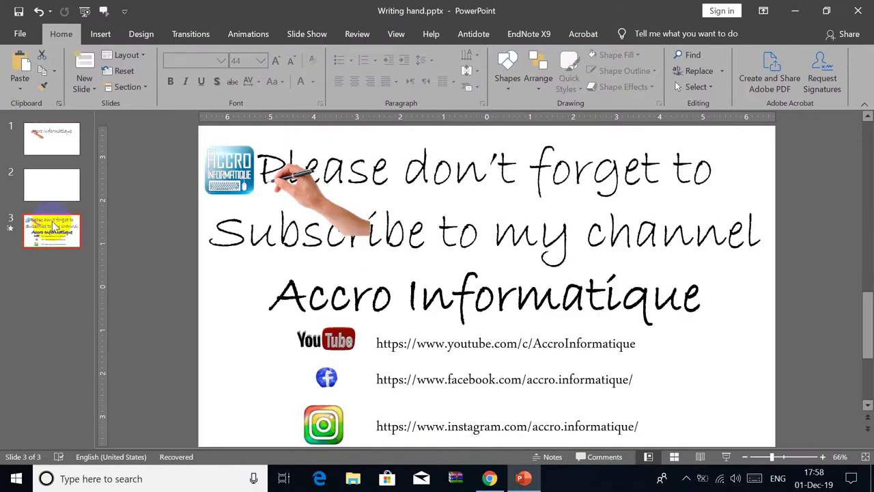
click(345, 174)
click(405, 171)
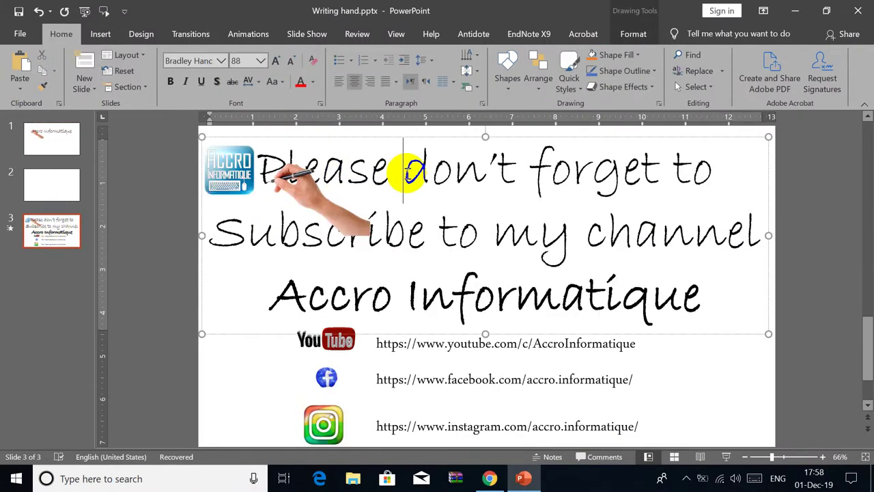
key(ctrl+a)
right_click(406, 177)
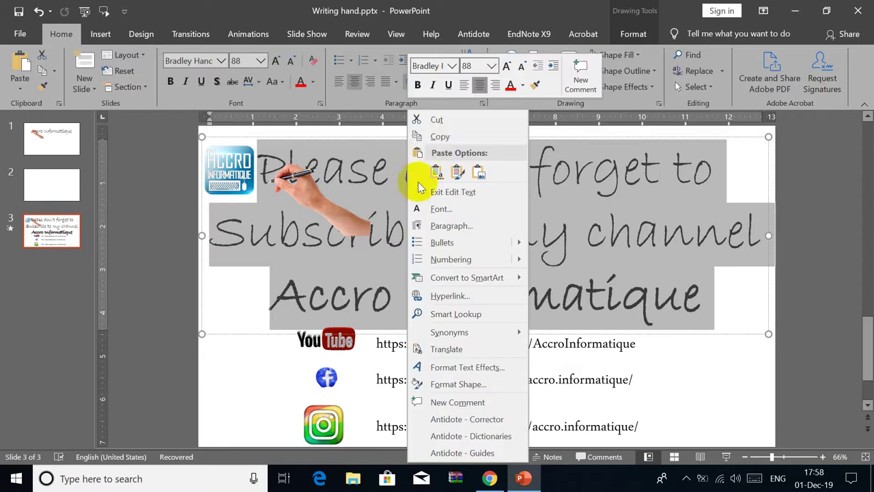
click(416, 138)
Step: Paste the message over slide 1's 'Accro Informatique' line and centre-align it
click(75, 157)
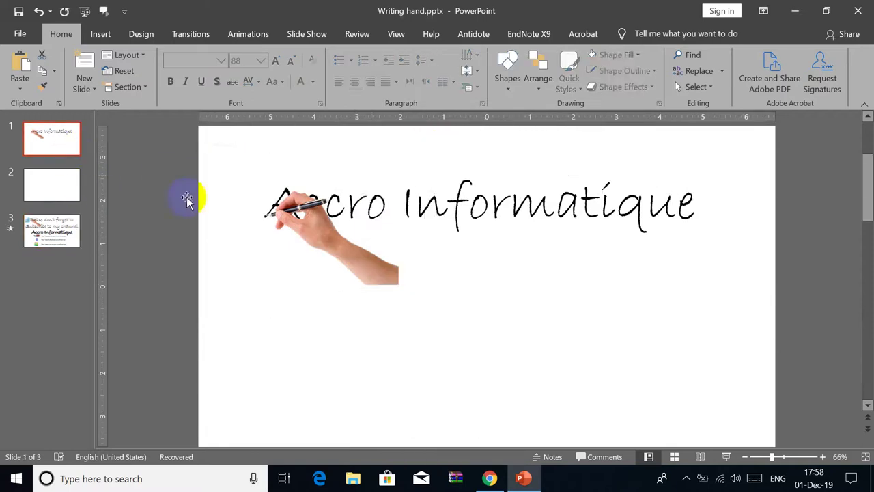
click(351, 213)
click(508, 214)
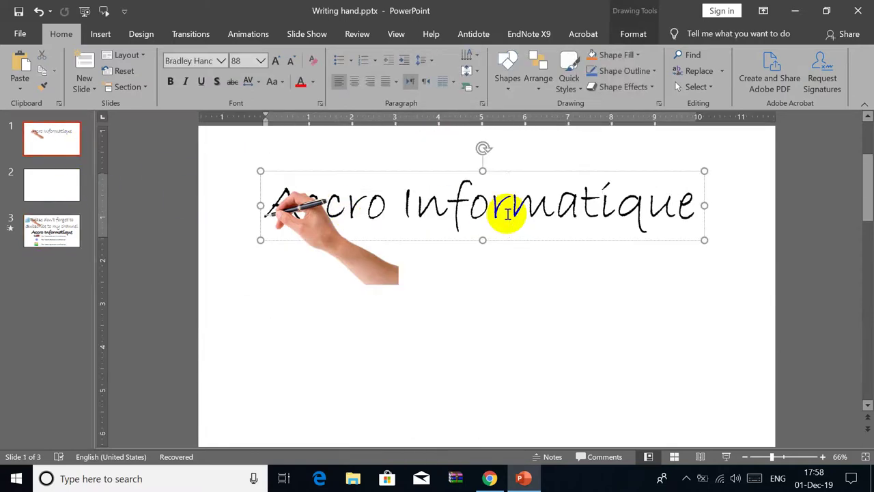
triple_click(508, 214)
click(19, 87)
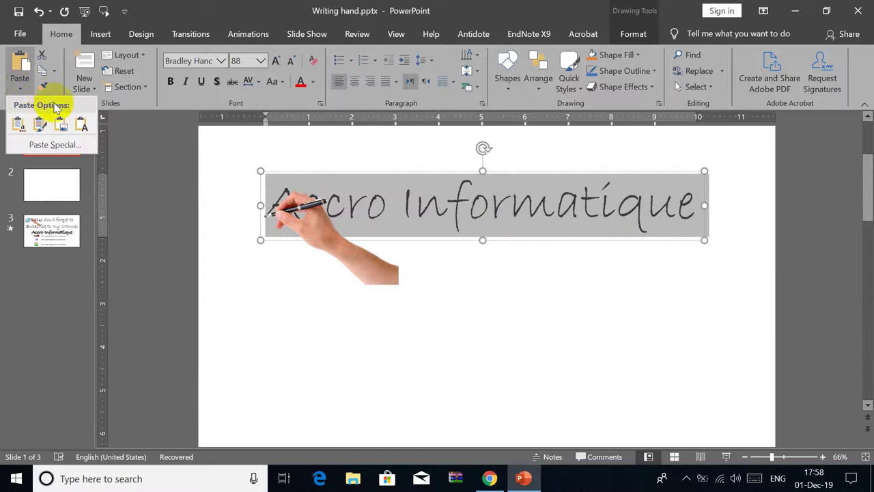
click(76, 121)
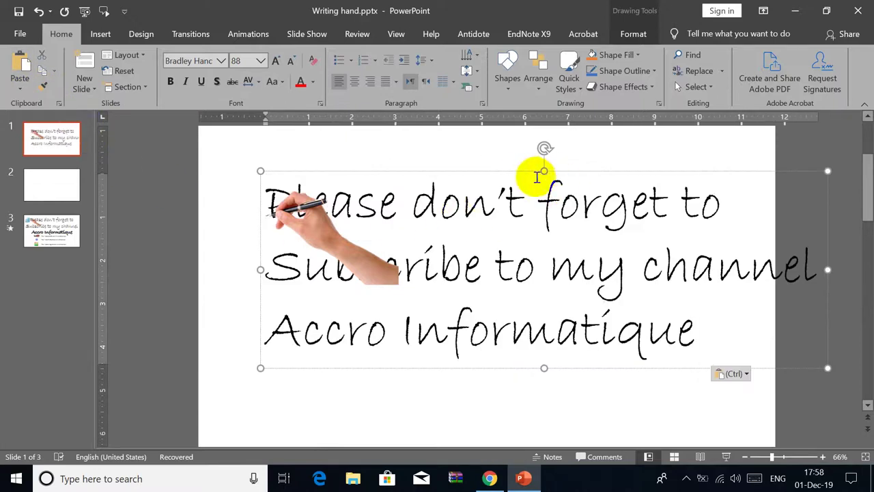
click(360, 82)
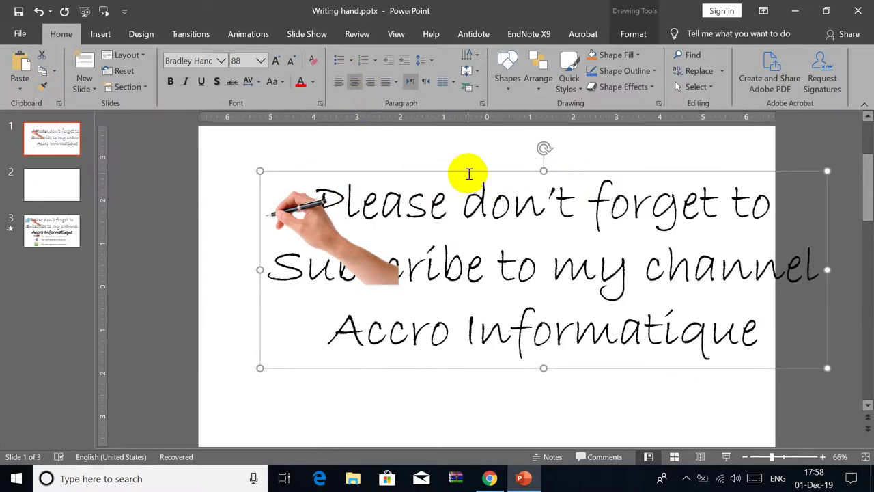
Step: Nudge the text box slightly left and up
drag(475, 173, 422, 173)
key(ctrl+Left)
key(ctrl+Left)
key(ctrl+Left)
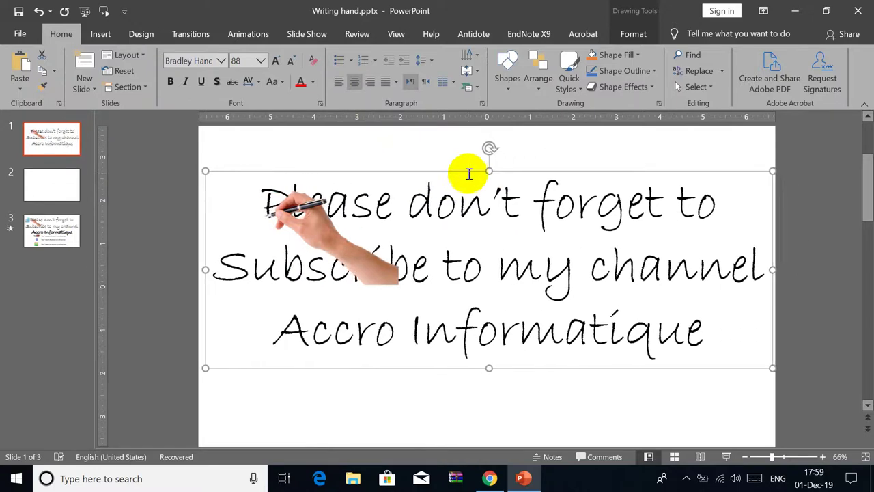
key(ctrl+Left)
key(ctrl+Left)
key(ctrl+Up)
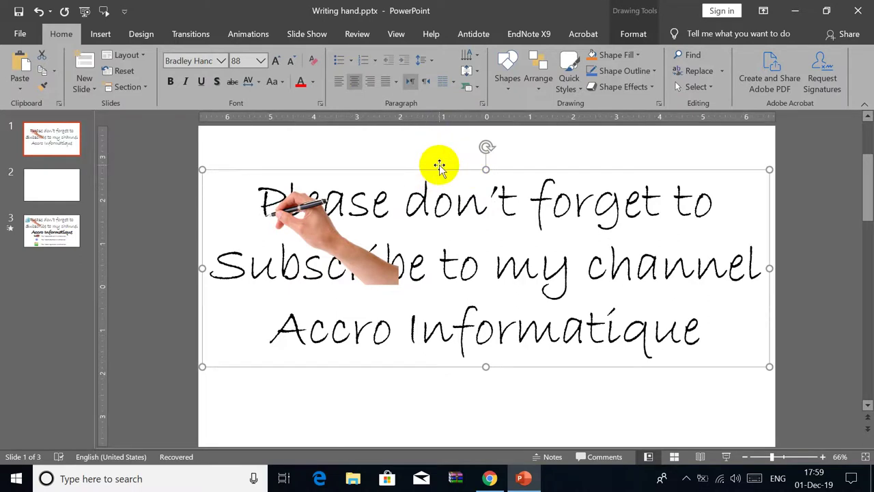
Step: Apply the Appear entrance animation to the three-line text box
click(265, 41)
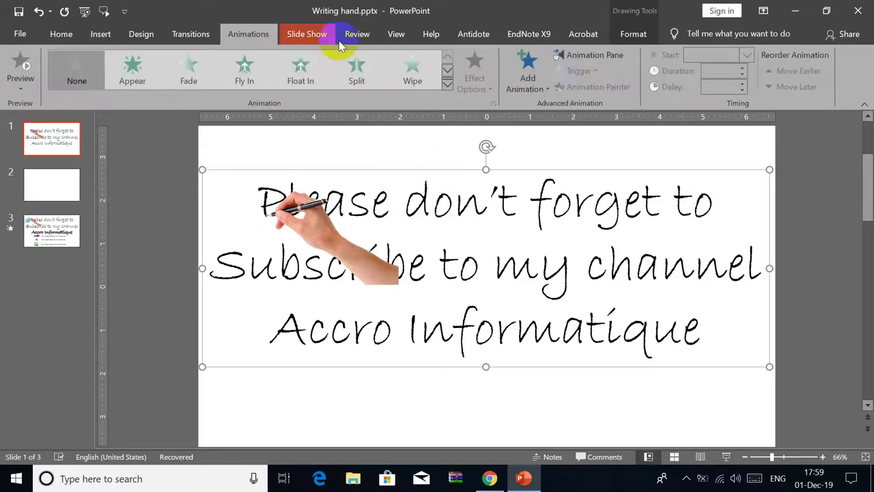
click(533, 80)
click(538, 138)
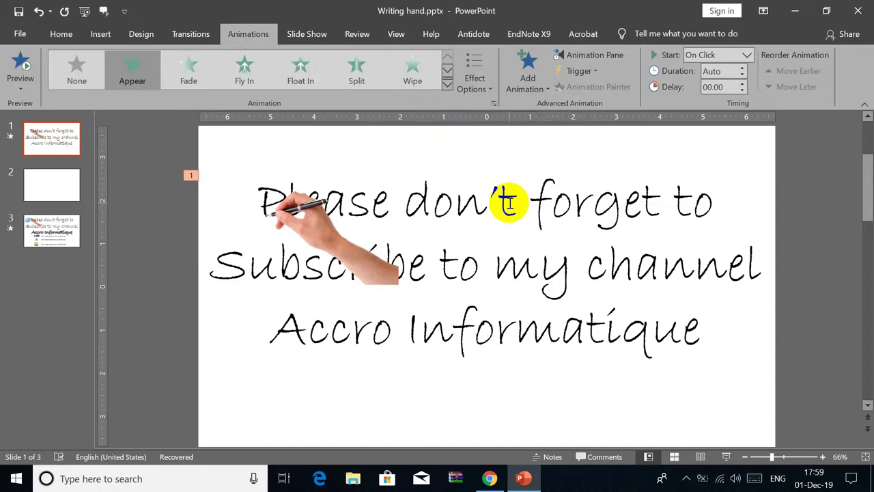
Step: Remove the text box's existing animation in the Animation Pane and close the pane
click(470, 200)
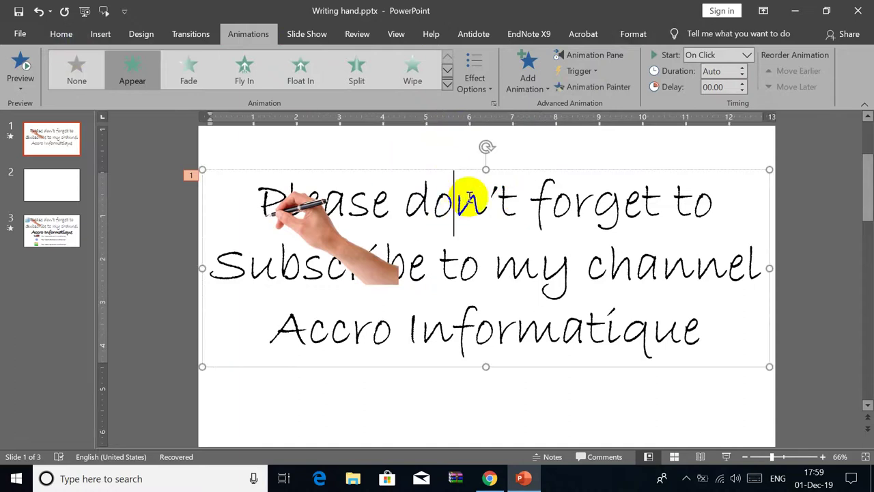
click(567, 55)
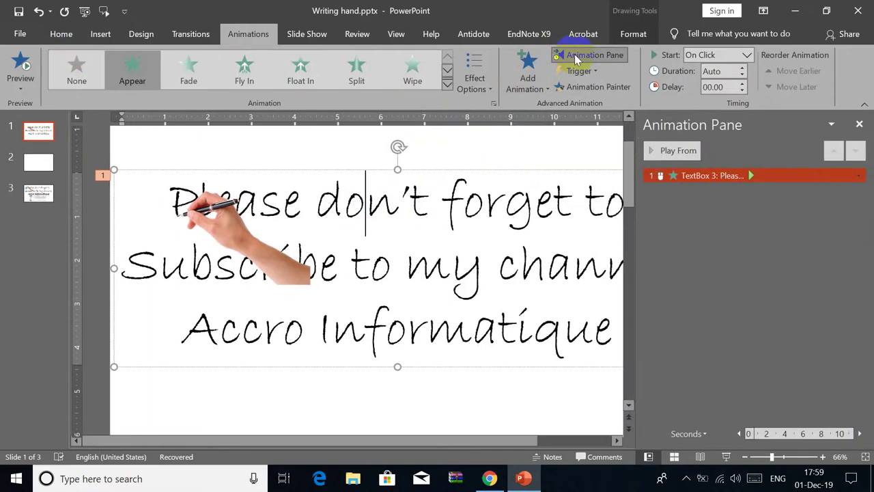
right_click(690, 176)
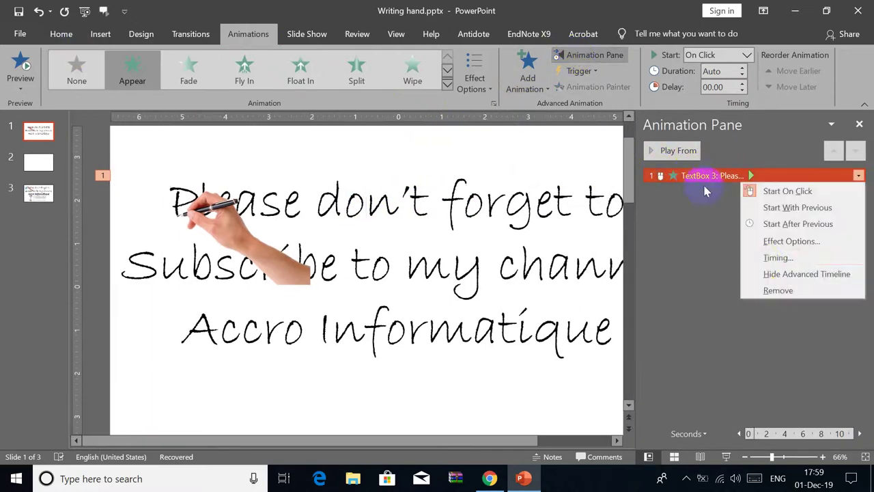
click(771, 291)
click(509, 211)
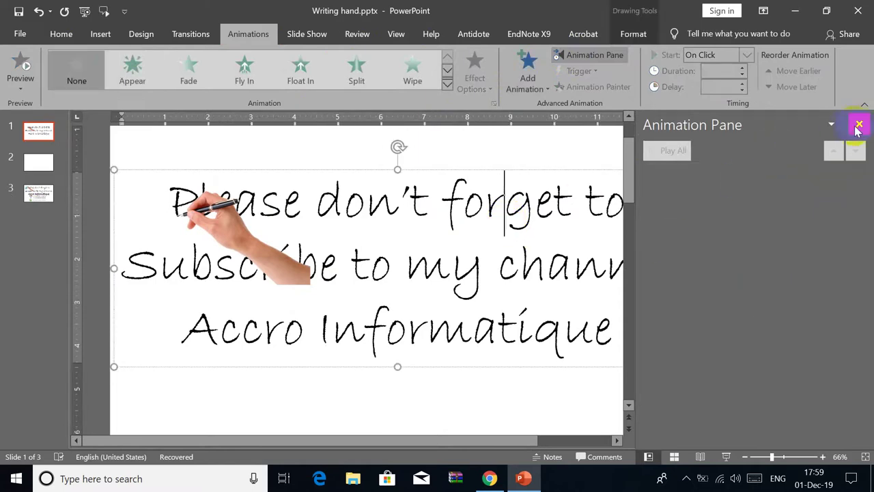
click(858, 125)
Step: Select all the text and add the Appear entrance to the three lines
click(386, 202)
click(499, 200)
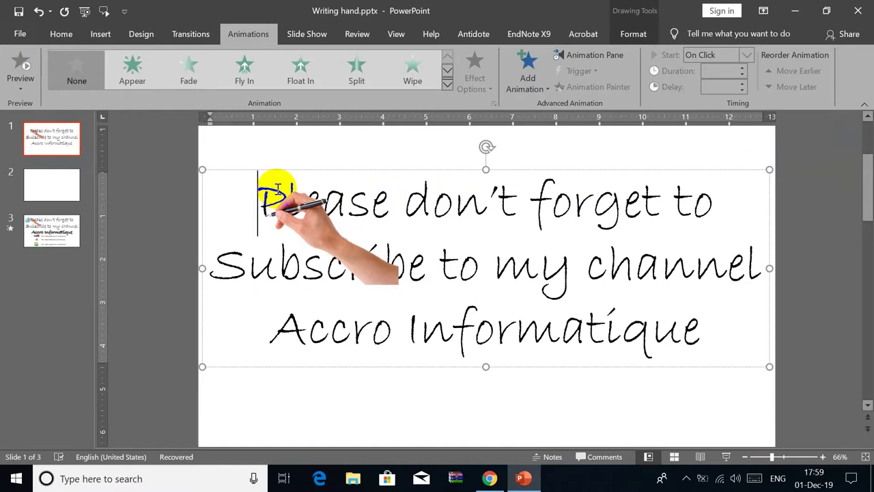
key(ctrl+a)
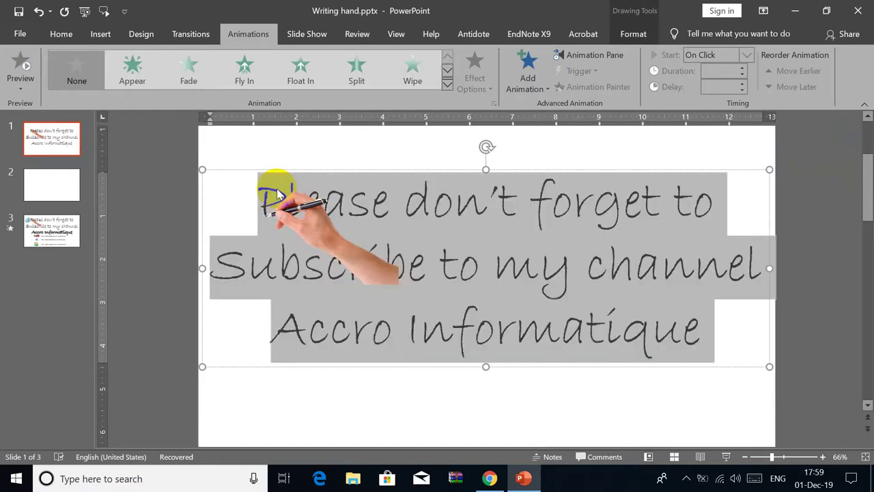
click(526, 77)
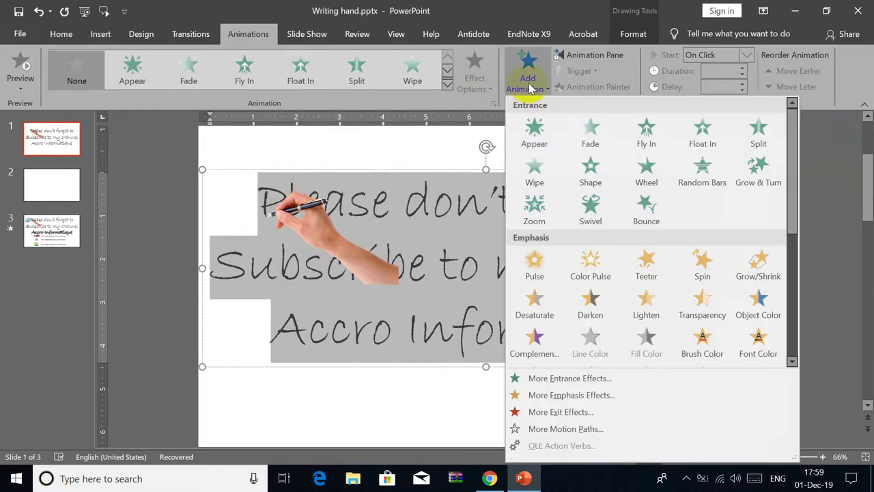
click(535, 132)
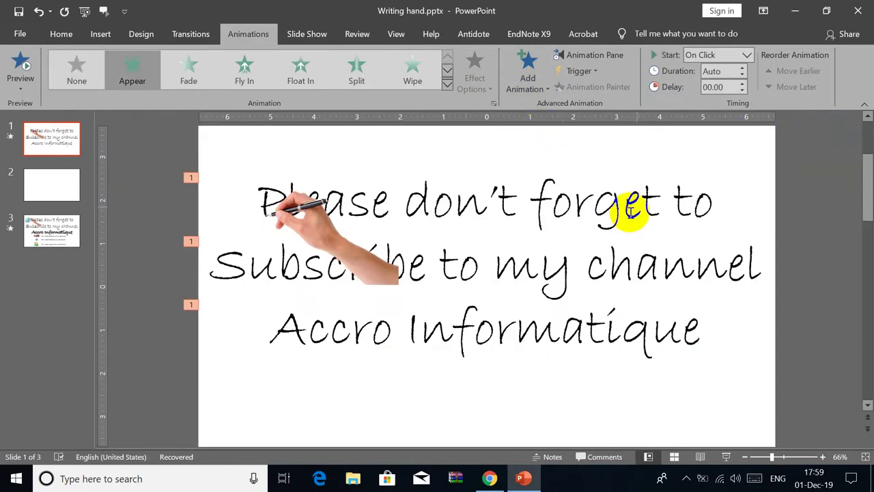
Step: Check the three Appear entries in the Animation Pane, then close it
click(576, 200)
click(575, 56)
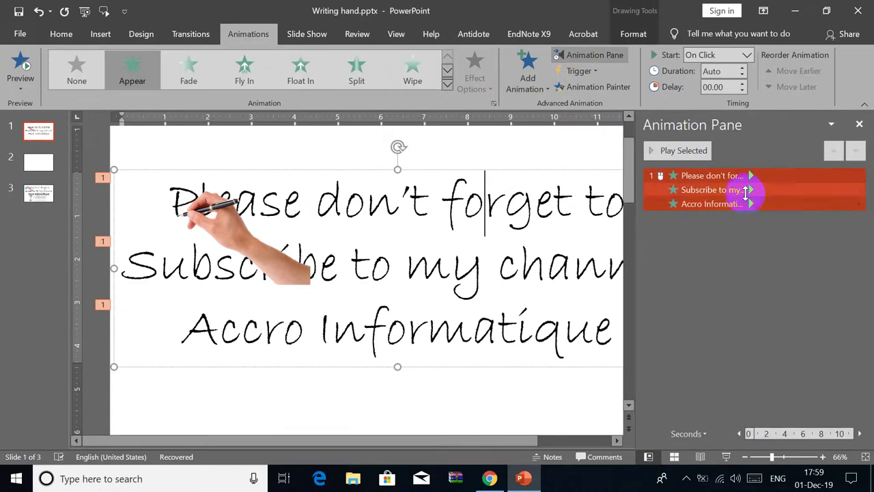
click(507, 168)
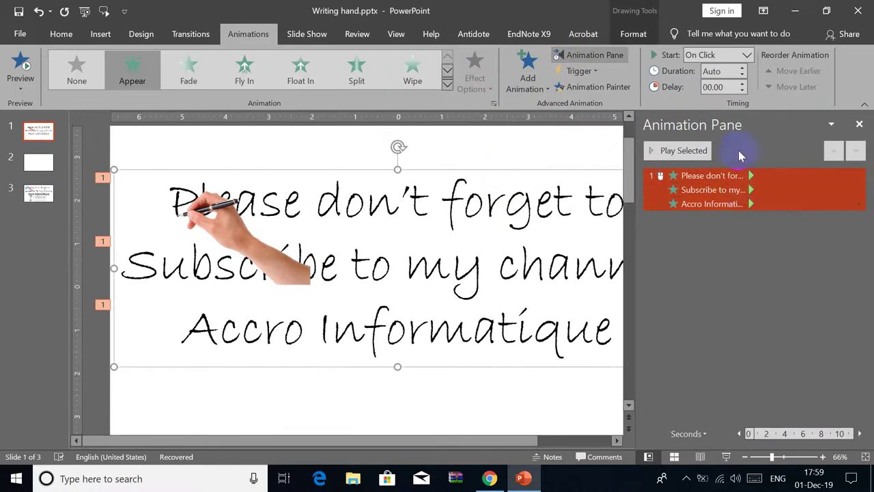
click(859, 130)
Step: Give the hand picture a Custom Path motion traced along the 'Please don't forget to' line
click(325, 239)
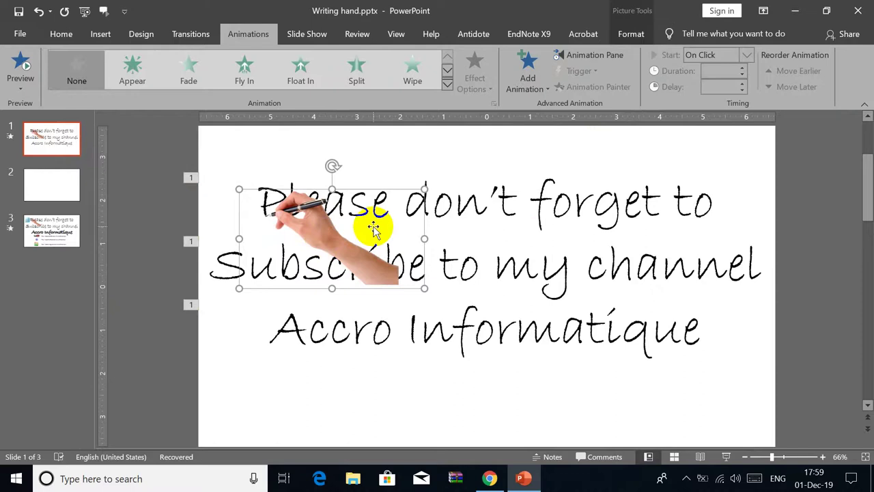
click(522, 68)
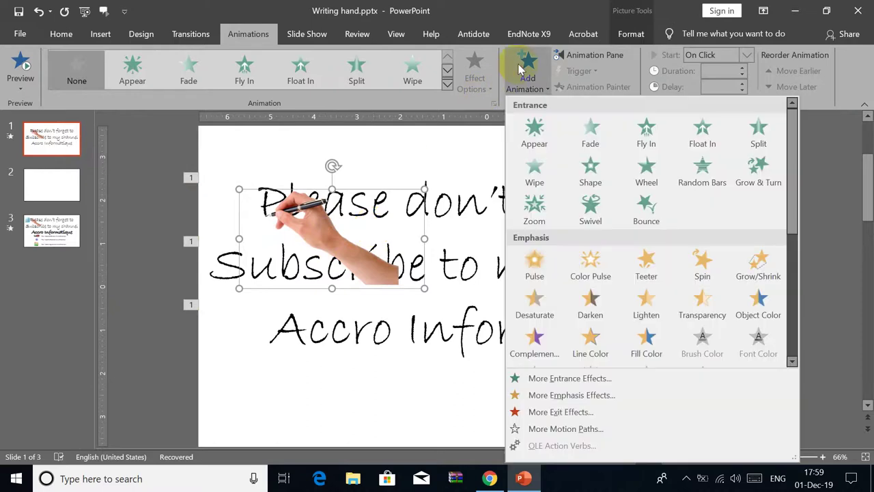
drag(791, 137, 791, 298)
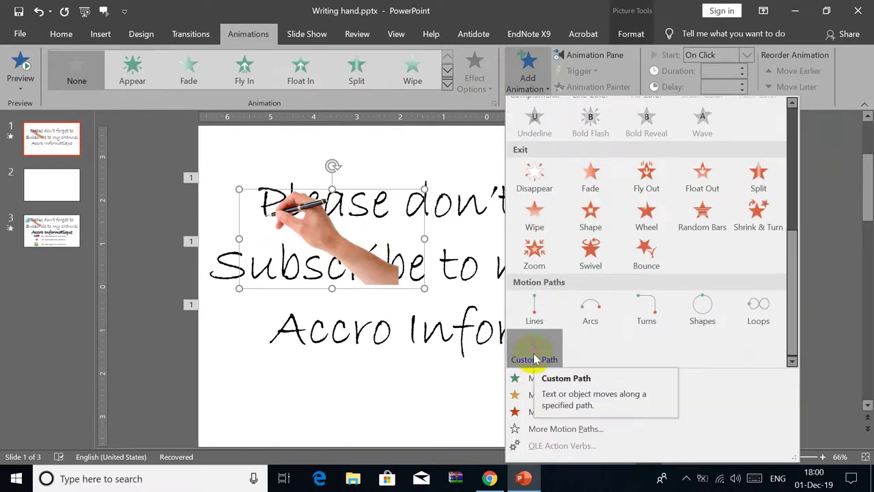
click(537, 355)
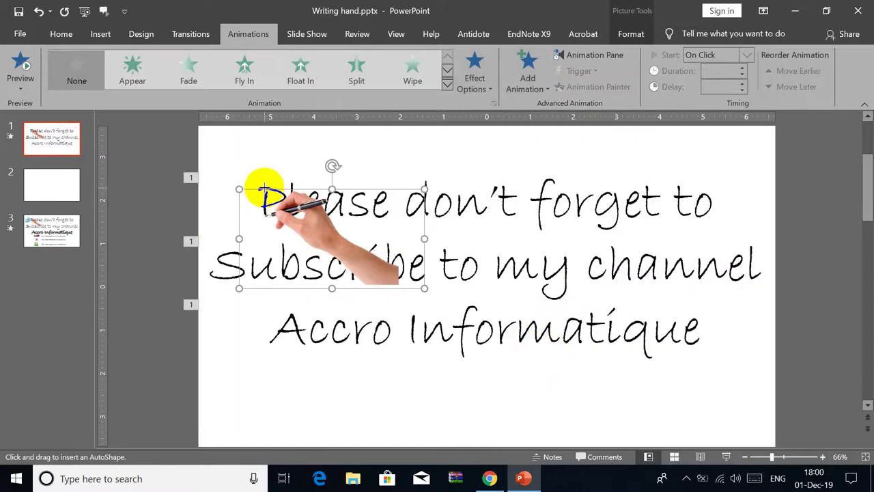
mouse_move(264, 185)
mouse_down()
mouse_move(269, 203)
mouse_move(263, 193)
mouse_move(282, 189)
mouse_move(280, 198)
mouse_move(292, 185)
mouse_move(290, 214)
mouse_move(312, 189)
mouse_move(302, 203)
mouse_move(343, 188)
mouse_move(324, 217)
mouse_move(341, 195)
mouse_move(343, 222)
mouse_move(360, 201)
mouse_move(347, 191)
mouse_move(371, 201)
mouse_move(354, 211)
mouse_move(381, 189)
mouse_move(386, 213)
mouse_move(424, 201)
mouse_move(412, 206)
mouse_move(428, 183)
mouse_move(426, 213)
mouse_move(450, 192)
mouse_move(436, 214)
mouse_move(445, 184)
mouse_move(463, 212)
mouse_move(471, 190)
mouse_move(472, 217)
mouse_move(496, 204)
mouse_move(499, 189)
mouse_move(489, 193)
mouse_move(505, 214)
mouse_move(503, 195)
mouse_move(548, 184)
mouse_move(542, 228)
mouse_move(524, 201)
mouse_move(556, 197)
mouse_move(564, 217)
mouse_move(572, 201)
mouse_move(583, 196)
mouse_move(576, 214)
mouse_move(595, 190)
mouse_move(610, 197)
mouse_move(597, 211)
mouse_move(610, 185)
mouse_move(615, 224)
mouse_move(604, 222)
mouse_move(635, 189)
mouse_move(628, 214)
mouse_move(640, 214)
mouse_move(648, 190)
mouse_move(660, 215)
mouse_move(640, 202)
mouse_move(654, 195)
mouse_move(681, 213)
mouse_move(673, 195)
mouse_move(695, 195)
mouse_move(703, 205)
mouse_up()
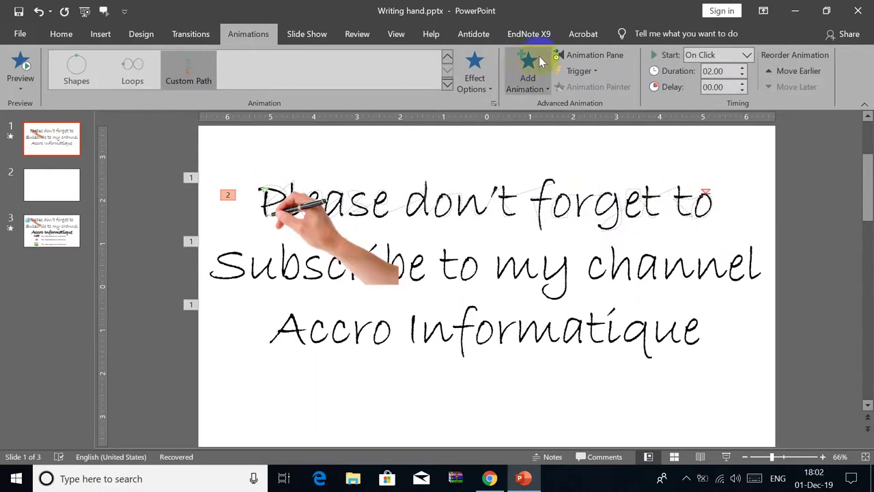
Step: Move Picture 2's path after the first line entry, set it to With Previous, and play the show
click(581, 54)
mouse_move(668, 218)
mouse_down()
mouse_move(668, 204)
mouse_move(680, 208)
mouse_move(673, 191)
mouse_up()
click(653, 219)
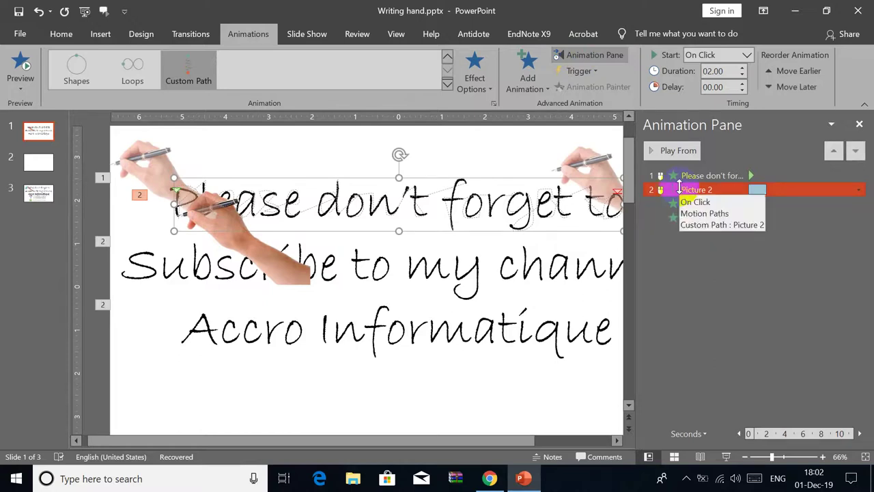
click(859, 191)
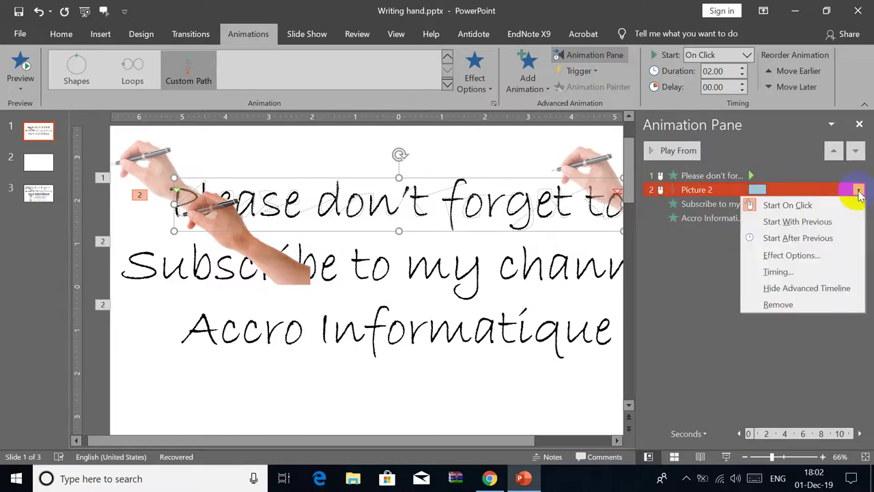
click(824, 221)
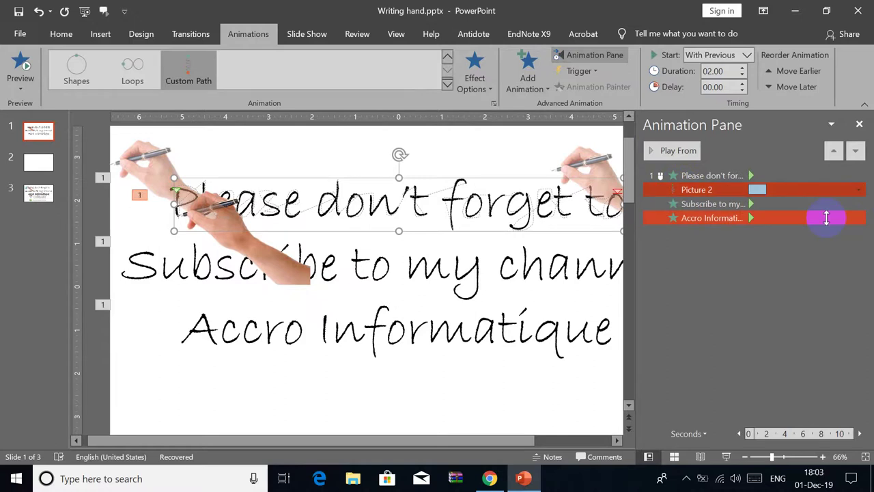
click(727, 456)
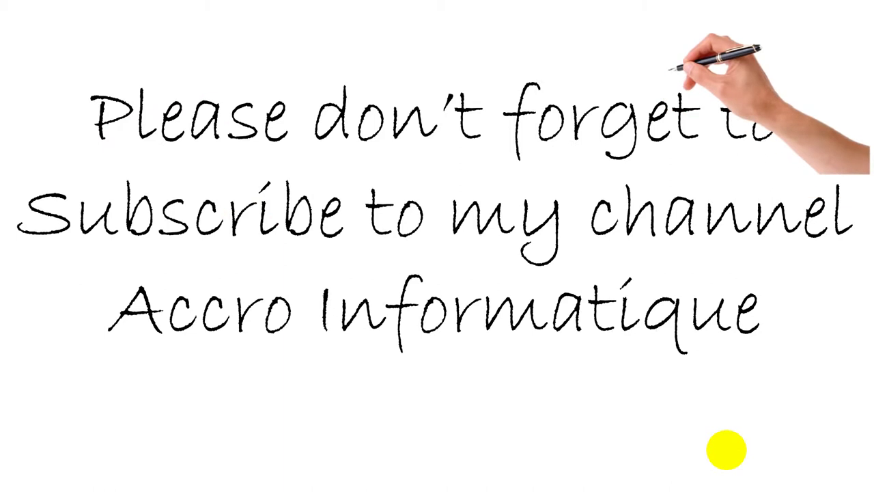
Step: Set the first line's animation Effect Options to animate text By letter
key(Escape)
click(693, 175)
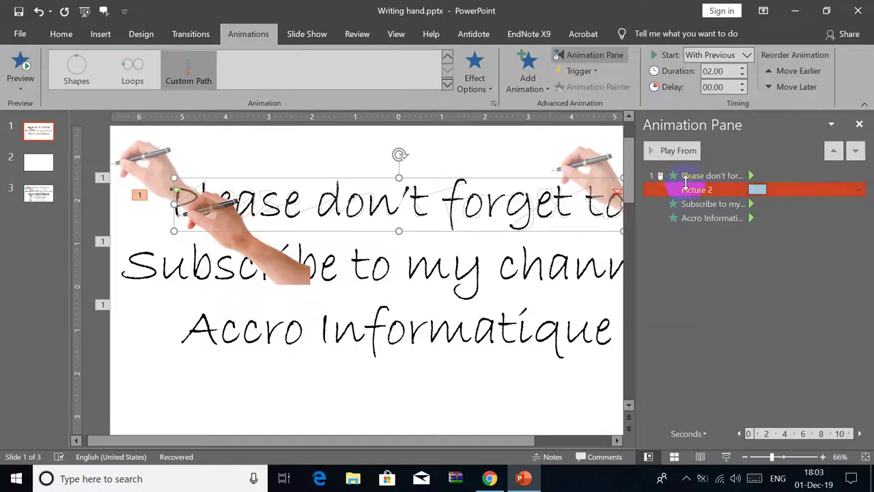
click(693, 176)
right_click(693, 176)
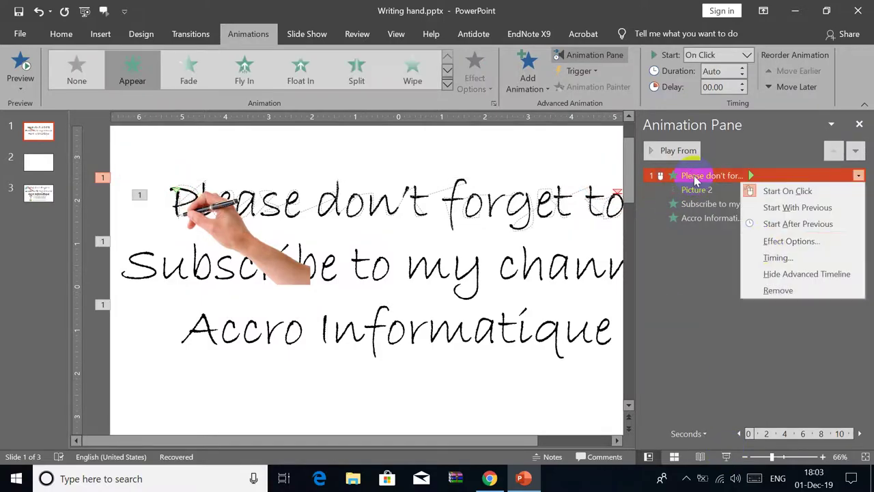
click(765, 245)
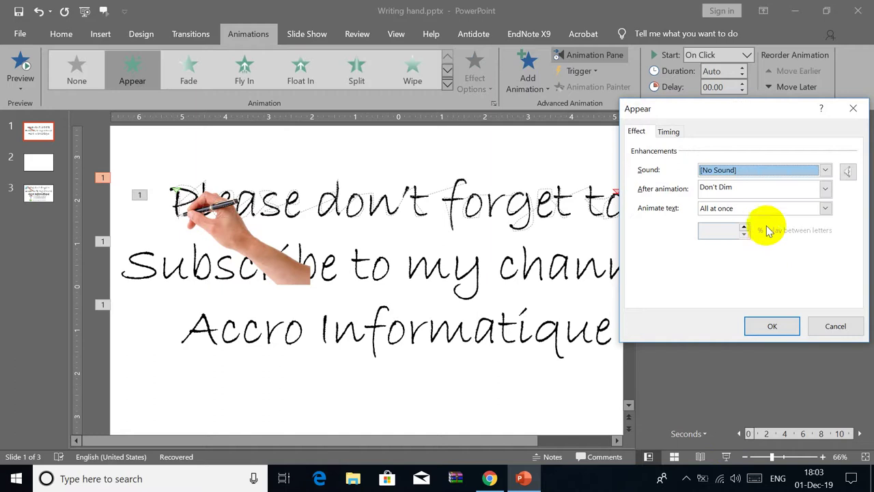
click(825, 208)
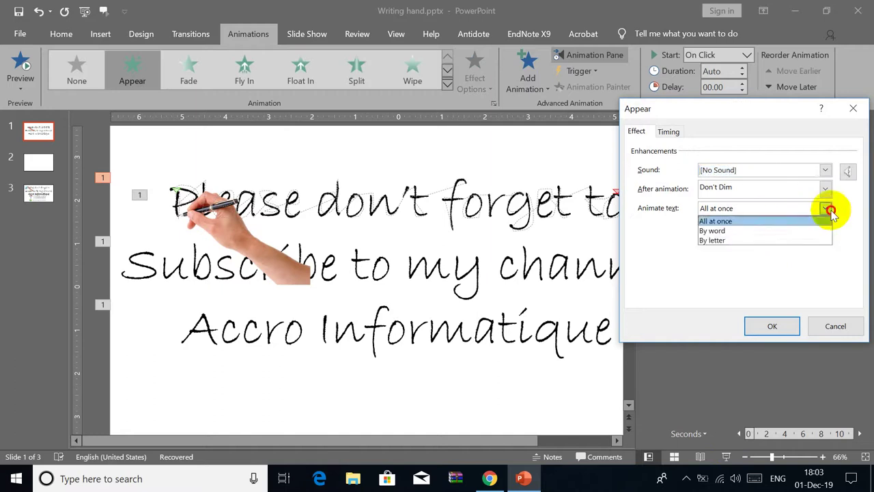
click(758, 240)
click(769, 326)
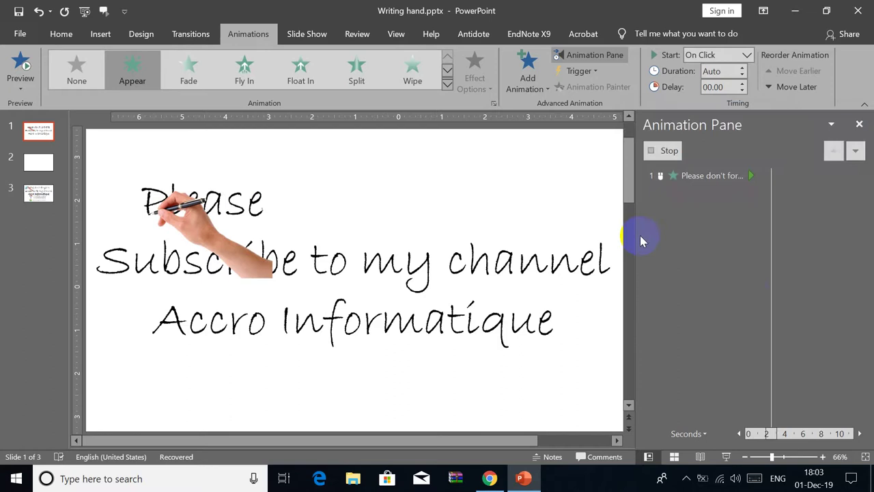
Step: Stop the preview, close the animation list, and deselect the text box
click(659, 265)
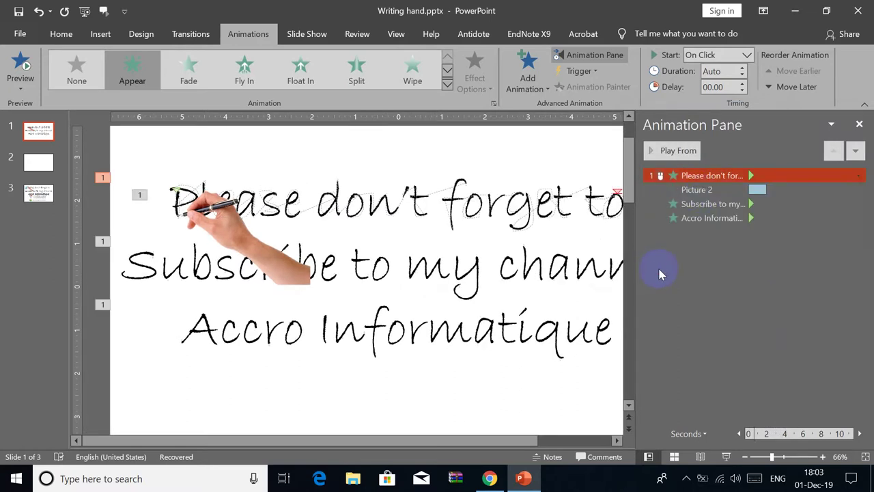
click(705, 189)
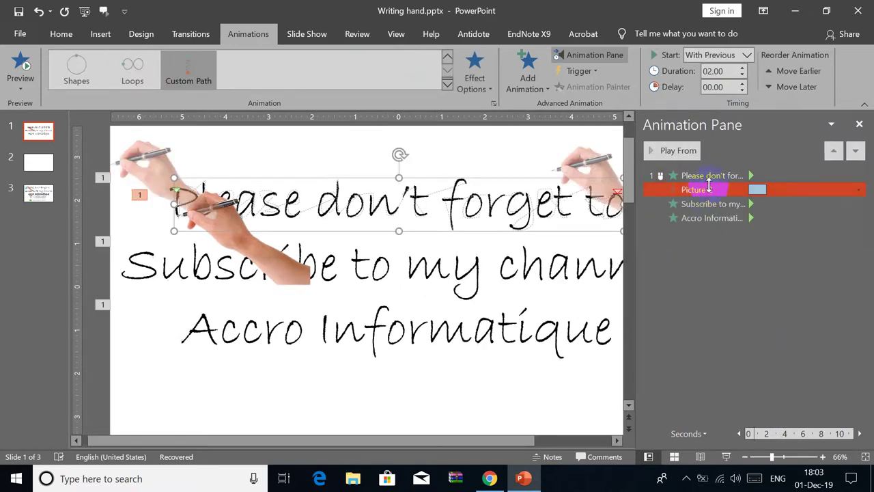
click(860, 124)
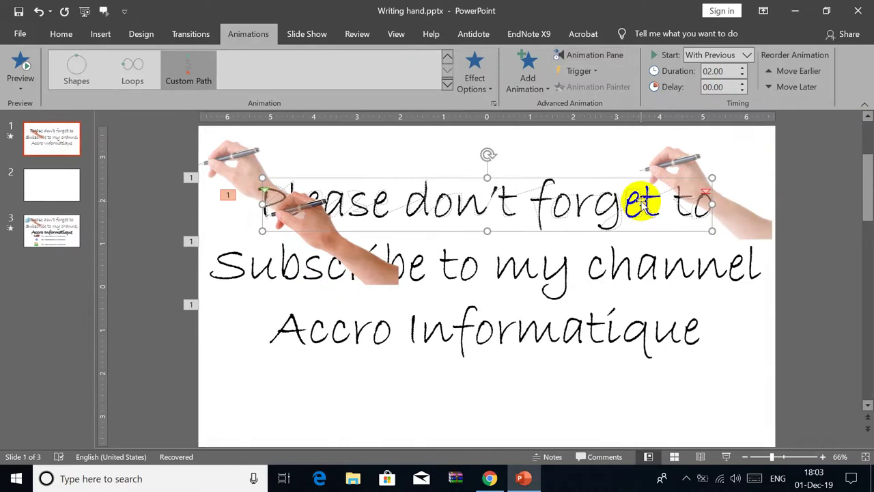
click(654, 205)
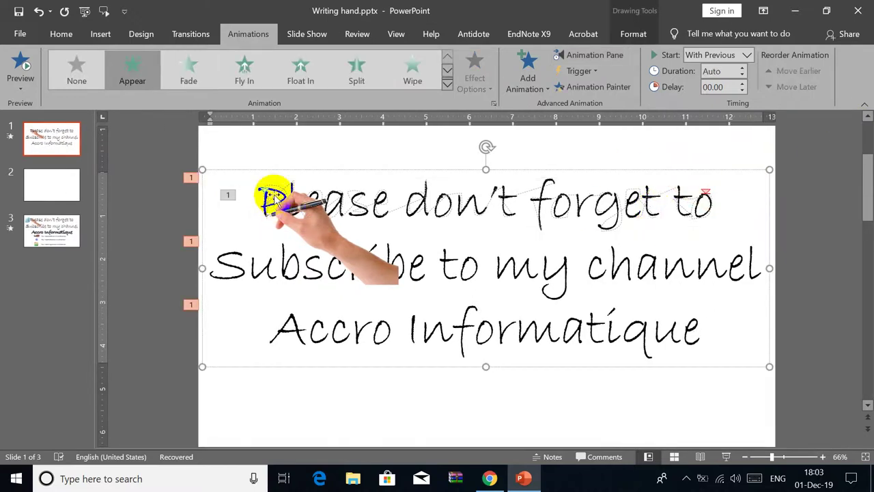
click(303, 406)
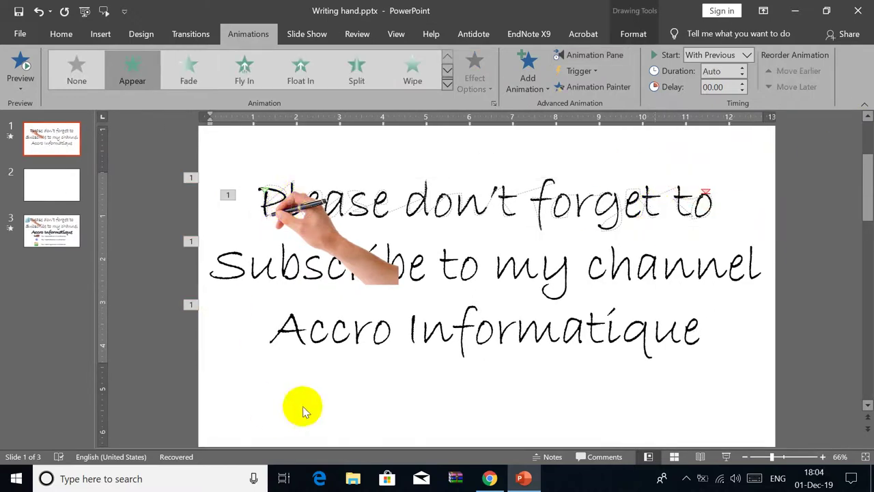
Step: Add a text box noting 'First line = 18 letters / So time will be 9 seconds'
click(100, 33)
click(60, 33)
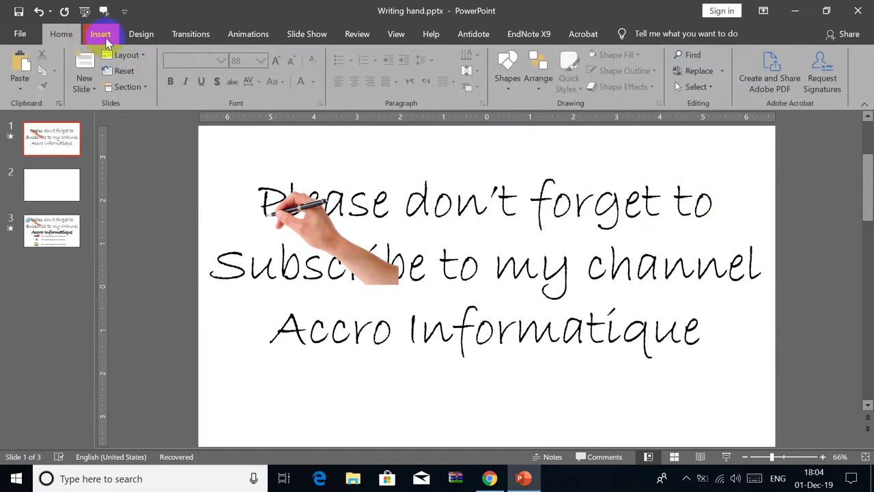
click(106, 43)
click(469, 72)
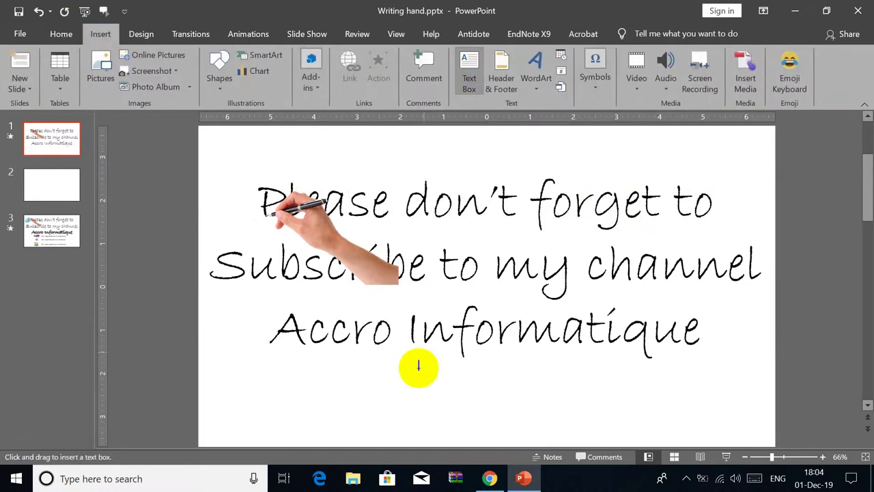
click(325, 374)
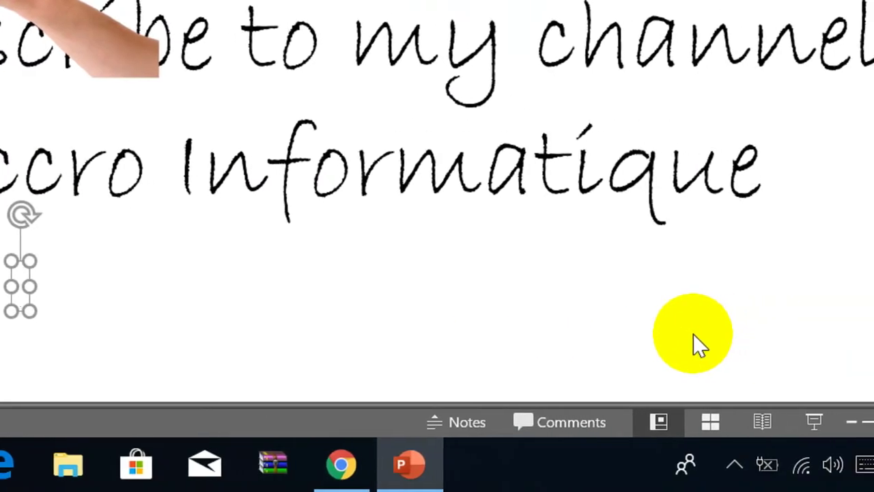
text(fir)
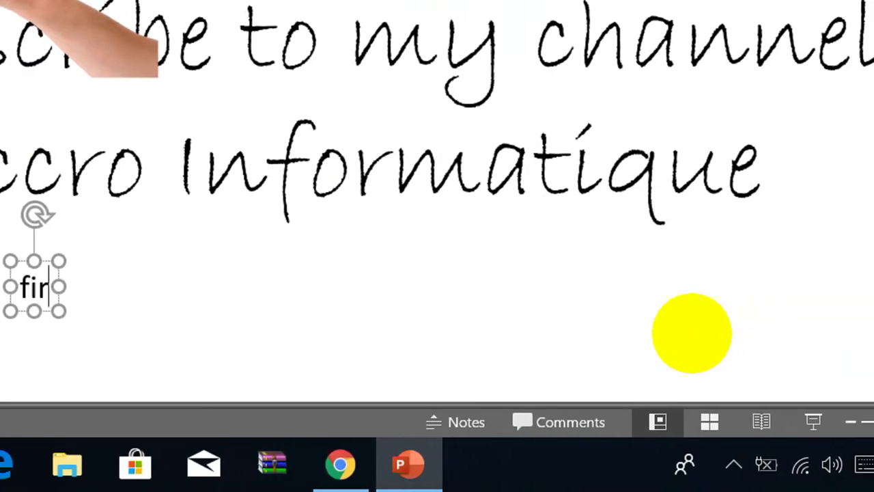
text(st line )
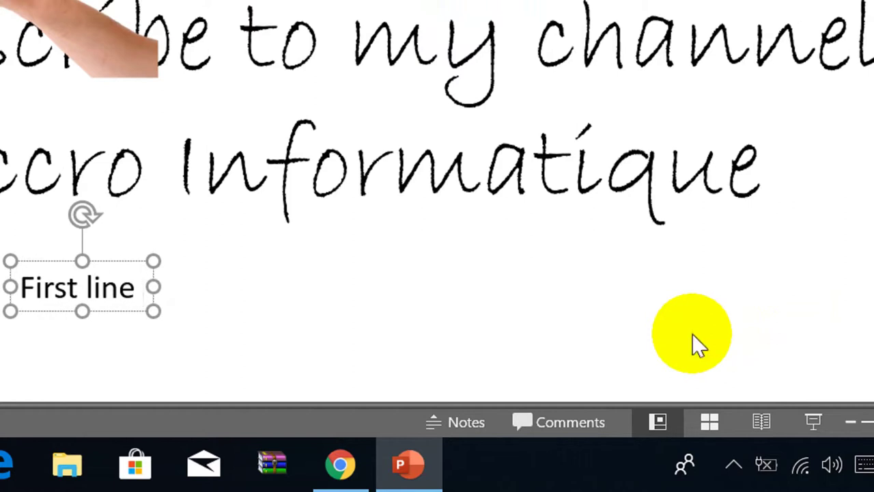
text(= )
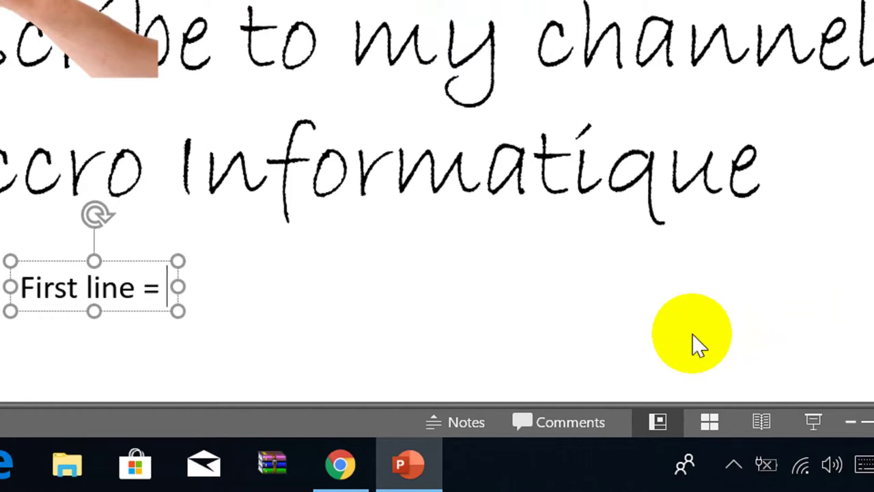
text(18 le)
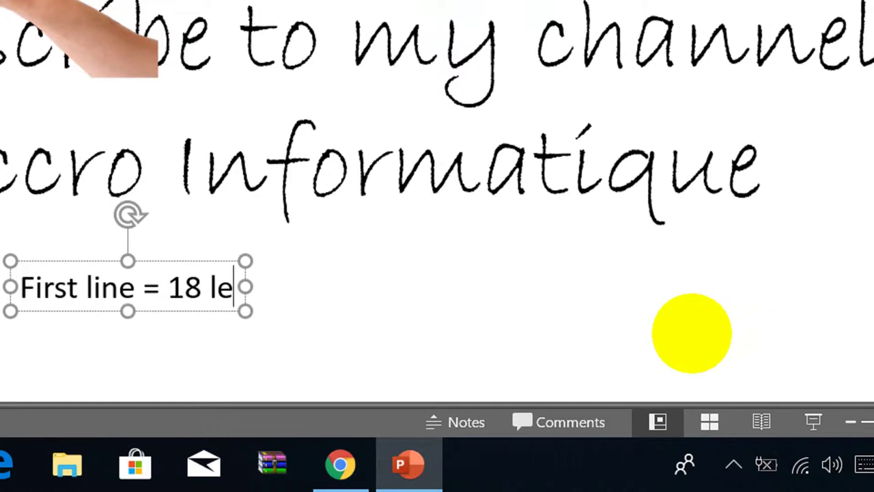
text(tters)
key(Return)
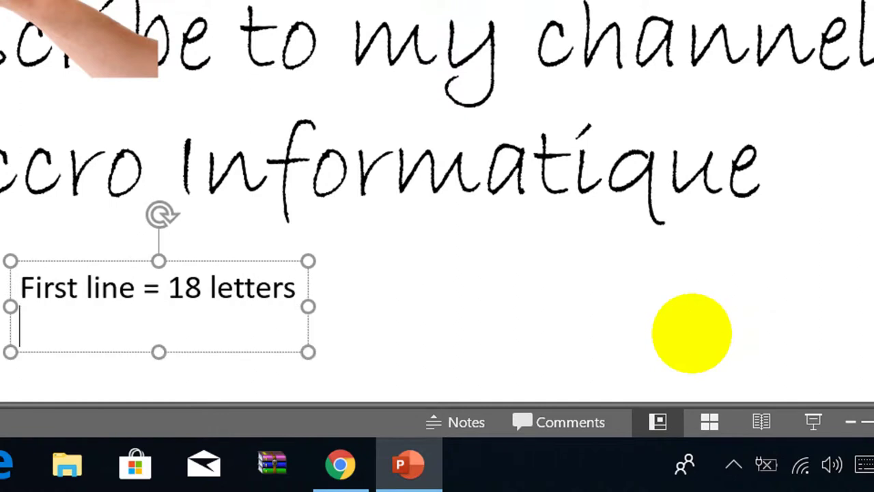
text(So ti)
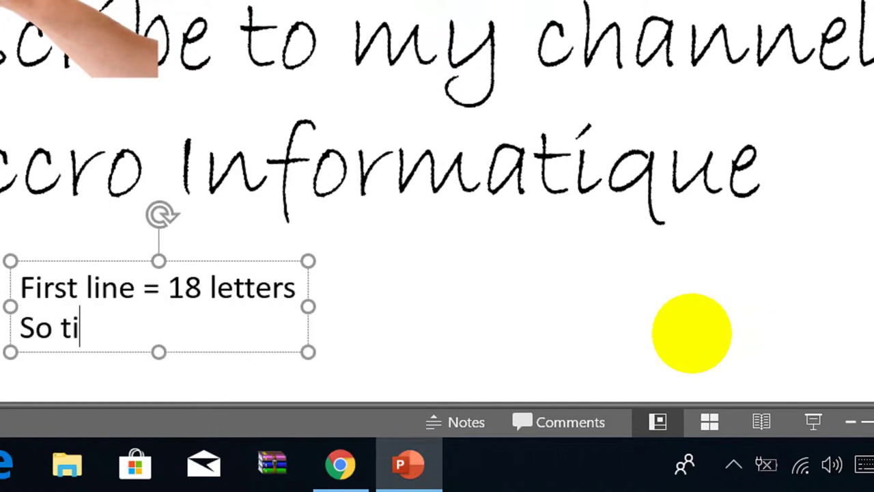
text(me will be 9)
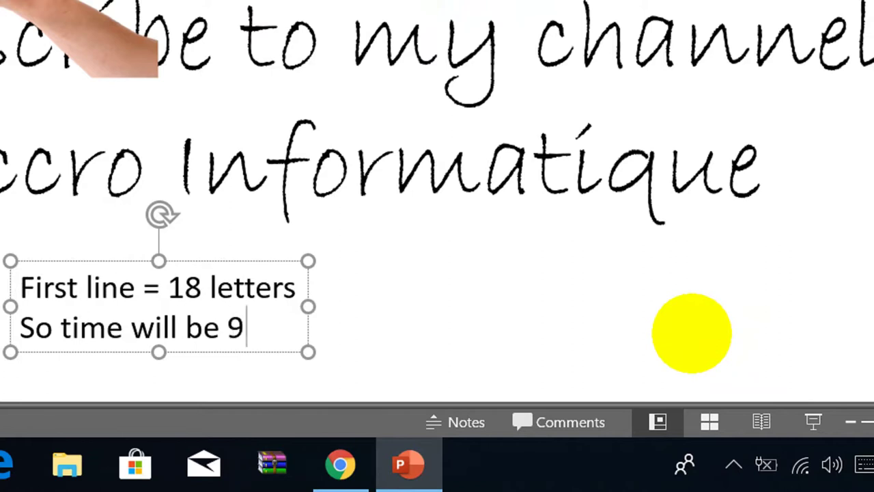
text( secon)
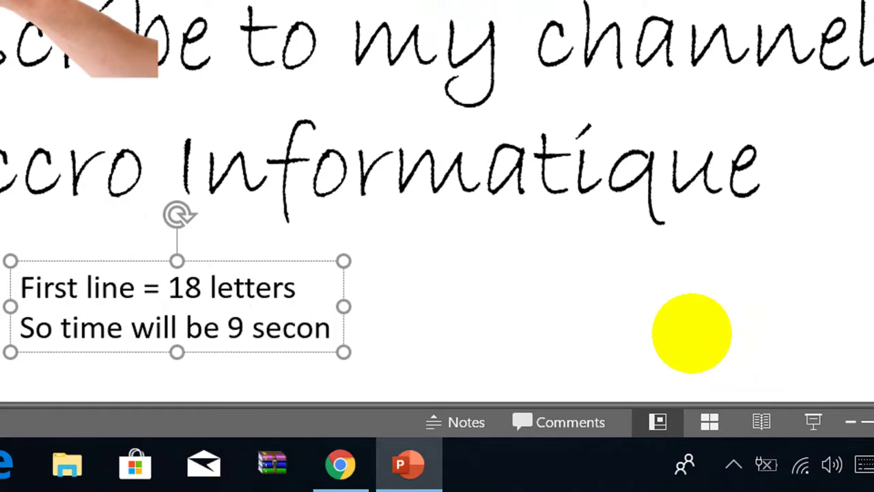
text(ds)
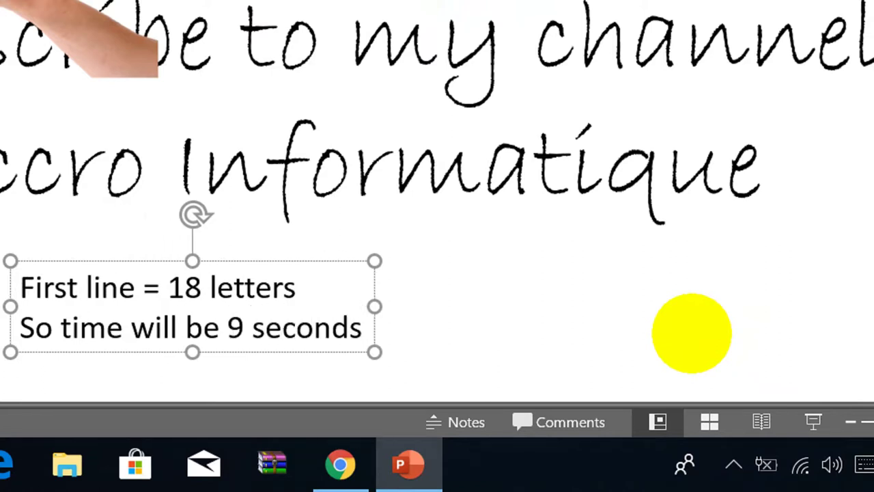
Step: Delete the temporary timing note box
key(ctrl+a)
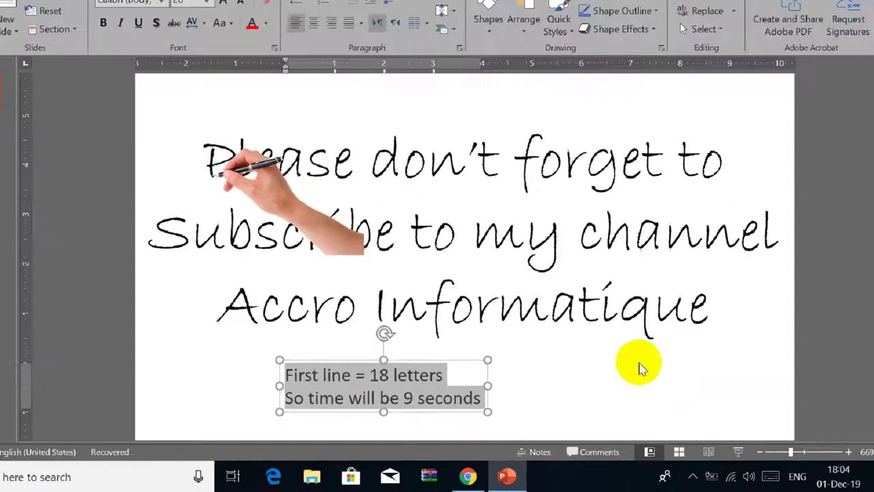
click(465, 378)
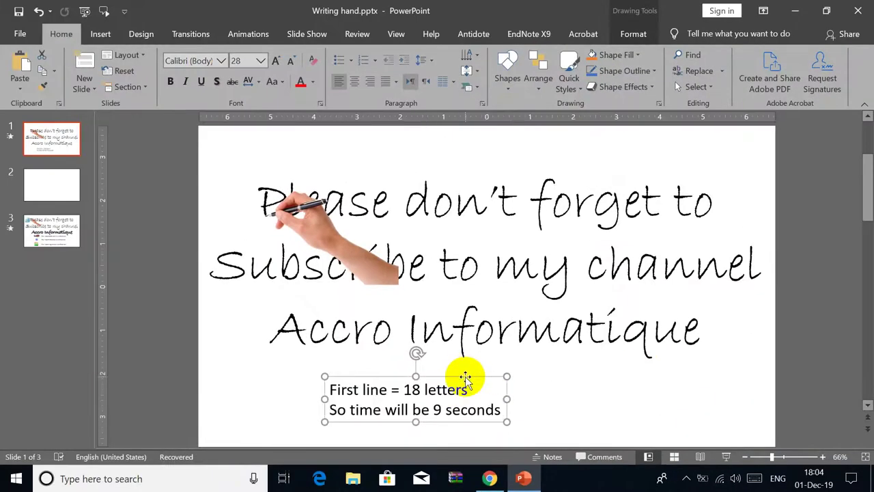
key(Delete)
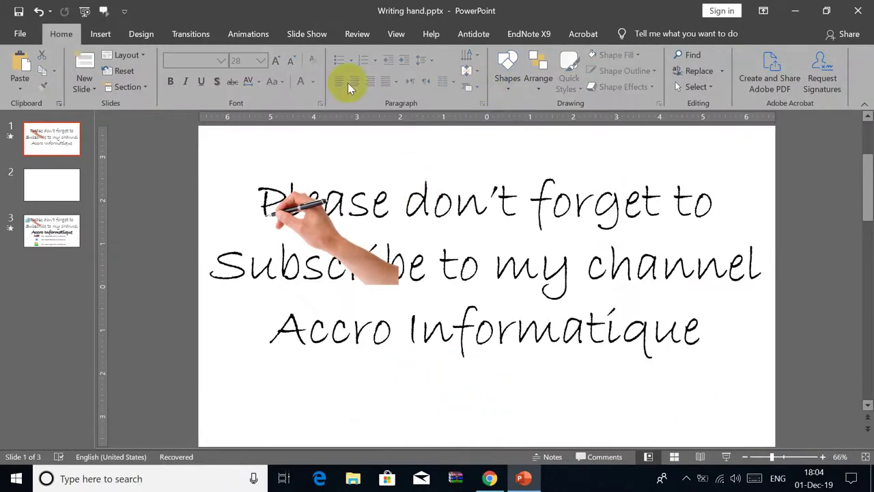
Step: Set the Picture 2 motion path duration to 09.00 seconds
click(251, 35)
click(590, 53)
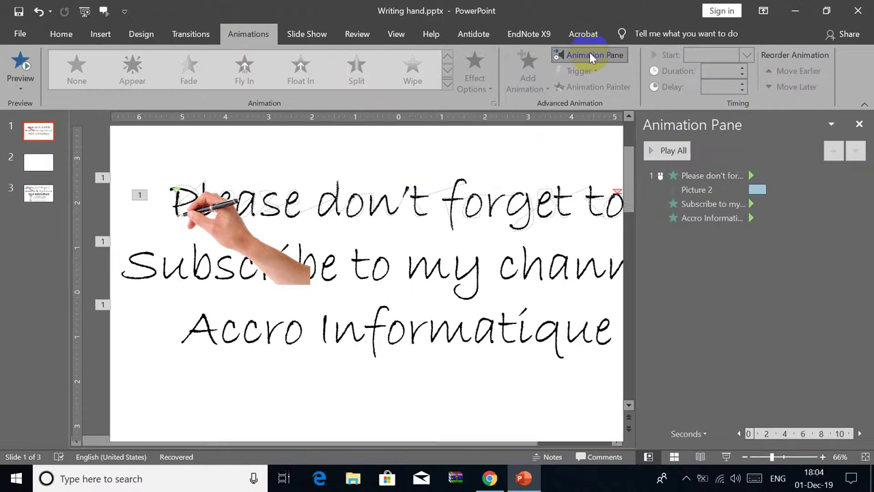
click(697, 190)
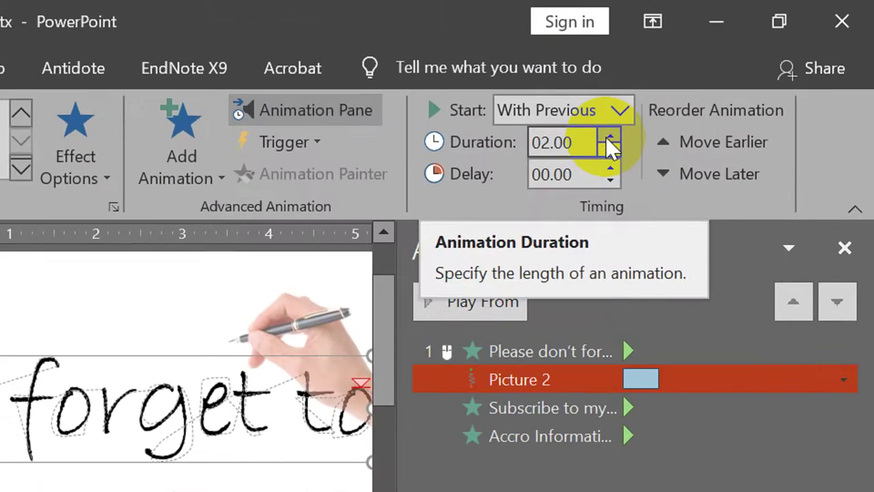
click(696, 91)
click(697, 92)
click(697, 92)
click(697, 92)
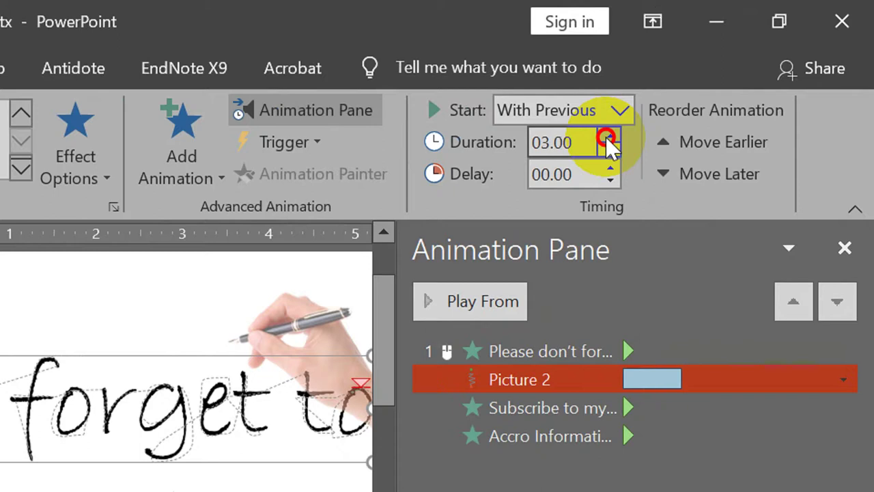
click(697, 92)
click(606, 138)
click(606, 138)
click(606, 137)
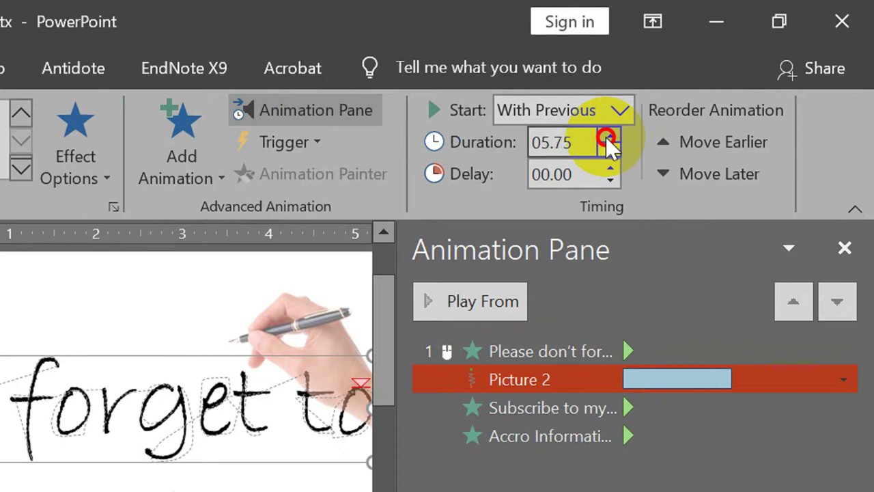
click(606, 137)
click(606, 137)
click(606, 137)
click(606, 138)
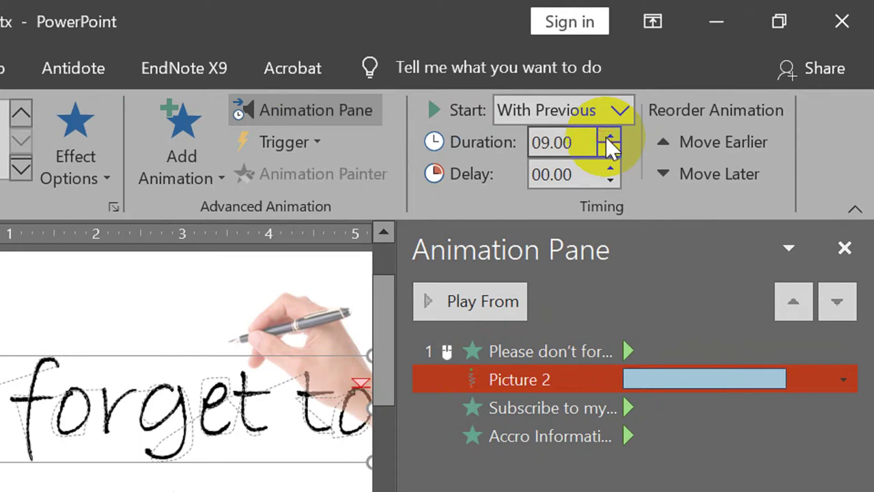
click(610, 153)
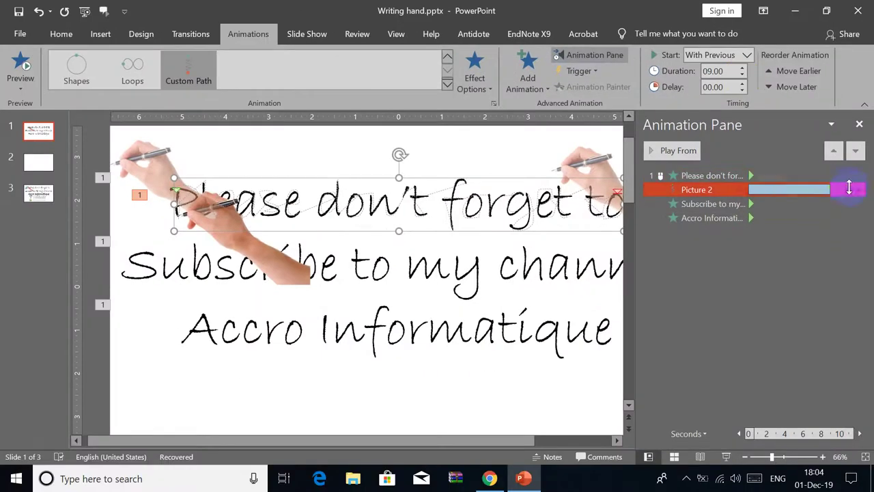
Step: Preview the 9-second hand motion in the slide show
click(859, 191)
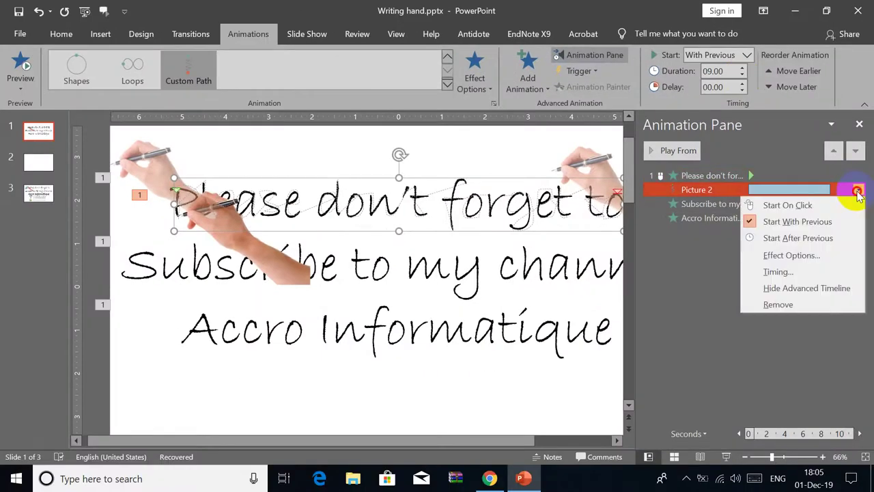
click(859, 191)
click(726, 459)
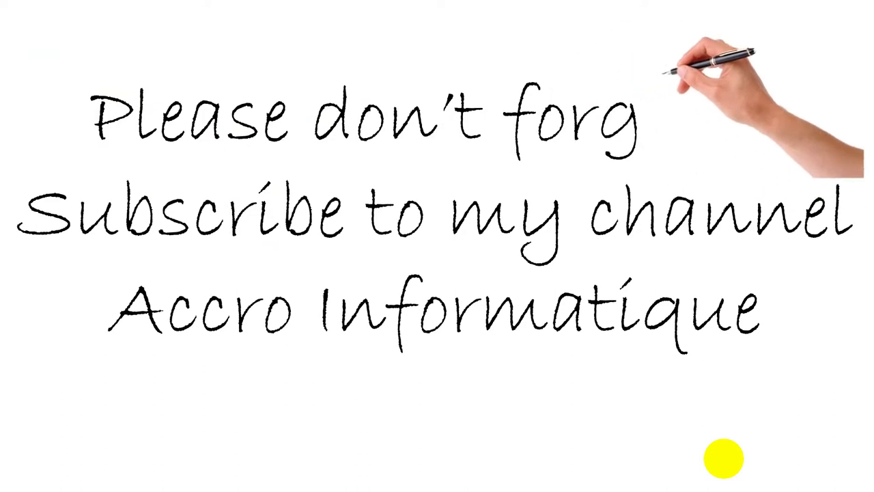
Step: Set Picture 2's motion path Smooth start and Smooth end to 0 sec, then close the pane
key(Escape)
click(767, 193)
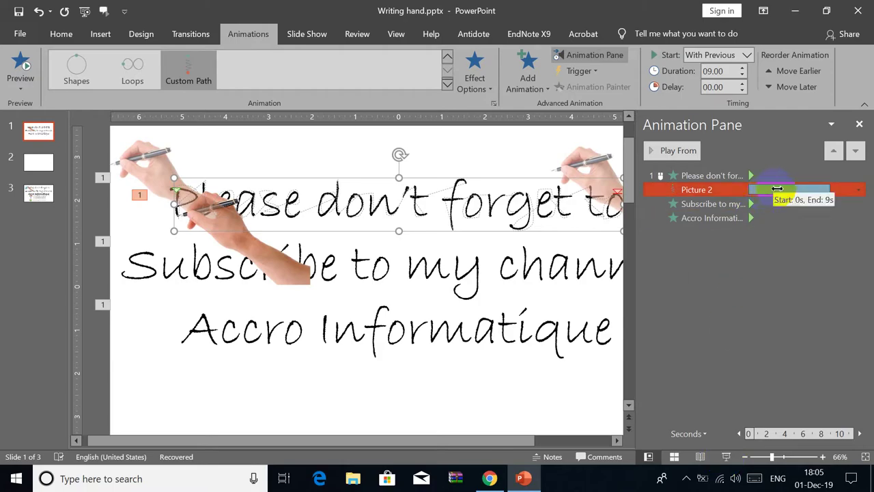
right_click(777, 189)
click(762, 253)
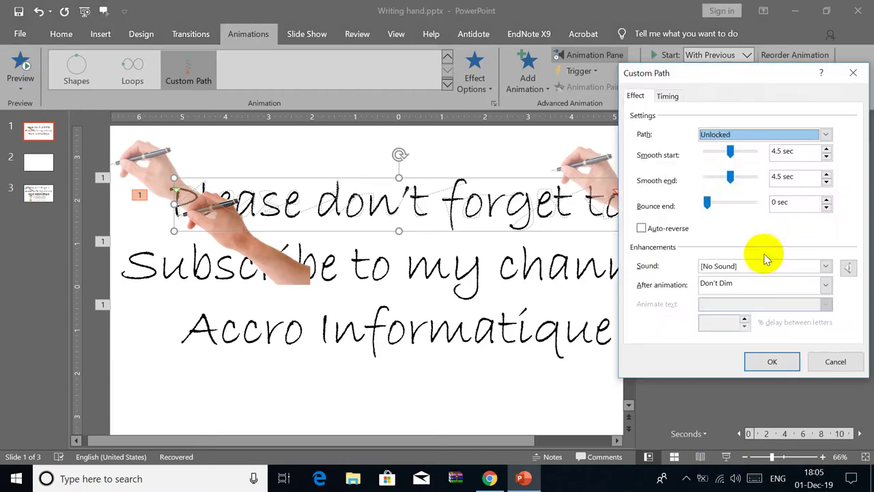
mouse_move(729, 177)
mouse_down()
mouse_move(707, 179)
mouse_move(673, 157)
mouse_up()
click(776, 363)
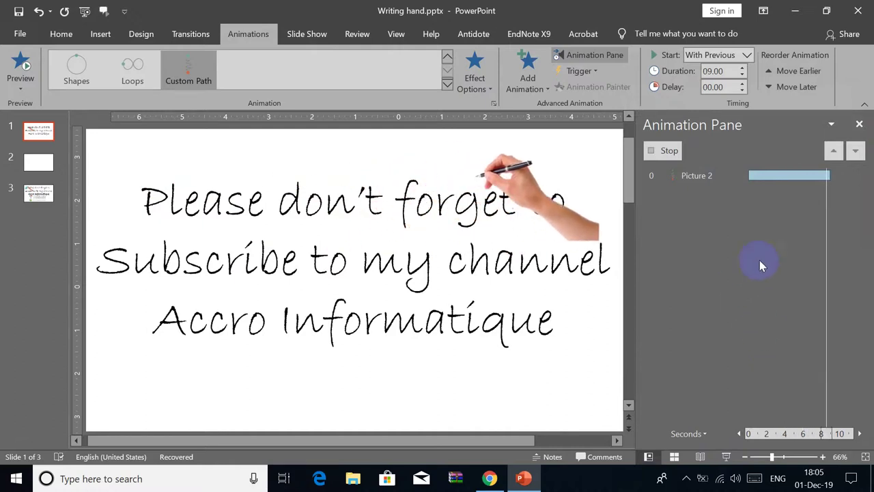
click(859, 124)
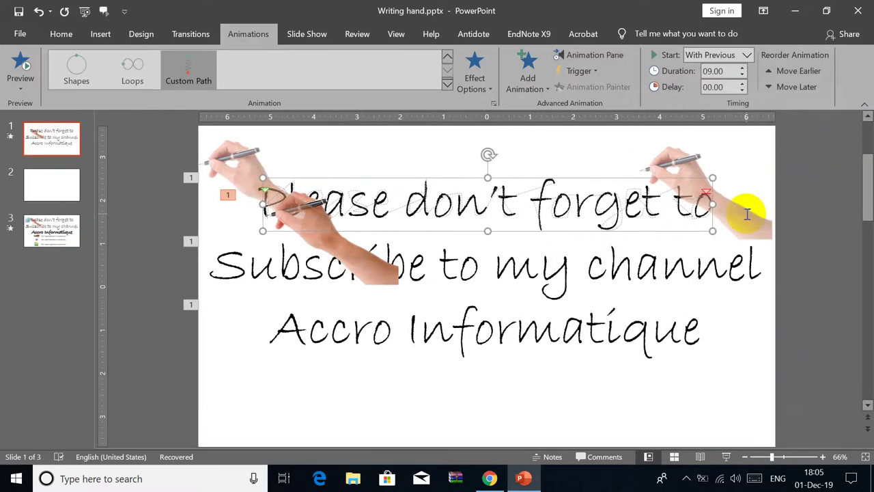
Step: Nudge the hand picture and its path right and down, then preview the slide show
key(Right)
key(Right)
key(Right)
key(Right)
key(Right)
key(Right)
key(Right)
key(Right)
key(Right)
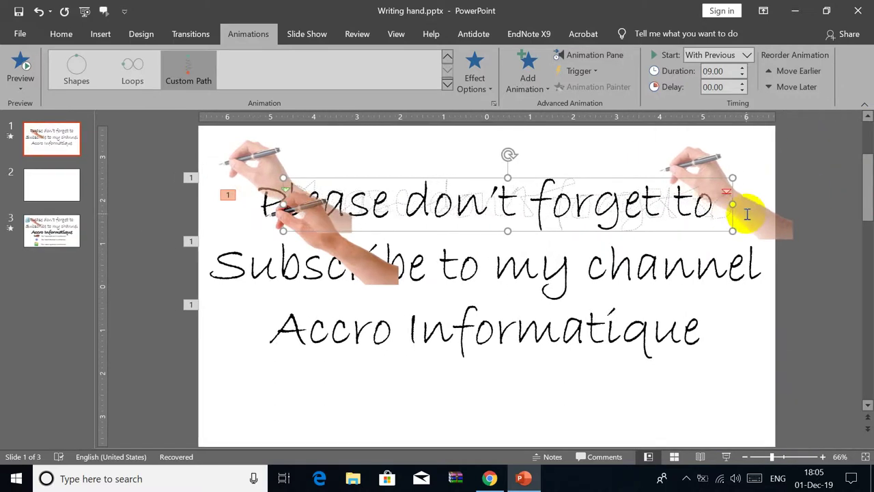
key(Right)
key(Right)
key(Right)
key(Right)
key(Right)
key(Right)
key(Down)
key(Down)
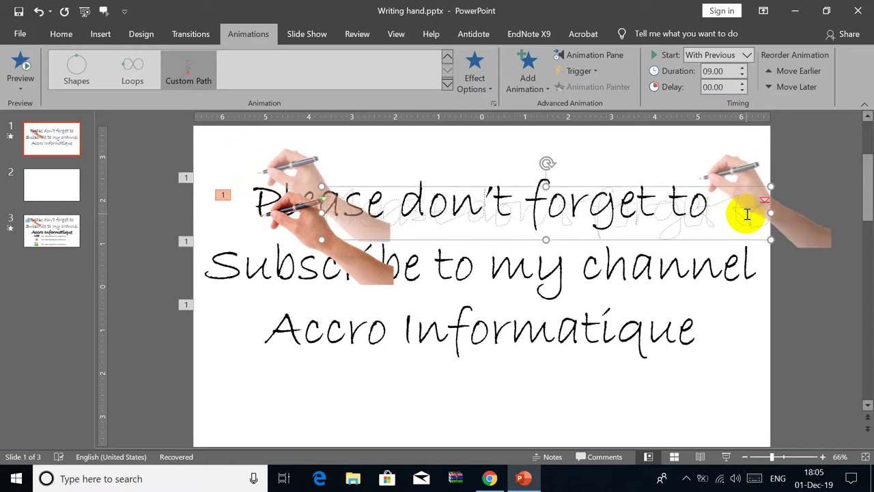
key(Down)
key(Down)
key(Down)
key(Right)
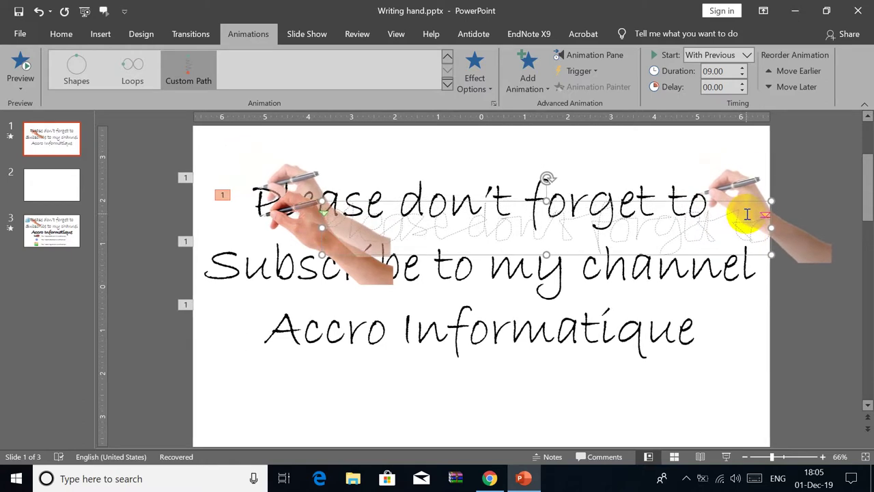
key(Right)
key(Down)
key(Down)
key(Right)
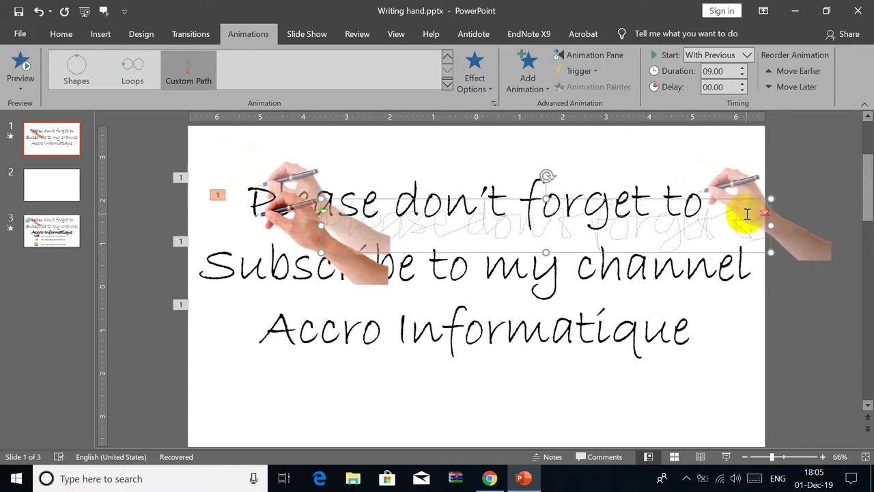
click(727, 455)
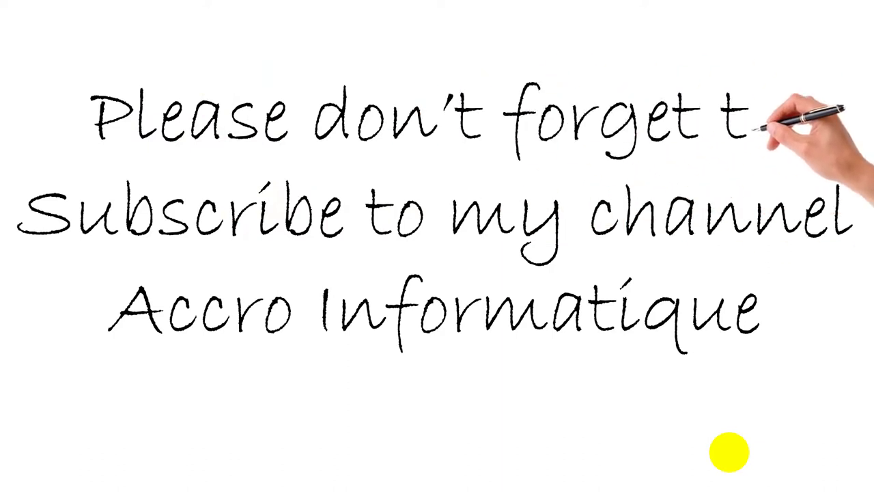
key(Escape)
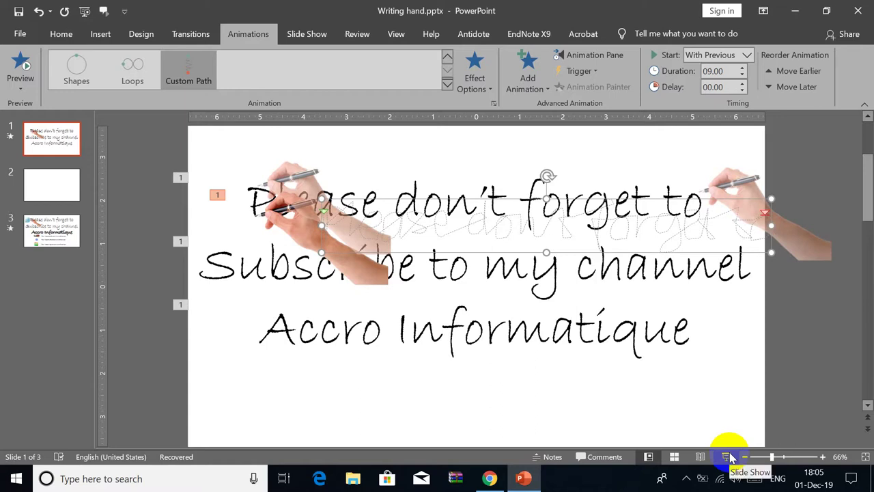
Step: Give the hand a Disappear exit right after its first path, starting After Previous
click(298, 236)
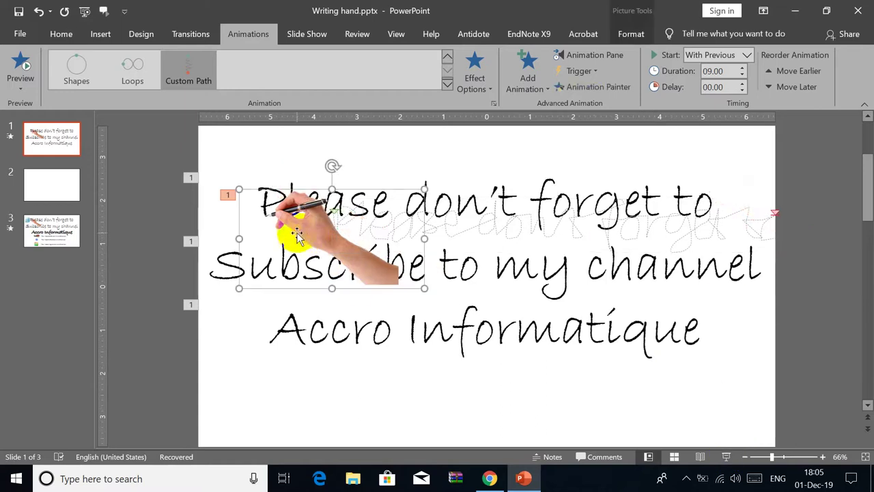
click(531, 83)
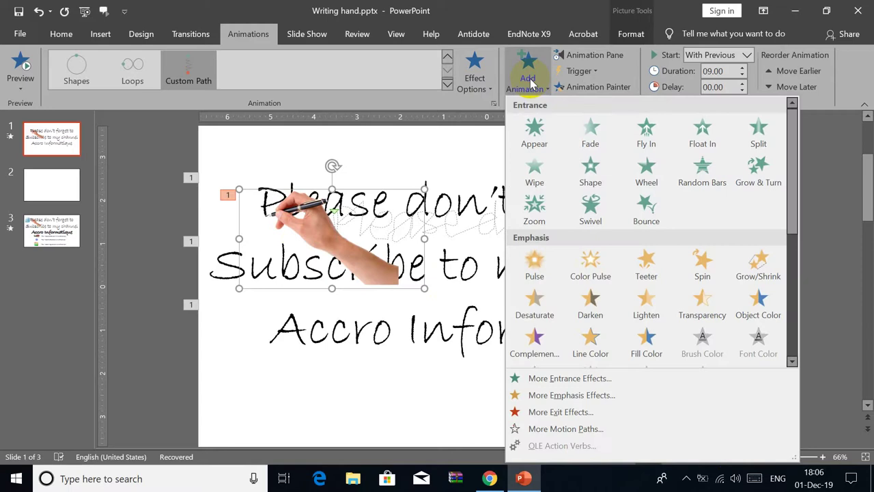
drag(792, 147, 778, 304)
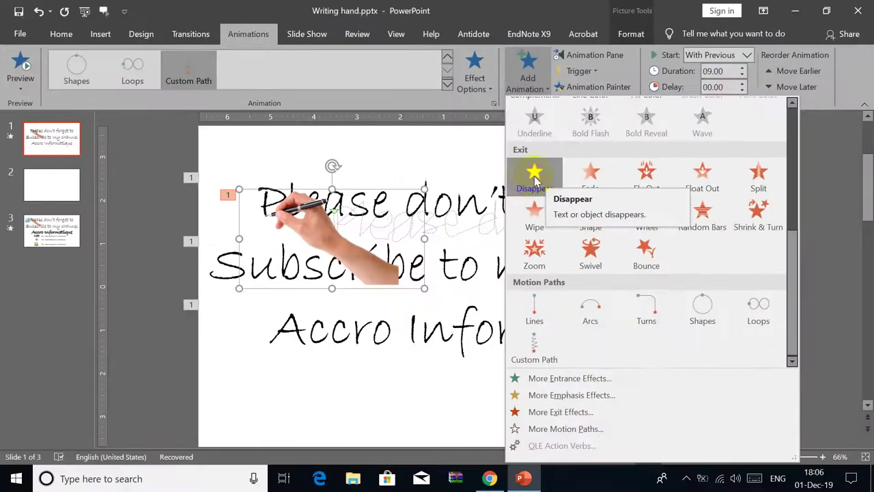
click(535, 179)
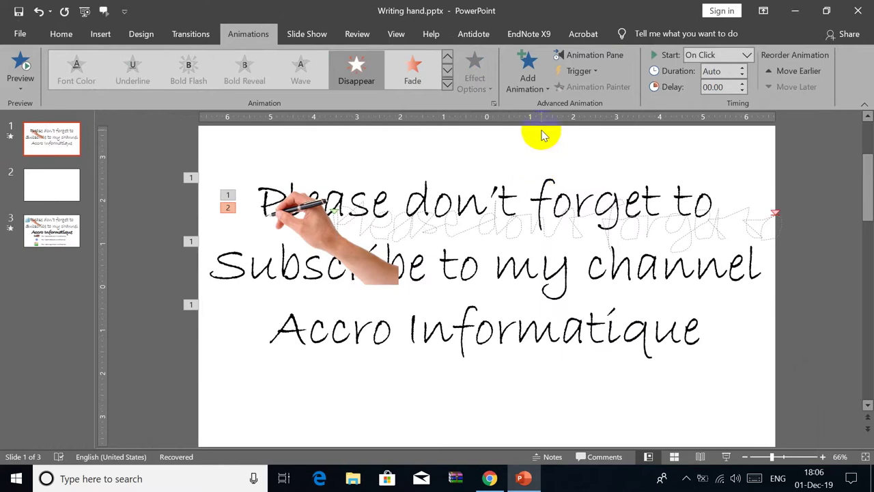
click(589, 55)
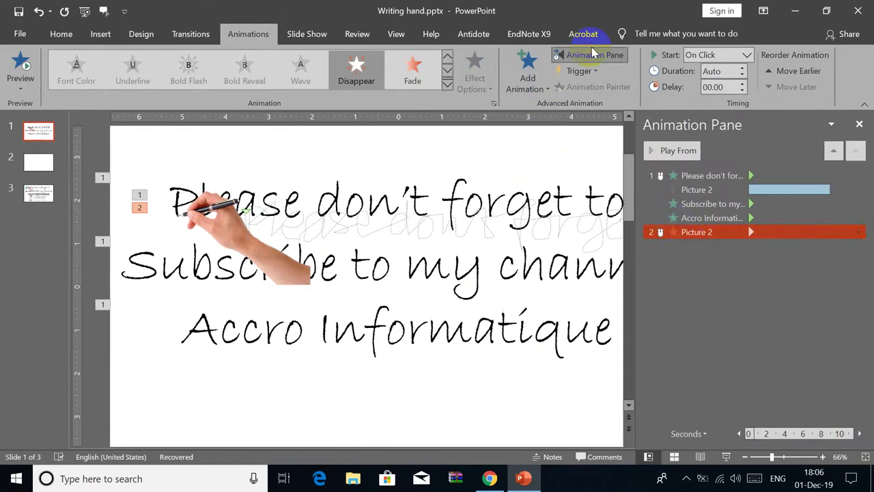
drag(685, 203, 690, 203)
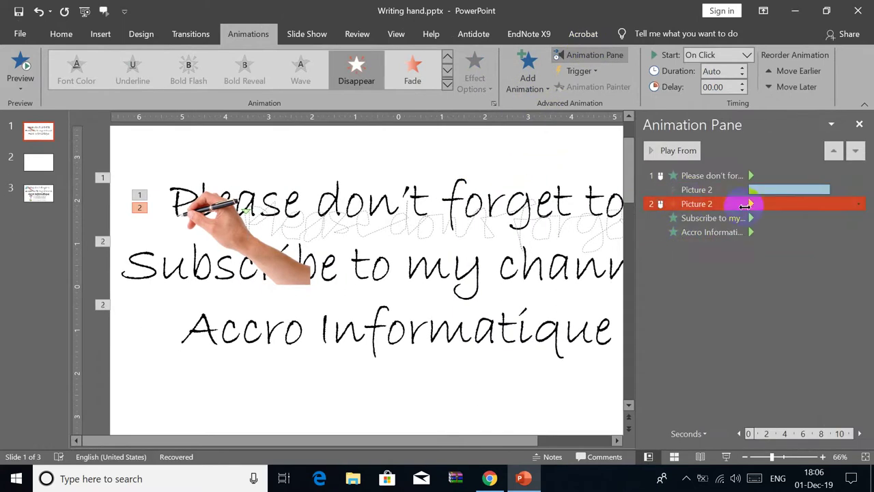
click(859, 203)
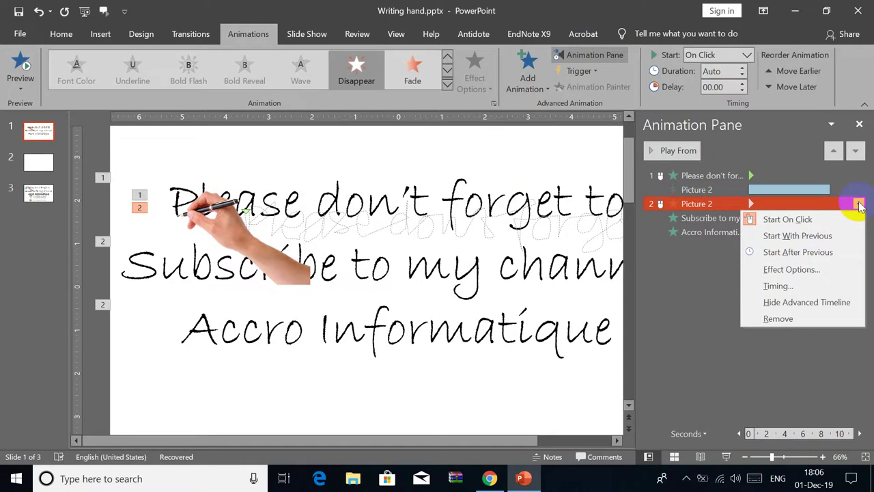
click(834, 256)
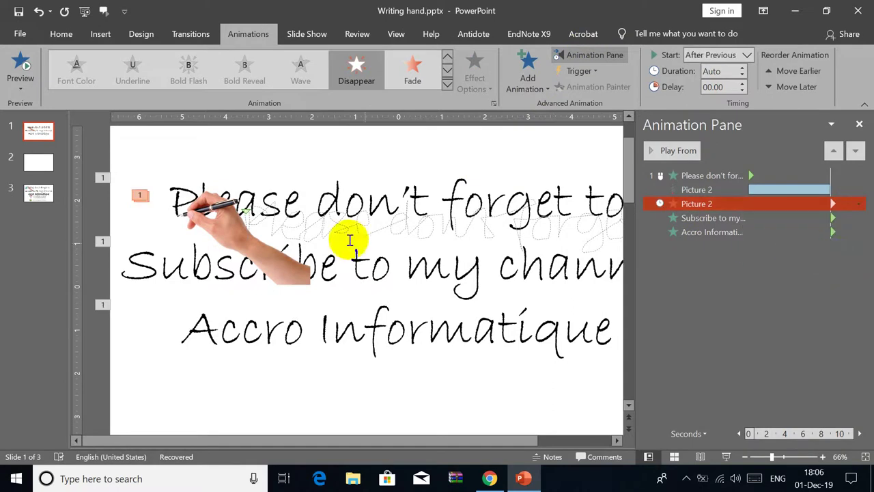
Step: Add an Appear entrance to the hand and move it just before the Subscribe line's reveal
click(246, 232)
click(527, 81)
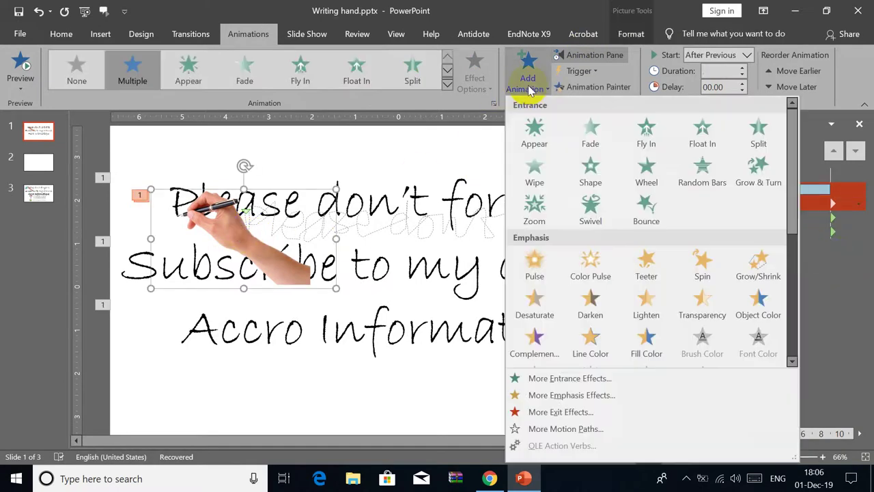
click(534, 131)
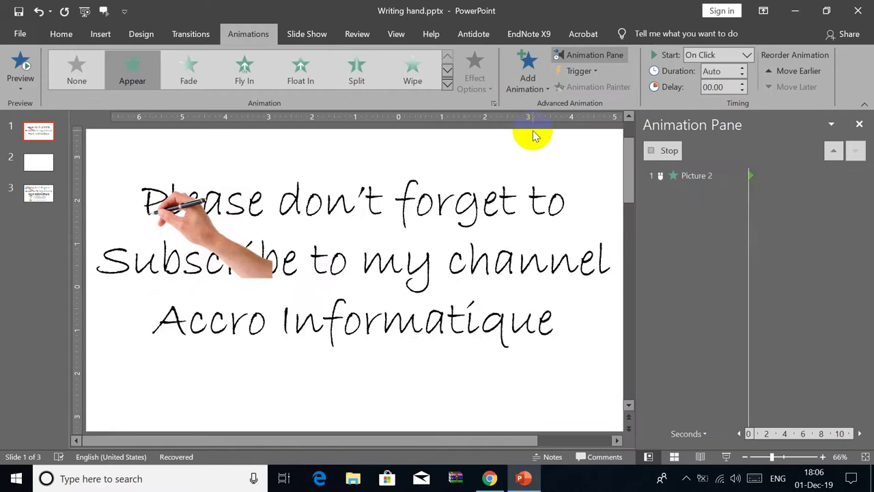
click(687, 249)
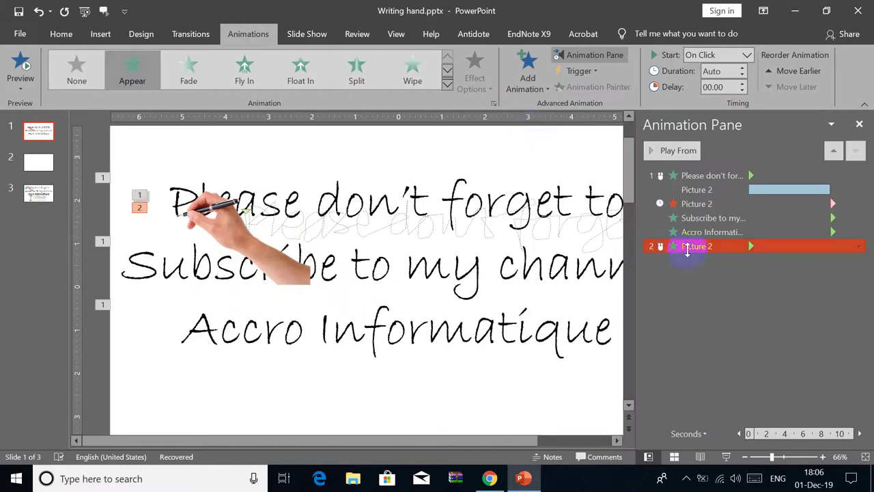
drag(687, 214, 687, 212)
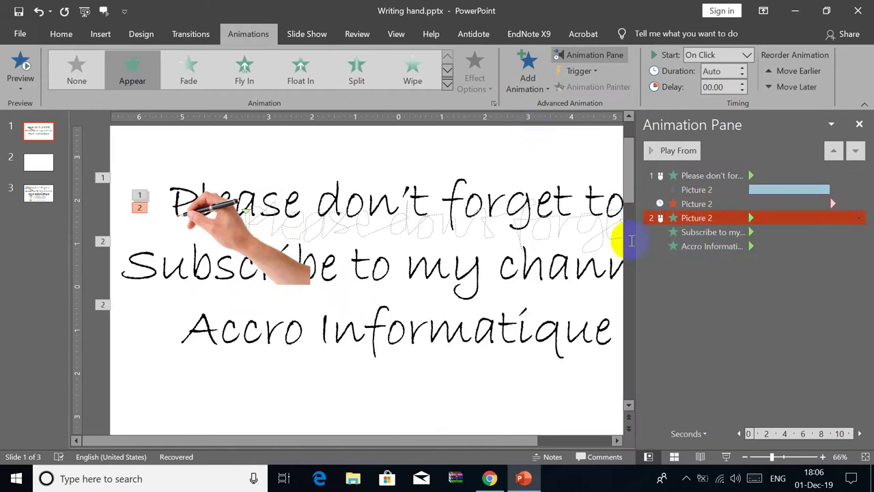
click(238, 237)
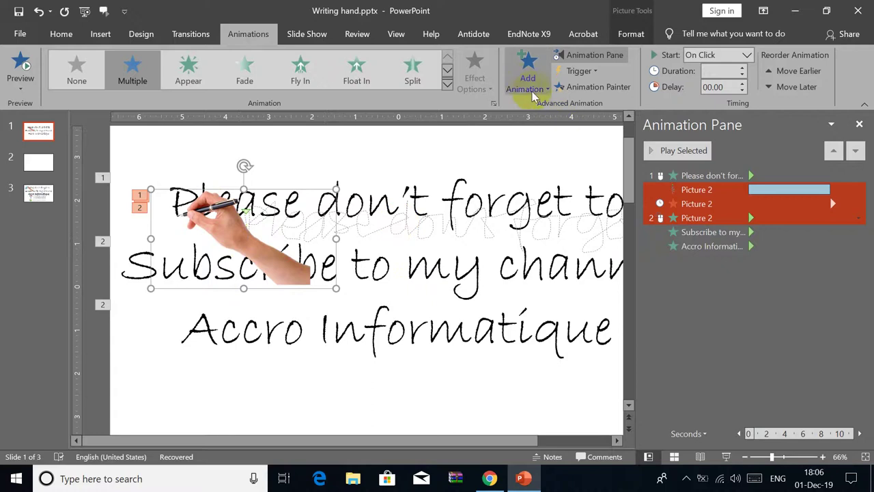
Step: Draw a custom motion path for the hand from line one's end along 'Subscribe to my channel'
click(859, 125)
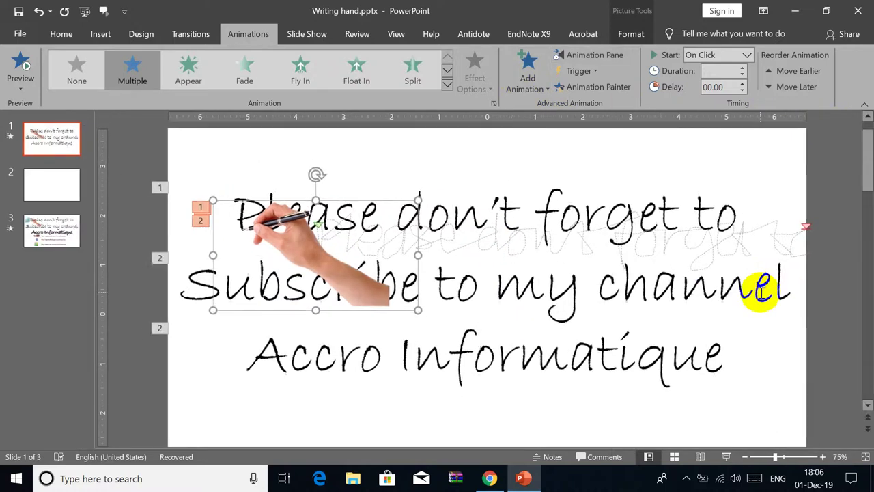
click(528, 73)
drag(790, 121, 791, 269)
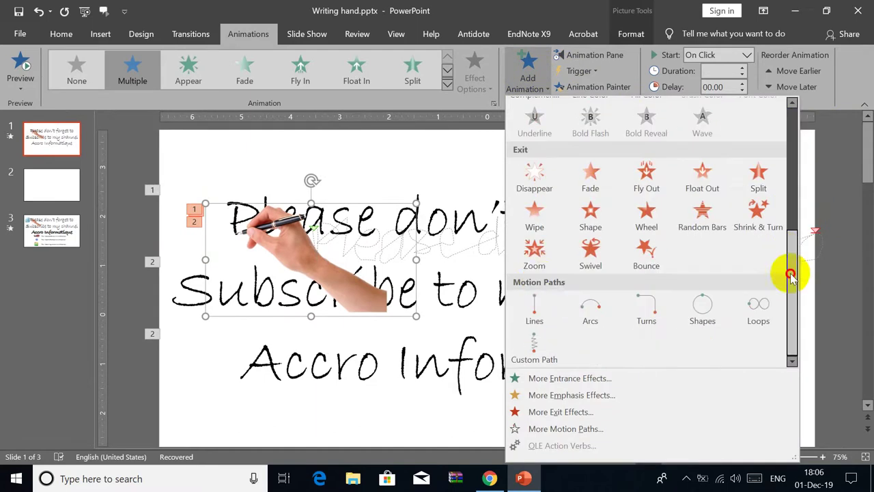
click(538, 313)
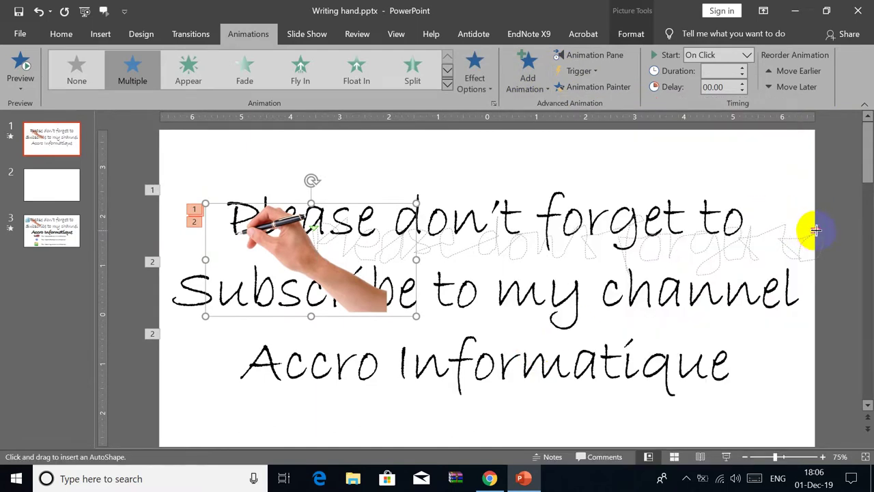
drag(809, 227, 206, 278)
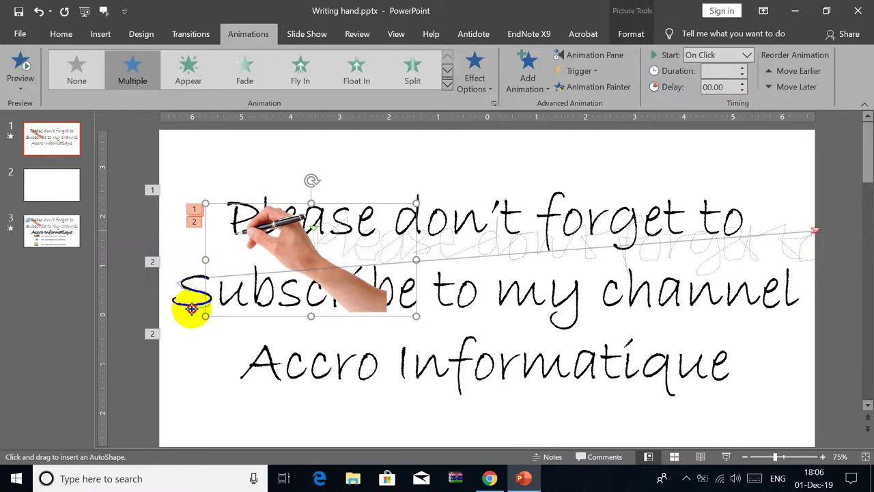
mouse_move(173, 301)
mouse_down()
mouse_move(220, 287)
mouse_move(211, 307)
mouse_move(234, 289)
mouse_move(239, 307)
mouse_move(254, 294)
mouse_move(250, 264)
mouse_move(244, 280)
mouse_move(272, 300)
mouse_move(249, 297)
mouse_move(292, 285)
mouse_move(291, 306)
mouse_move(317, 290)
mouse_up()
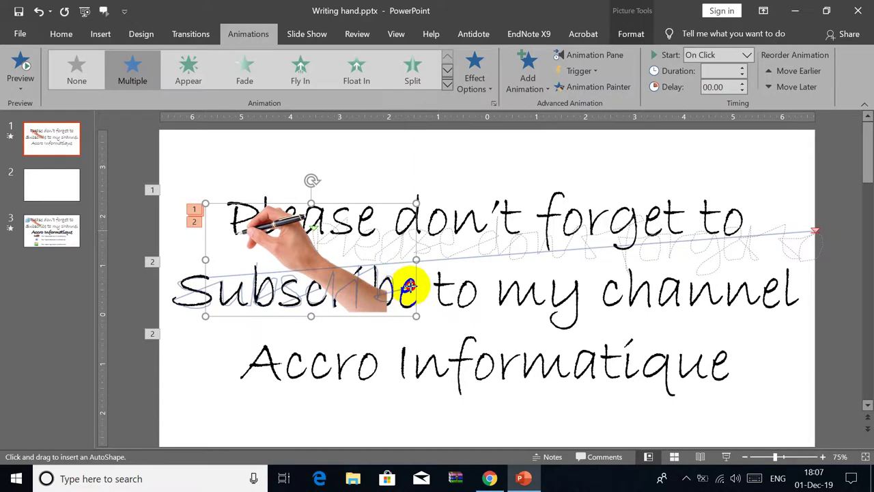
mouse_move(409, 279)
mouse_down()
mouse_move(405, 305)
mouse_move(437, 274)
mouse_move(440, 303)
mouse_move(441, 290)
mouse_move(474, 298)
mouse_move(470, 278)
mouse_move(502, 299)
mouse_move(511, 287)
mouse_move(517, 303)
mouse_move(552, 283)
mouse_move(566, 303)
mouse_move(572, 279)
mouse_move(578, 322)
mouse_move(552, 321)
mouse_move(564, 307)
mouse_move(611, 293)
mouse_move(609, 283)
mouse_move(609, 307)
mouse_move(620, 296)
mouse_move(624, 263)
mouse_move(628, 297)
mouse_move(642, 285)
mouse_move(654, 306)
mouse_move(673, 283)
mouse_move(685, 306)
mouse_move(699, 282)
mouse_move(707, 297)
mouse_move(723, 286)
mouse_move(754, 303)
mouse_move(765, 279)
mouse_move(761, 303)
mouse_move(783, 304)
mouse_move(781, 267)
mouse_move(787, 299)
mouse_move(802, 294)
mouse_up()
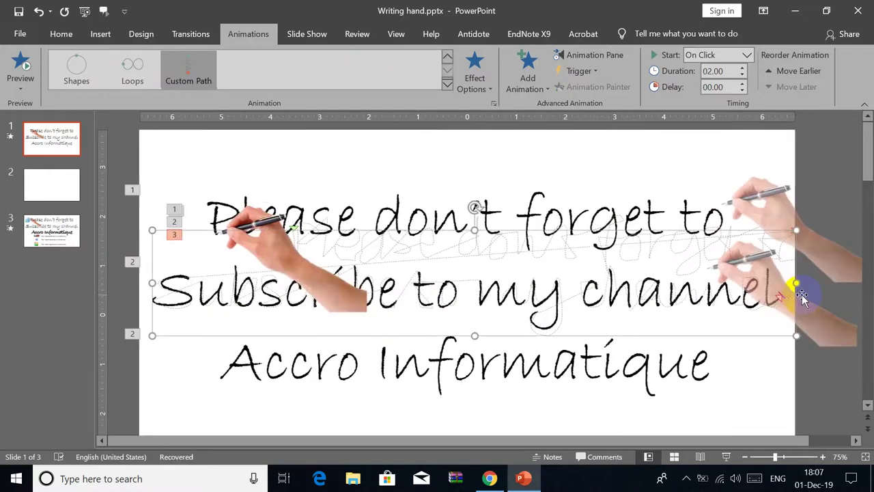
Step: Move the hand's new custom path above the 'Subscribe to my...' animation
click(579, 56)
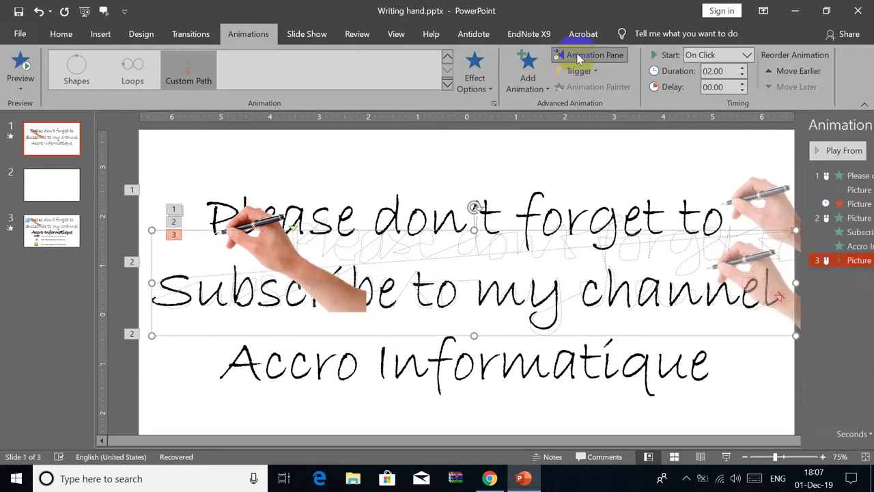
click(657, 260)
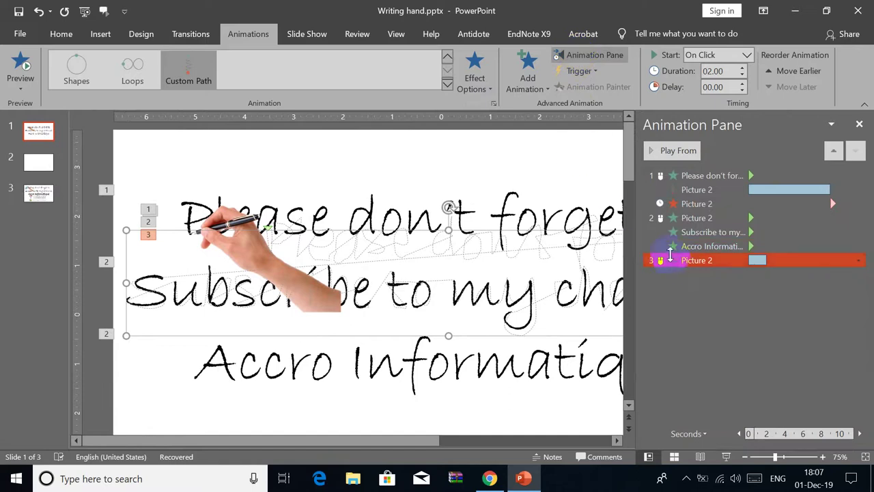
drag(674, 260, 674, 231)
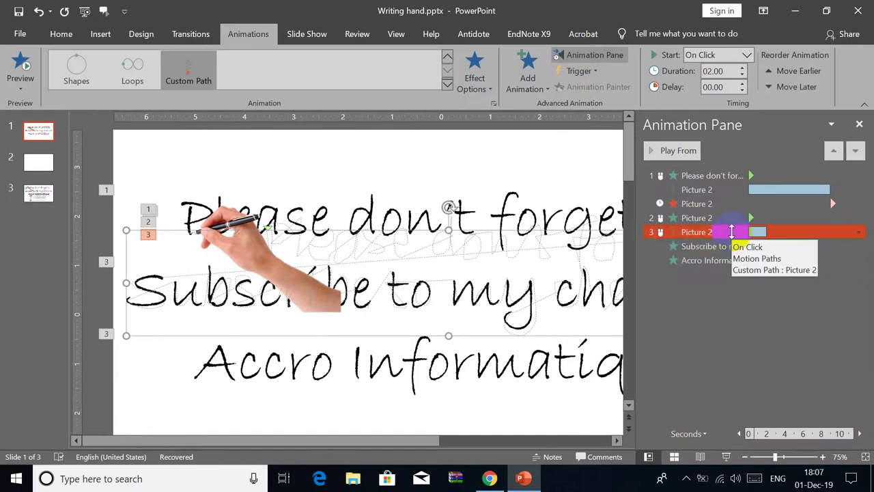
Step: Set the custom path's smooth start and smooth end to 0 sec for constant speed
right_click(731, 231)
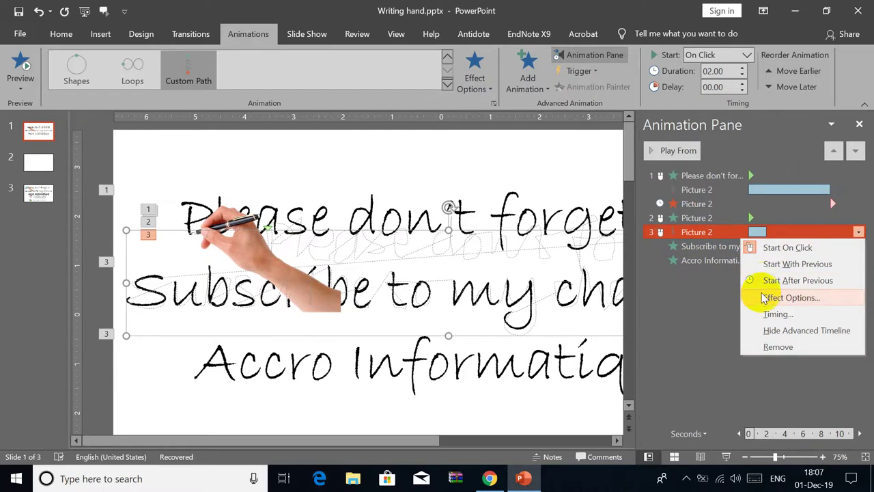
click(763, 299)
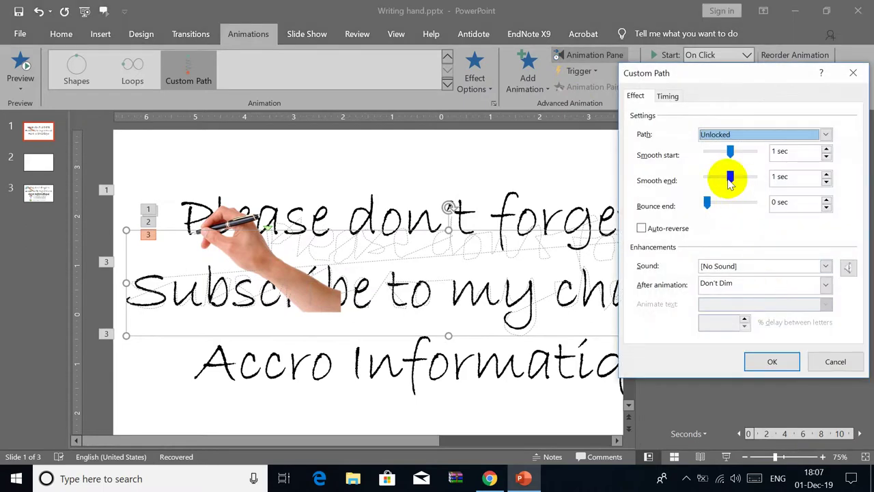
drag(730, 178, 650, 179)
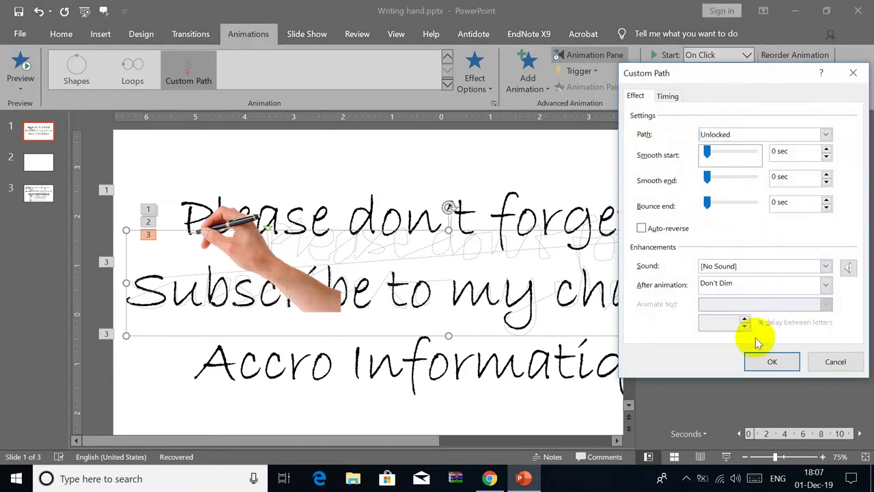
click(772, 366)
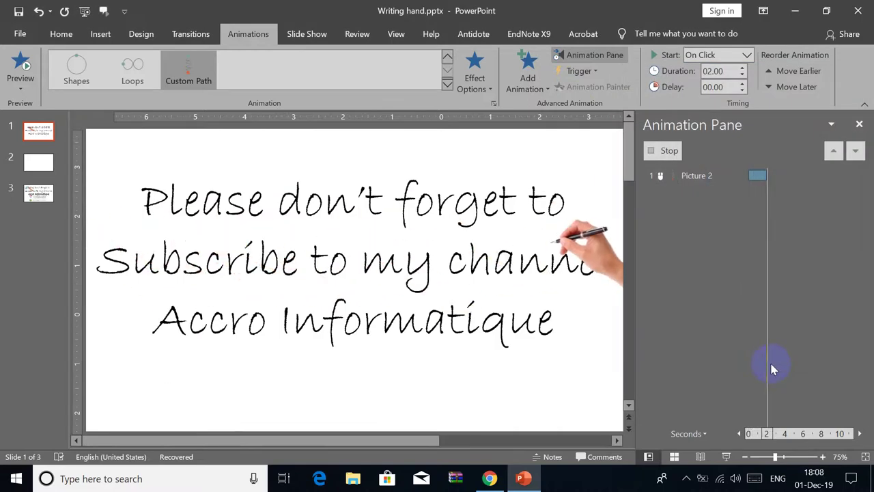
click(860, 125)
Step: Insert a text box below the third line with an enlarged font size
click(557, 54)
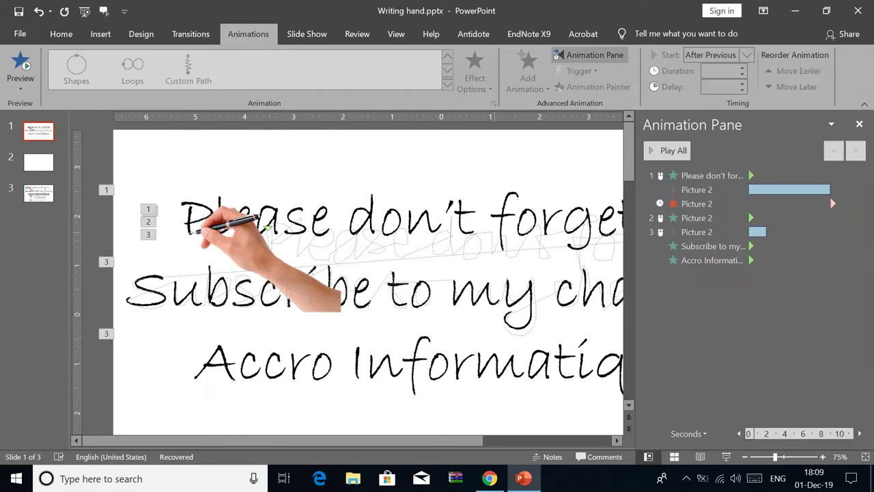
click(859, 124)
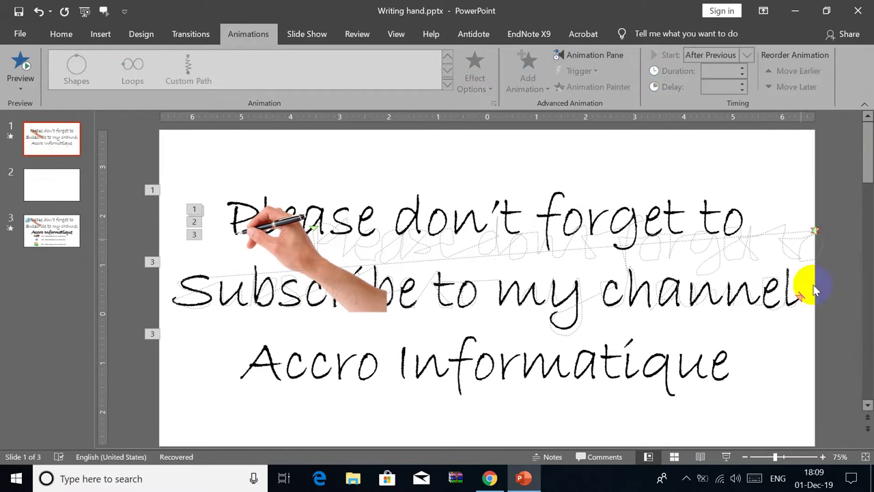
click(864, 457)
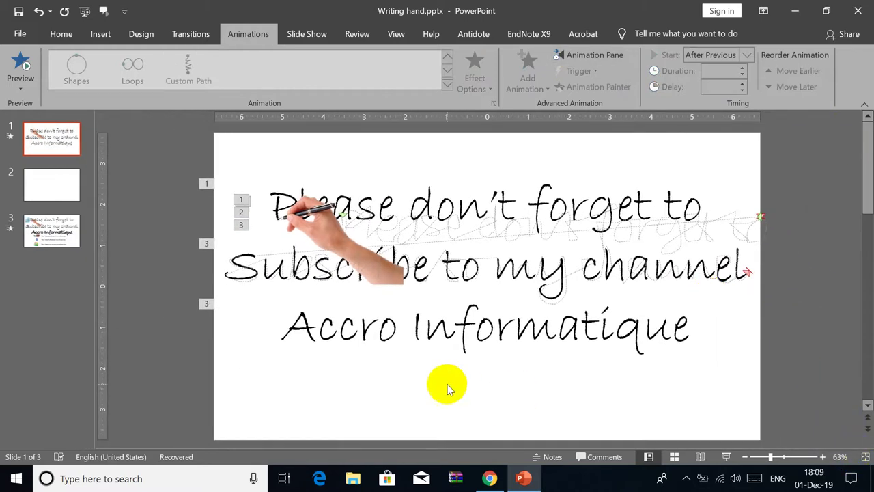
click(100, 34)
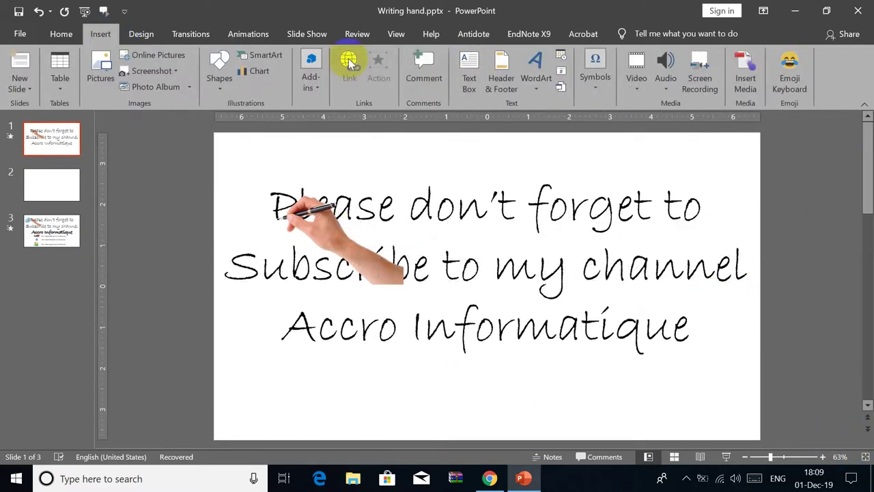
click(478, 65)
click(280, 377)
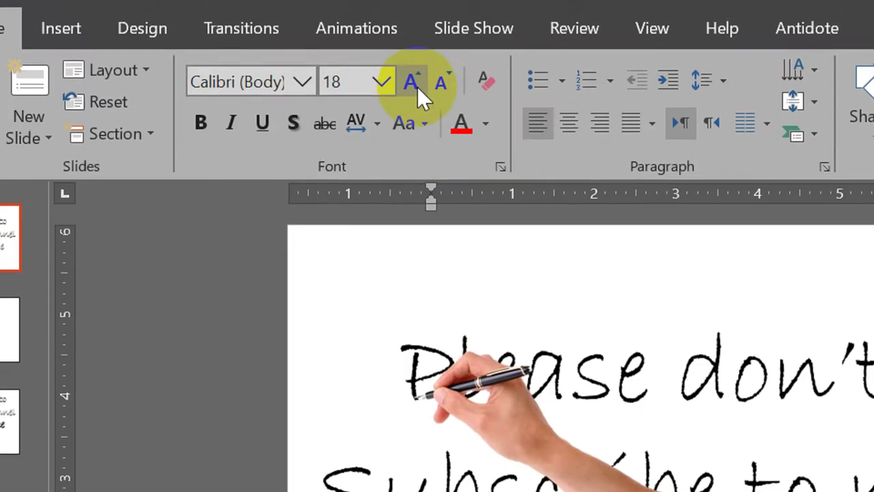
click(418, 87)
click(414, 113)
click(413, 113)
click(414, 113)
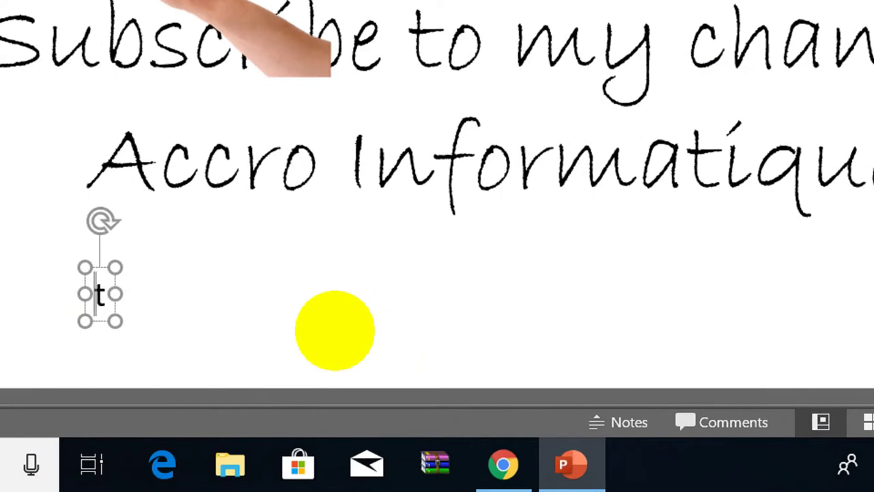
Step: Type the note 'he second lines = 20 letters', then delete the note box
text(he se)
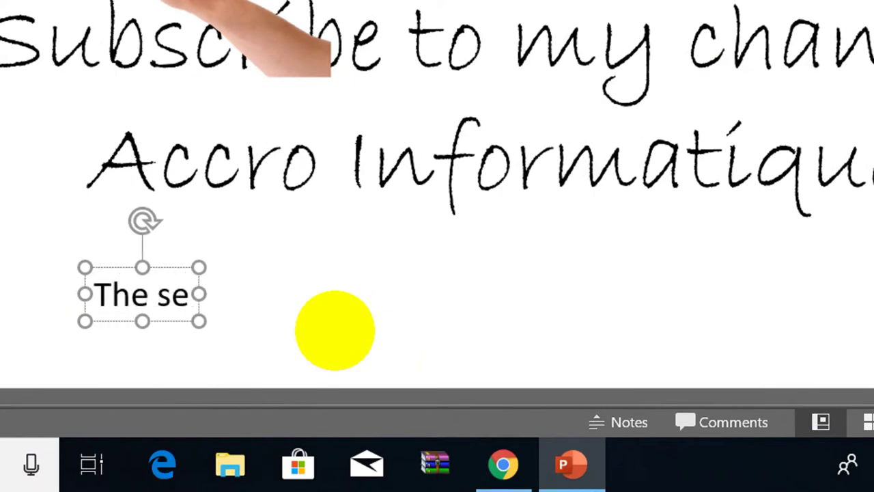
text(cond )
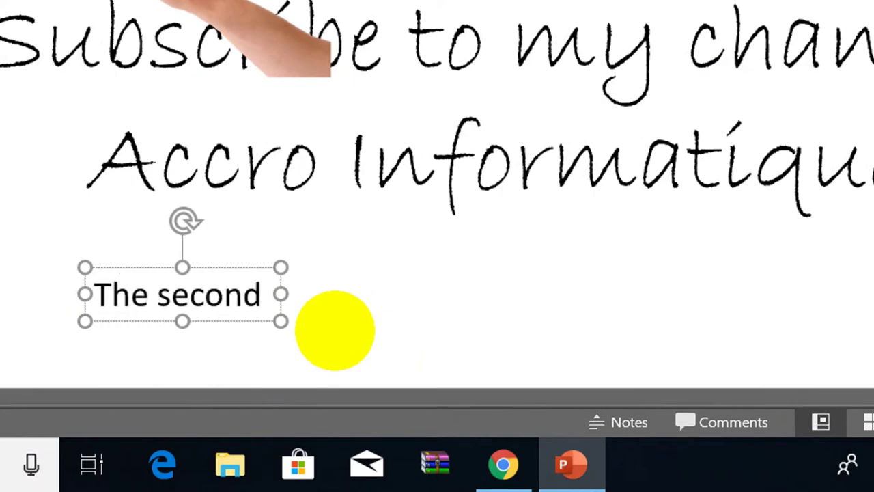
text(lines)
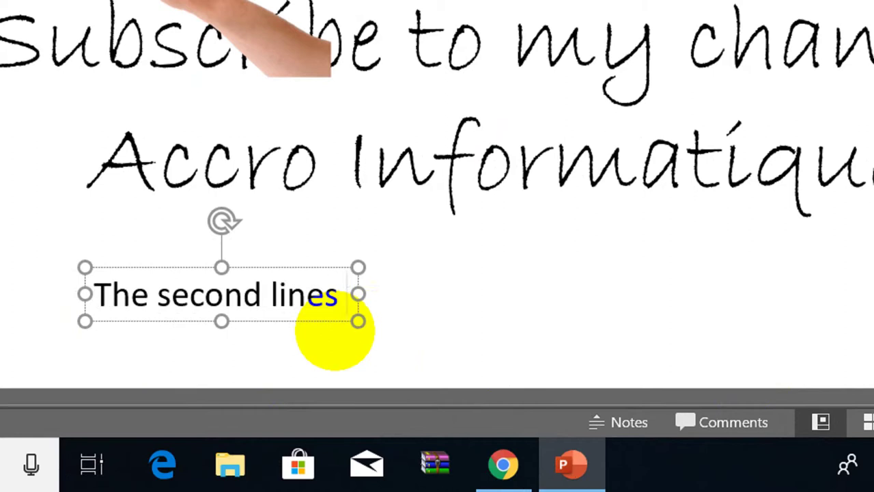
text( = 20 )
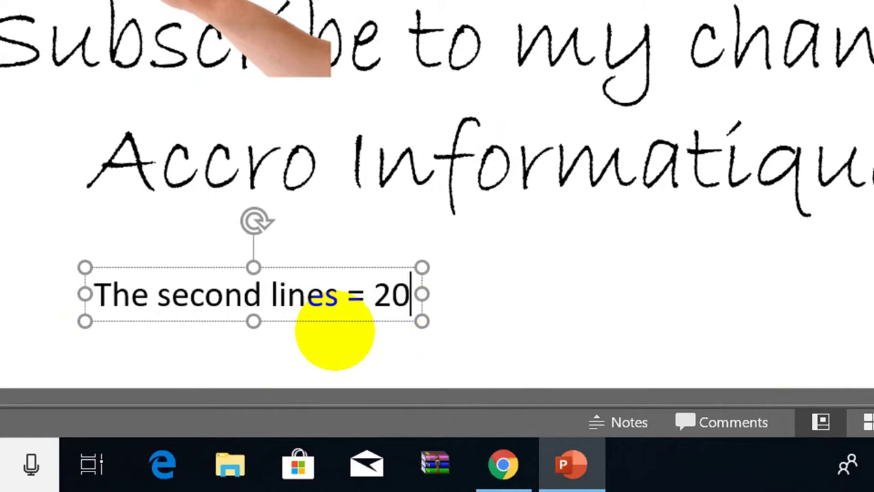
text(letters)
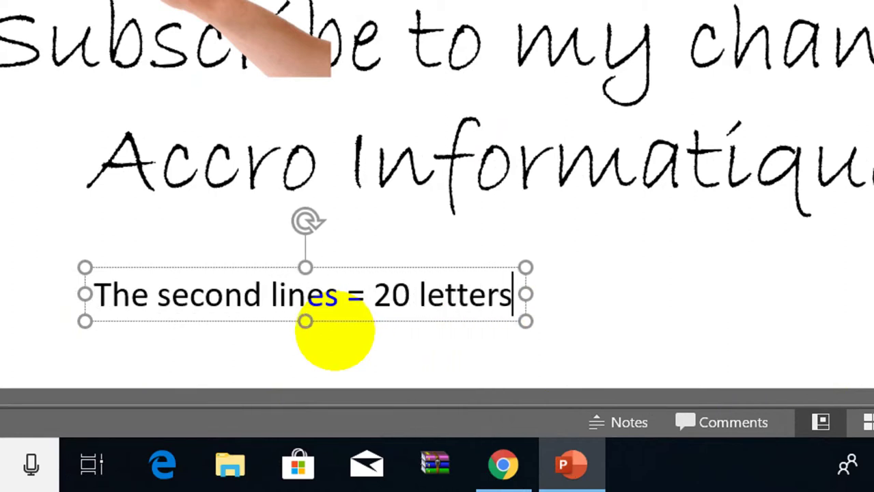
key(Return)
text(So time will be 10 seconds)
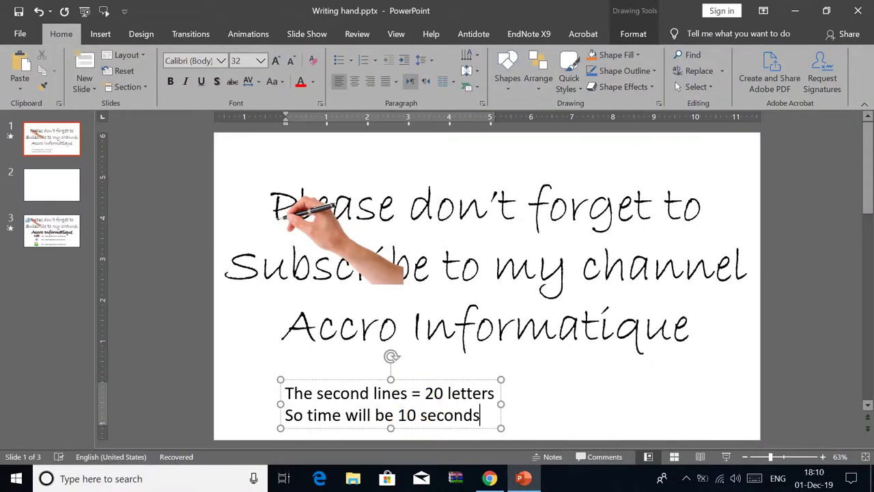
click(444, 380)
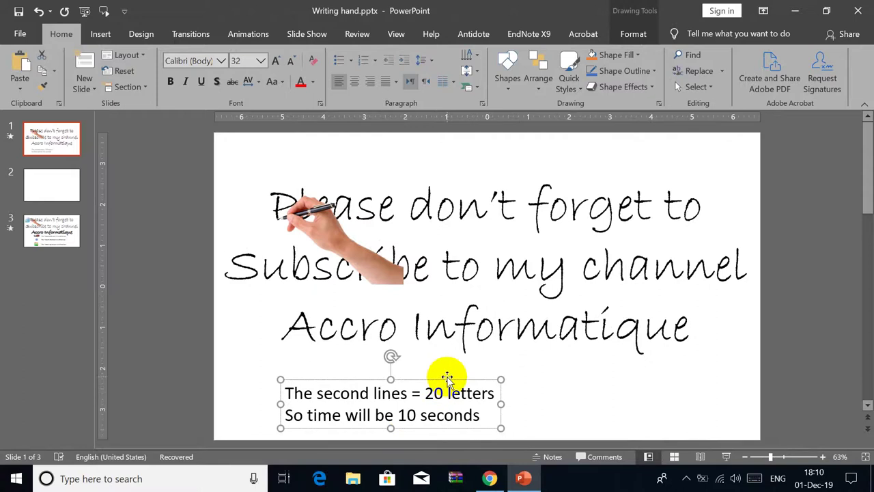
key(Delete)
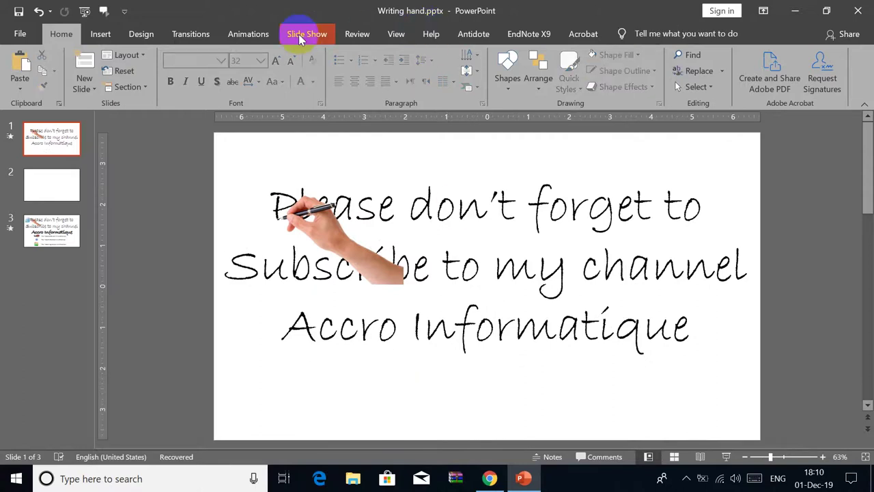
Step: Raise the duration of the hand's second-line motion path to 10.00 seconds
click(265, 35)
click(594, 54)
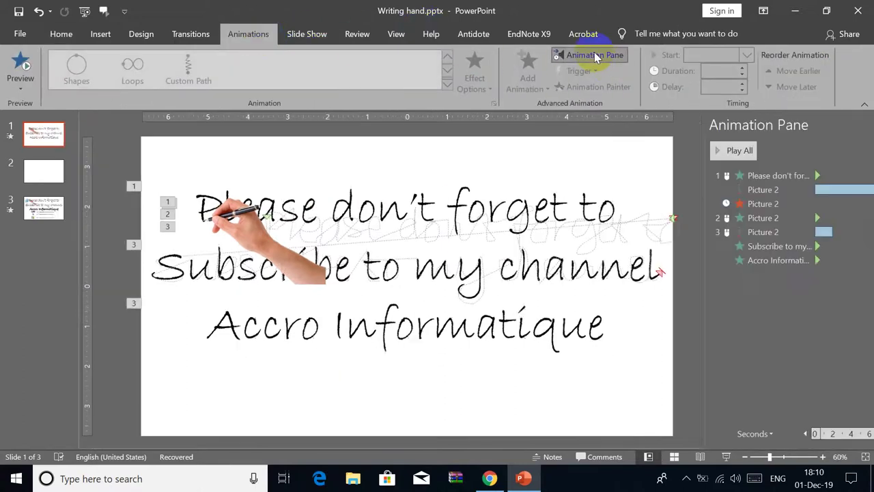
click(498, 258)
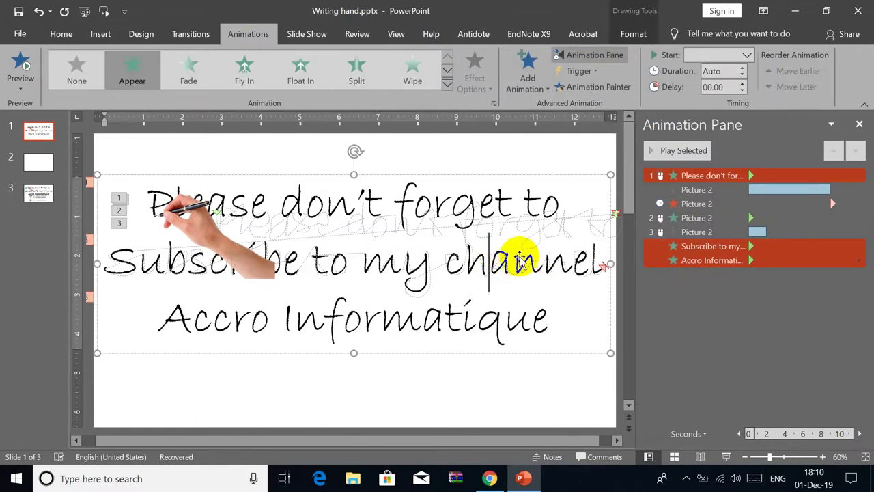
click(657, 232)
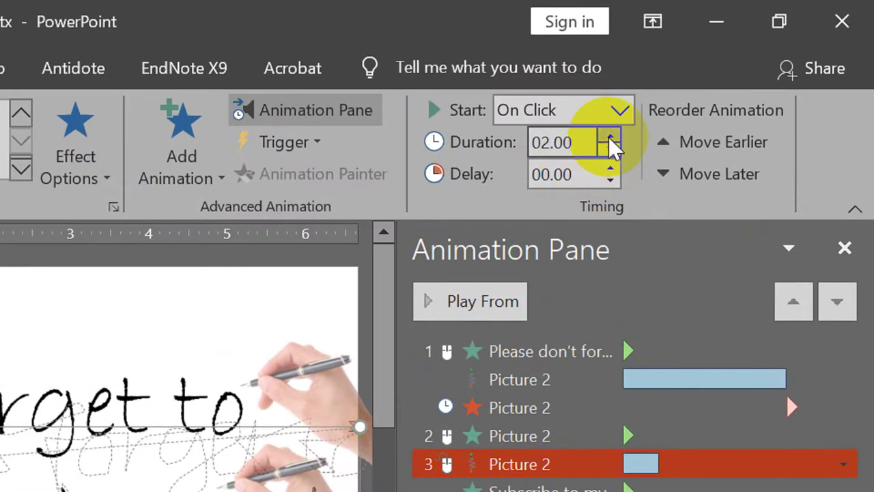
click(742, 69)
click(610, 140)
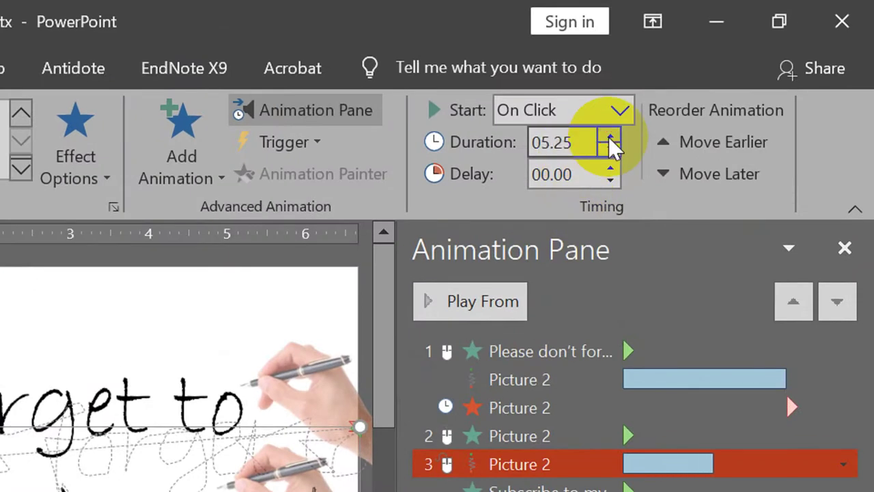
click(610, 140)
click(610, 140)
click(610, 140)
click(610, 140)
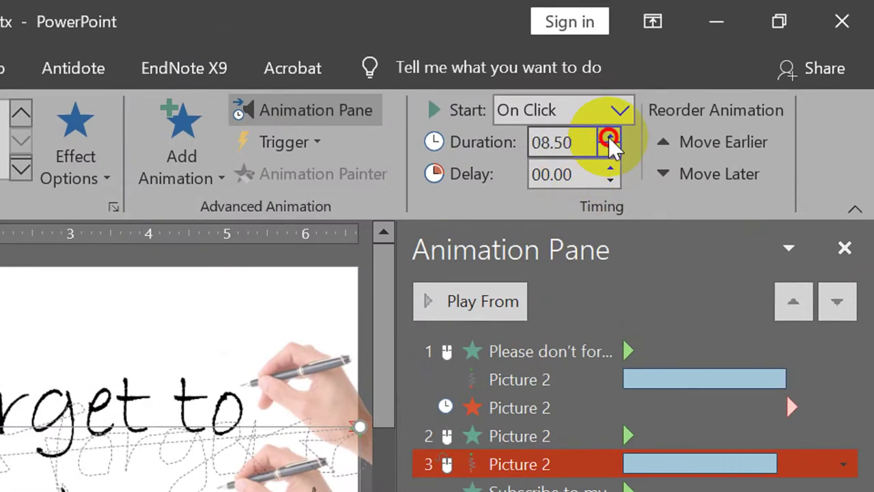
click(610, 140)
click(609, 137)
click(608, 138)
click(609, 138)
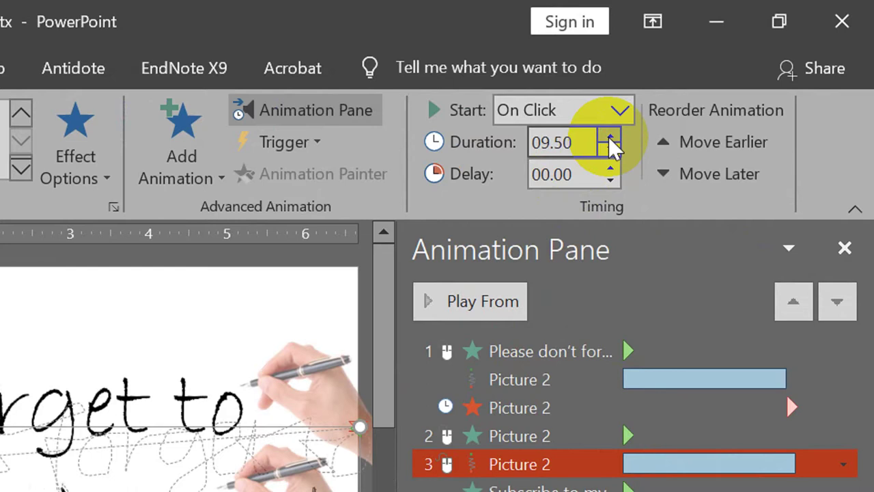
click(609, 137)
click(608, 137)
click(609, 137)
click(610, 148)
click(610, 149)
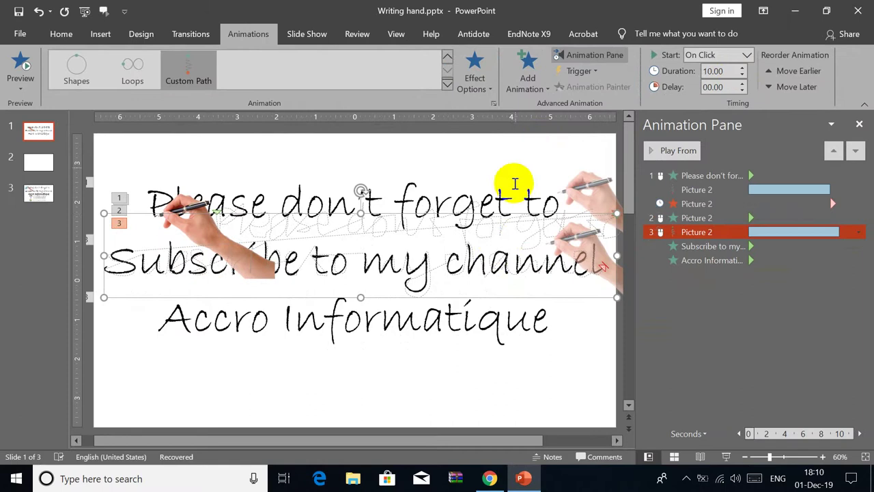
Step: Preview the slide show to check the hand's timing along line two
click(859, 232)
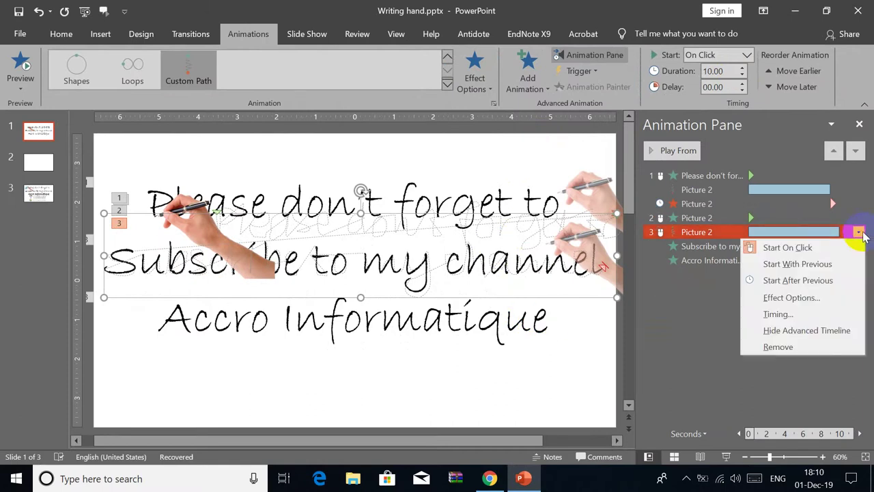
click(605, 351)
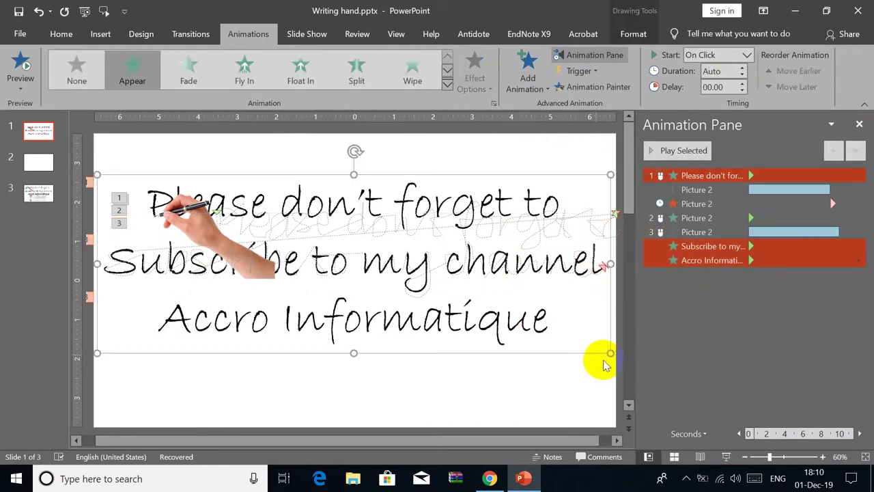
click(727, 457)
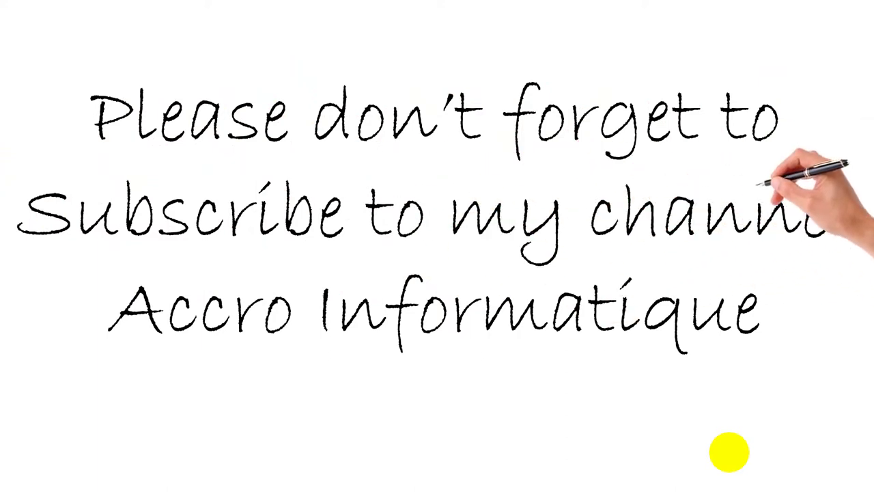
key(Escape)
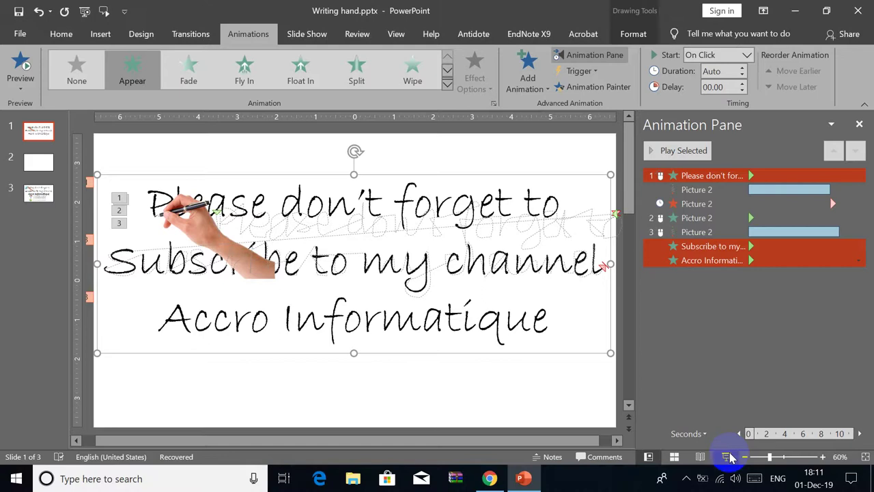
Step: Set the hand's second Appear entrance to start With Previous
click(686, 218)
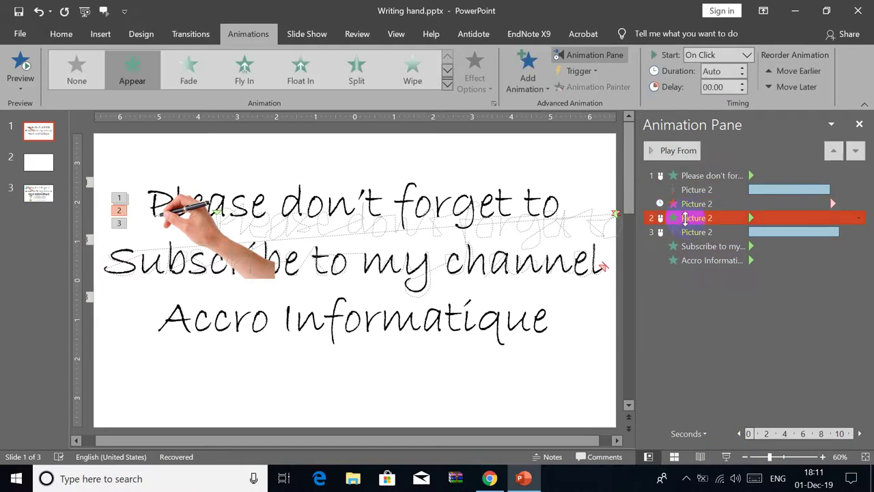
click(859, 218)
click(803, 250)
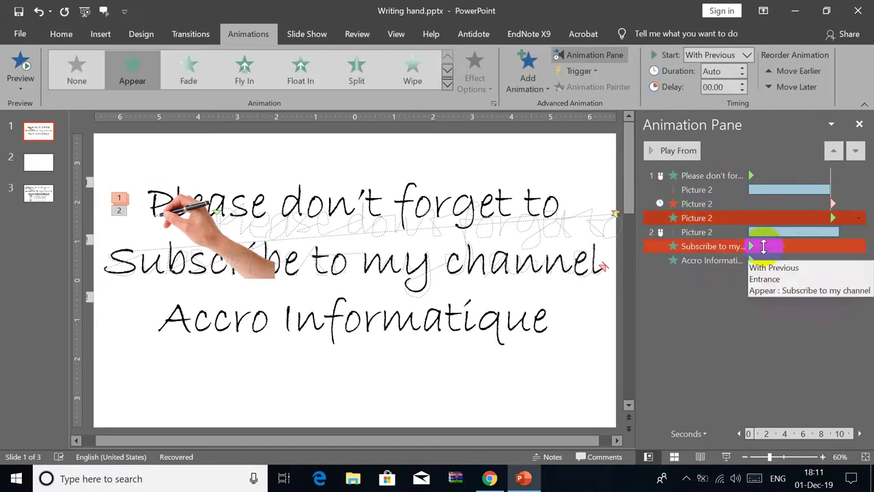
Step: Set the hand's second-line motion path to start After Previous, then preview the slide show
click(724, 232)
click(858, 232)
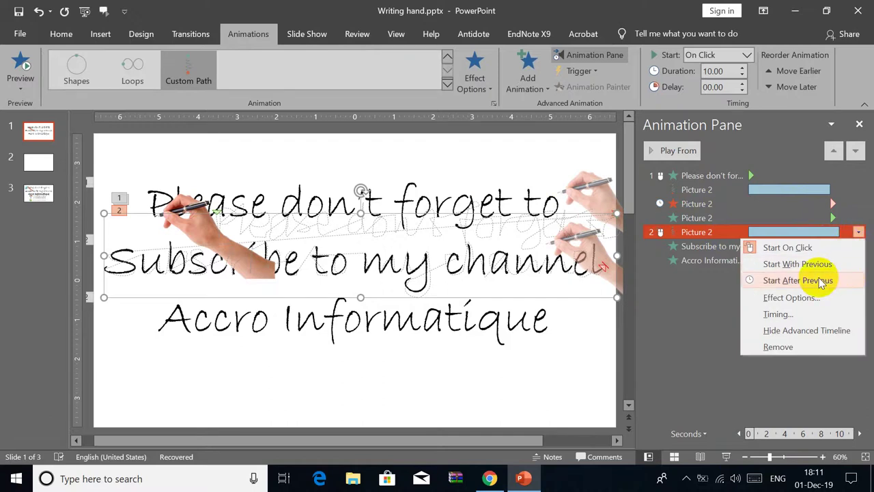
click(821, 282)
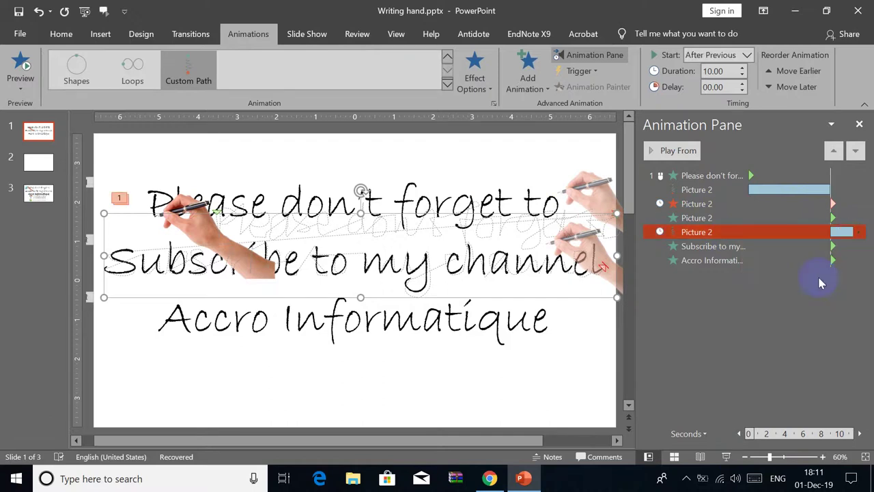
click(724, 458)
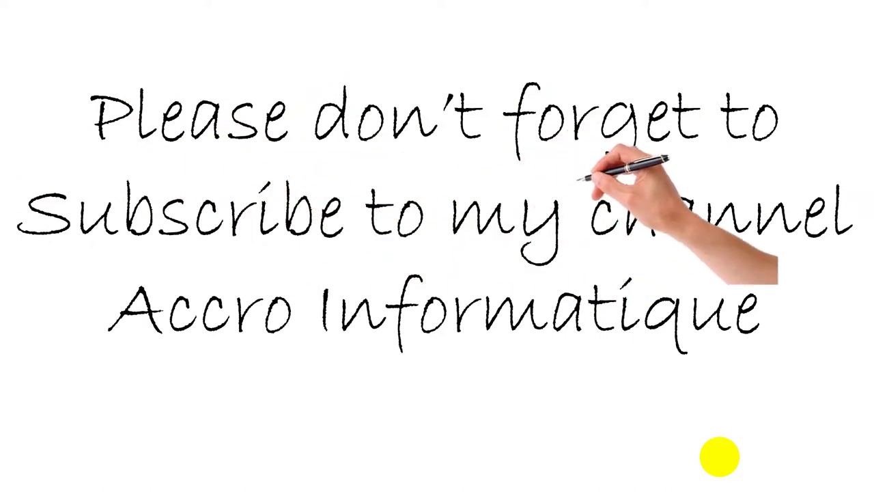
key(Escape)
Step: Set the 'Subscribe to my channel' reveal to start After Previous and preview the result
click(775, 248)
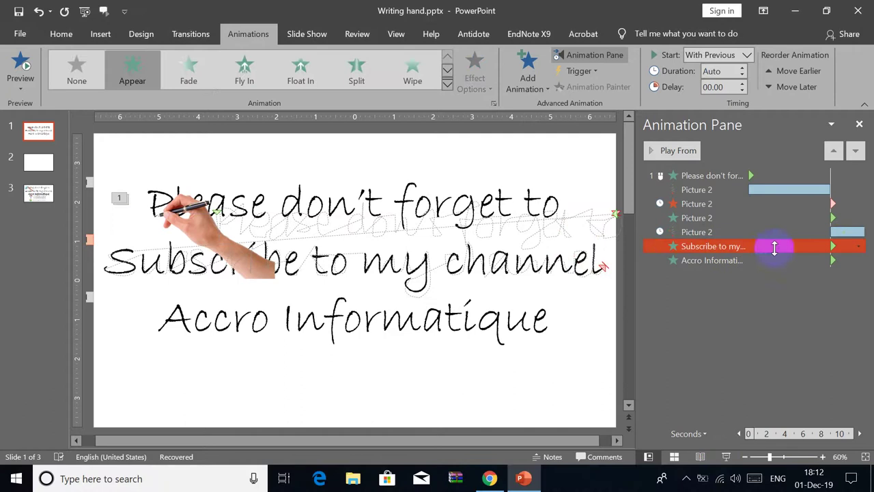
click(858, 248)
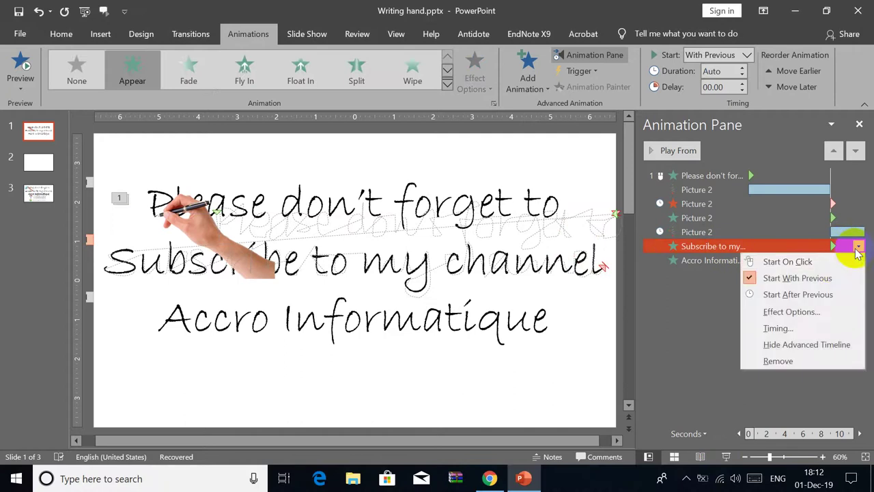
click(798, 296)
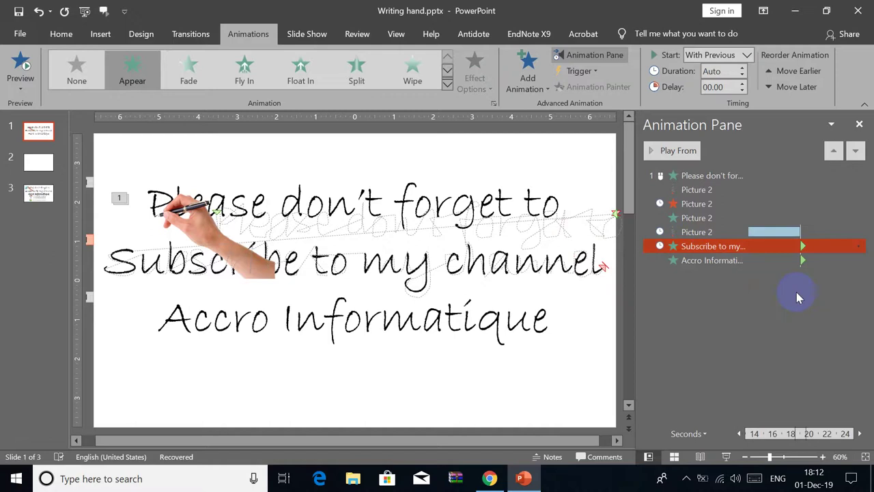
click(729, 456)
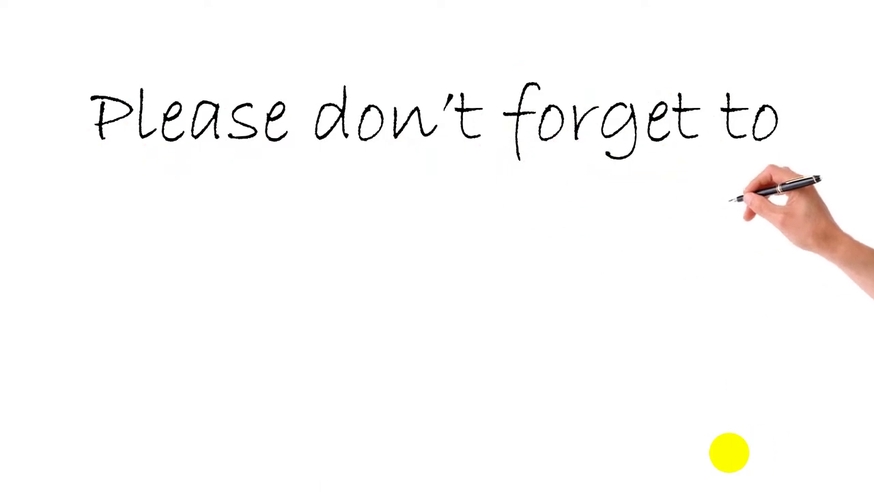
key(Escape)
click(526, 263)
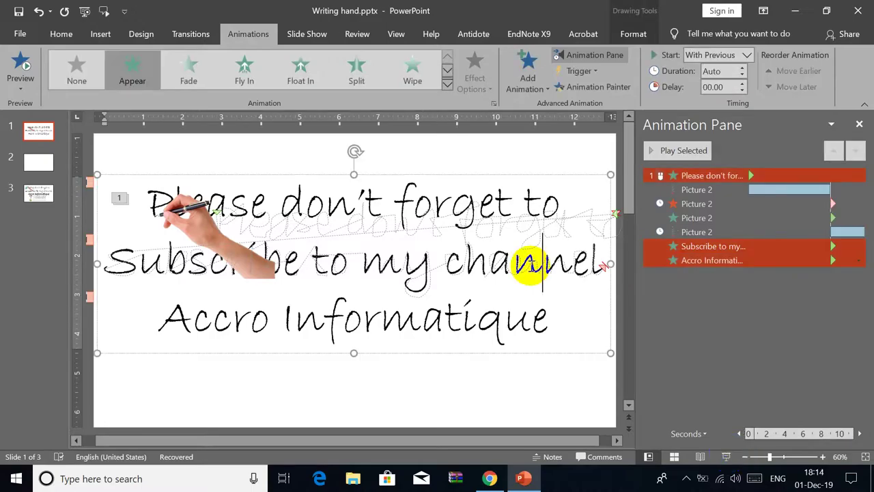
Step: Animate the Subscribe line's text By letter with a 0.5 s delay, then preview it
click(707, 257)
click(710, 246)
right_click(732, 249)
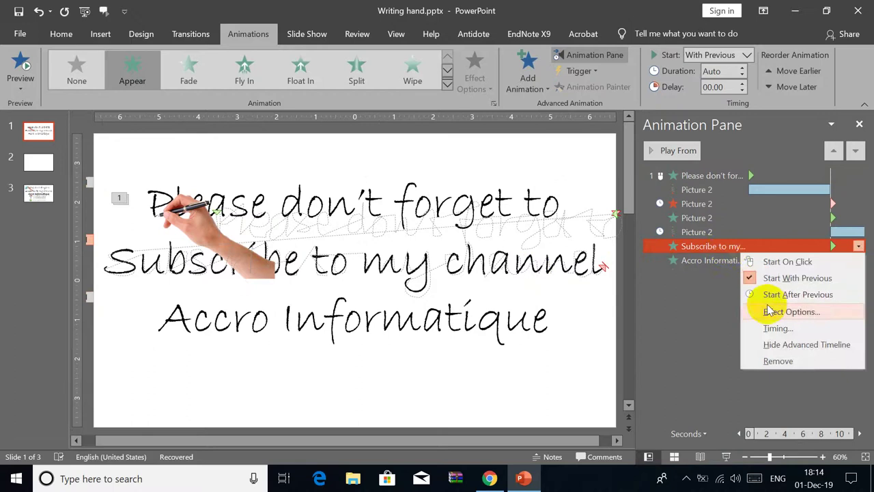
click(771, 313)
click(779, 209)
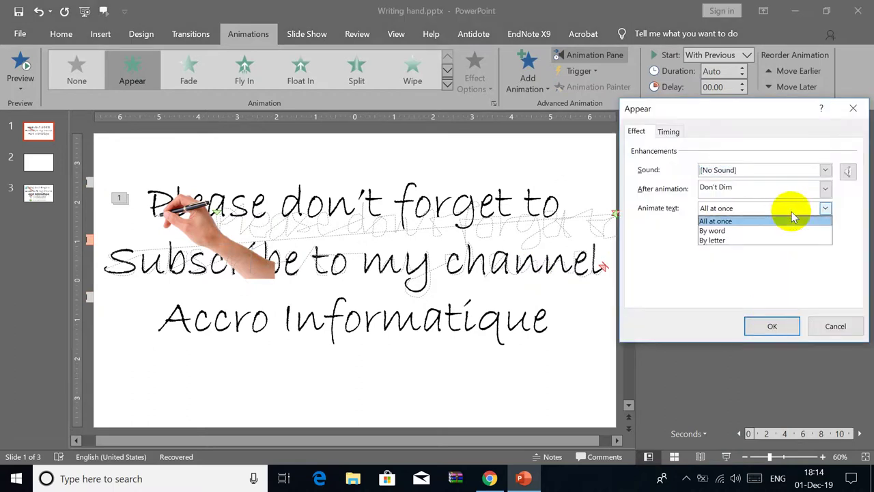
click(744, 240)
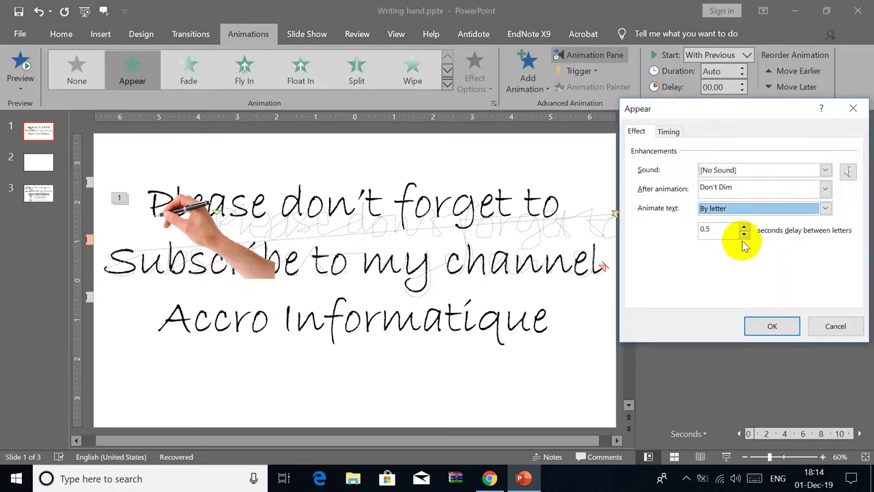
click(761, 325)
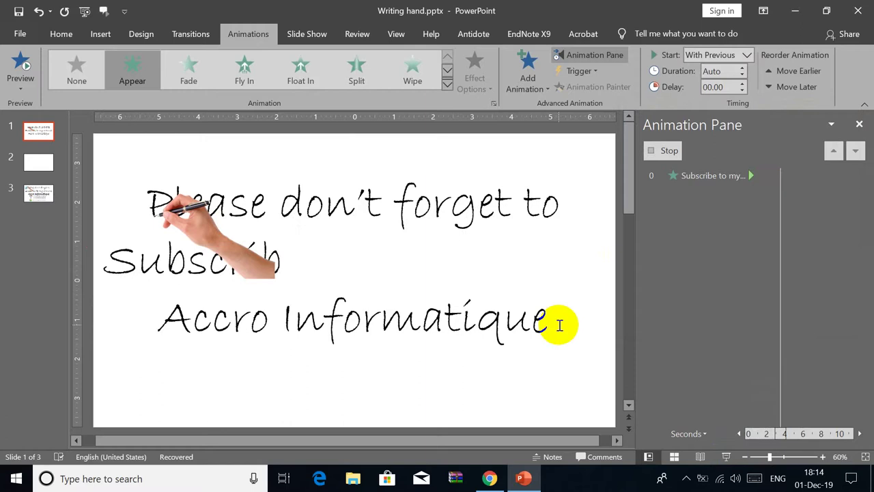
click(727, 458)
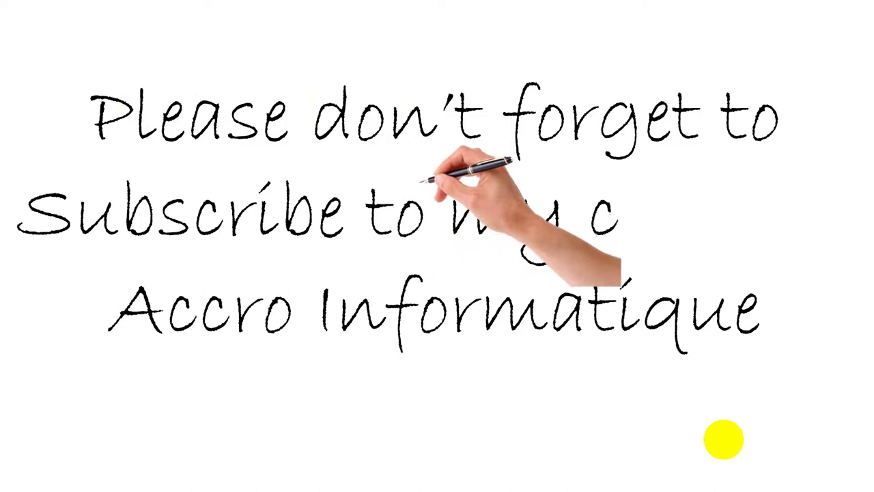
key(Escape)
click(244, 266)
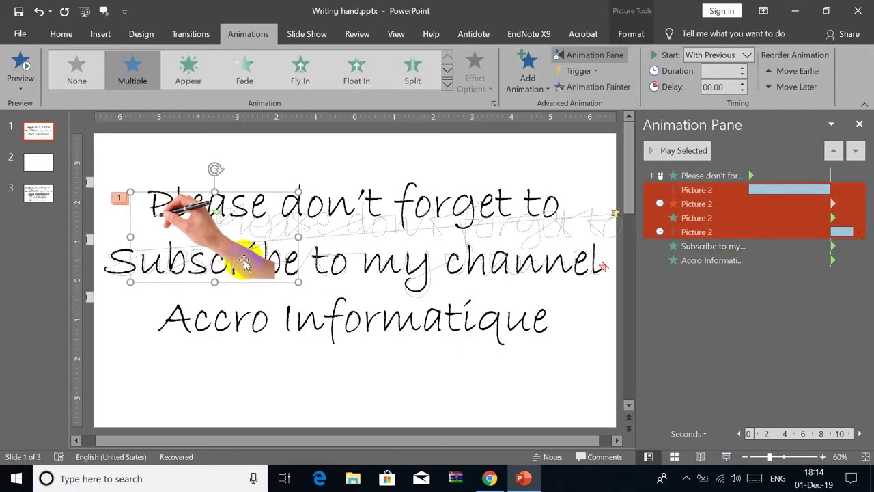
Step: Nudge the second-line hand picture and its motion path slightly lower
click(861, 125)
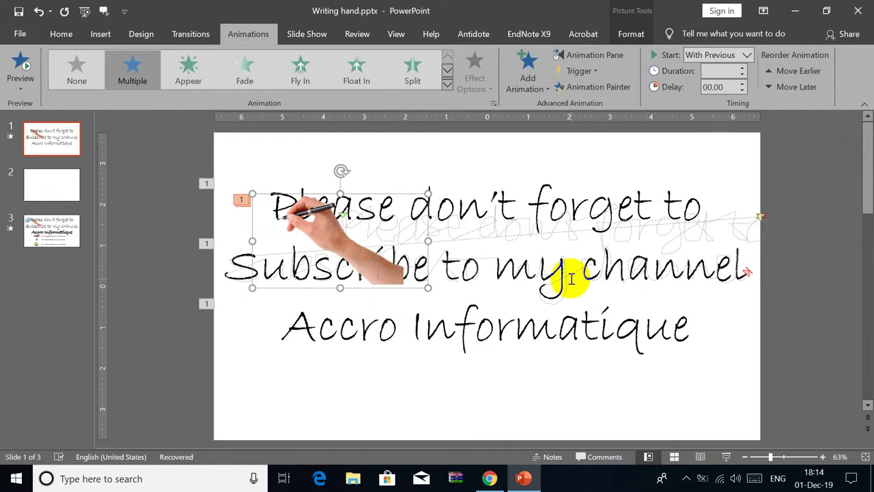
click(570, 279)
click(424, 269)
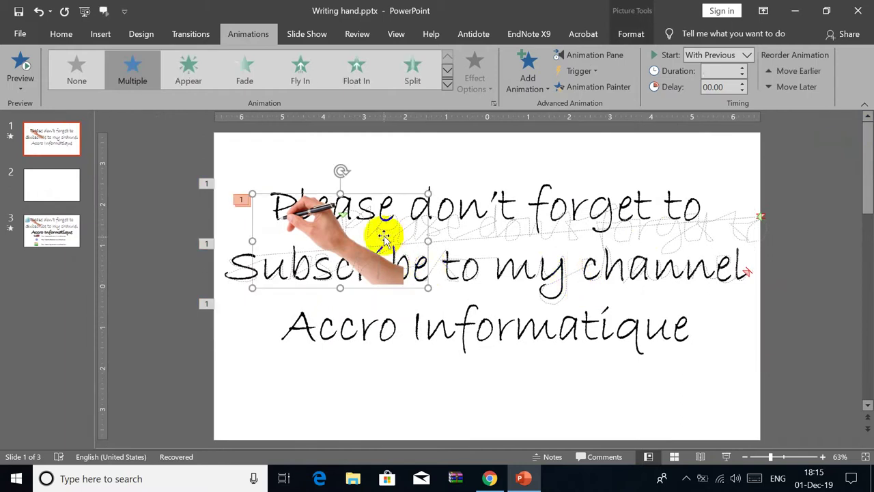
click(750, 274)
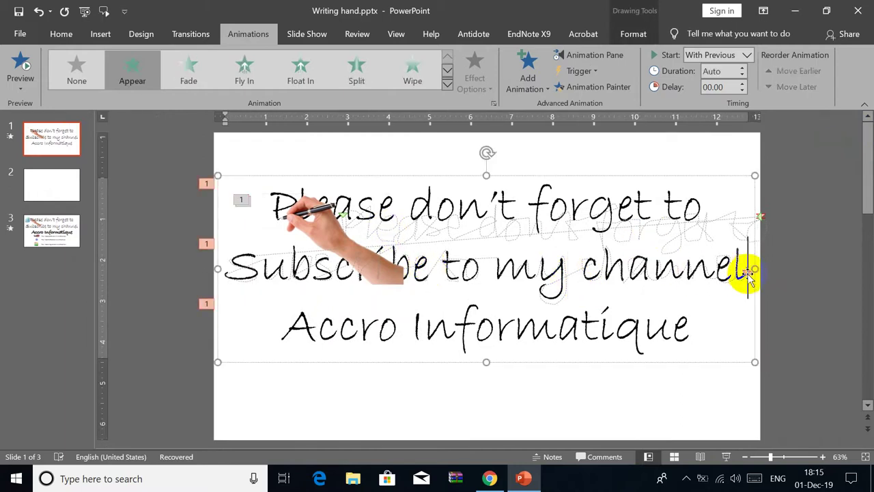
click(750, 274)
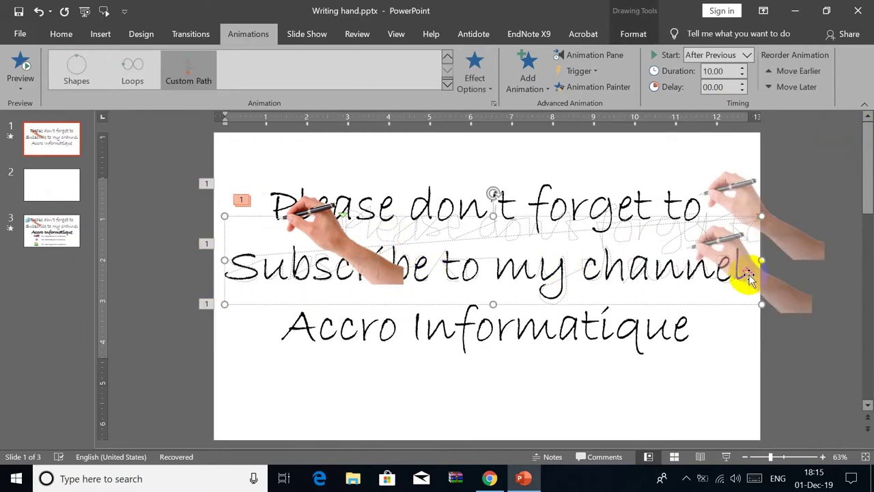
scroll(749, 274, right, 2)
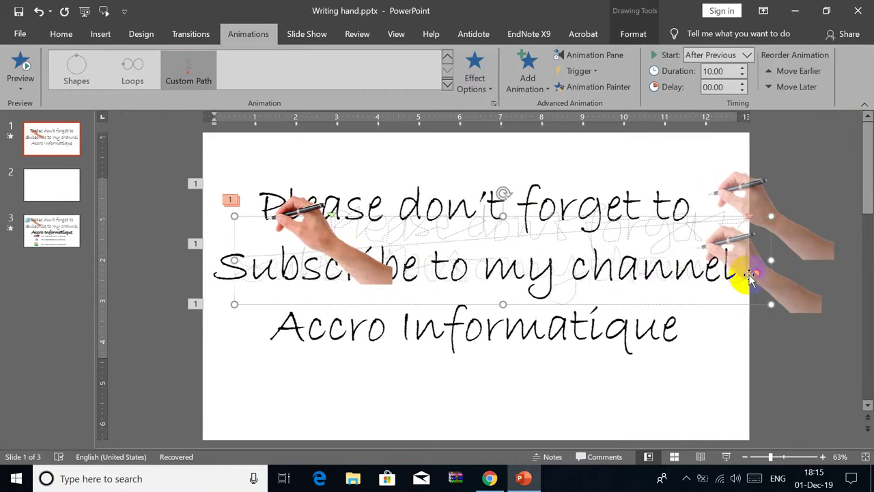
drag(749, 280, 750, 282)
scroll(752, 280, right, 1)
scroll(750, 281, right, 1)
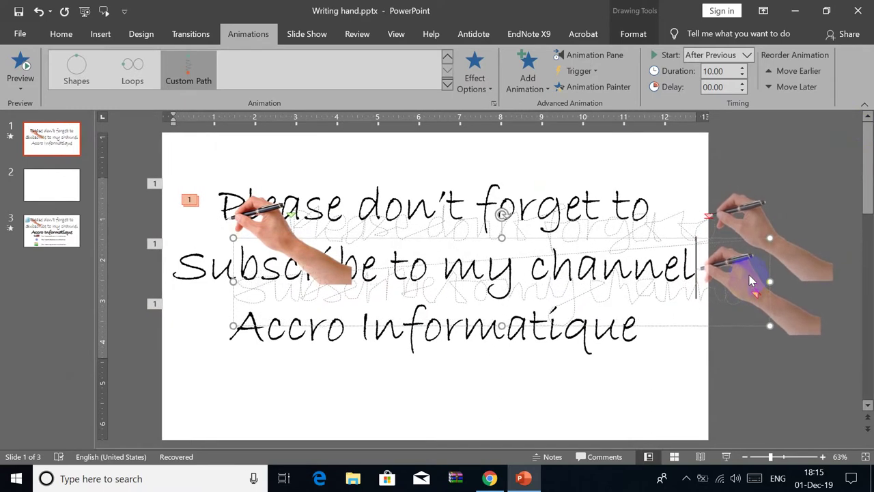
Step: Play the slide show to watch the hand write 'Subscribe to my channel'
click(728, 457)
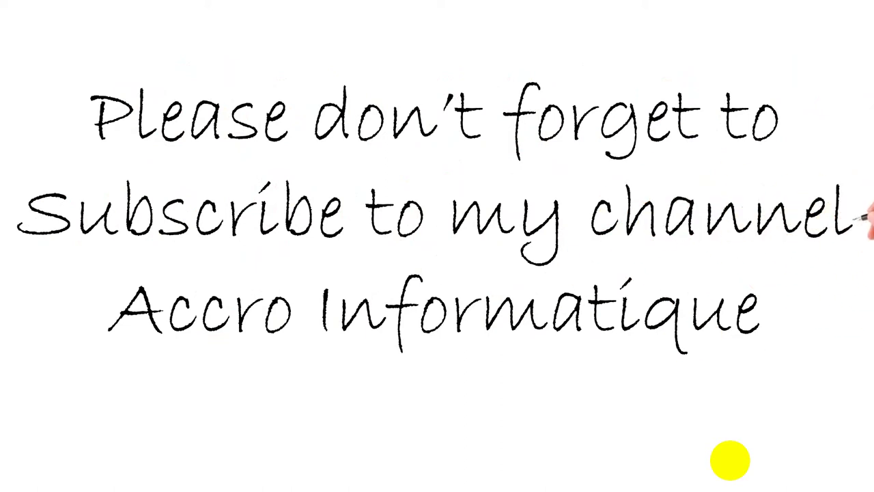
key(Escape)
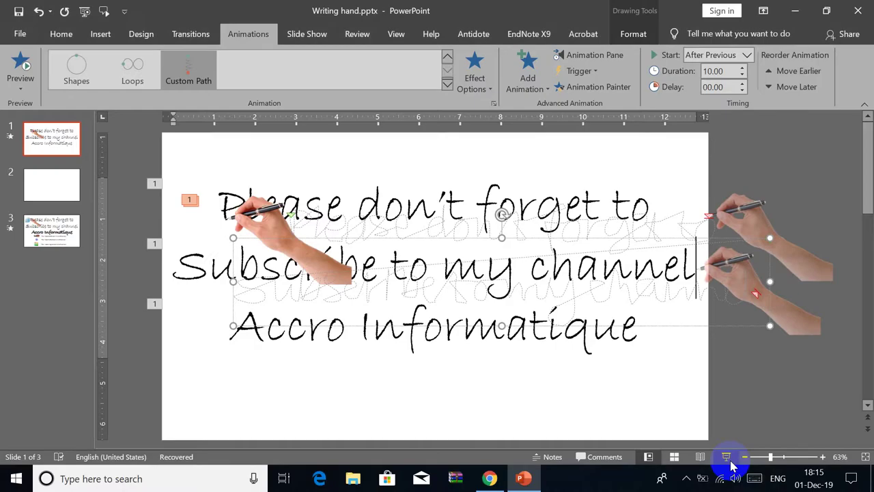
click(455, 416)
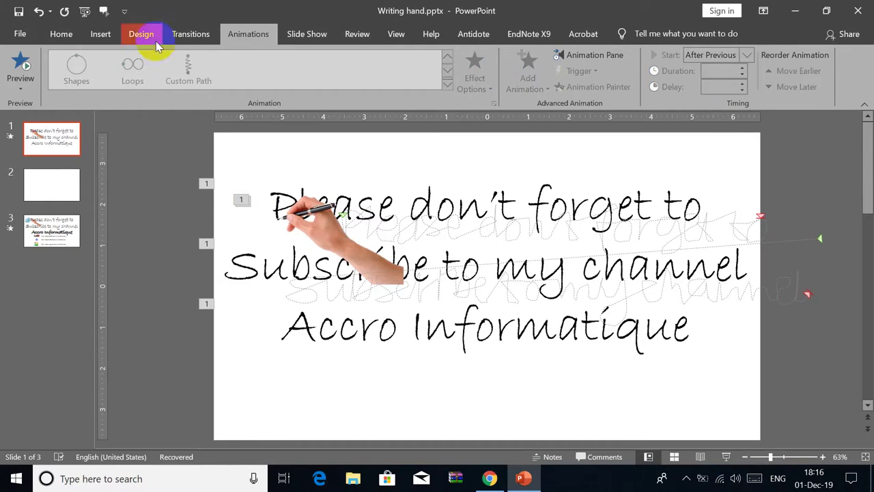
click(102, 35)
click(468, 68)
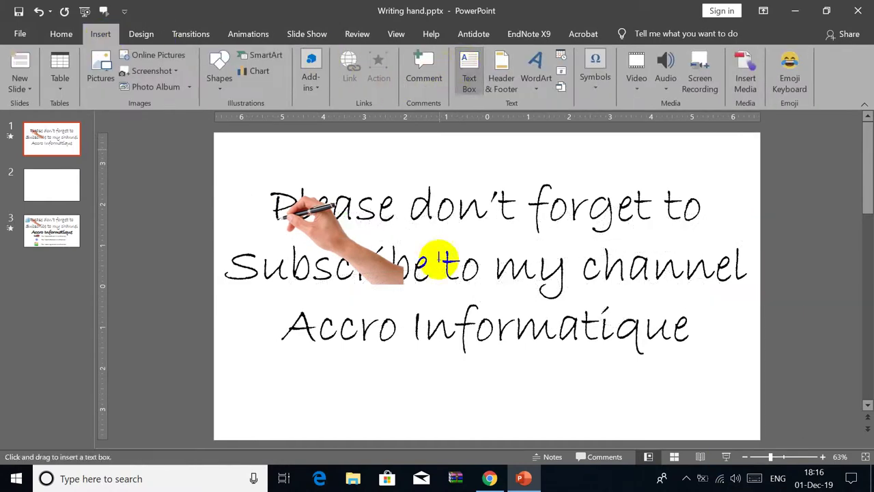
click(302, 366)
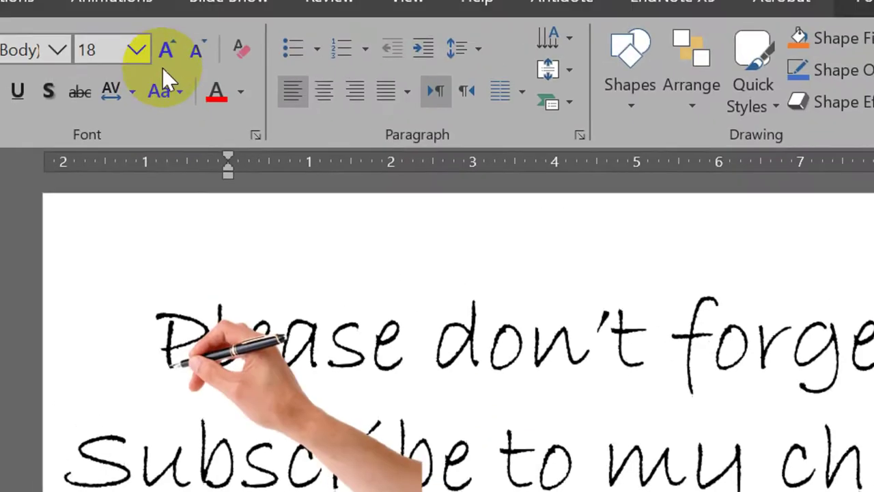
click(166, 51)
click(166, 52)
click(166, 51)
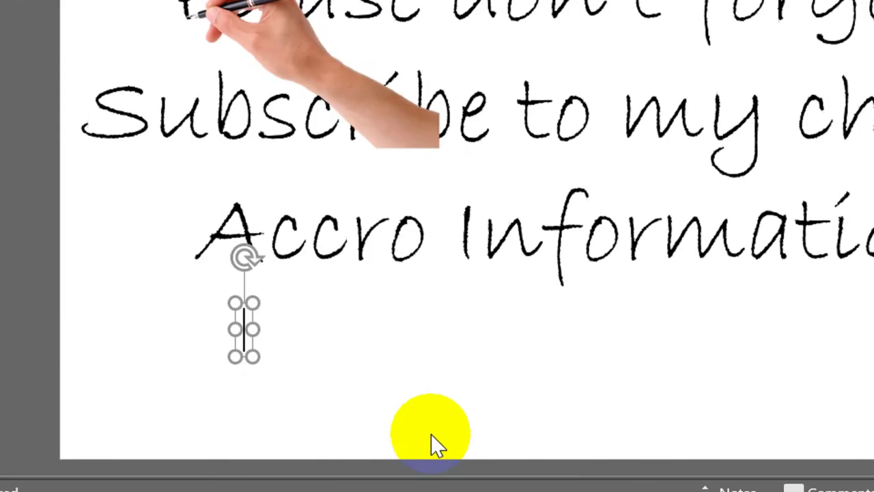
text(Add)
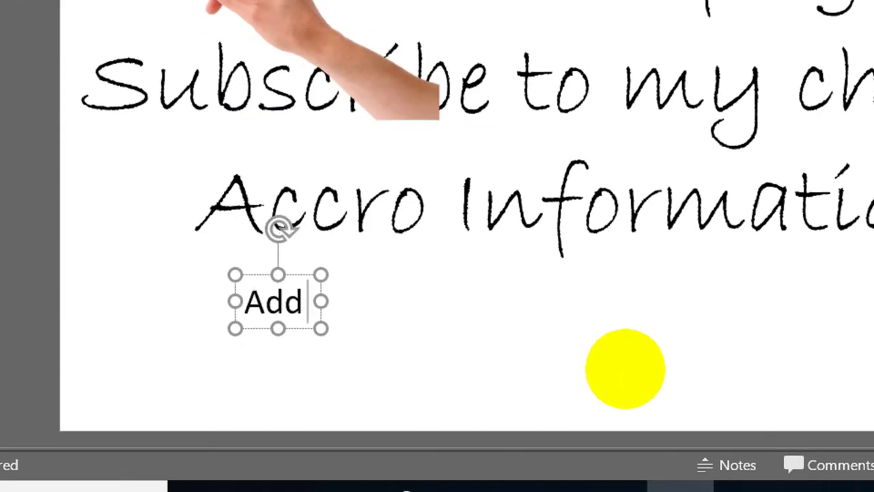
text( the li)
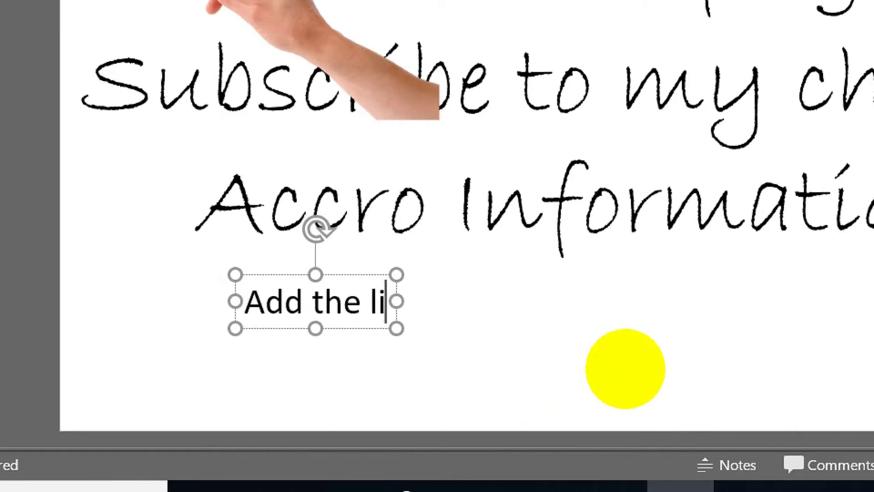
text(te time )
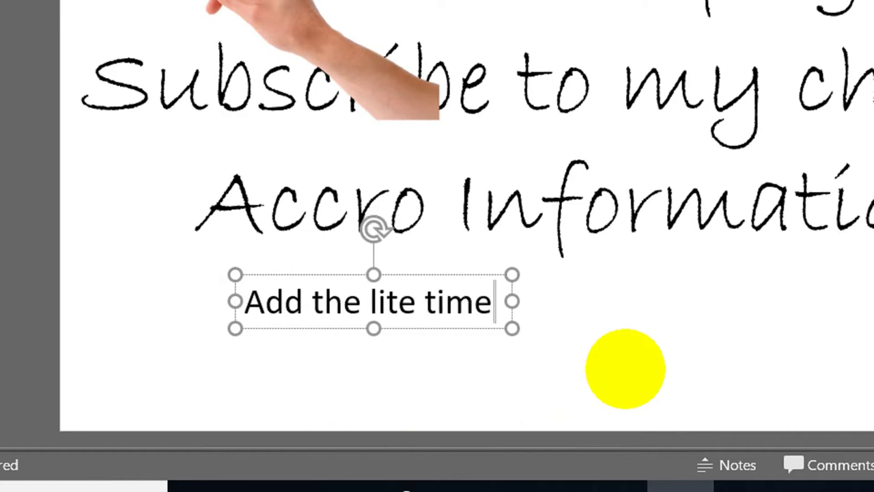
text(betw)
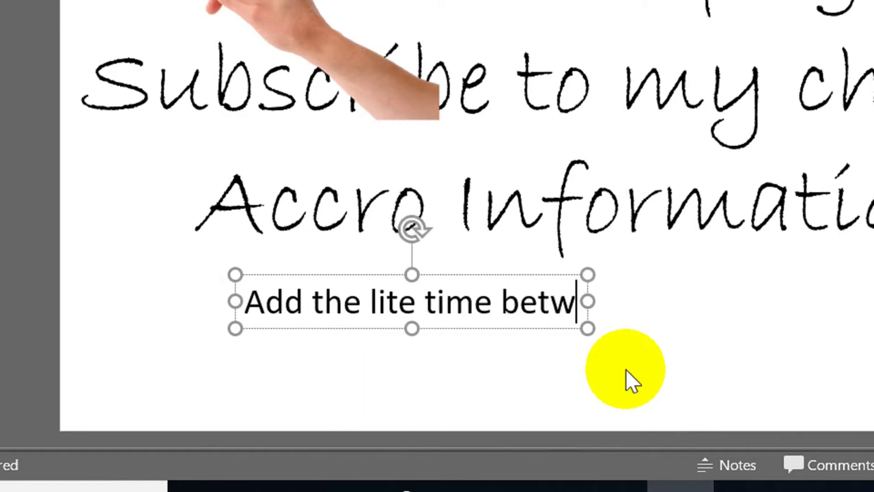
text(een )
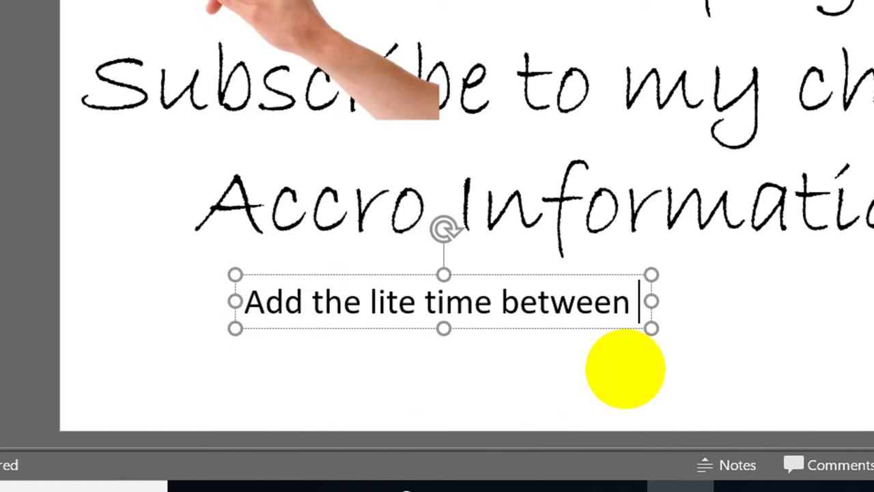
text(lines)
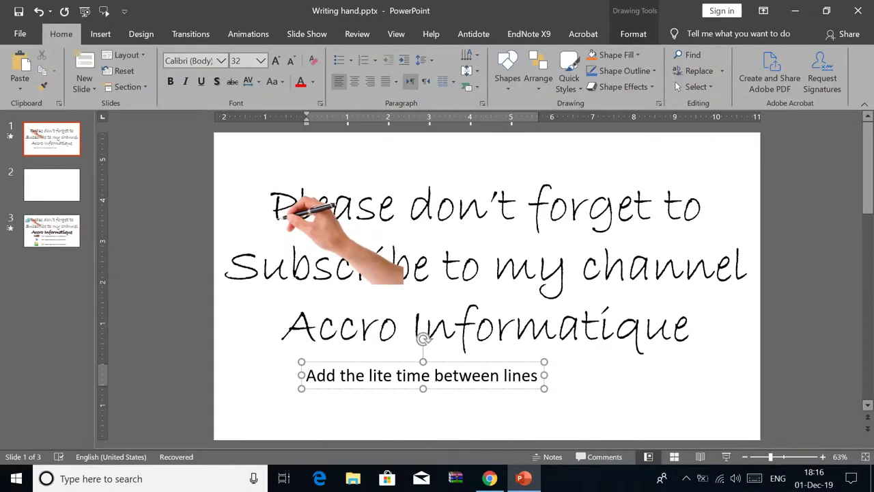
click(515, 362)
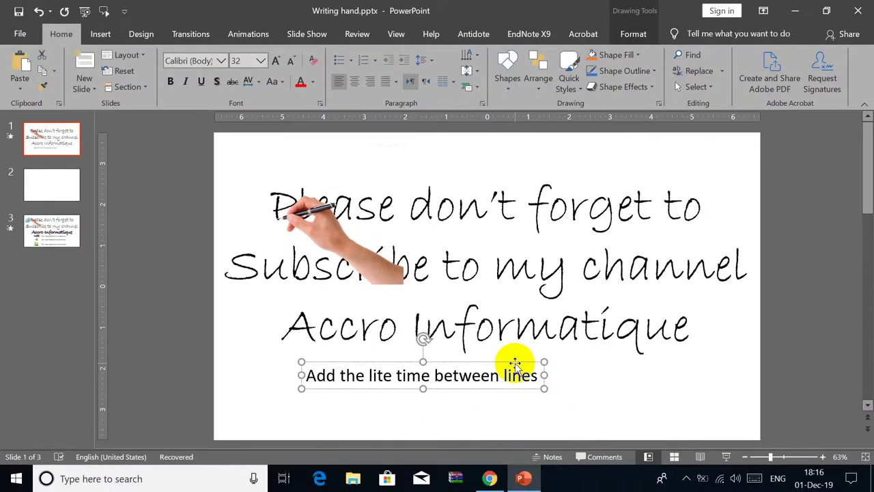
key(Delete)
click(528, 205)
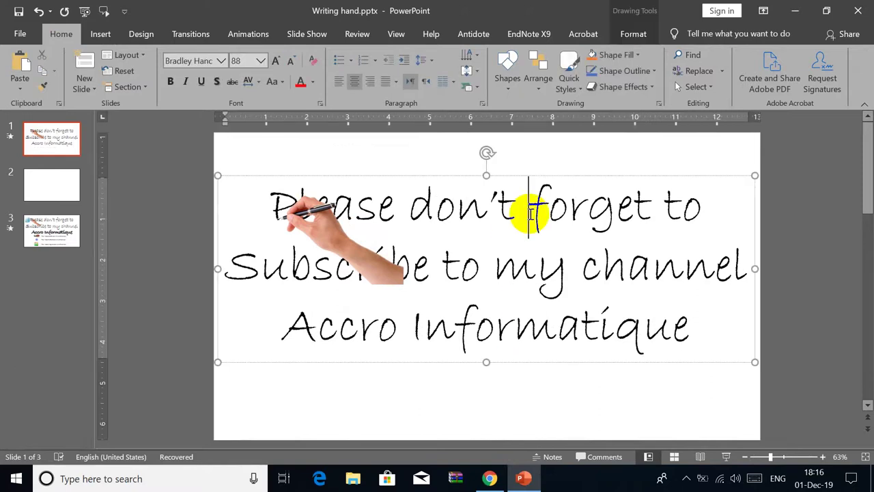
Step: In the Animation Pane, set the hand's second motion path duration to 11.75 seconds
click(270, 33)
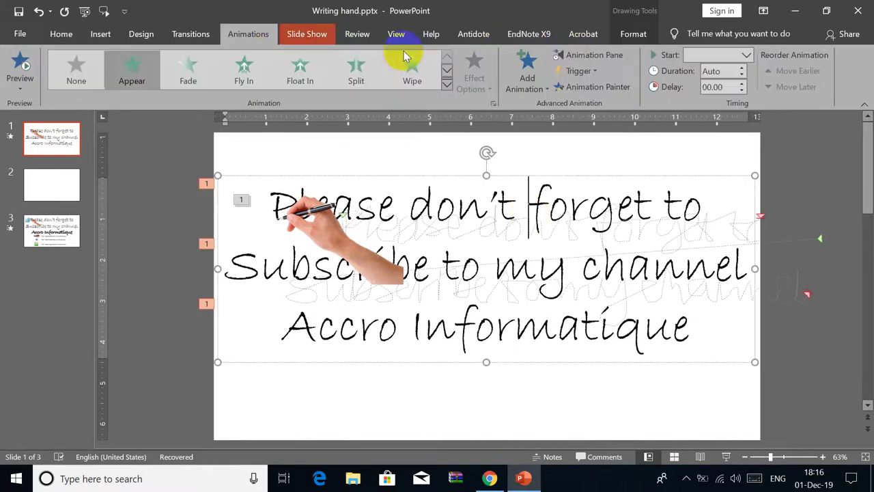
click(574, 56)
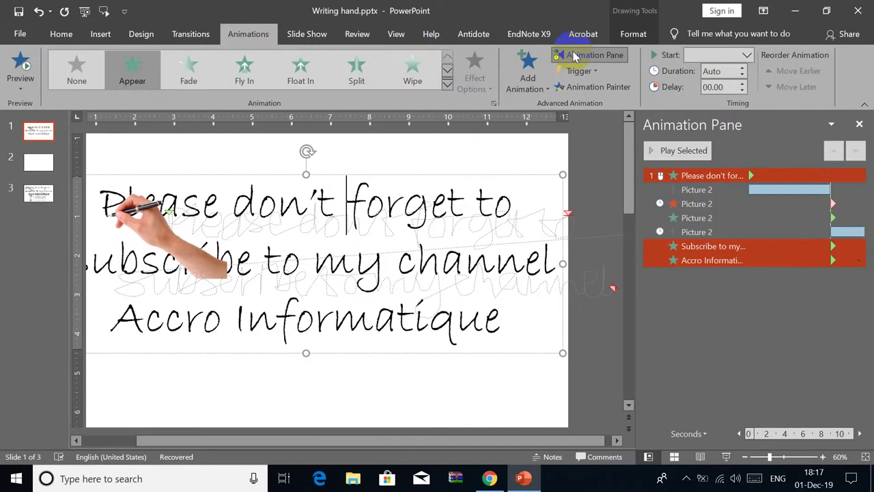
drag(418, 280, 443, 261)
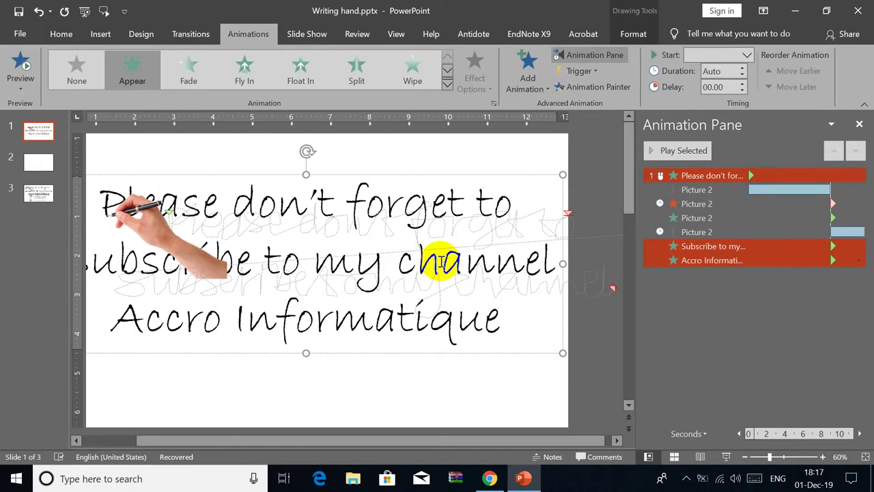
click(674, 232)
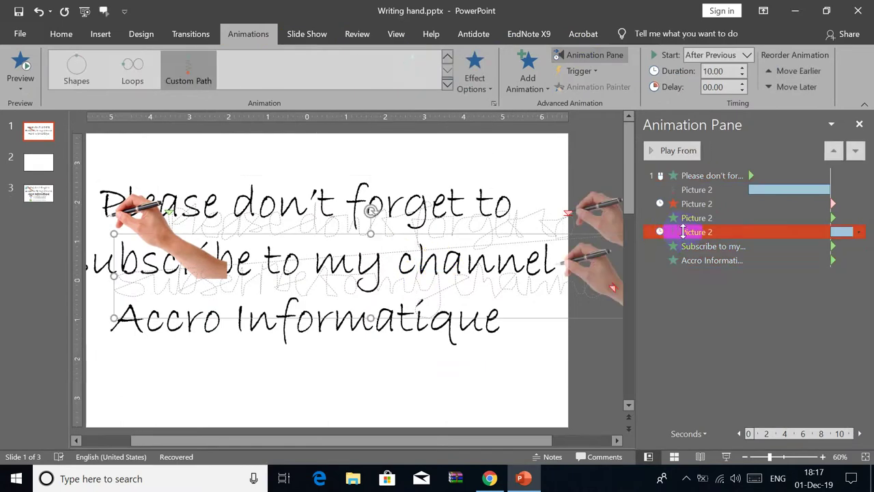
click(732, 70)
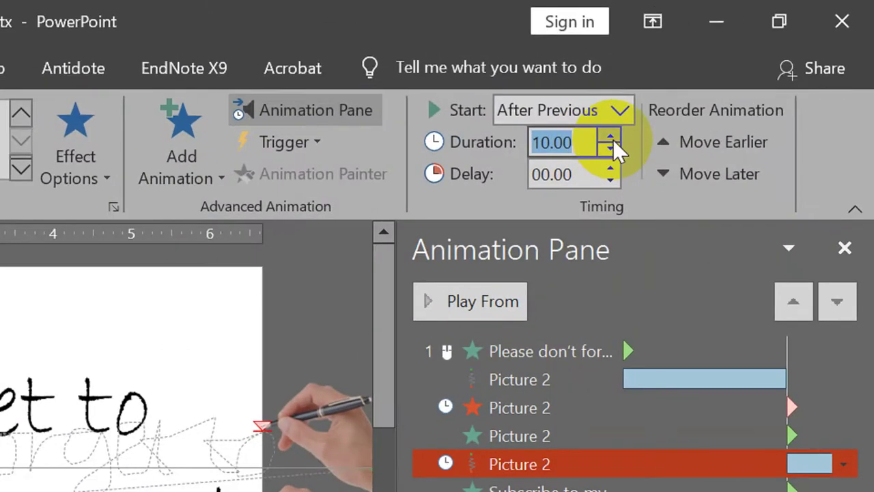
click(742, 68)
click(742, 68)
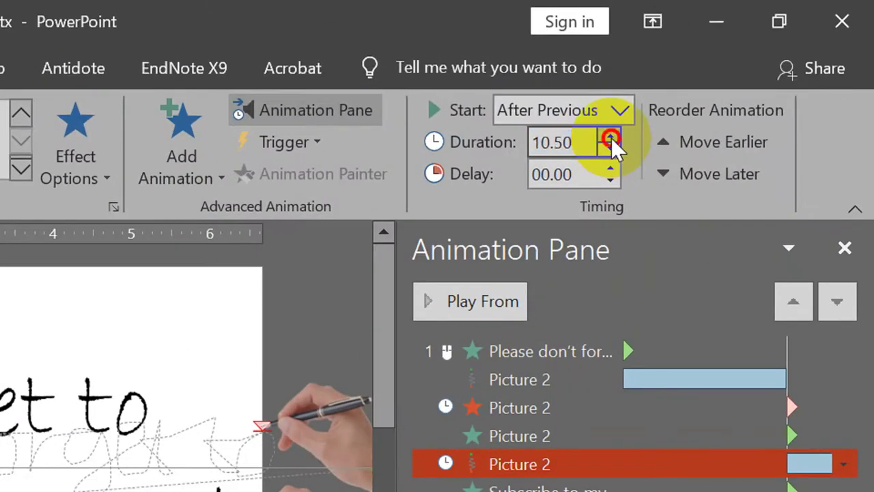
click(742, 69)
click(611, 138)
click(611, 138)
click(611, 138)
click(611, 138)
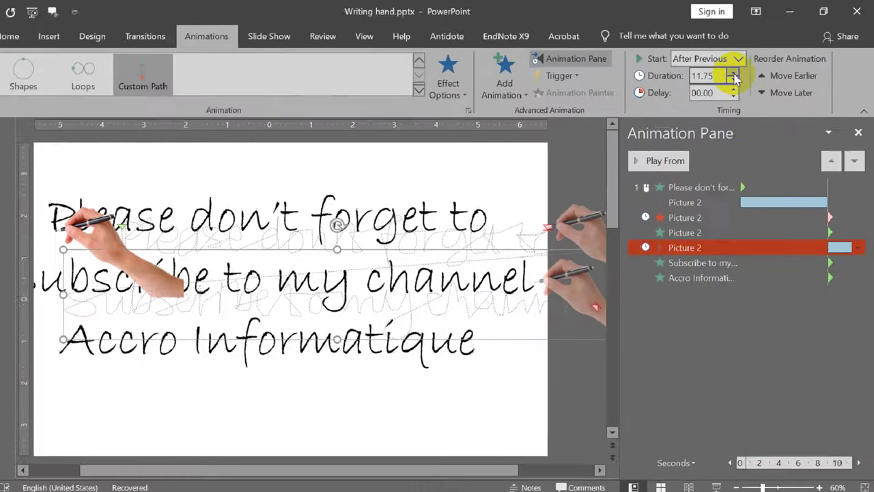
Step: Run the slide show to check the new timing, then exit it
click(746, 247)
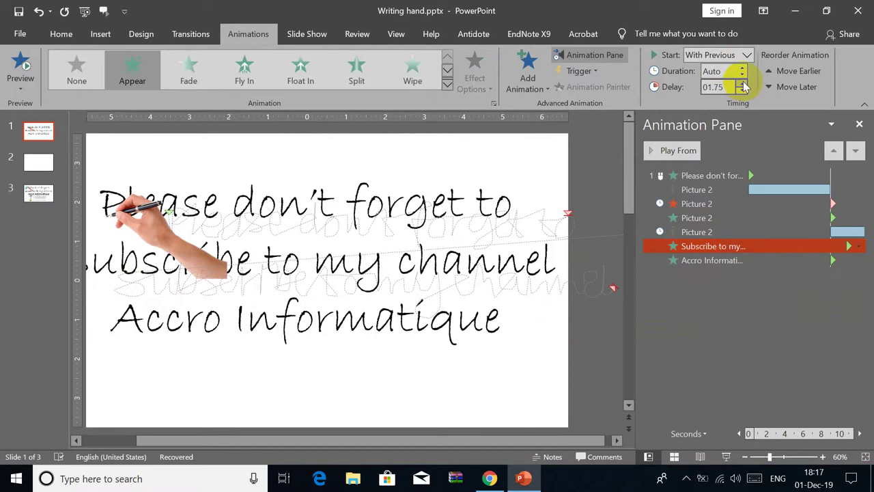
click(728, 455)
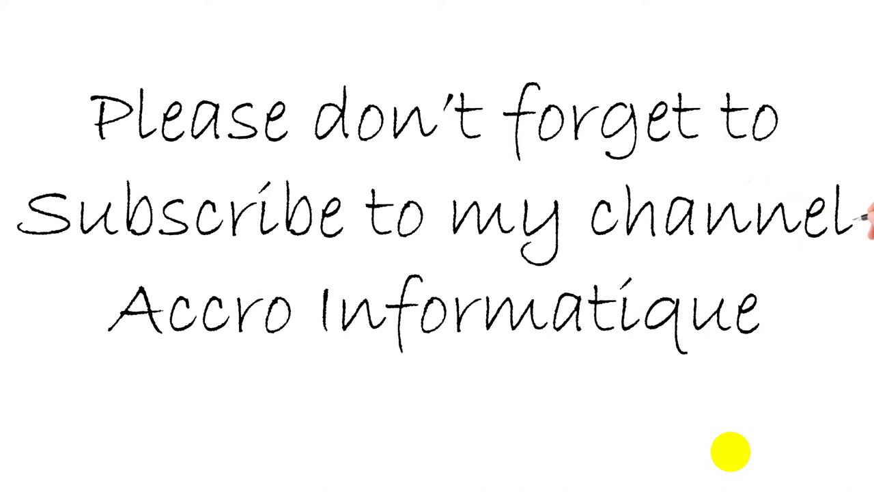
key(Escape)
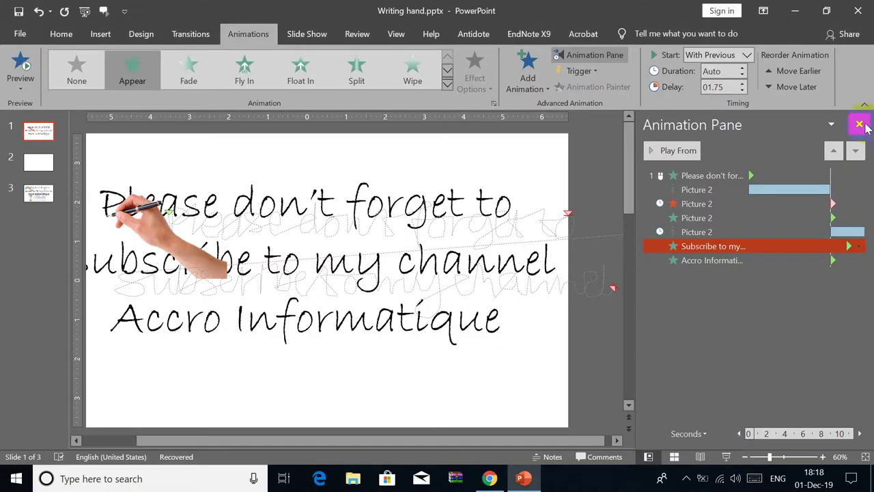
Step: Close the Animation Pane and select the hand picture on the first line to add an effect
click(860, 125)
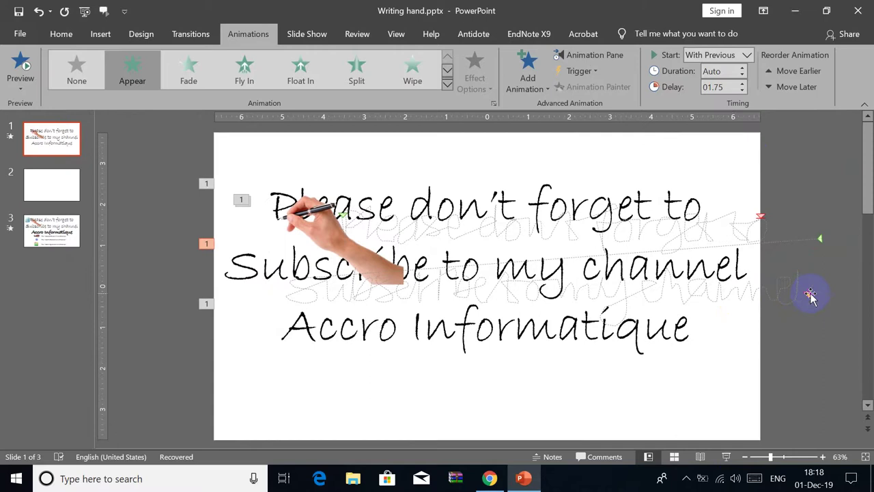
click(811, 294)
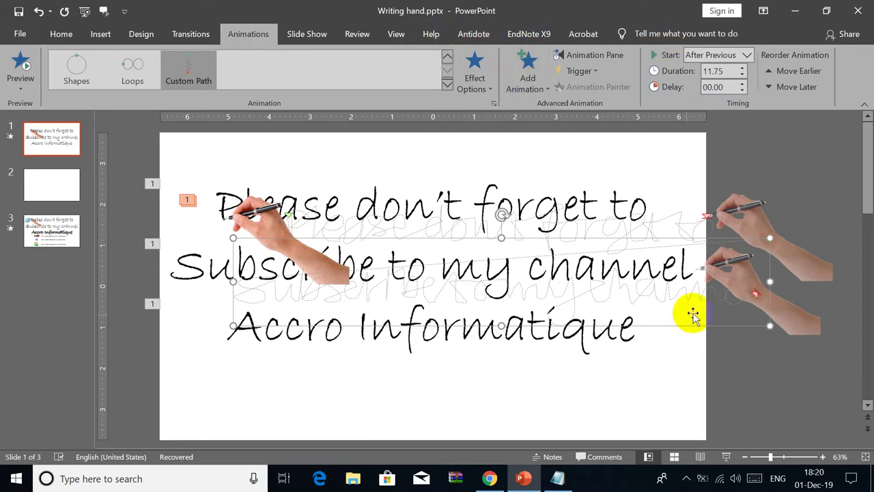
click(302, 243)
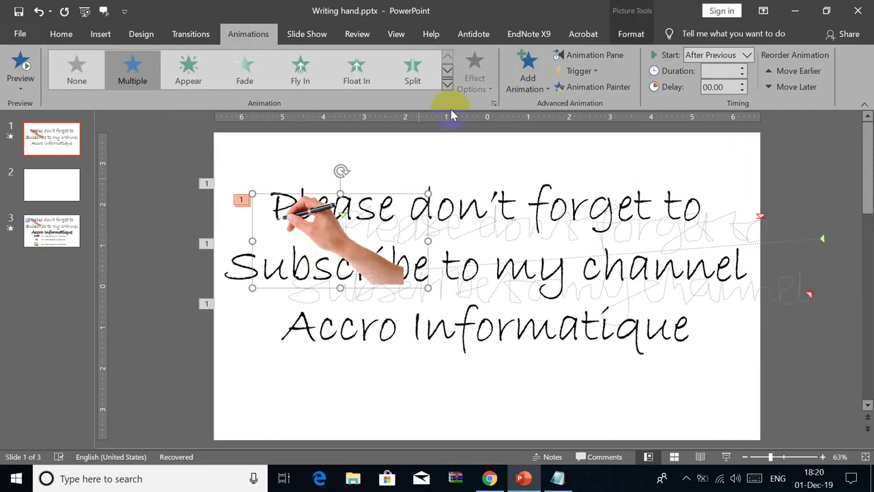
click(528, 65)
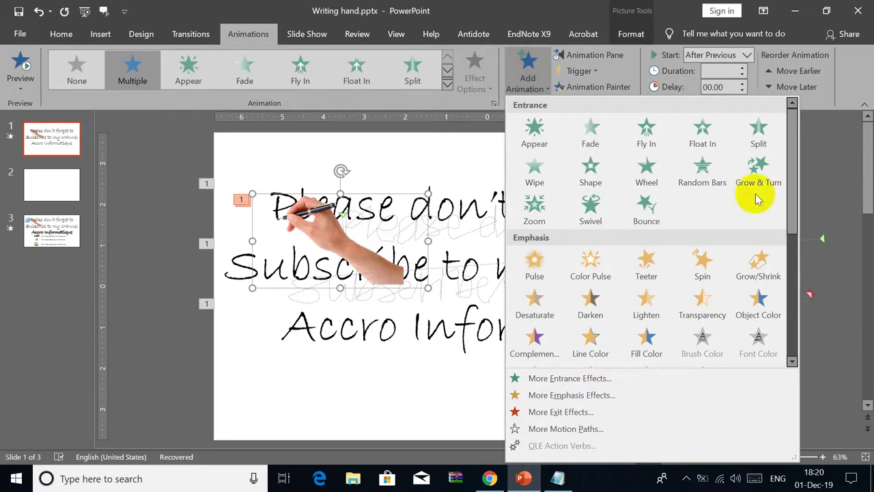
Step: Give the first-line hand picture a Disappear exit animation and list the slide's animations
drag(792, 157, 794, 264)
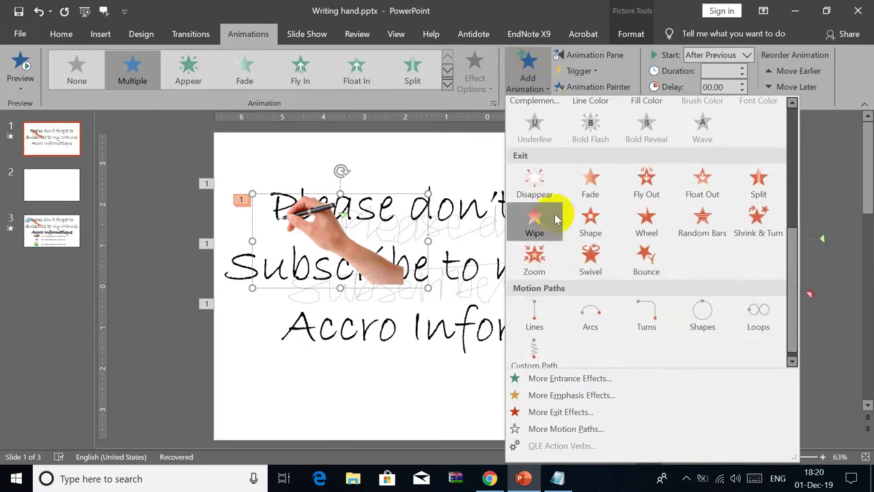
click(537, 194)
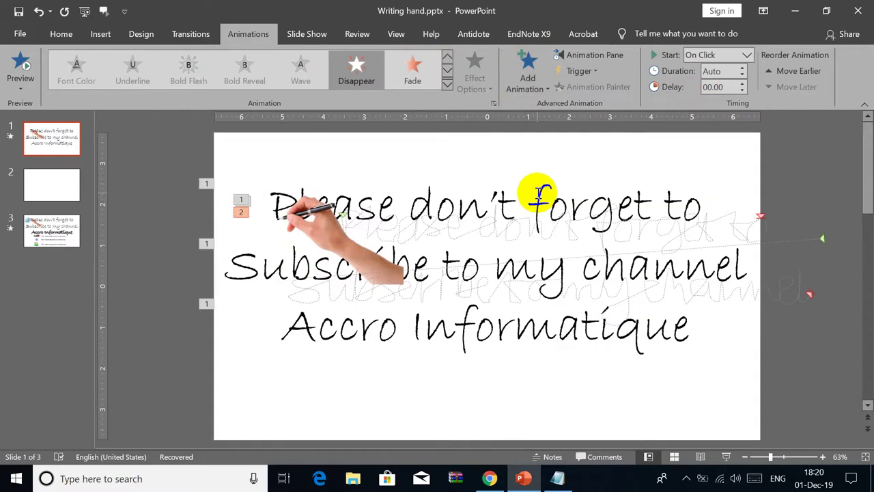
click(331, 256)
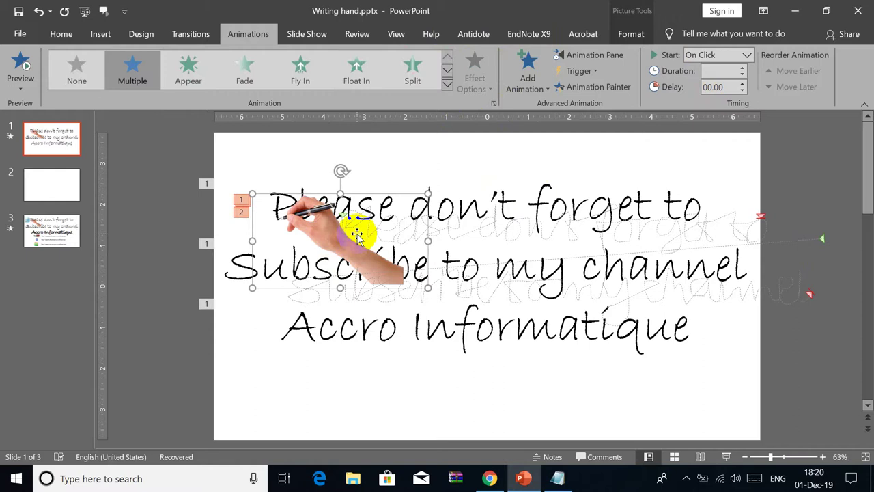
click(567, 56)
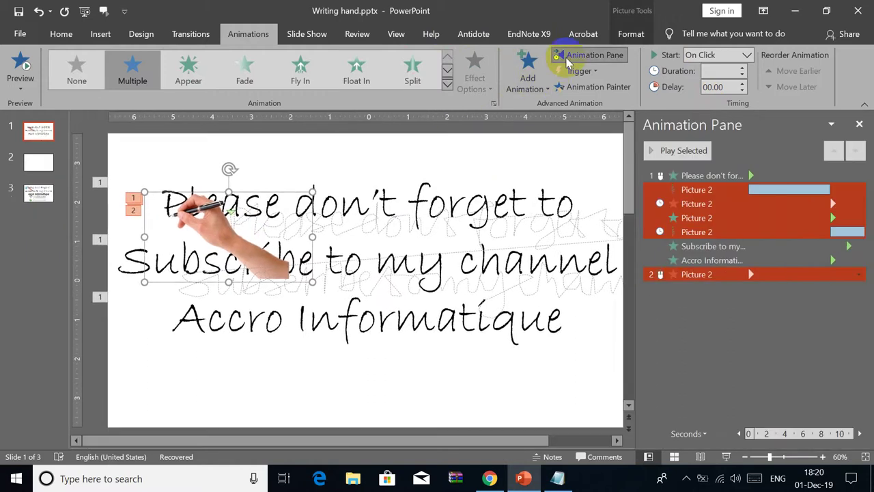
Step: Move the hand's Disappear above Accro Informatique, and add an Appear entrance placed before that line
click(728, 274)
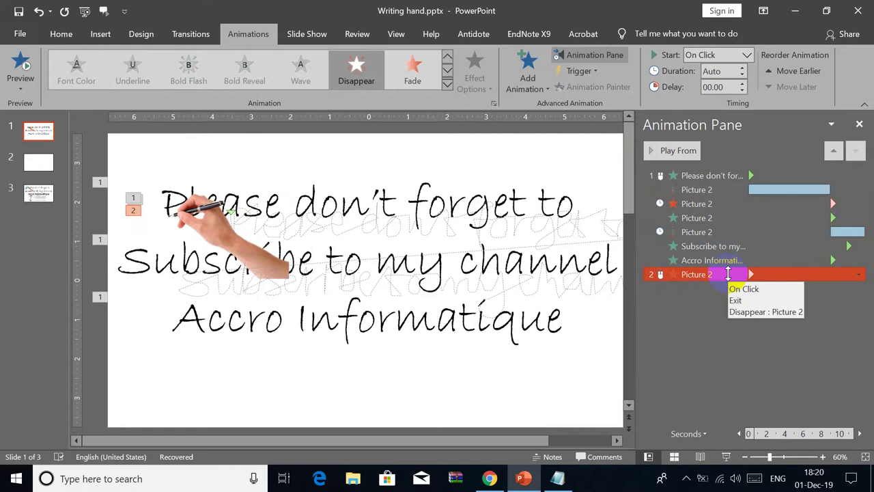
drag(735, 262, 736, 263)
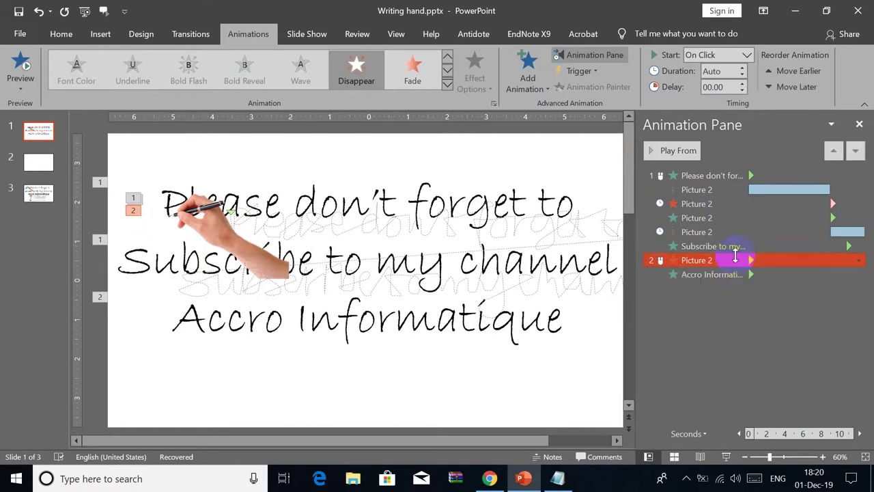
click(219, 236)
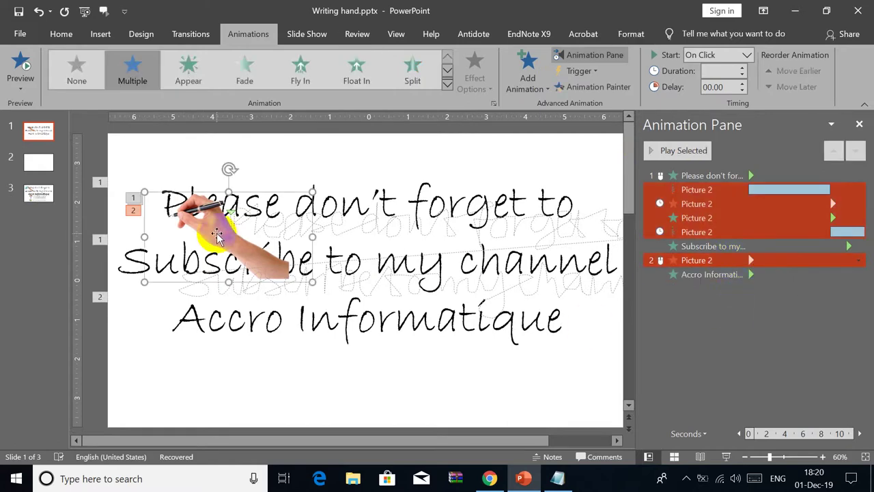
click(527, 87)
click(528, 128)
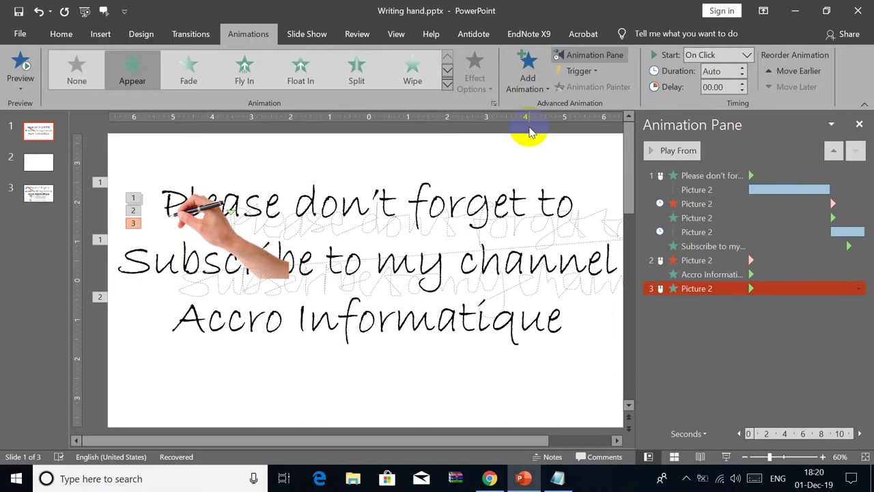
click(691, 289)
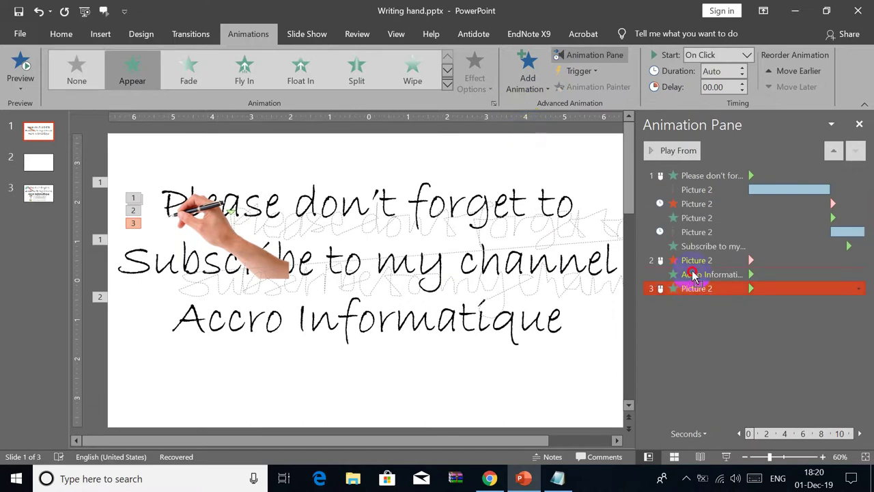
drag(694, 275, 691, 273)
click(683, 260)
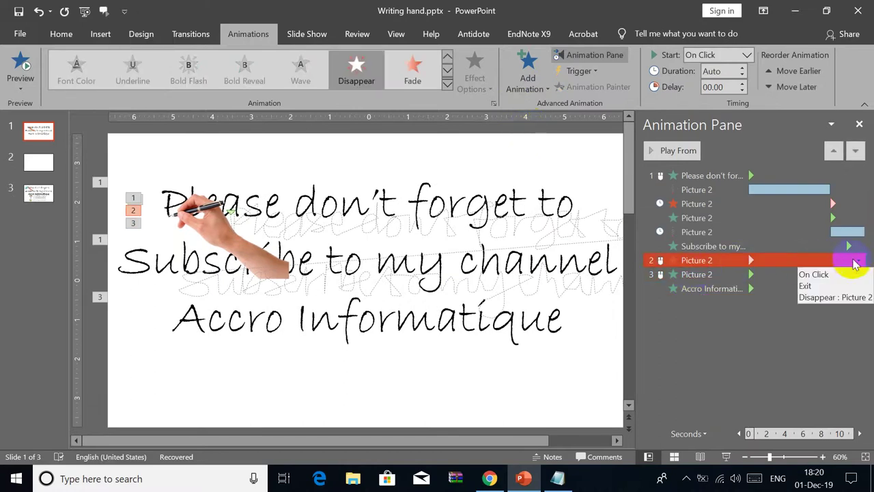
Step: Set the Disappear to start After Previous and the Appear to start With Previous
click(855, 261)
click(830, 306)
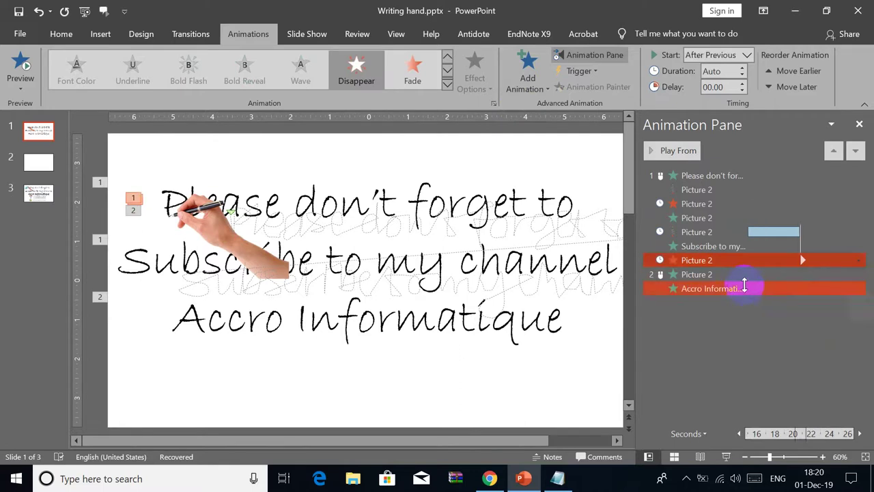
click(752, 275)
click(858, 275)
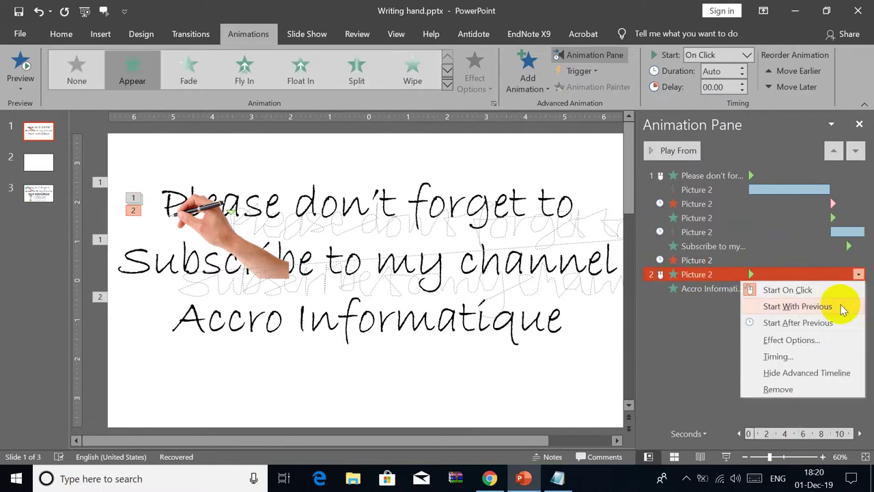
click(842, 307)
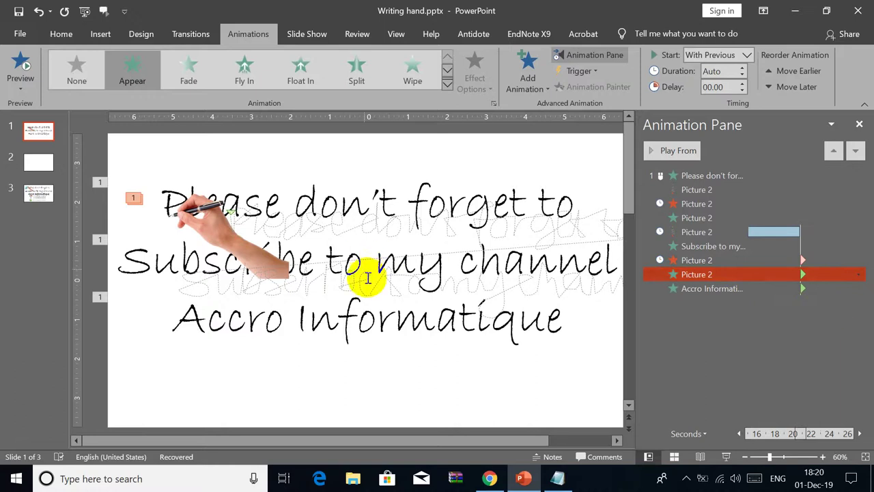
Step: Open Effect Options for the Accro Informatique text animation
click(354, 318)
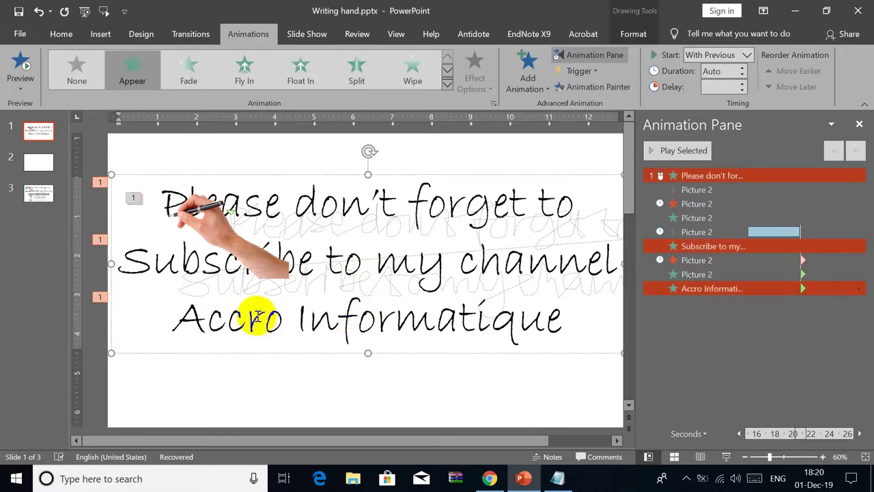
right_click(727, 293)
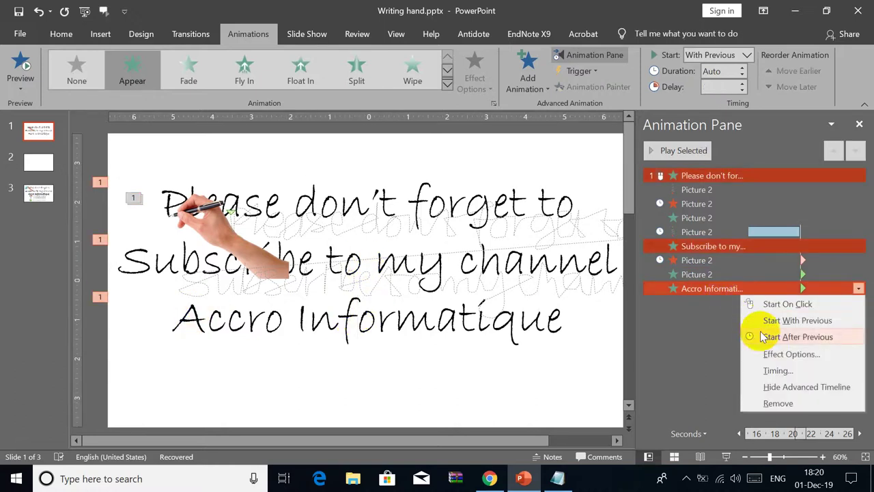
click(769, 354)
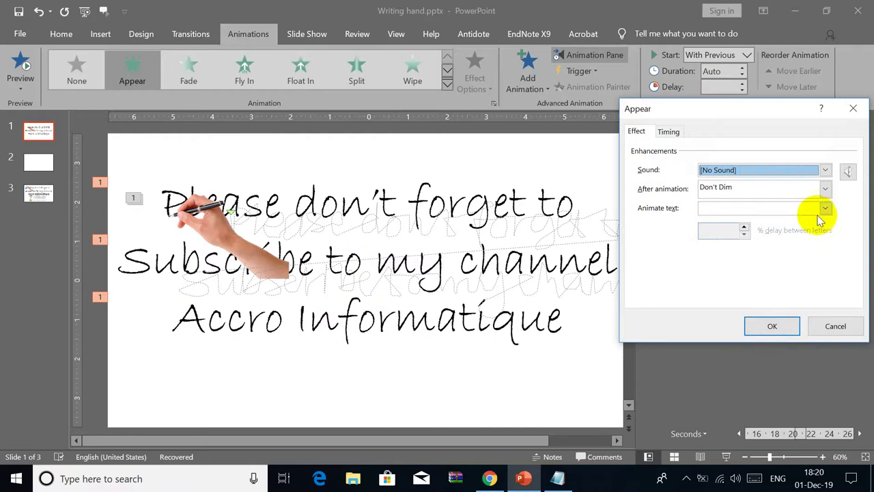
Step: Animate the text by letter with 0.5 s between letters, preview it, and reselect the hand
click(825, 209)
click(786, 238)
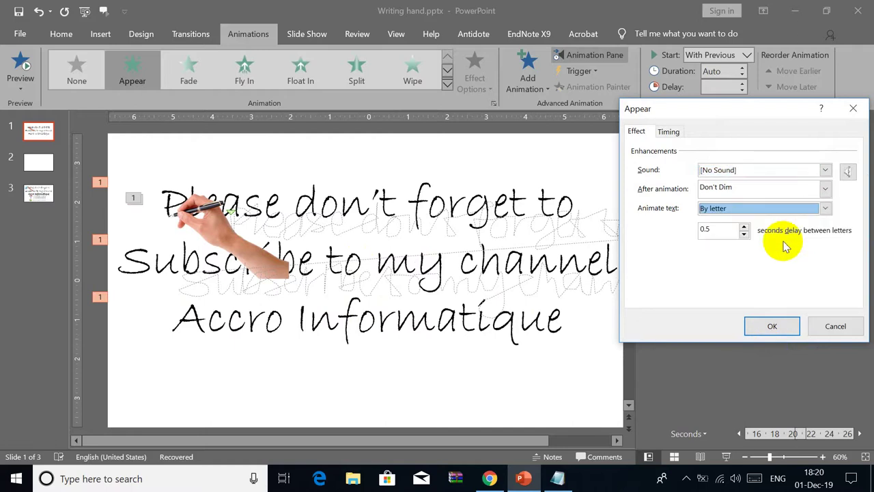
click(772, 327)
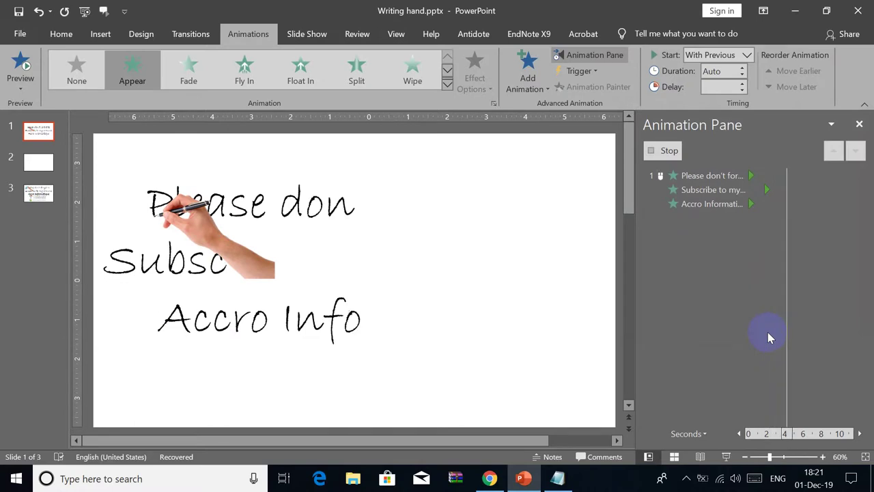
click(558, 385)
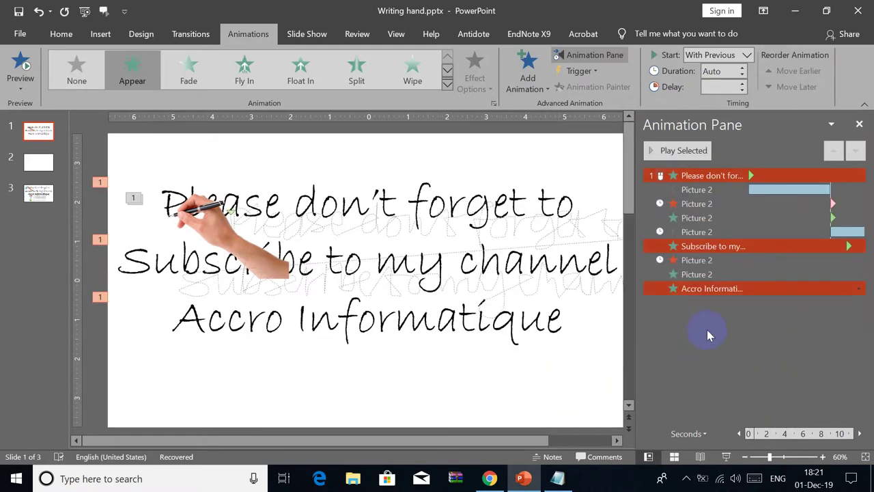
click(251, 252)
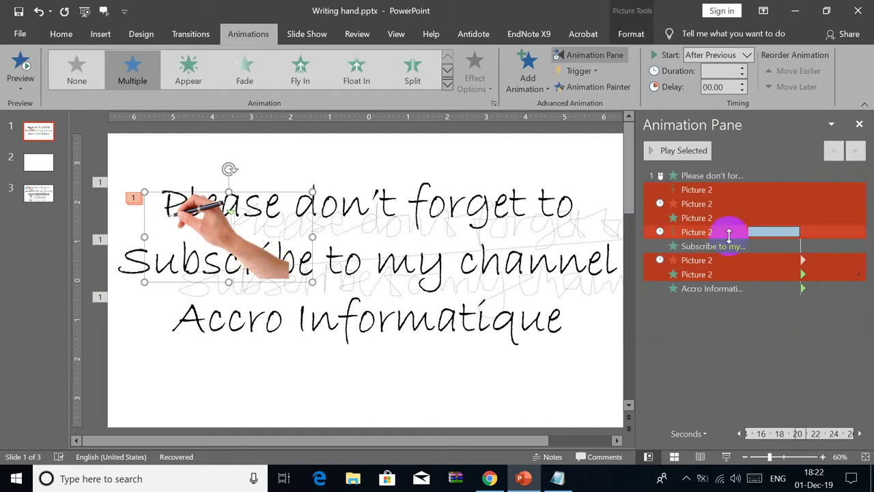
click(830, 153)
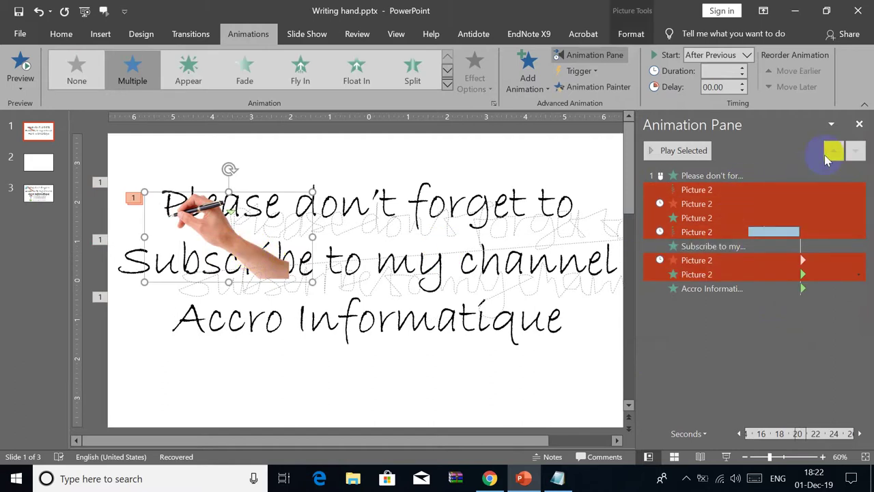
Step: Add a Custom Path motion to the hand, starting it at the beginning of line three
click(859, 124)
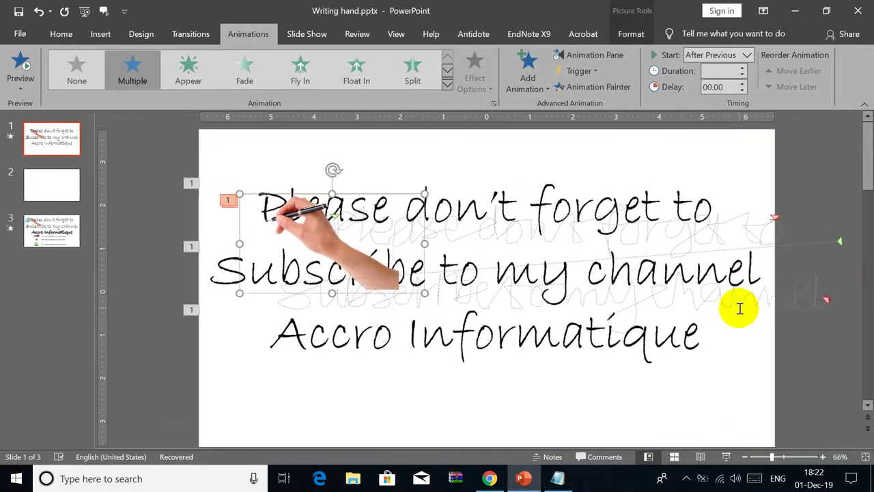
scroll(740, 308, up, 1)
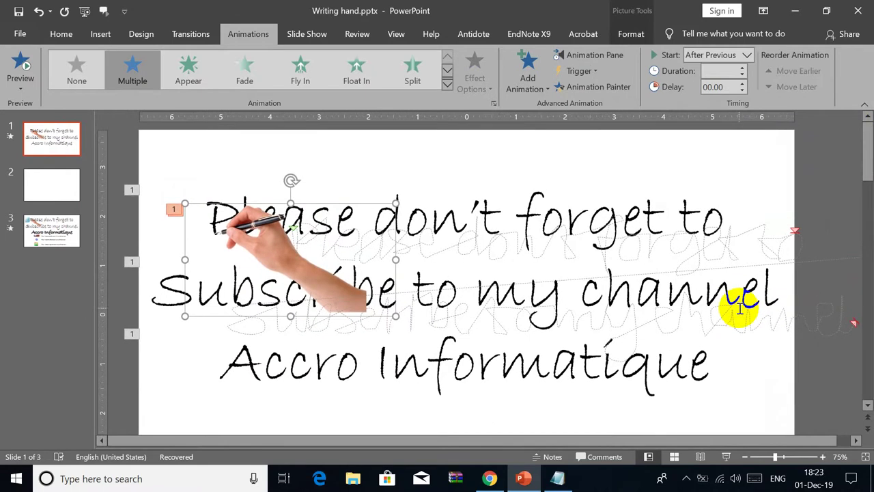
click(526, 71)
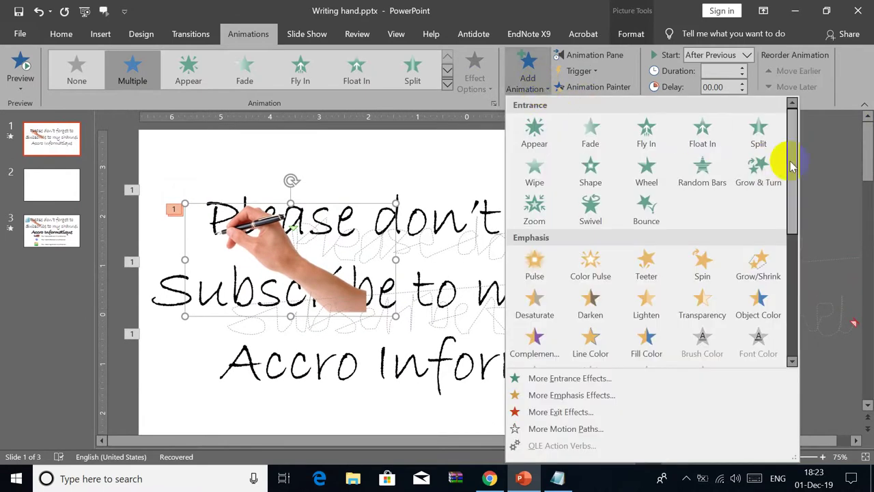
scroll(782, 287, down, 5)
click(538, 357)
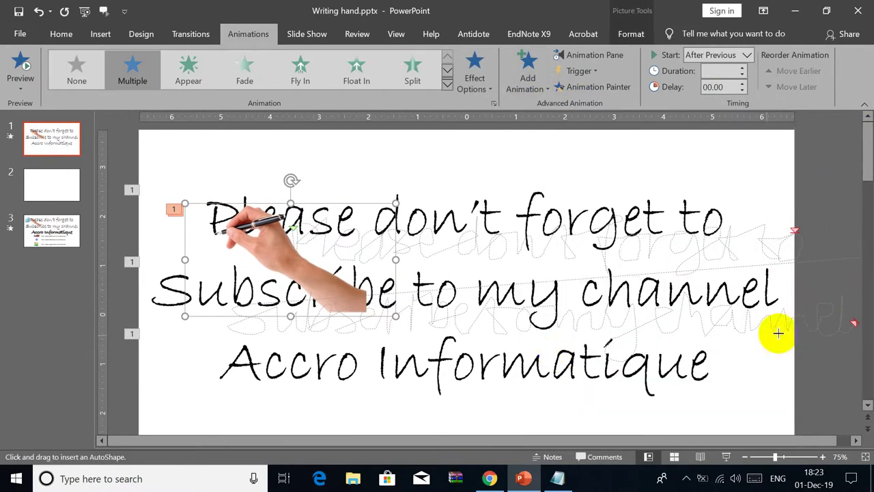
click(856, 321)
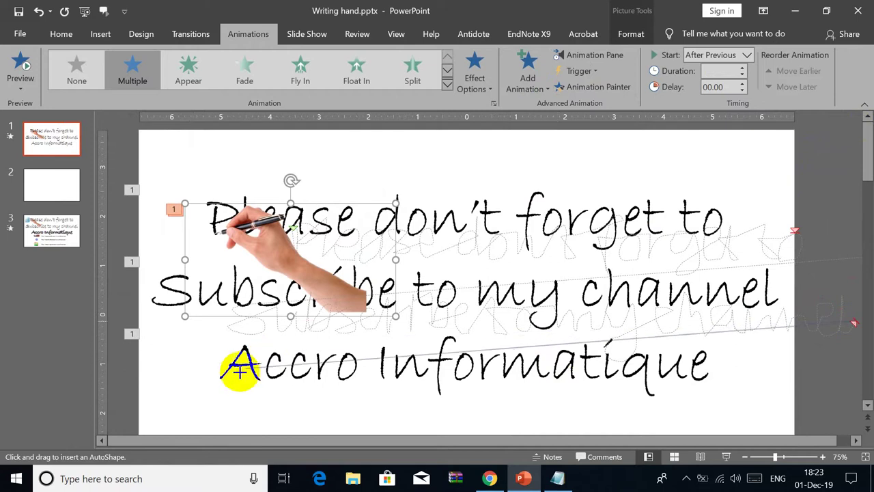
Step: Trace the path through the letters of 'Accro Informatique' to the end of the line
click(219, 376)
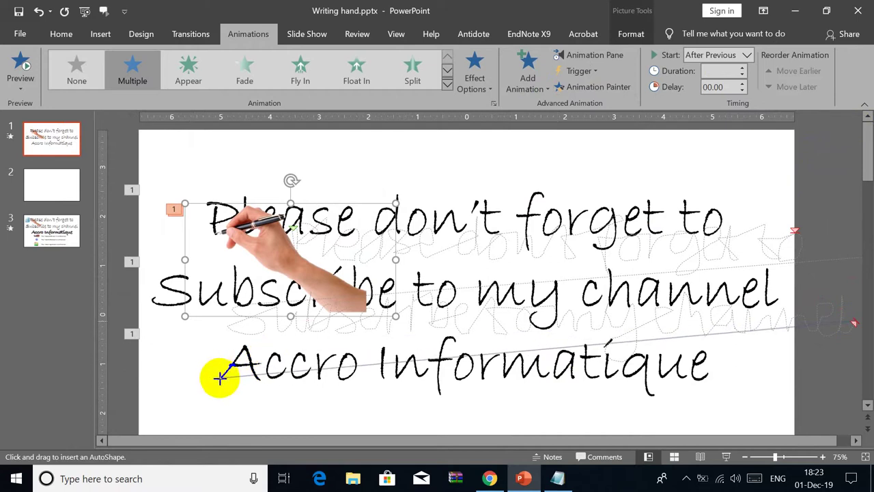
click(245, 347)
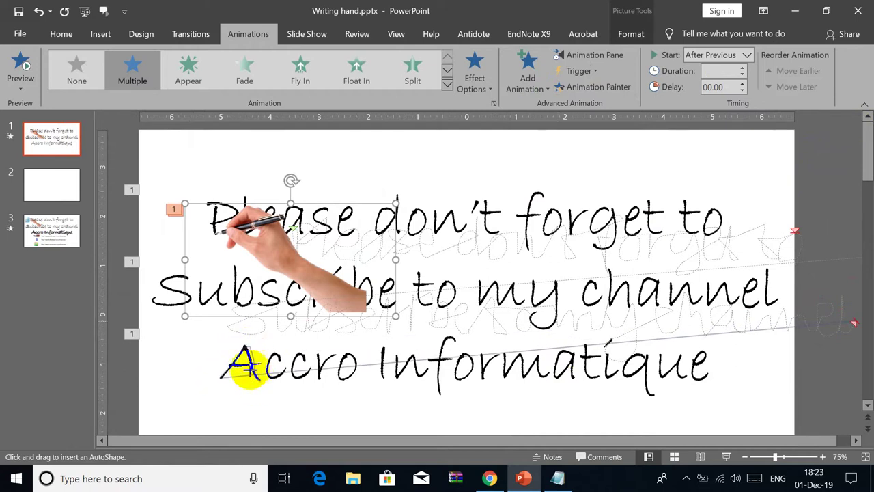
click(262, 376)
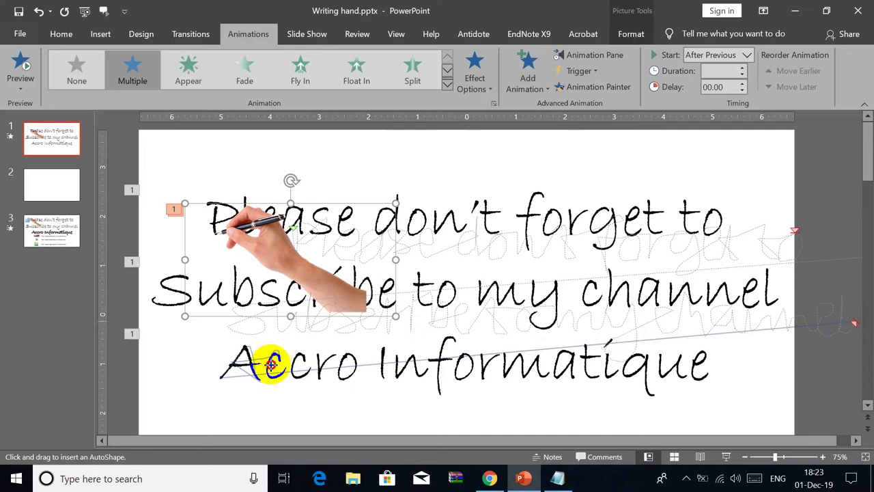
click(285, 372)
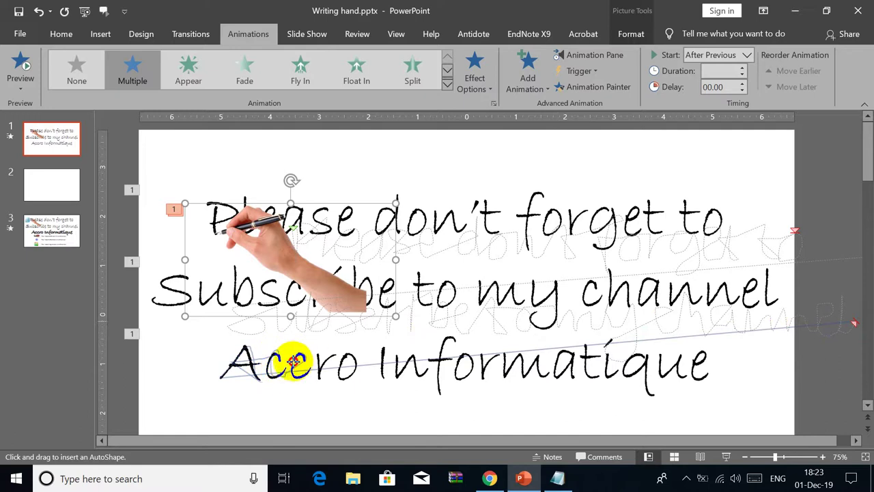
click(302, 376)
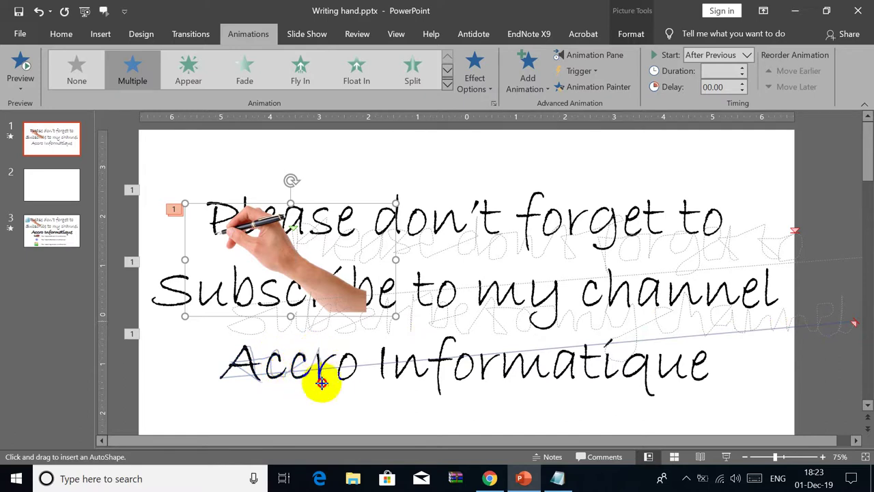
click(339, 356)
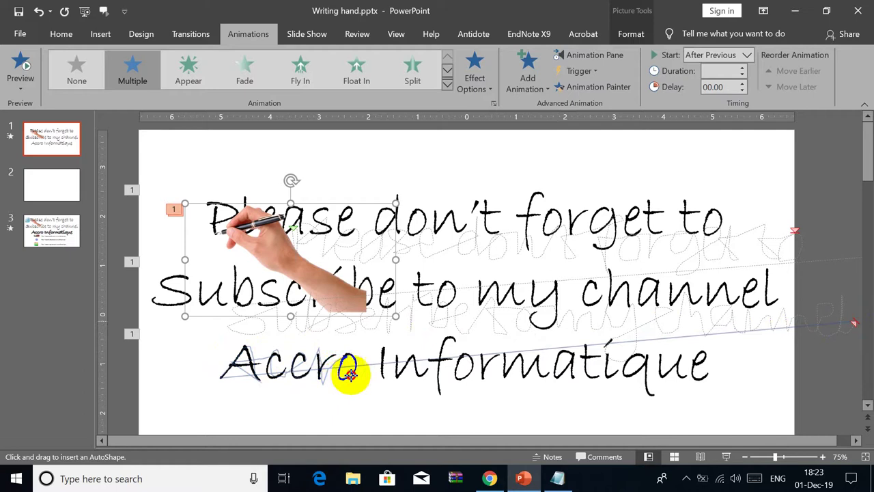
click(352, 356)
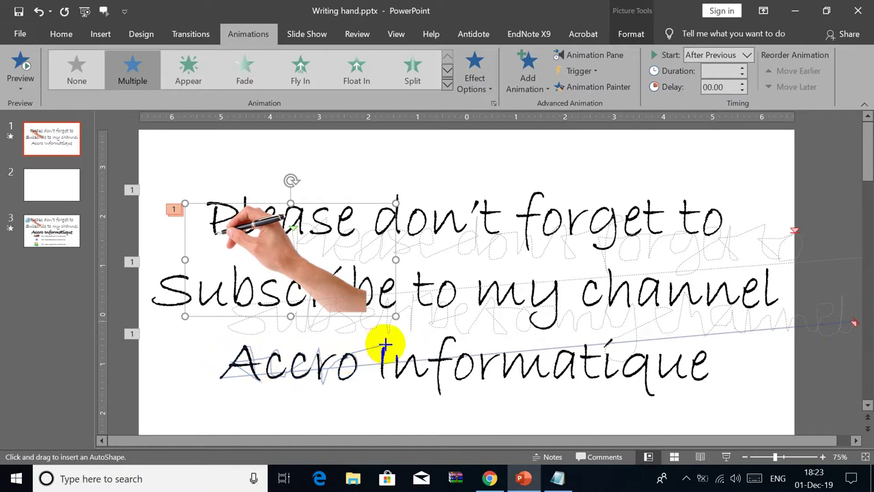
click(380, 376)
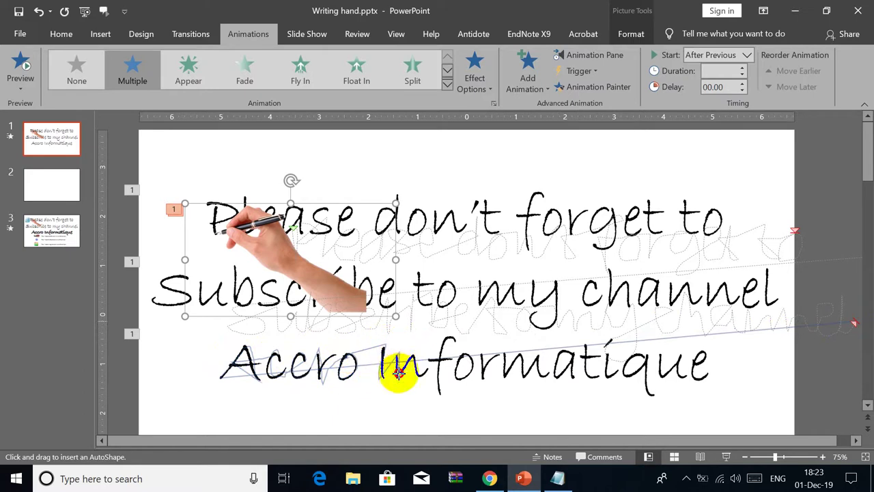
click(421, 377)
mouse_move(423, 368)
mouse_down()
mouse_move(459, 348)
mouse_move(427, 372)
mouse_move(433, 390)
mouse_move(434, 362)
mouse_move(459, 360)
mouse_move(455, 377)
mouse_move(470, 357)
mouse_move(483, 372)
mouse_move(495, 354)
mouse_move(525, 372)
mouse_move(566, 357)
mouse_move(569, 377)
mouse_move(589, 351)
mouse_move(591, 371)
mouse_move(588, 355)
mouse_move(601, 371)
mouse_move(620, 371)
mouse_move(608, 348)
mouse_move(651, 357)
mouse_move(617, 371)
mouse_move(640, 357)
mouse_move(647, 394)
mouse_move(643, 355)
mouse_move(677, 368)
mouse_move(709, 360)
mouse_move(694, 360)
mouse_move(704, 378)
mouse_move(712, 368)
mouse_up()
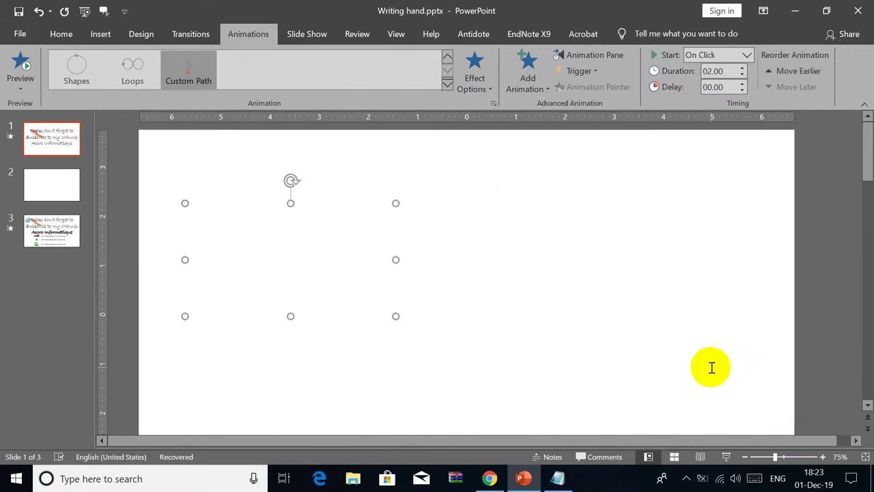
Step: Set Smooth end to 0 sec for the hand's third motion path in its Effect Options
click(559, 55)
click(662, 248)
right_click(683, 302)
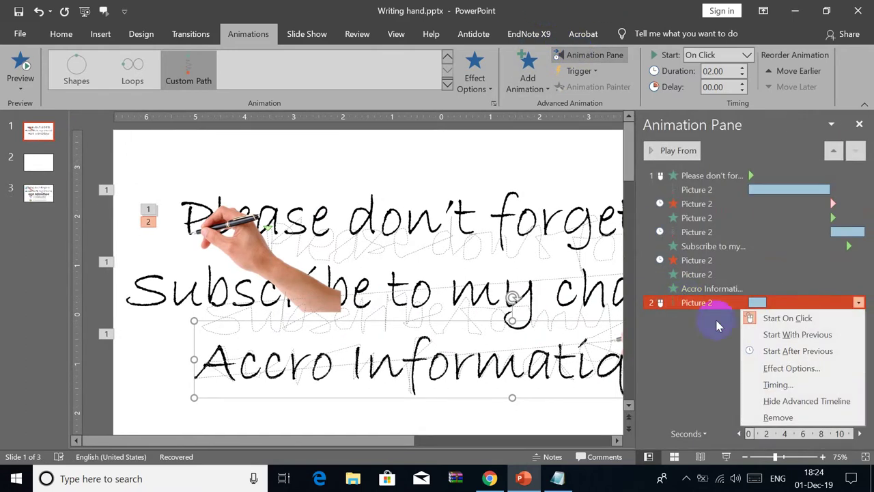
click(775, 372)
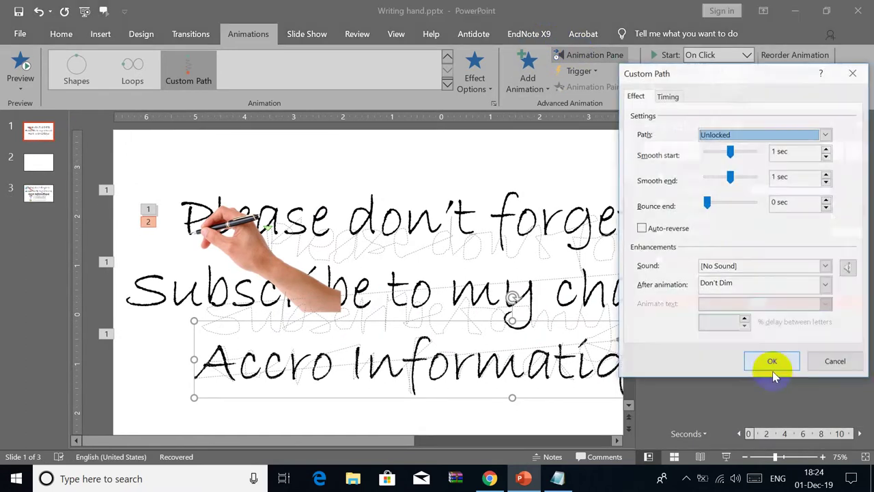
mouse_move(732, 176)
mouse_down()
mouse_move(701, 163)
mouse_move(707, 153)
mouse_up()
click(771, 364)
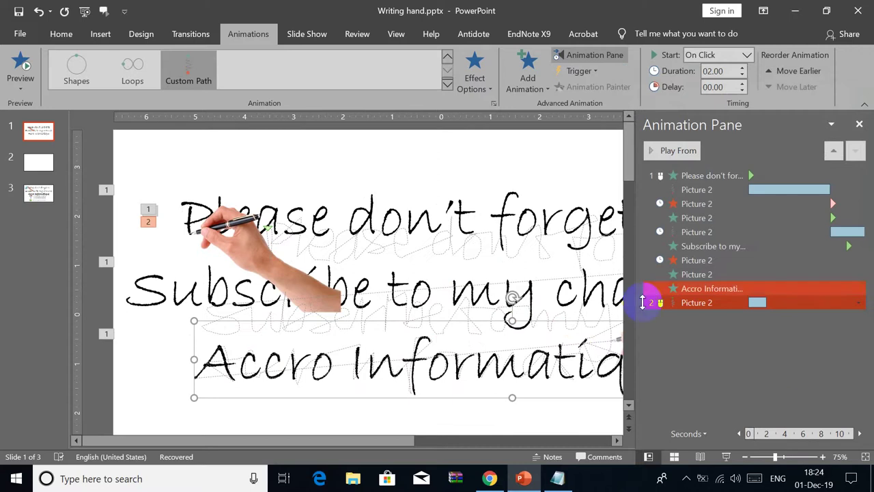
click(856, 151)
click(859, 124)
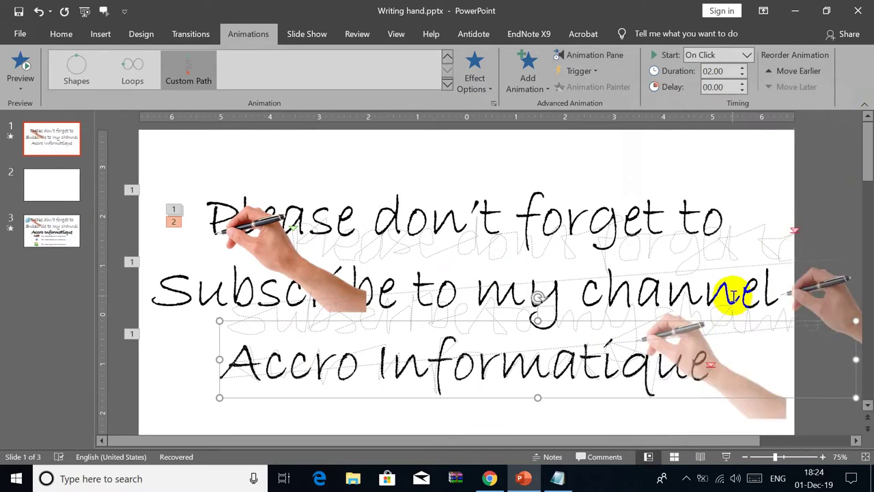
scroll(558, 424, down, 2)
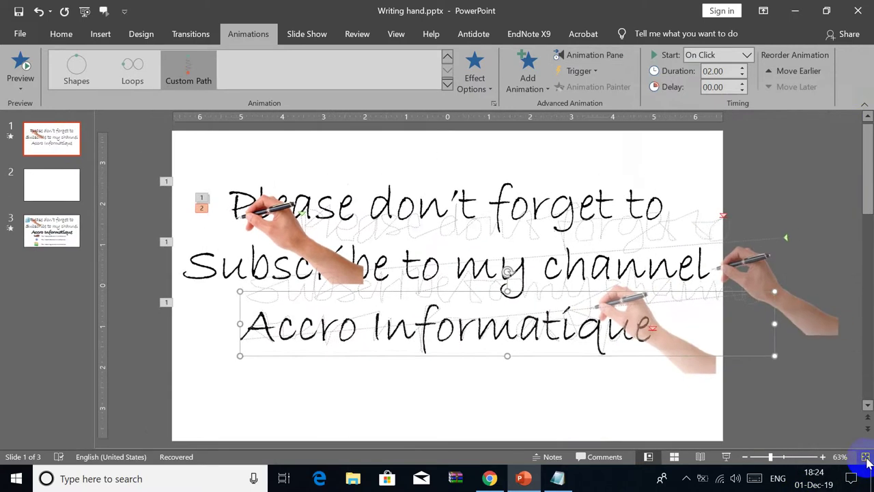
Step: Insert a text box below line three and type 'line three = 17 letters' with the timing note
click(479, 418)
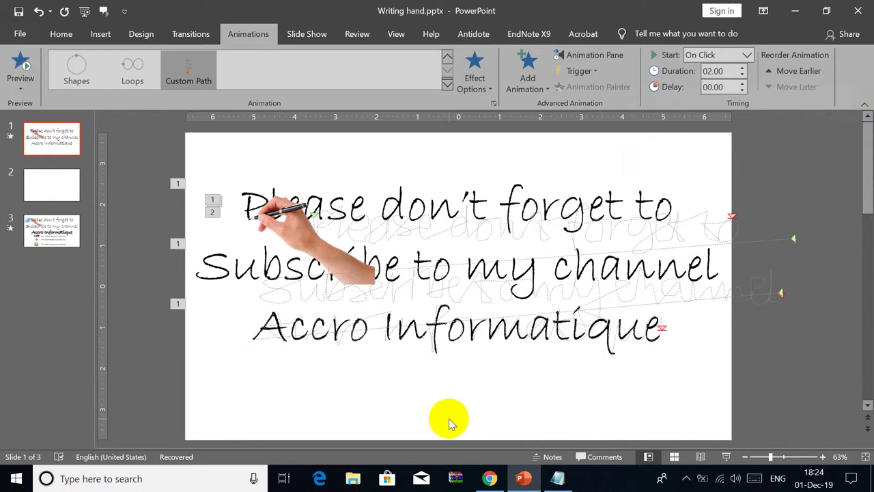
click(101, 36)
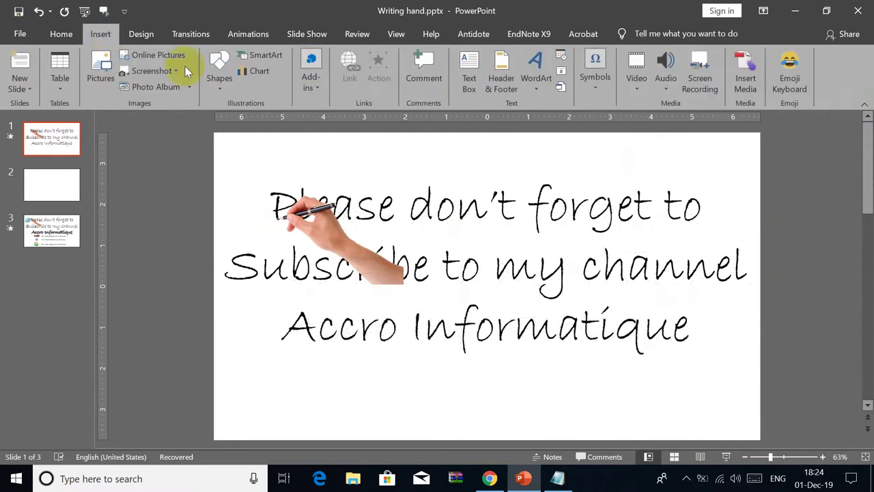
click(470, 69)
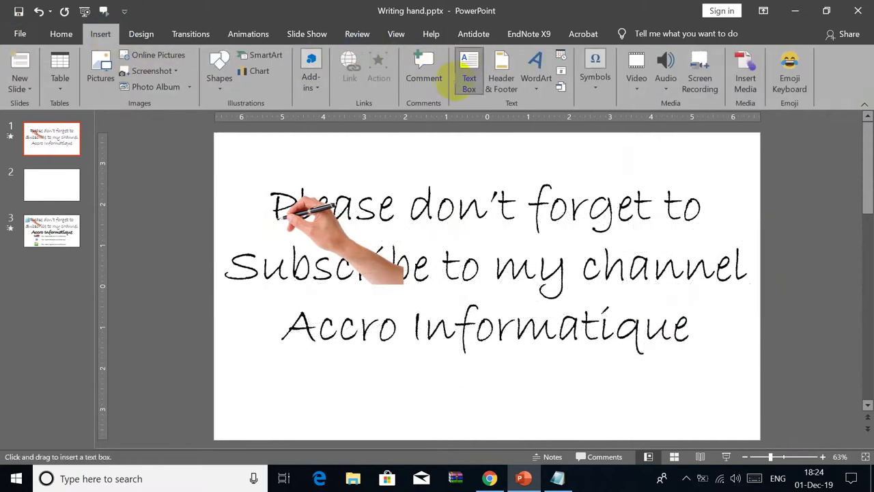
click(309, 371)
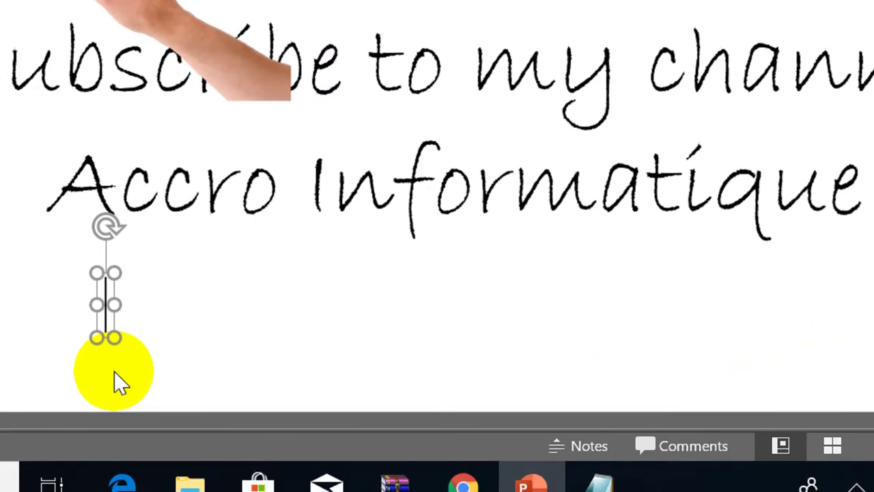
text(line )
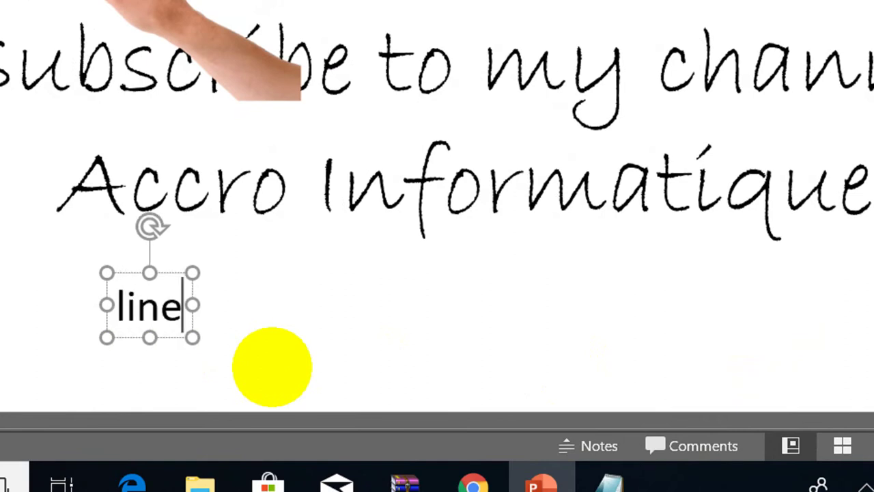
text(th)
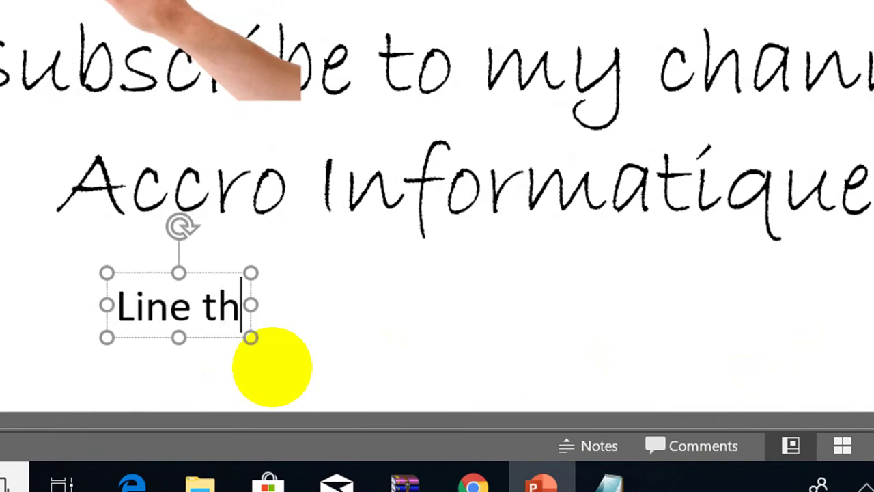
text(ree = )
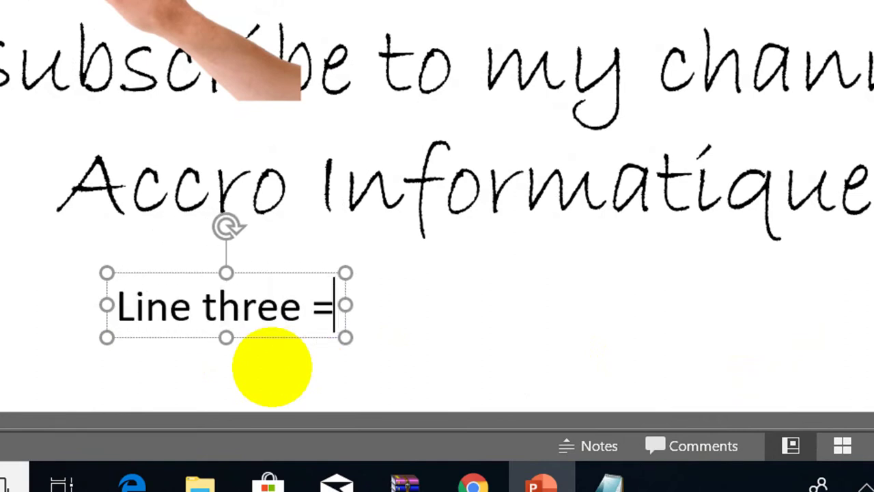
text(17 )
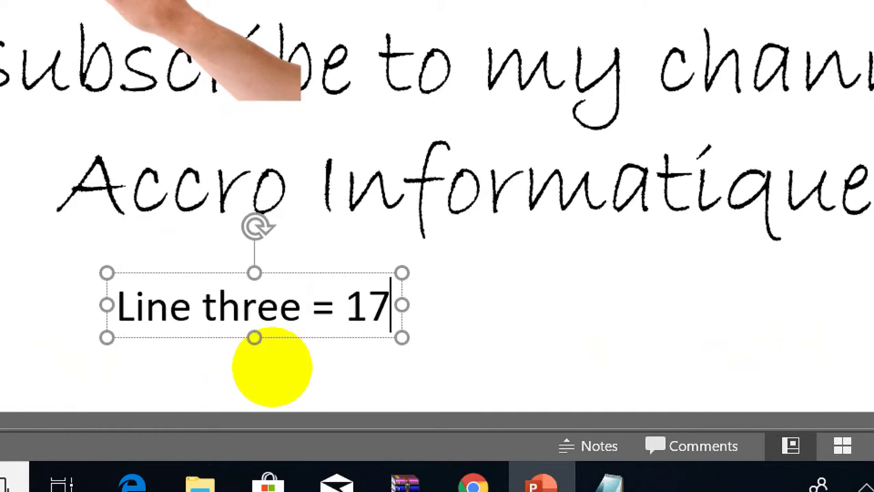
text(letter)
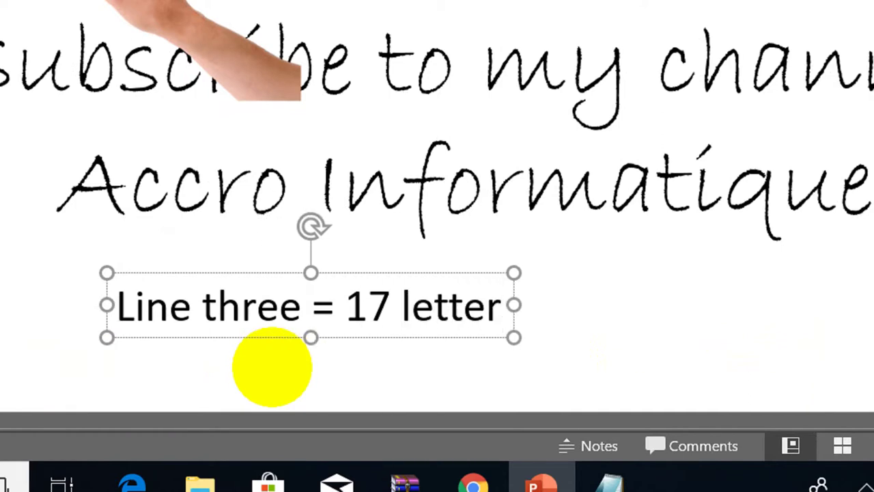
text(s)
key(Return)
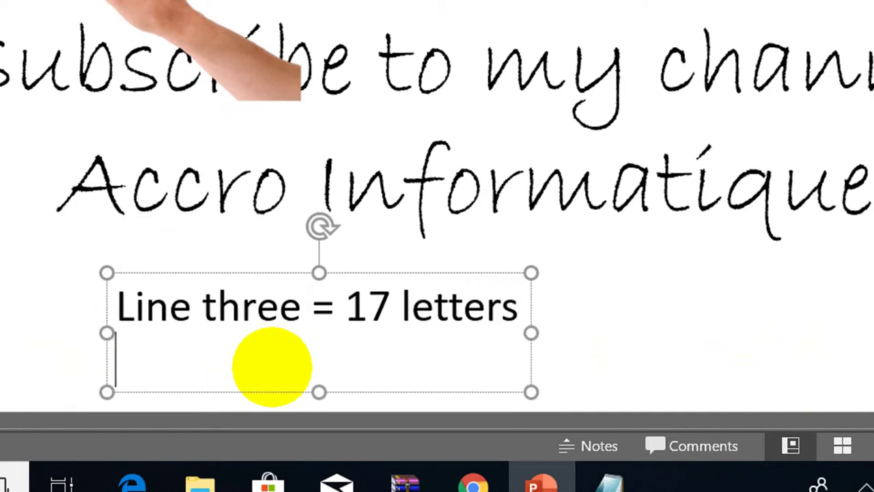
text(o time will be 8.)
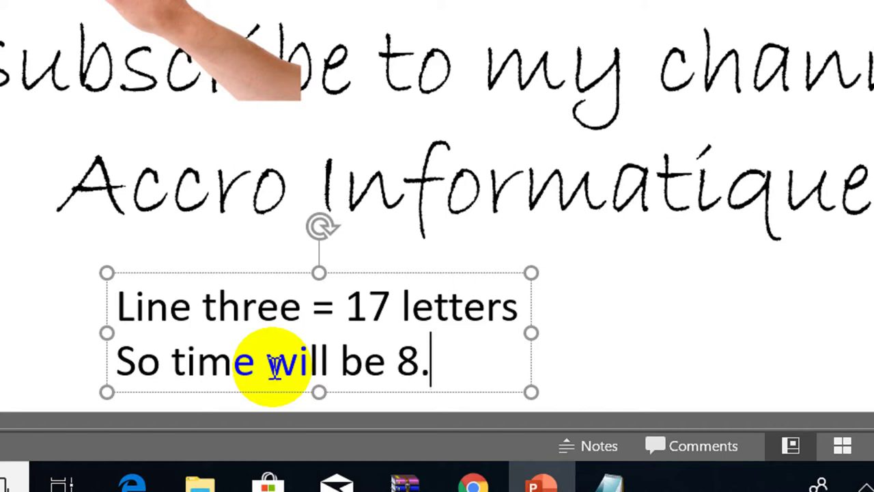
text(5 sec)
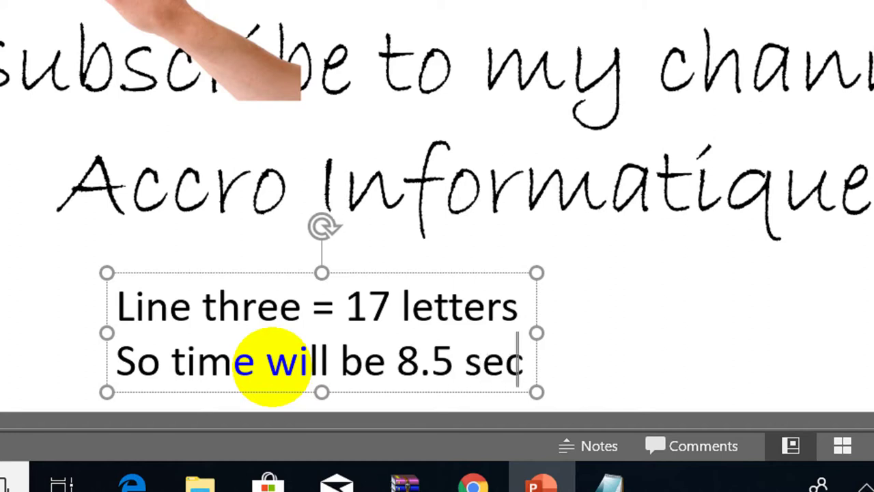
text(onds)
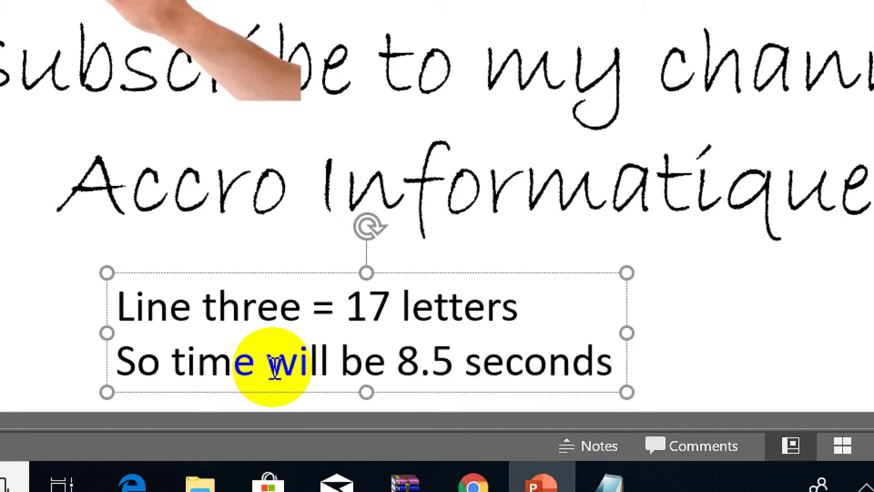
text( plus)
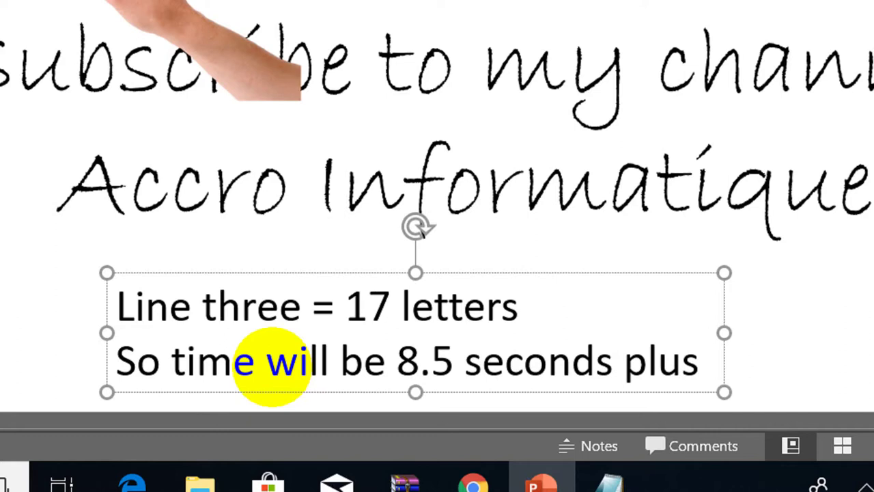
text( t)
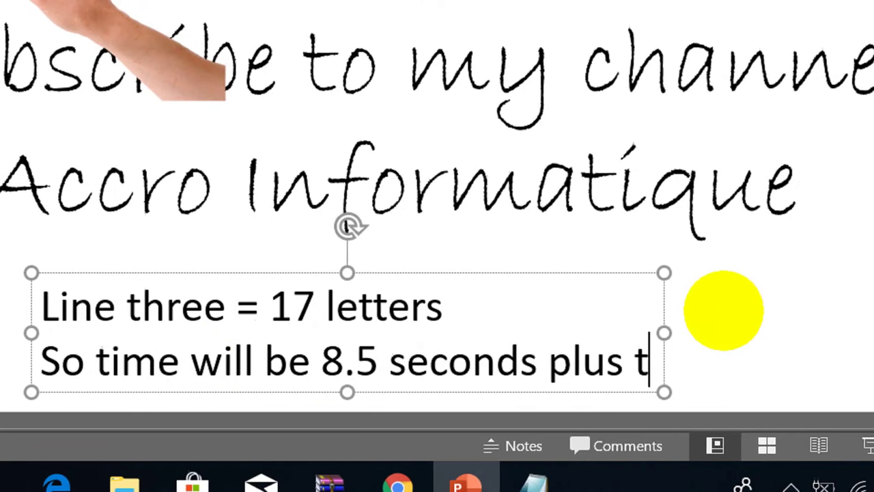
text(ime )
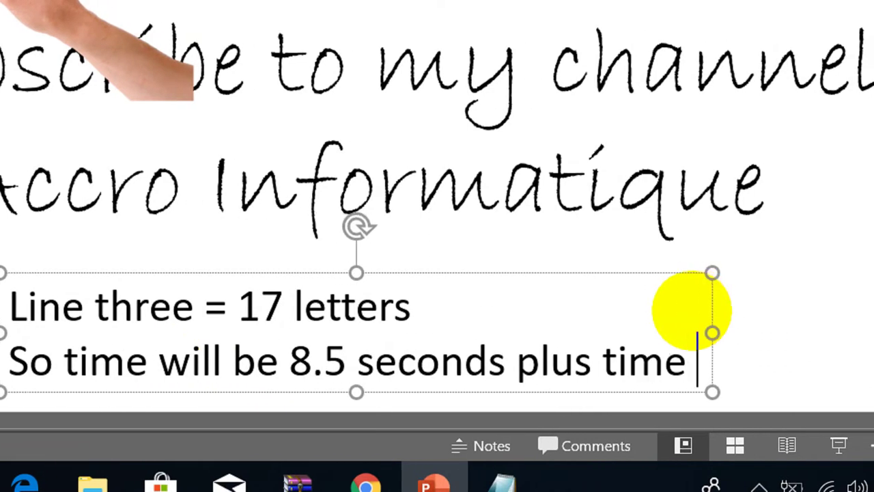
text(betw)
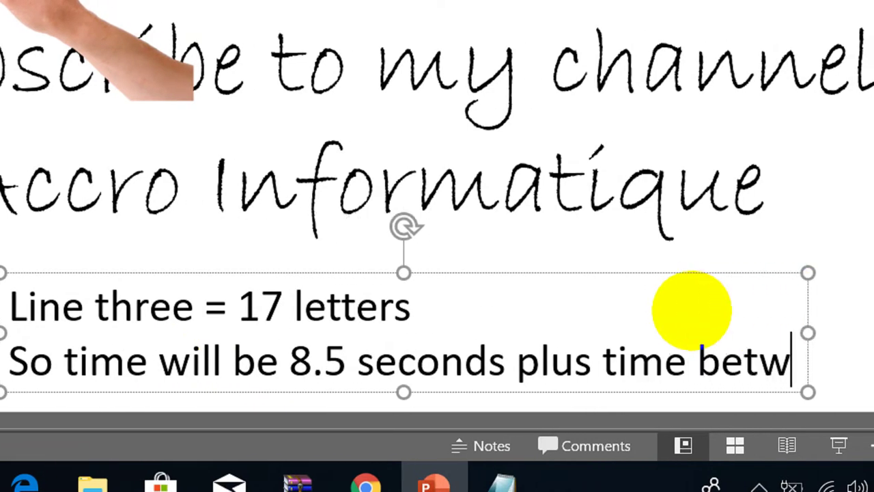
text(een)
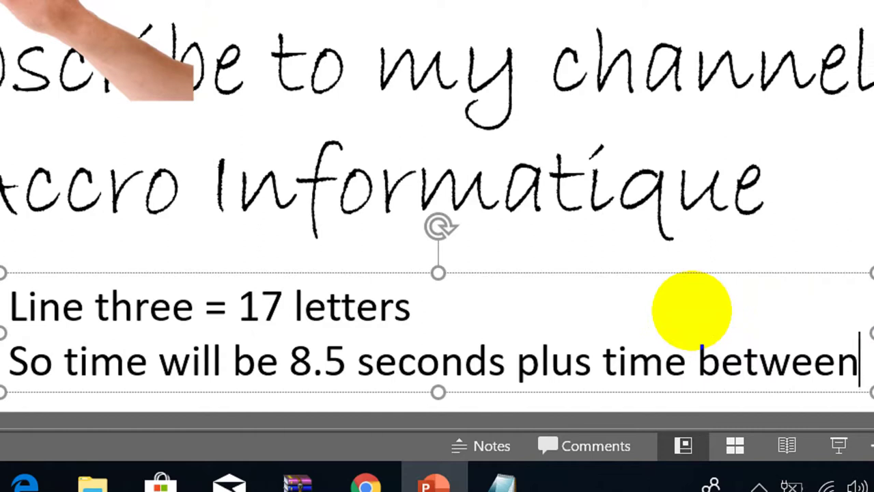
Step: Move the note up under 'Accro Informatique', add a third line, then delete the note box
drag(523, 274, 523, 213)
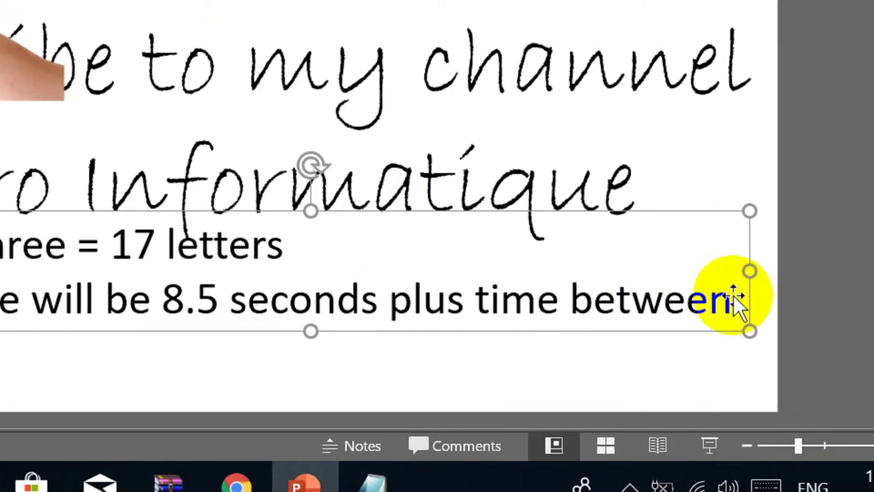
click(696, 304)
key(Return)
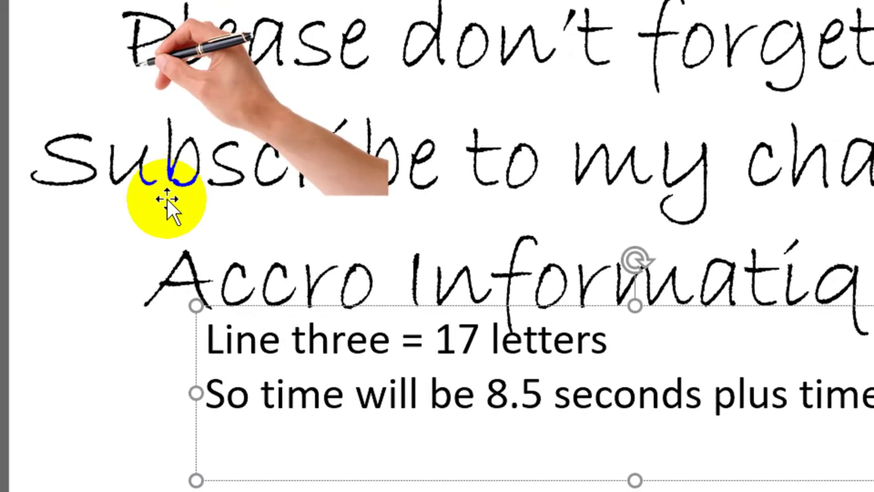
text(lines)
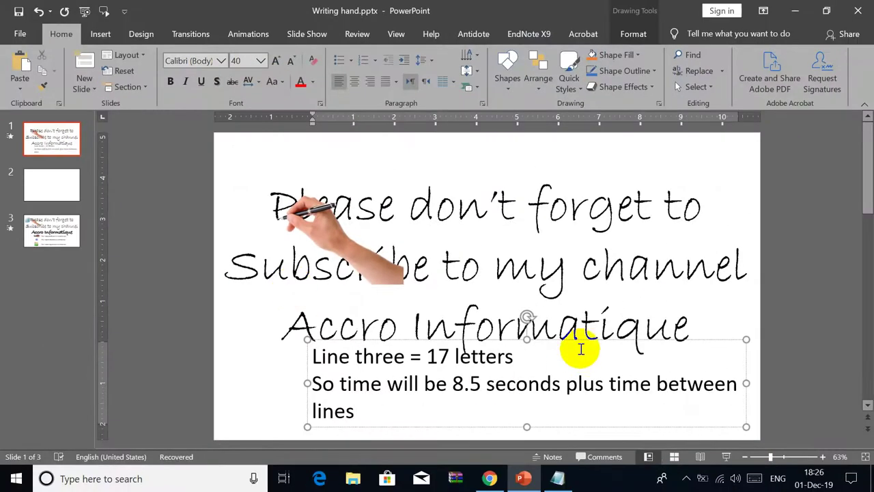
click(585, 334)
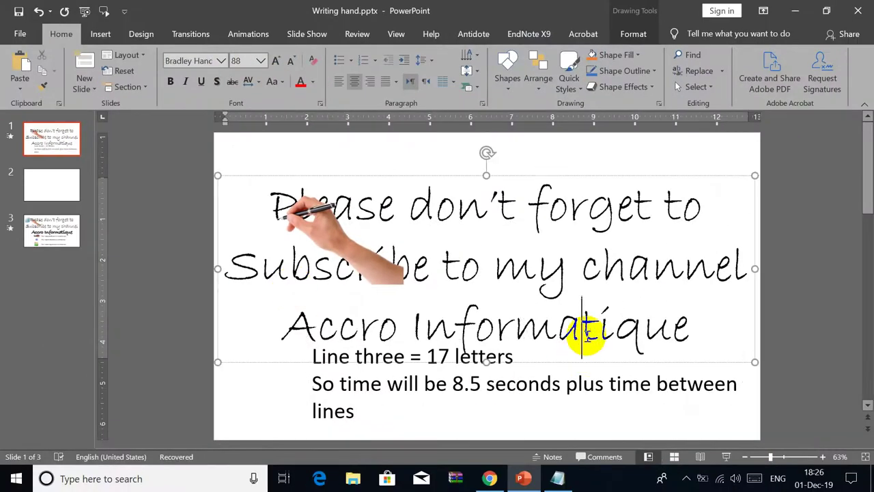
click(582, 387)
click(626, 426)
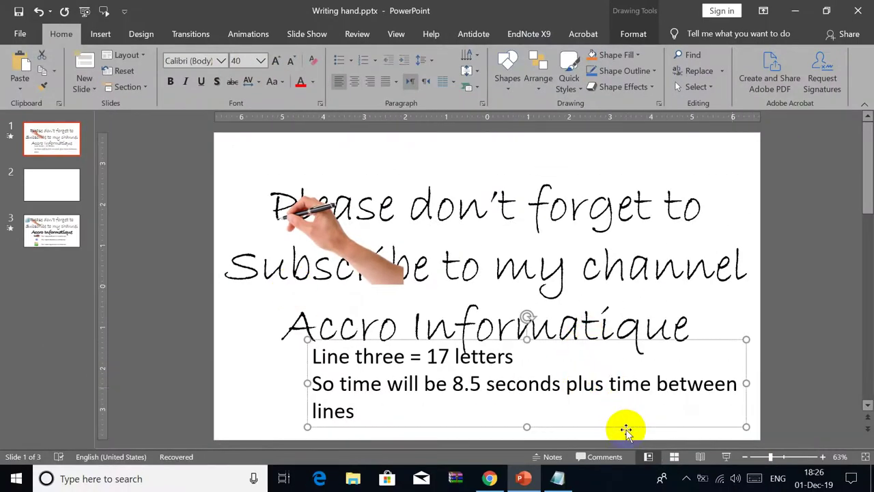
key(Delete)
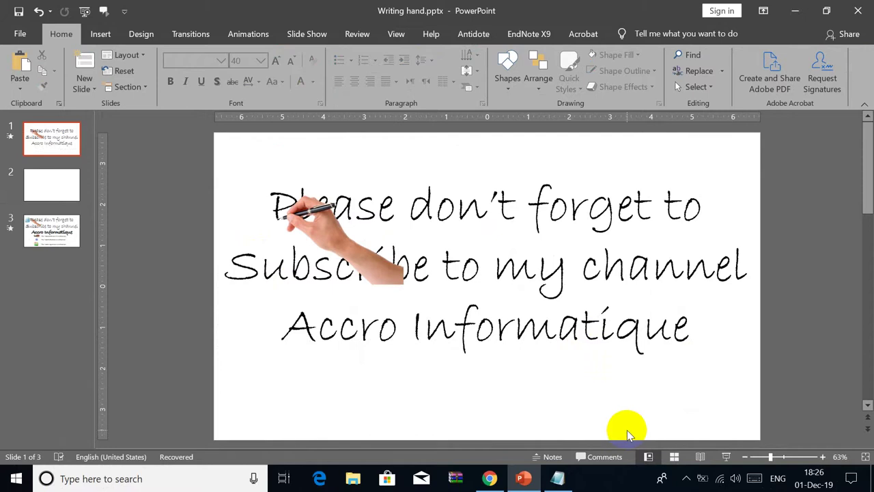
Step: Set the hand's third-line path duration to 08.50 seconds and preview it in Slide Show
click(512, 268)
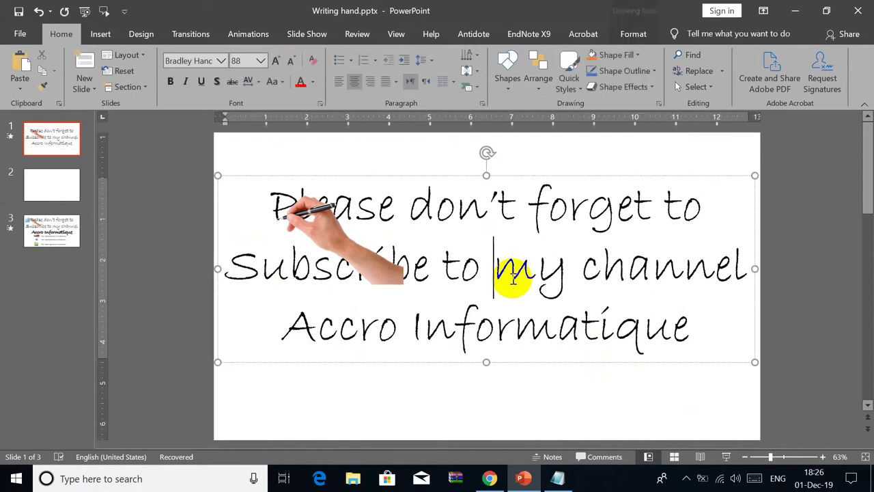
click(248, 34)
click(595, 55)
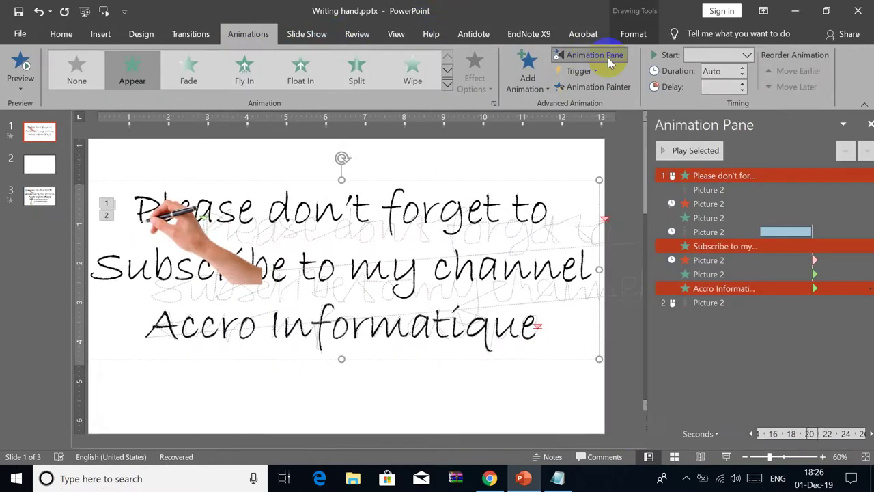
drag(653, 247, 704, 304)
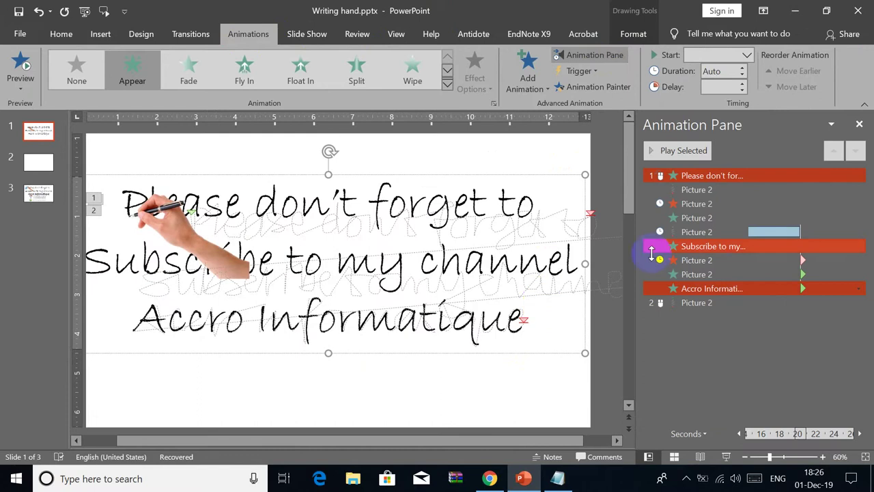
click(704, 303)
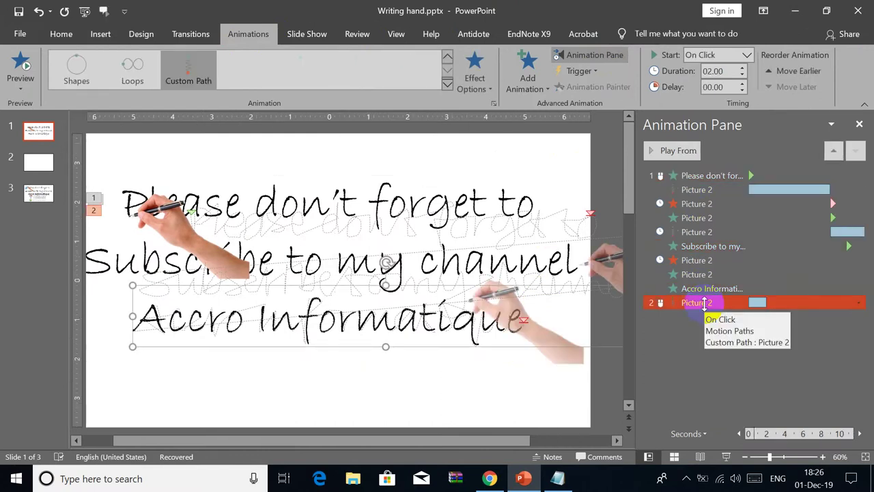
click(741, 69)
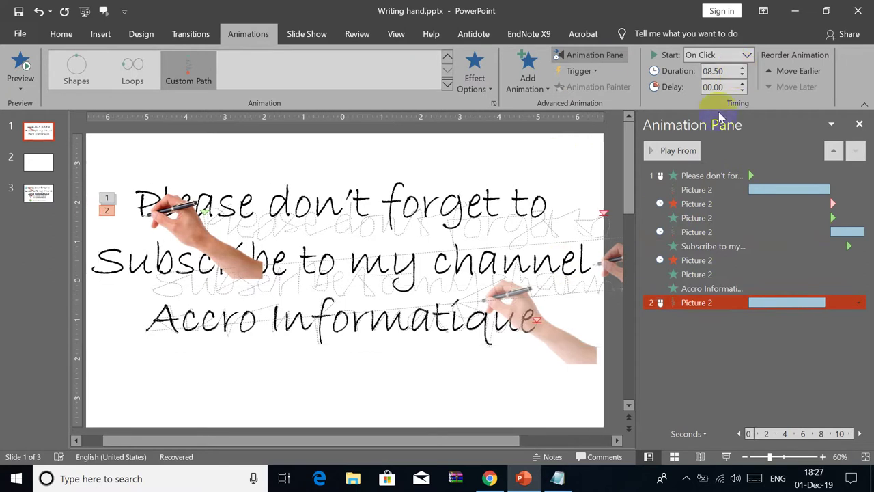
click(715, 71)
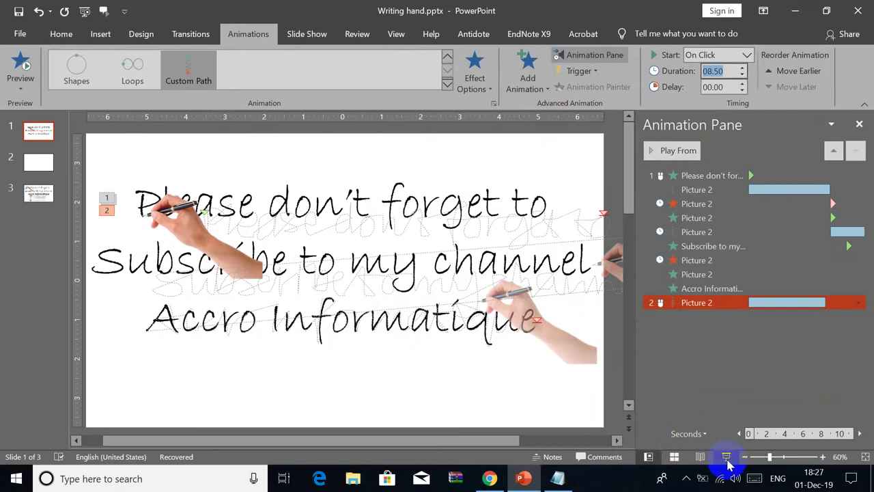
click(726, 459)
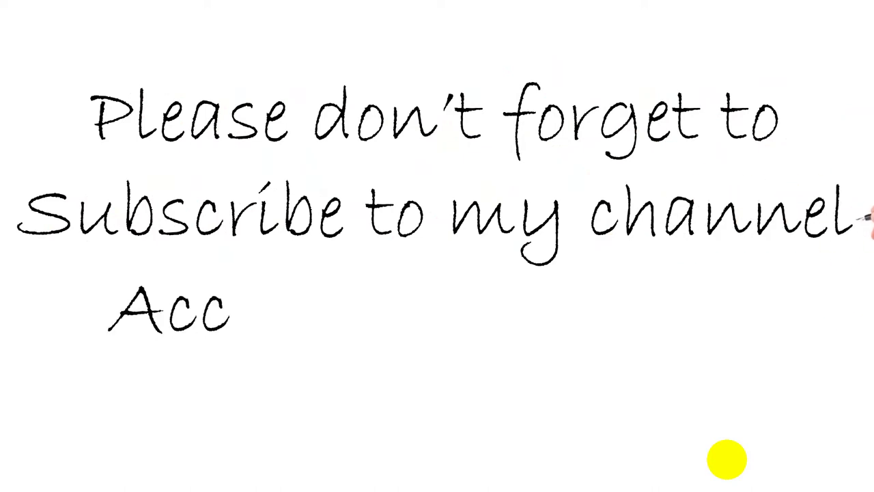
key(Escape)
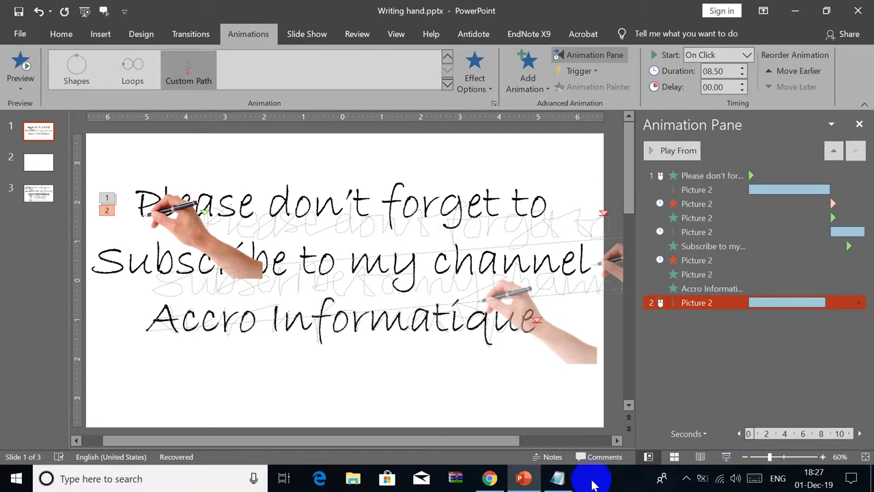
Step: Check the start timings of the hand's Disappear, Appear, and the Accro Informatique reveal
click(691, 260)
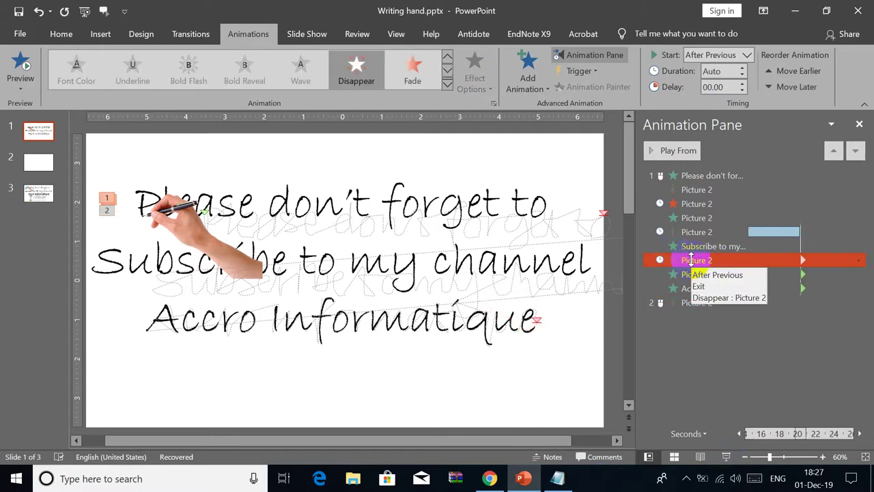
shift+click(830, 274)
click(859, 261)
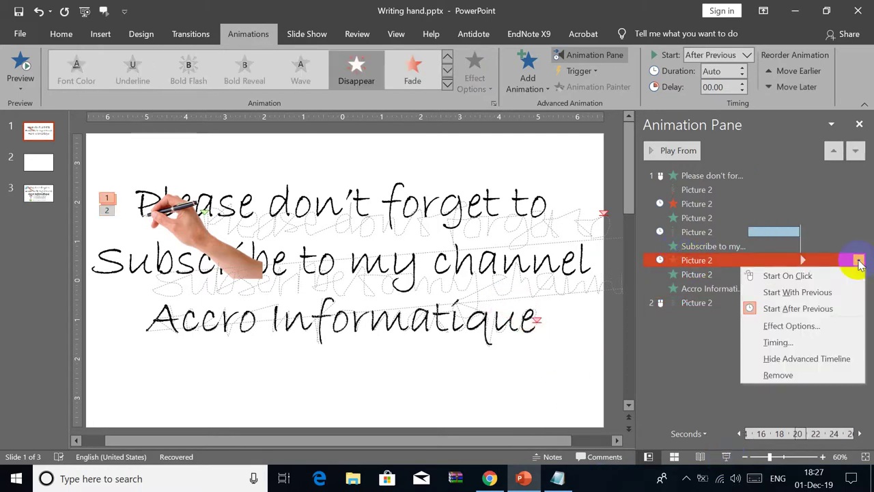
click(713, 275)
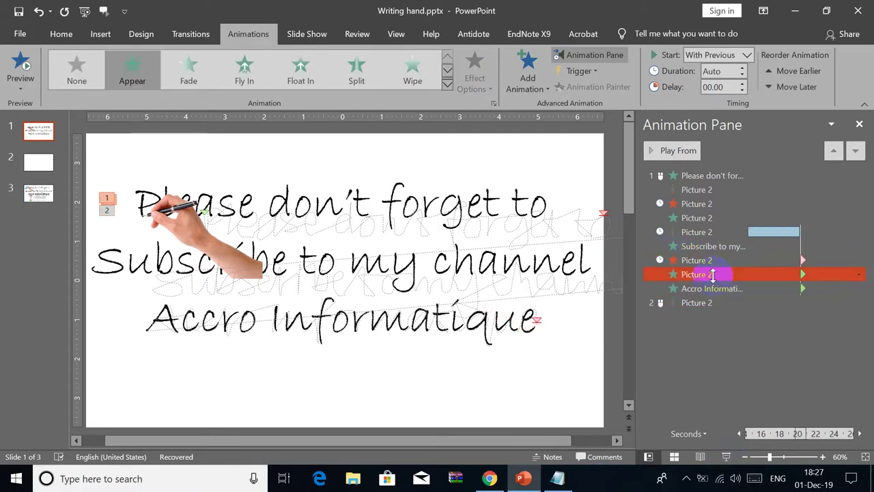
click(859, 274)
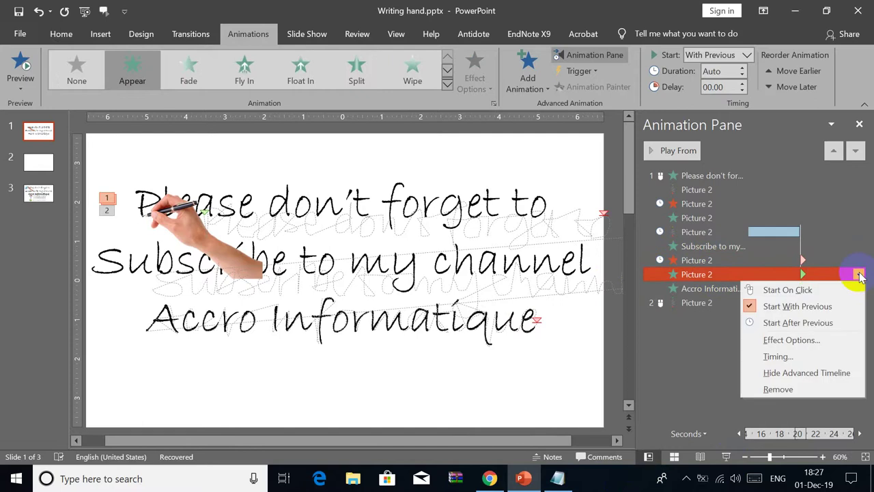
click(718, 289)
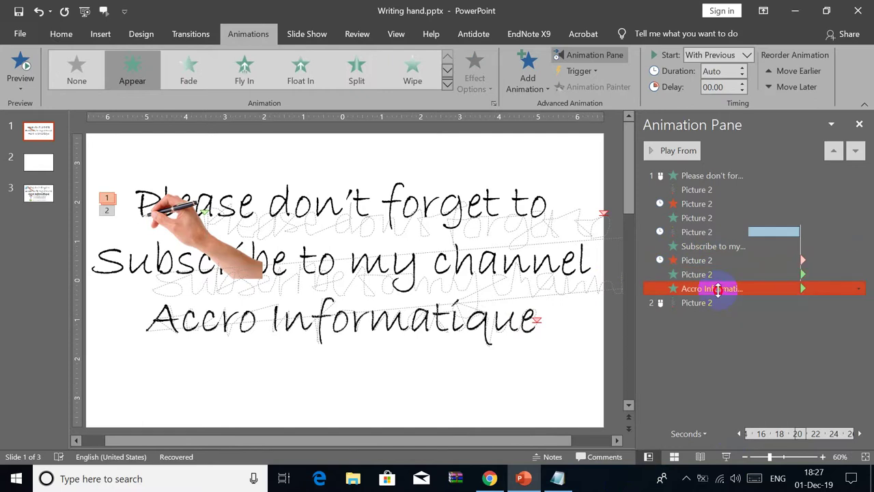
click(858, 288)
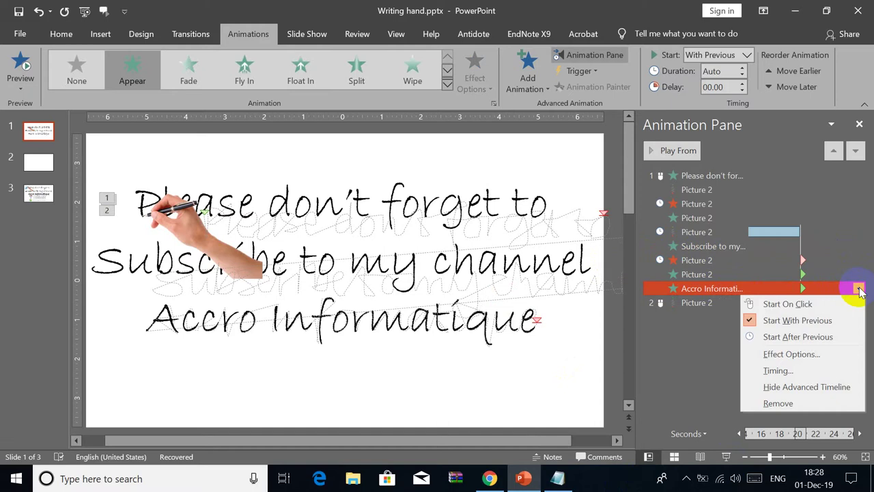
Step: Set the hand's third-line path to start After Previous and run the slide show
click(698, 302)
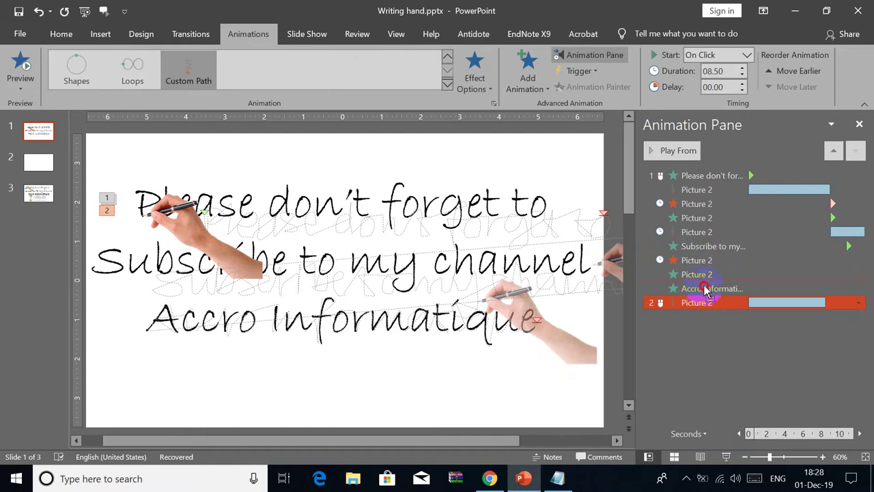
click(859, 289)
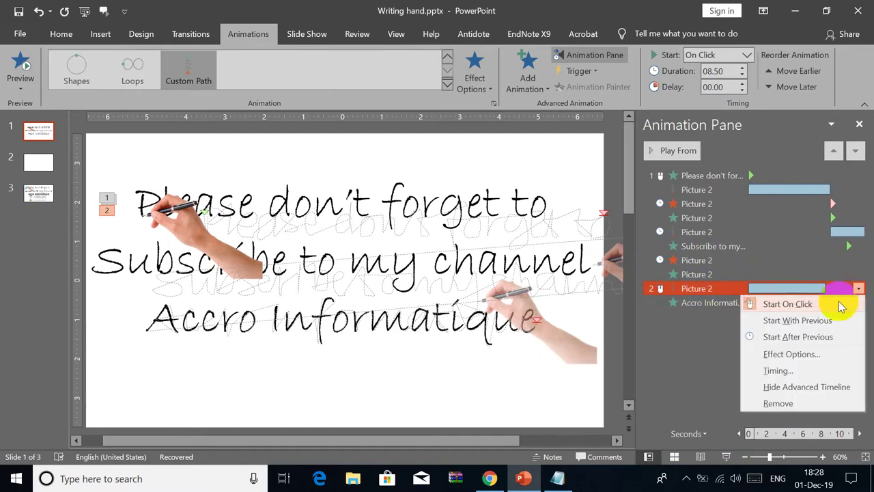
click(822, 322)
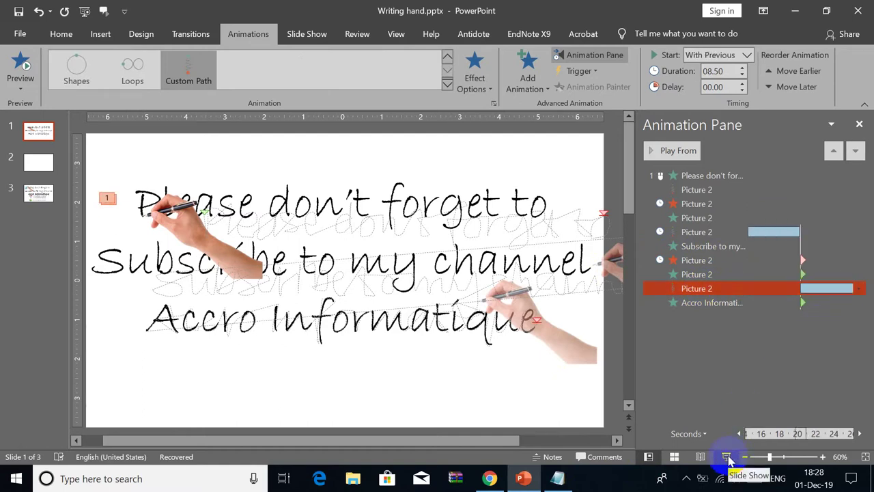
click(858, 290)
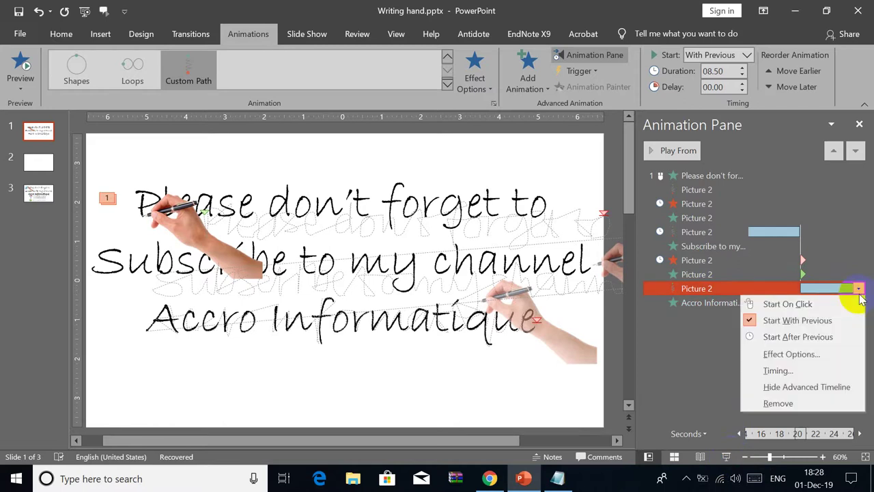
click(823, 336)
click(726, 456)
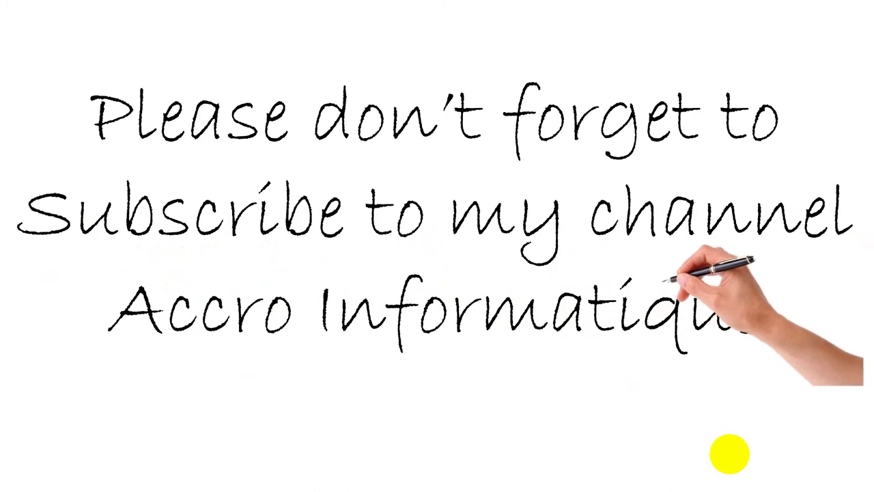
Step: End the slide show after the three lines are written and return to editing slide 1
key(Escape)
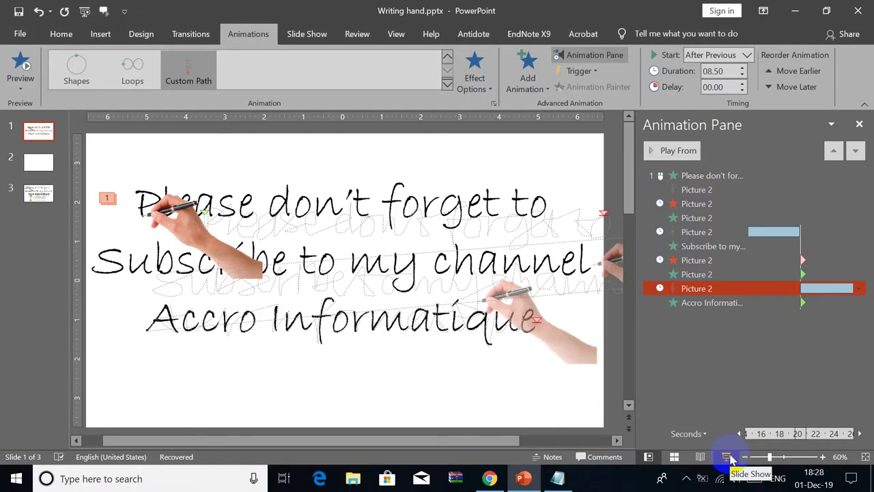
Step: Nudge the hand's third-line motion path one step down and four steps right, then replay the show
click(860, 124)
click(556, 333)
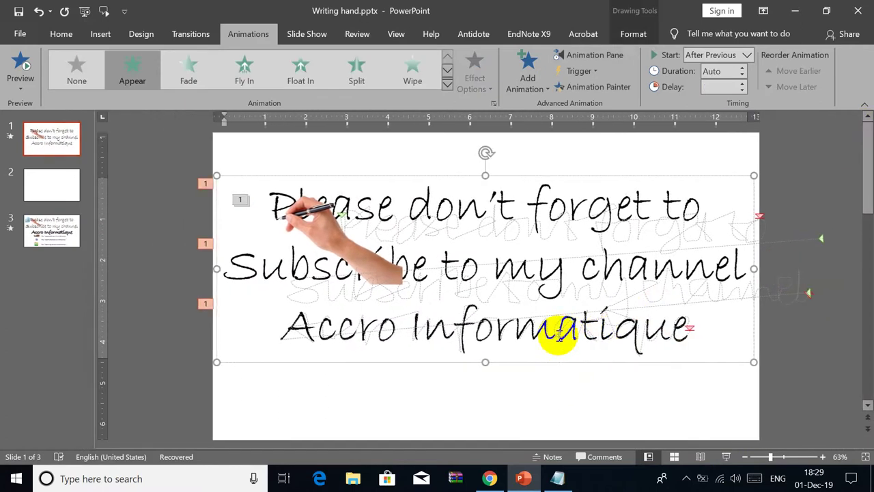
click(627, 321)
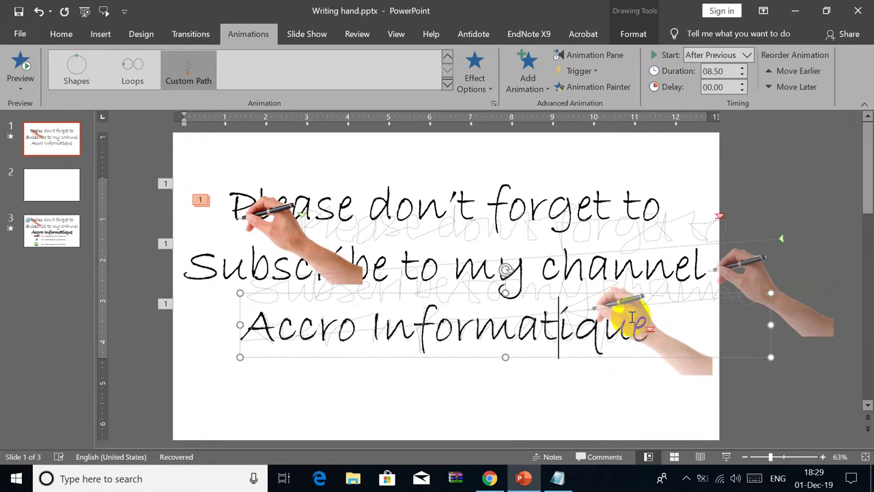
key(Down)
key(Down)
key(Down)
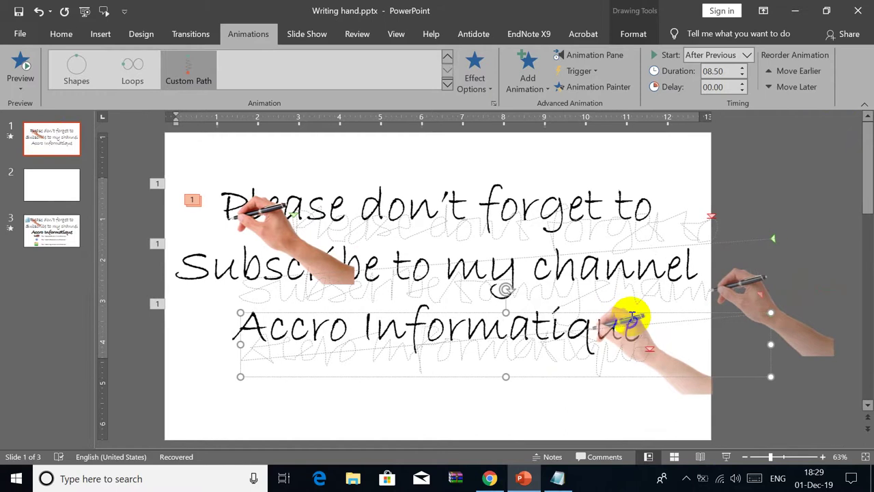
key(Right)
key(Right)
key(Right)
key(Right)
key(Right)
key(Right)
key(Right)
key(Right)
key(Right)
key(Right)
key(Right)
key(Right)
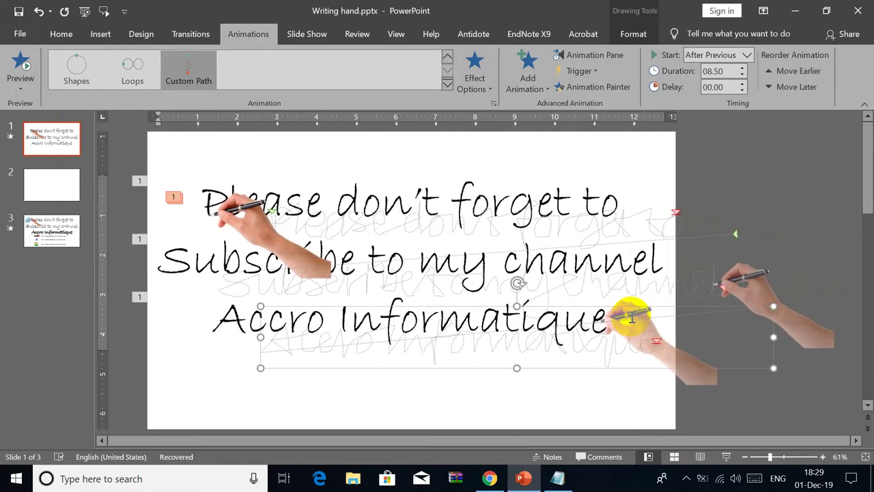
key(Right)
key(Right)
key(Right)
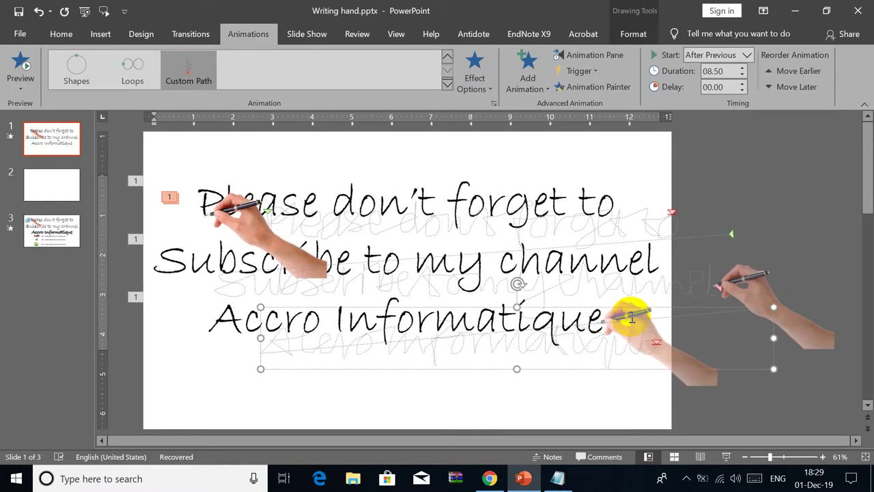
key(Right)
key(Right)
key(Right)
key(Right)
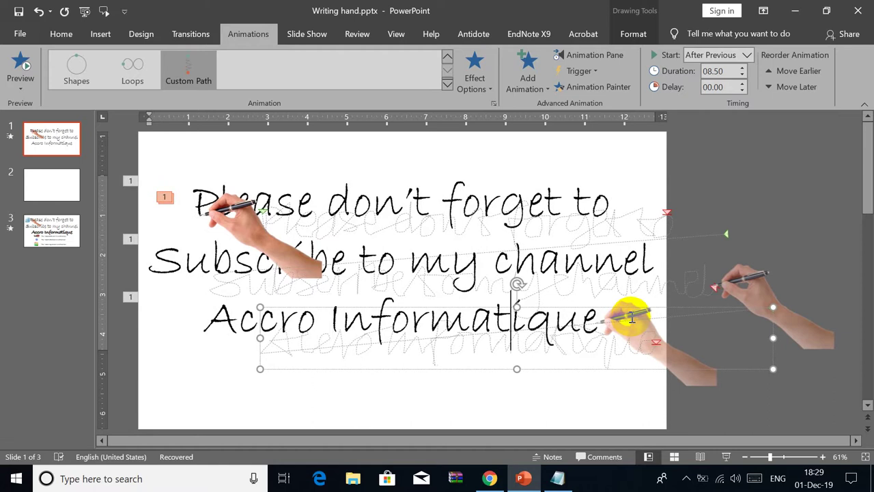
key(Right)
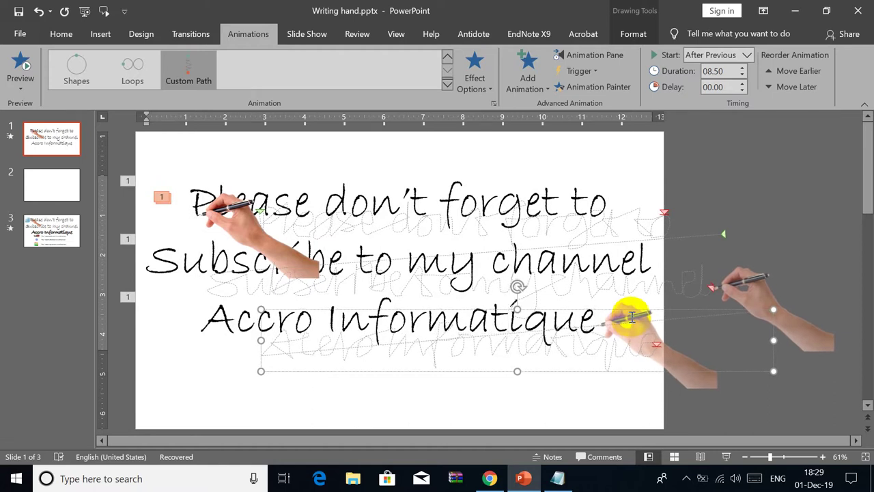
click(727, 456)
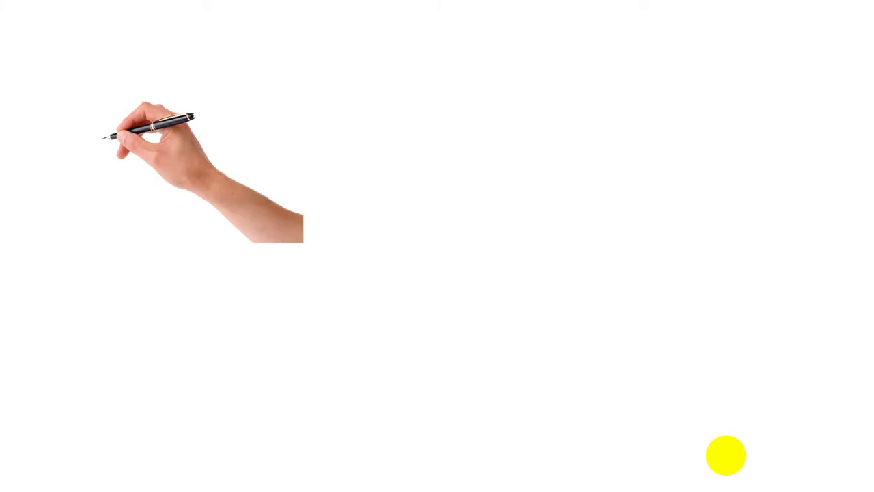
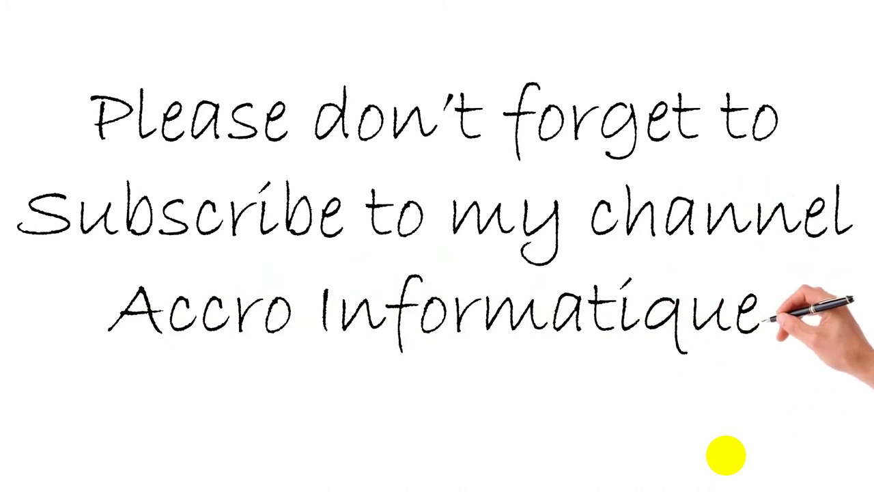
Step: Leave the slide show and review the hand pictures' animations in the Animation Pane
key(Escape)
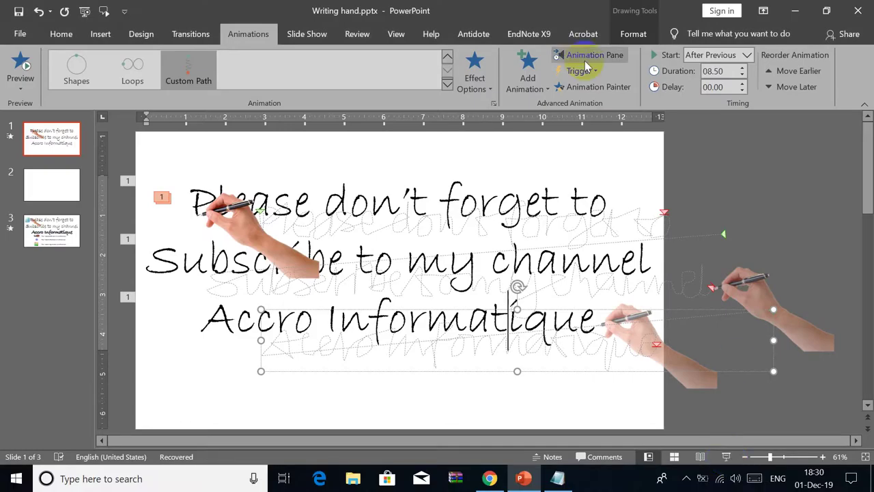
click(585, 58)
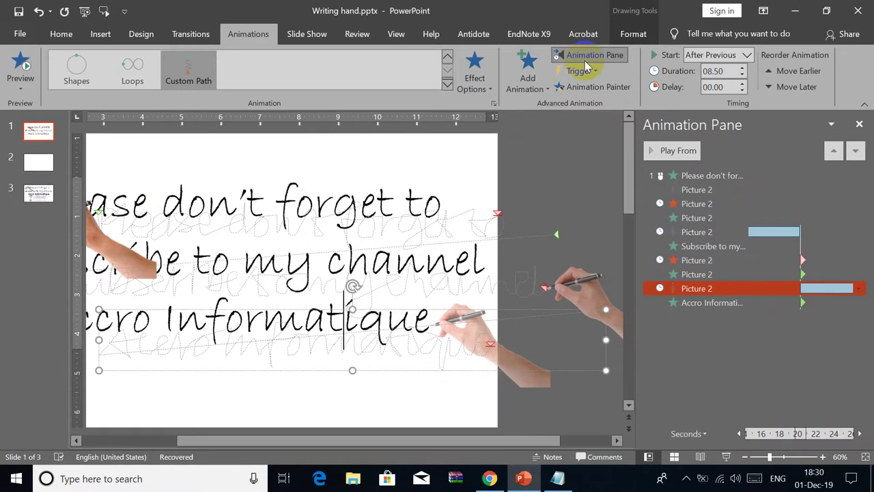
click(718, 260)
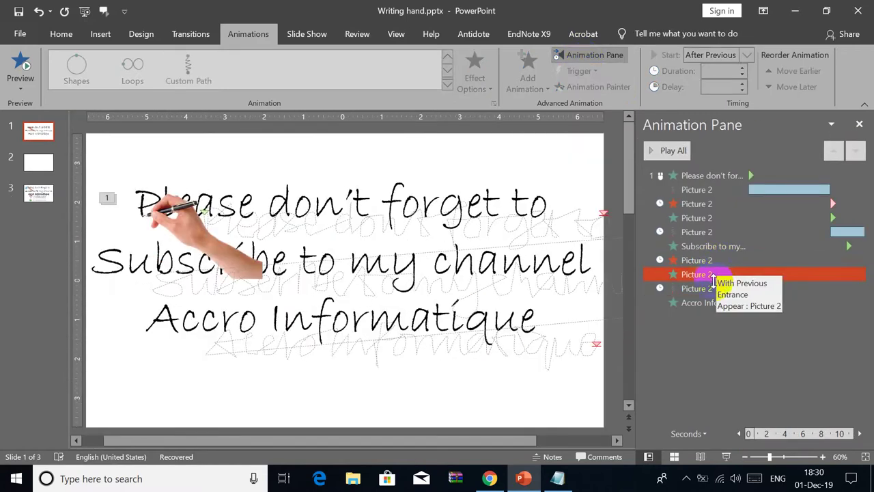
click(703, 288)
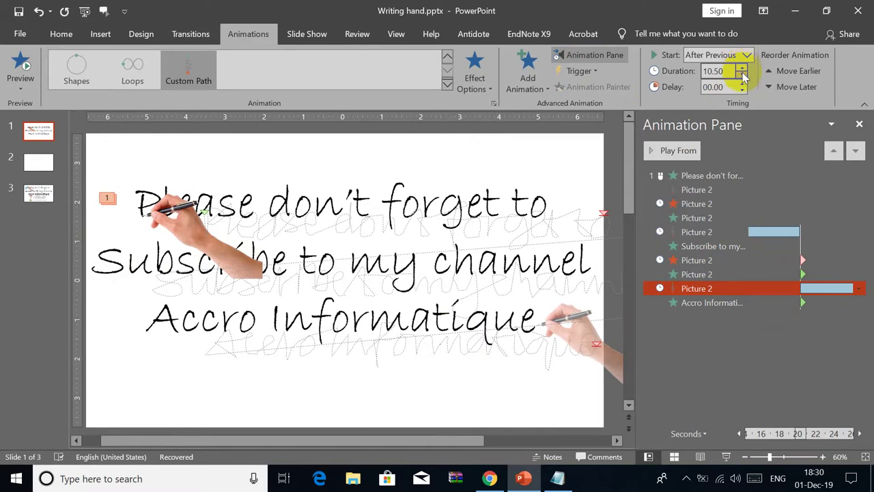
click(442, 318)
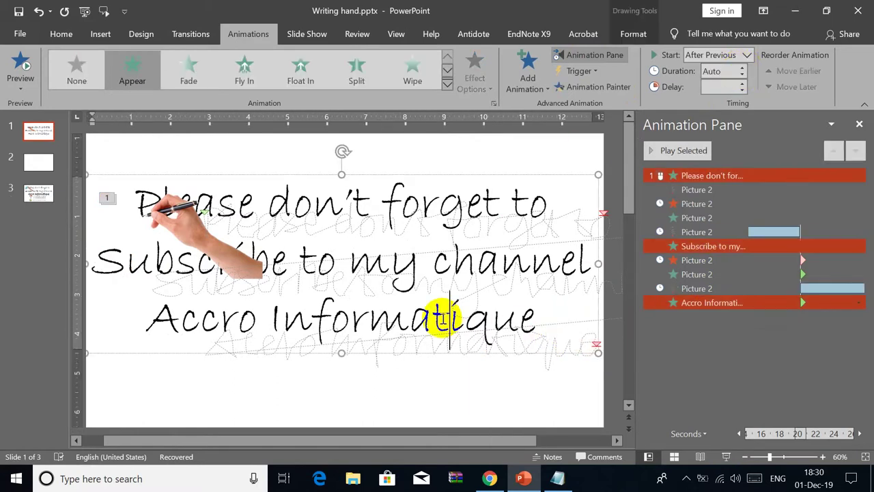
Step: Give the Accro Informatique entrance a 02.00-second delay, starting With Previous
click(859, 126)
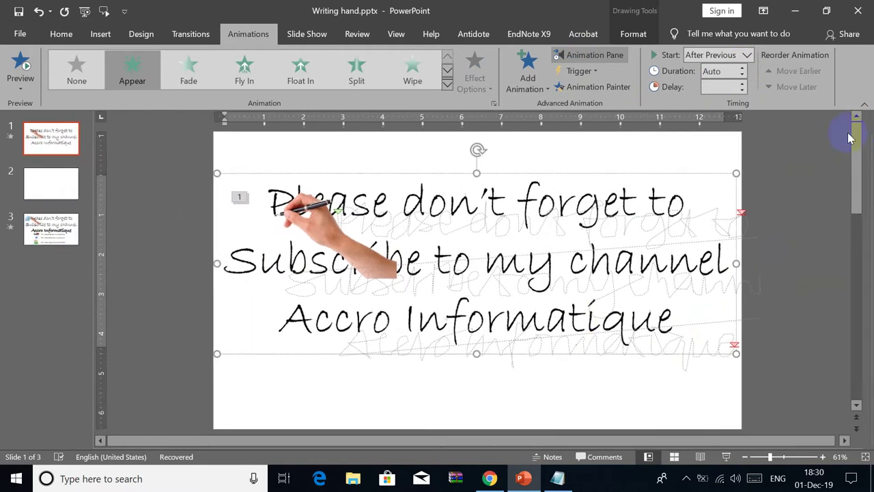
click(589, 58)
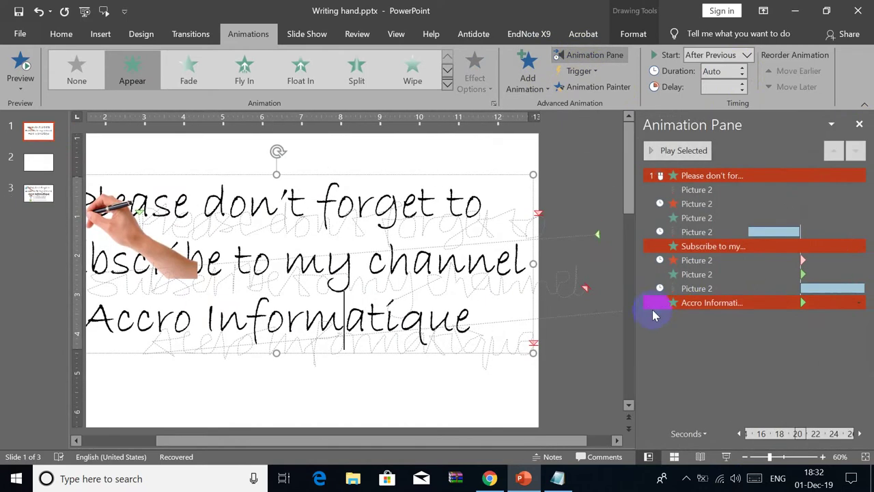
click(716, 303)
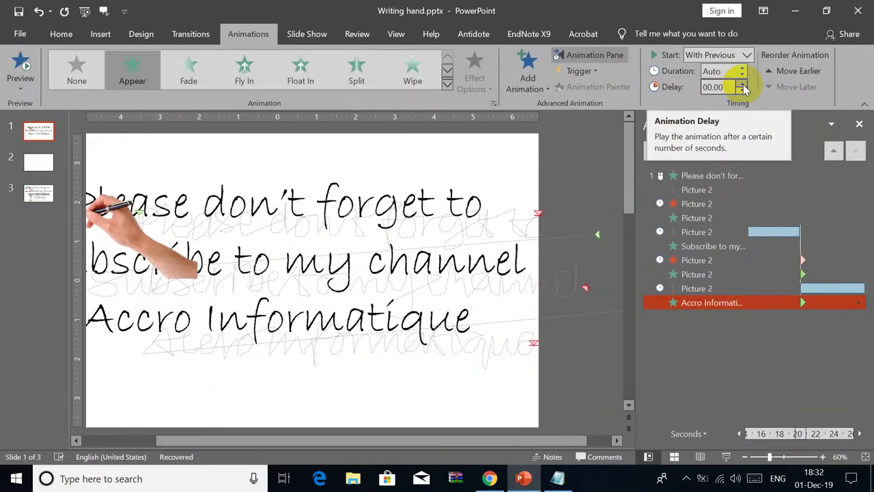
click(743, 84)
click(743, 84)
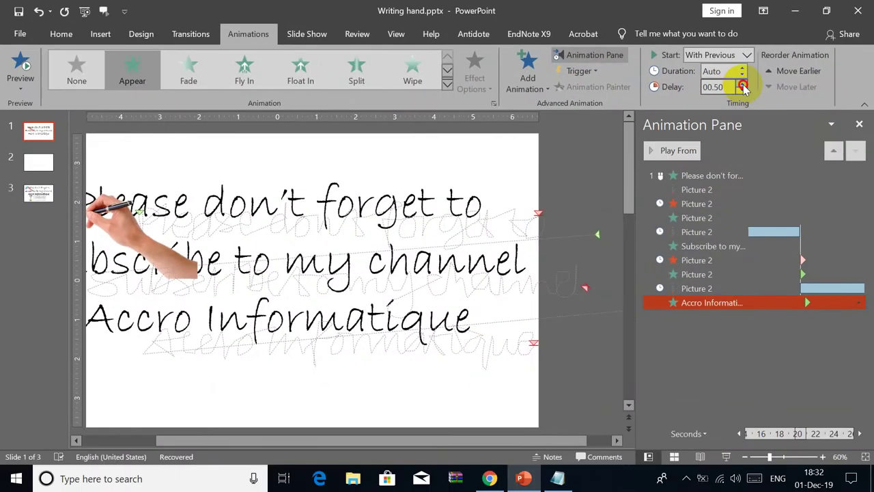
click(743, 84)
click(743, 84)
click(743, 84)
click(743, 84)
click(743, 84)
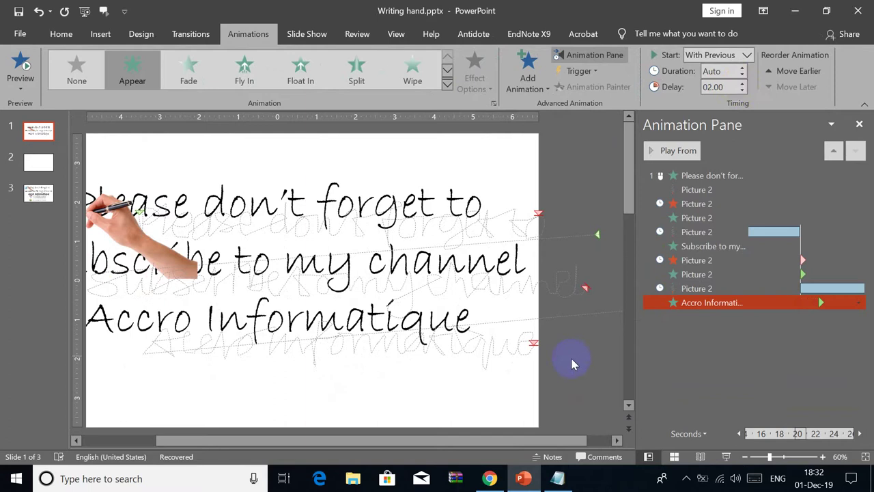
click(731, 461)
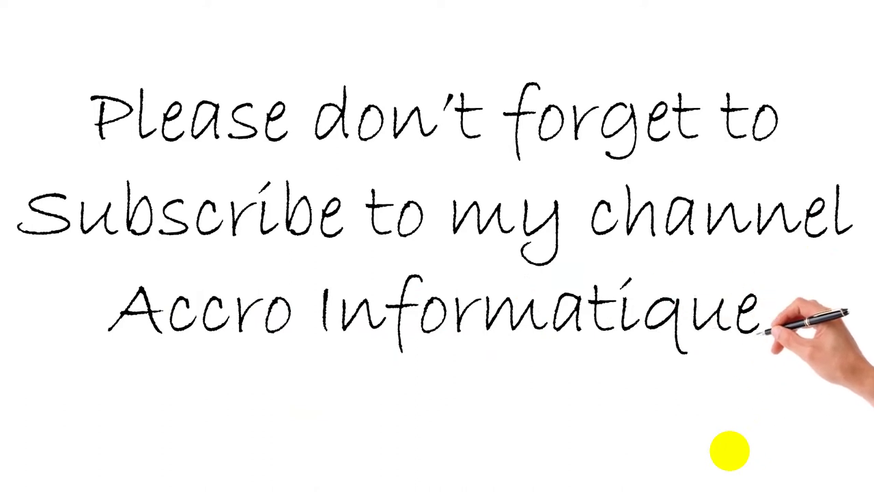
key(Escape)
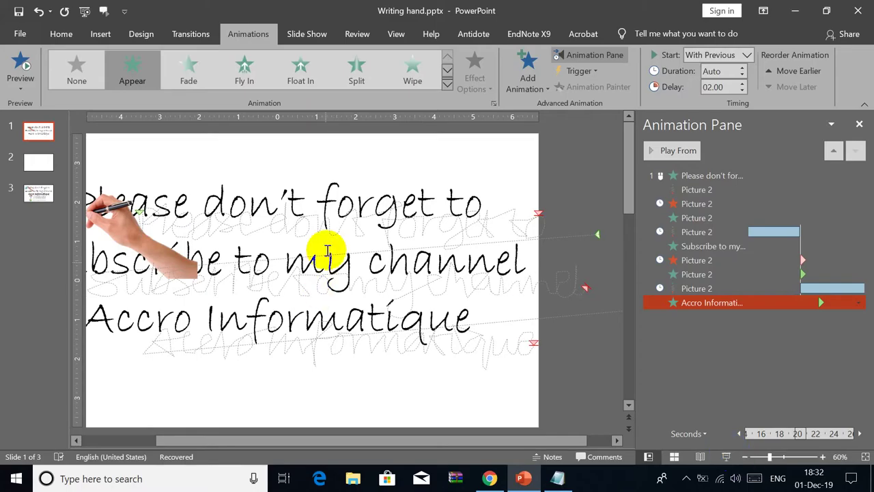
Step: Select all three script lines in the text box and apply the Font Color emphasis effect
click(350, 207)
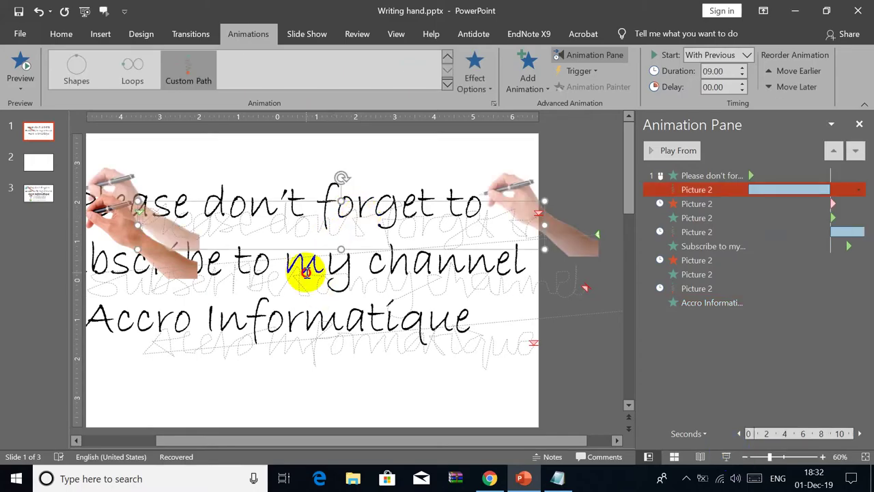
click(318, 274)
key(ctrl+a)
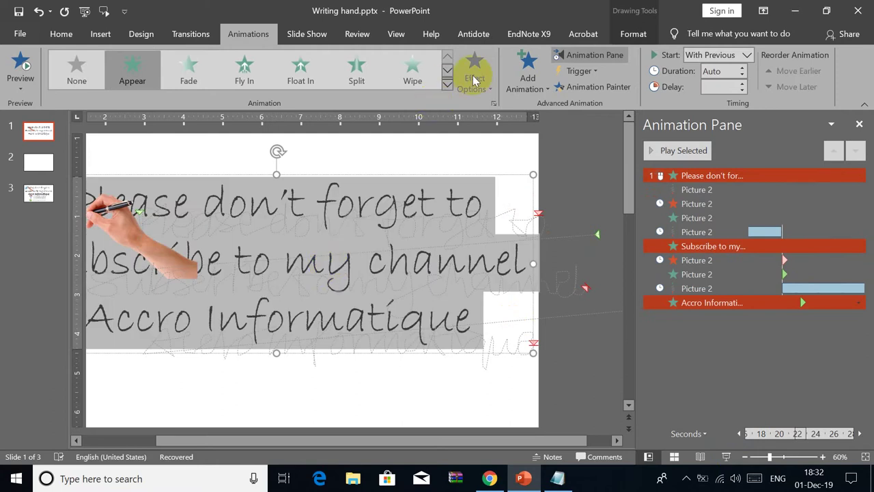
click(529, 73)
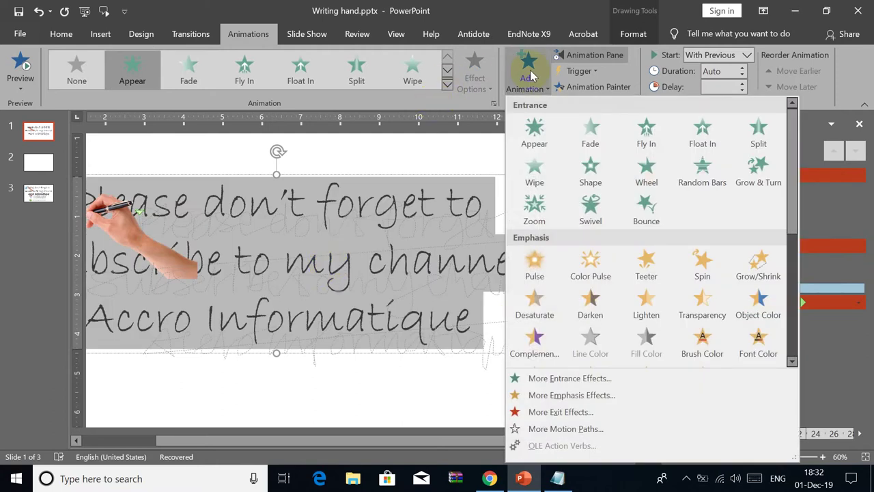
click(594, 396)
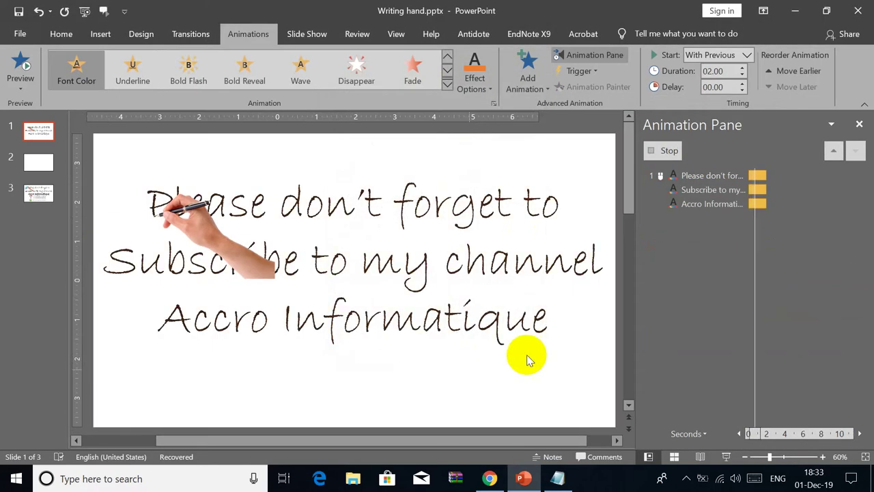
click(733, 335)
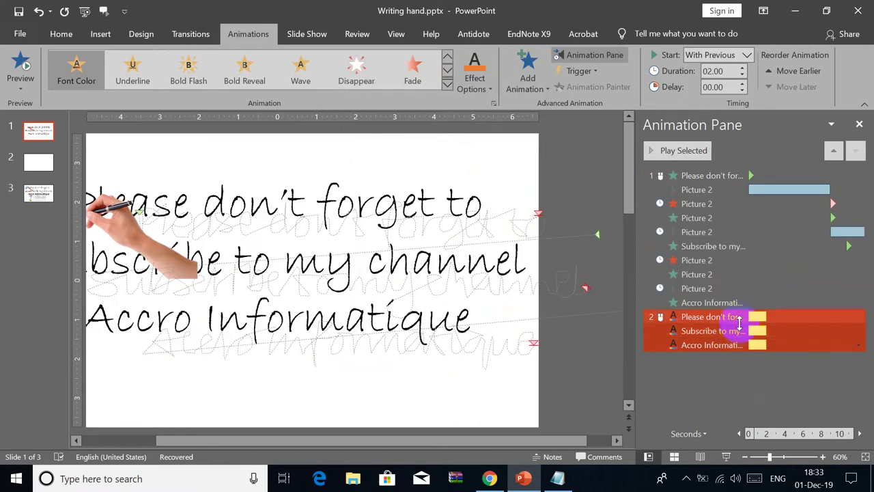
Step: Move the first line's Font Color effect under its hand animation and give it a black-to-rainbow gradient
click(729, 317)
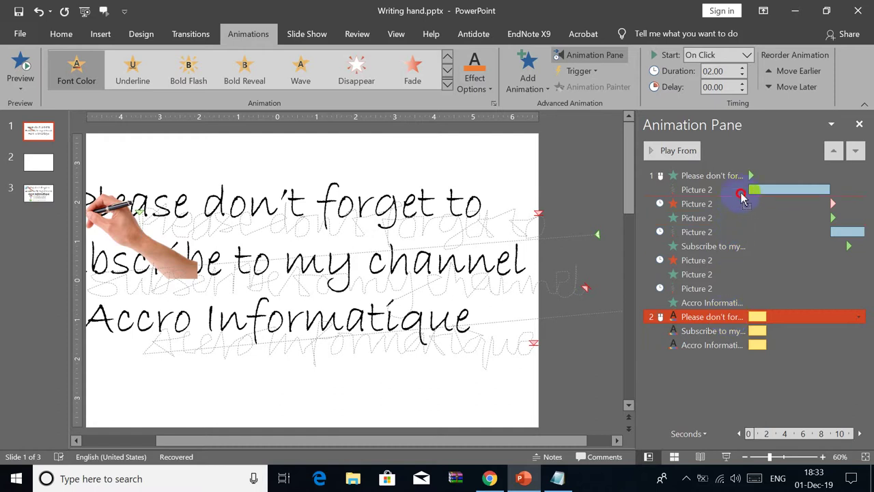
drag(743, 198, 745, 199)
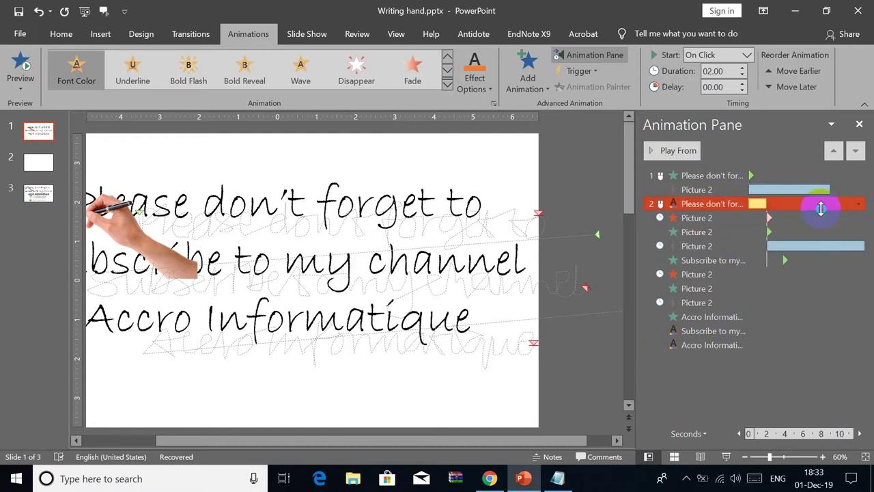
right_click(821, 208)
click(799, 270)
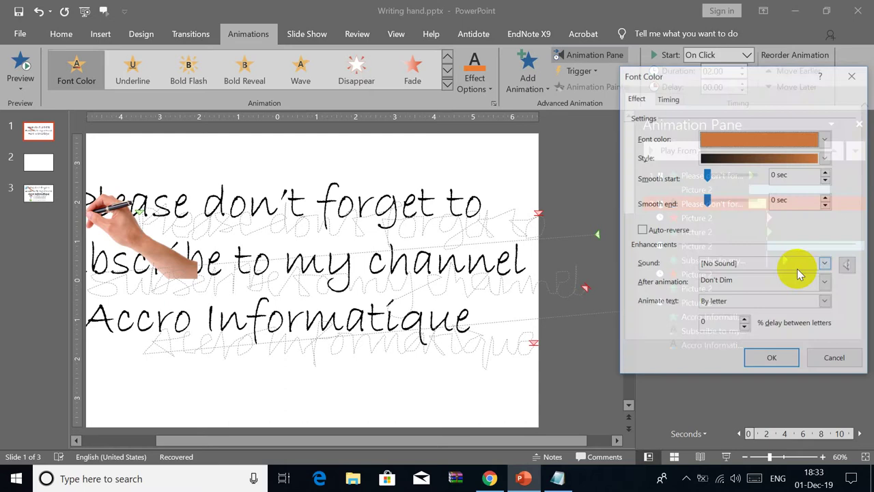
click(825, 158)
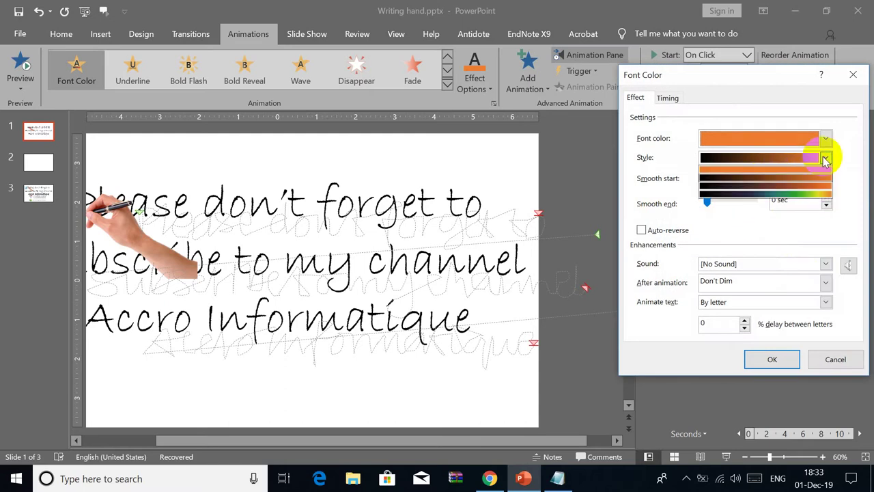
click(784, 198)
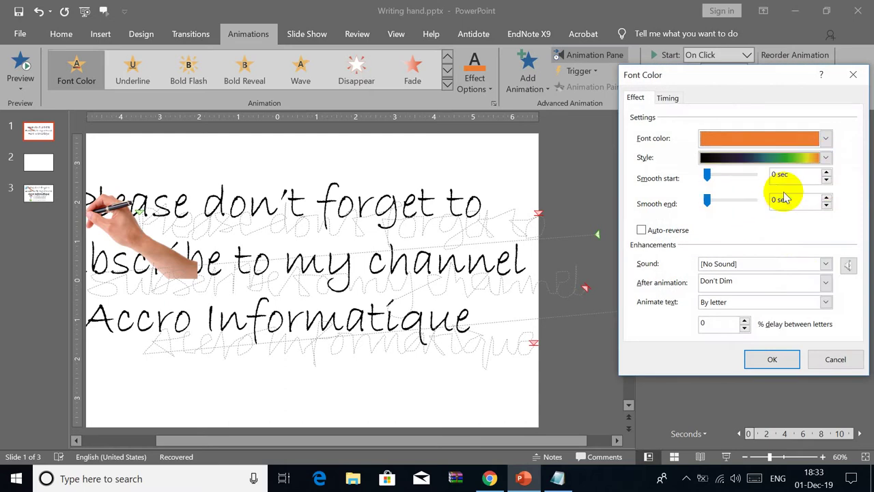
click(771, 357)
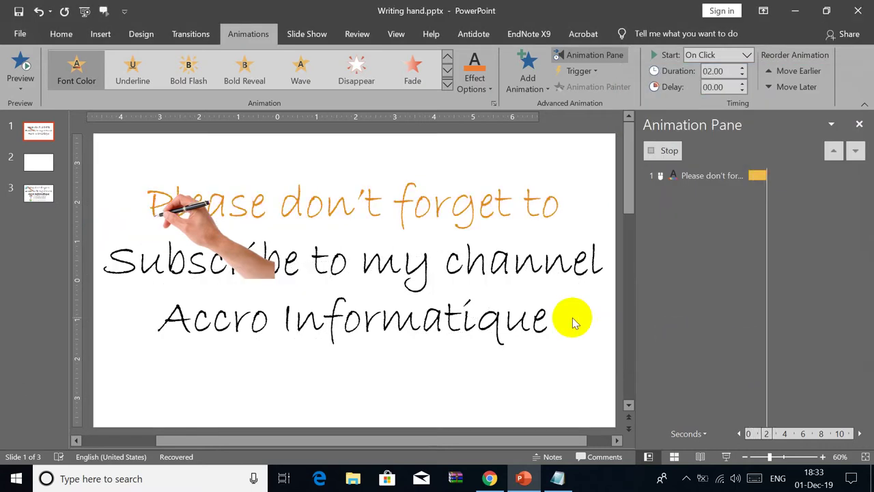
Step: Set the first line's colour change to repeat until end of slide and auto-reverse
click(717, 204)
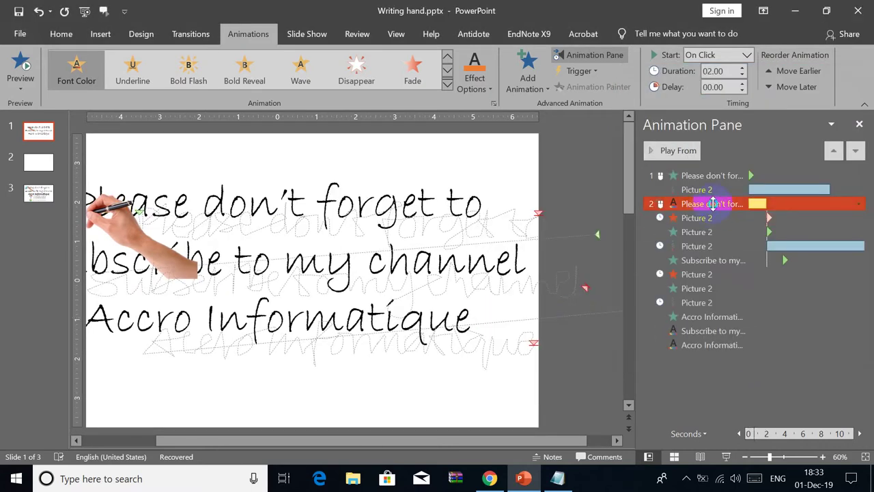
right_click(717, 203)
click(751, 269)
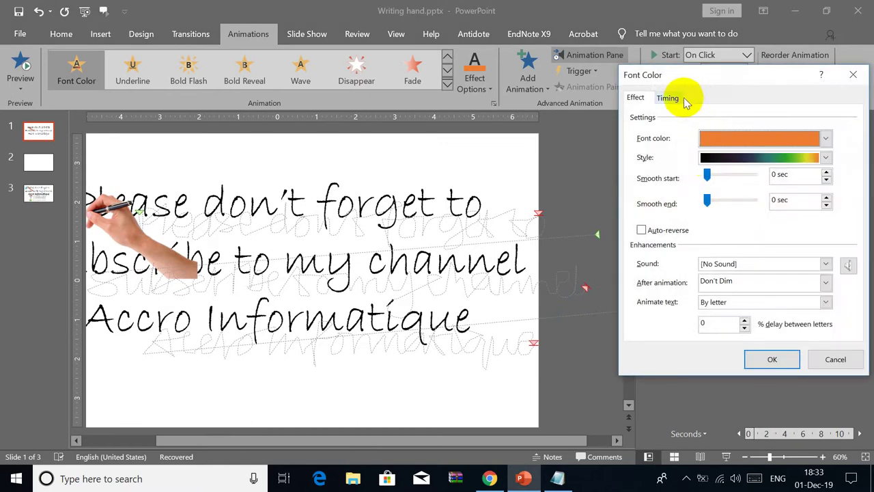
click(673, 97)
click(771, 174)
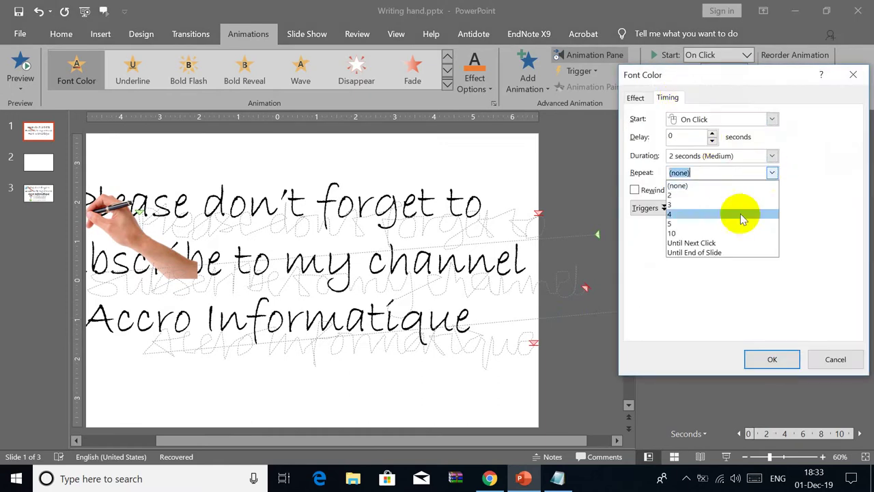
click(723, 250)
click(768, 360)
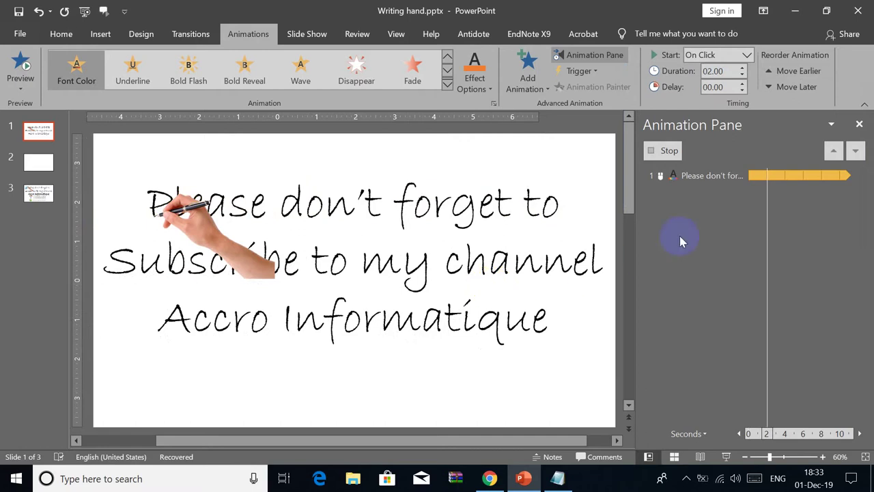
click(722, 205)
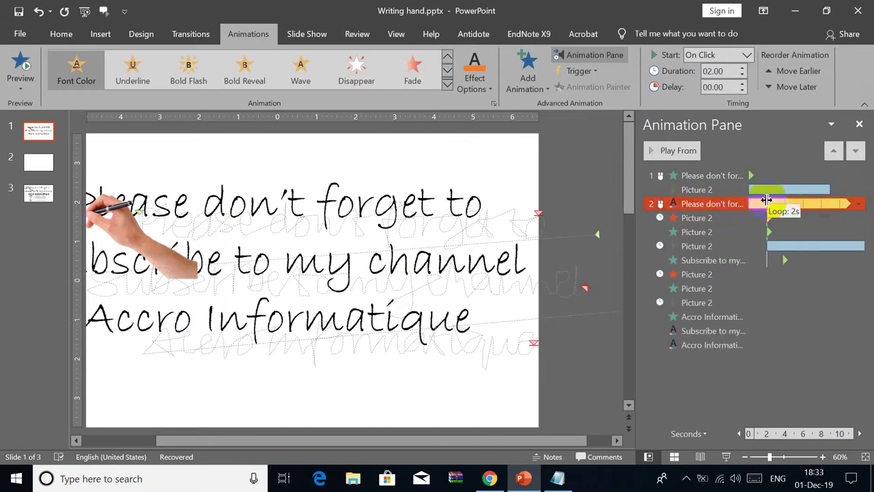
right_click(739, 204)
click(772, 270)
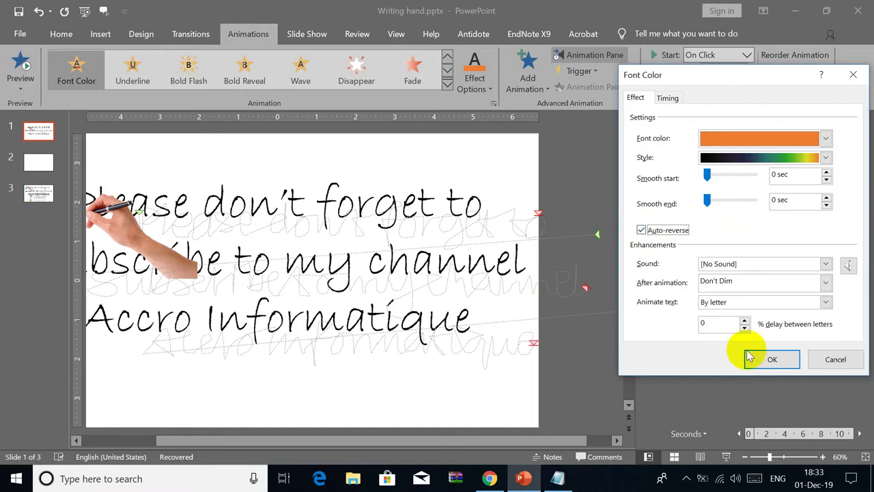
click(765, 360)
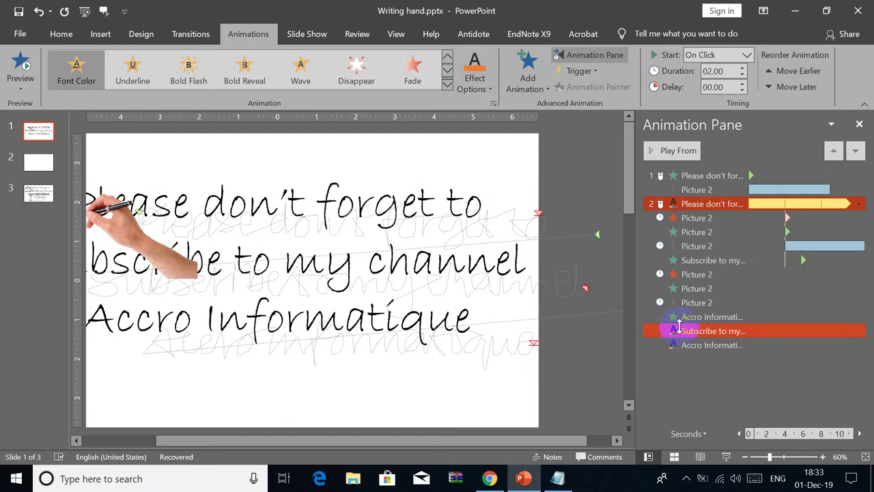
Step: Place the Subscribe colour change above its writing effect and start the first line's colour change With Previous
click(717, 332)
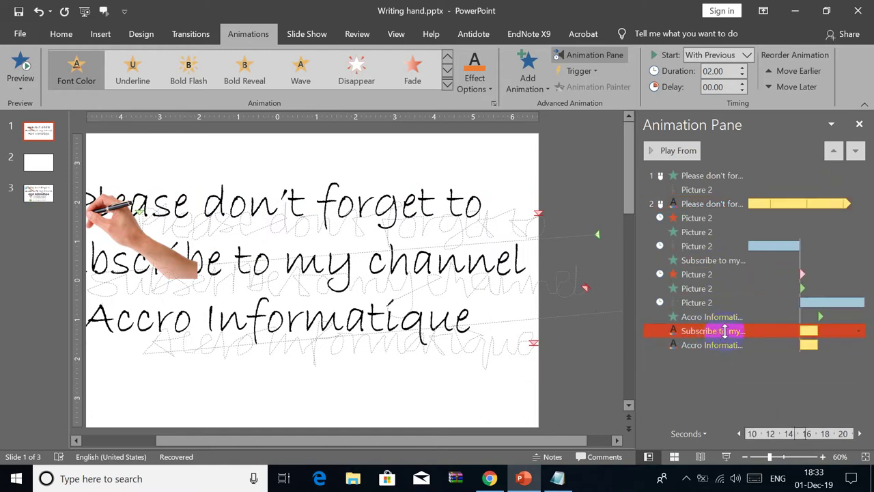
drag(742, 259, 739, 257)
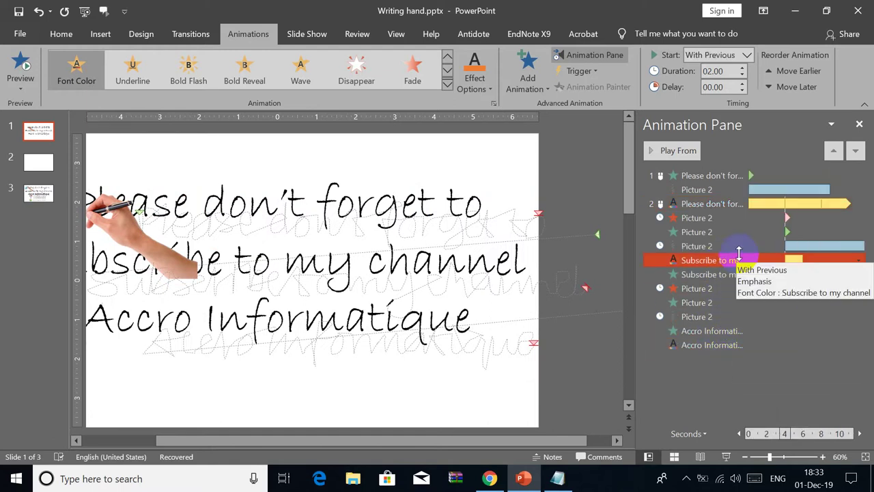
click(717, 204)
click(859, 204)
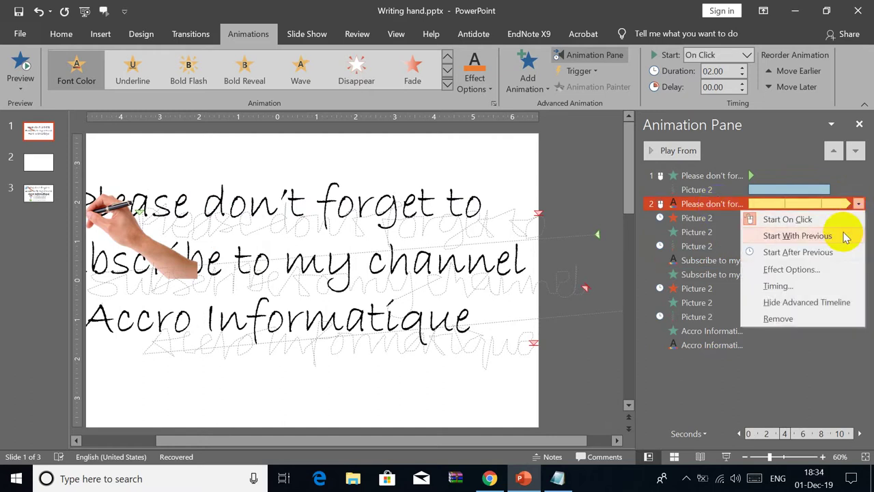
click(798, 236)
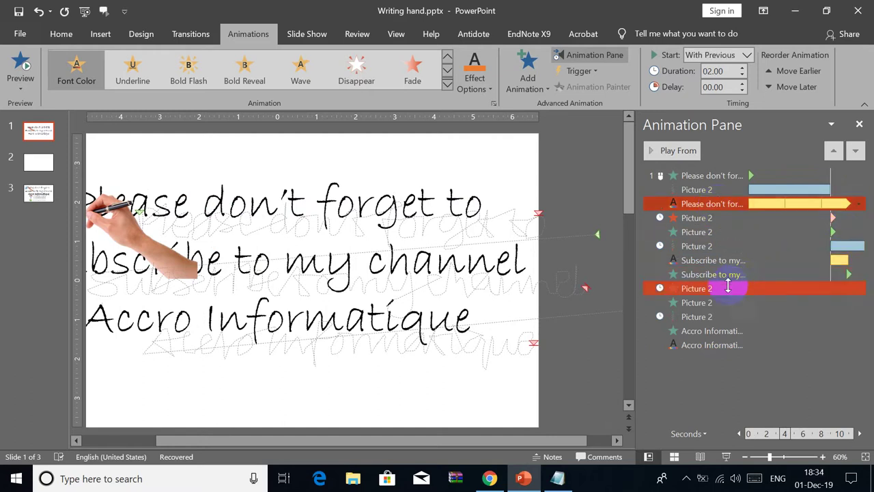
Step: Give the Subscribe colour change a black-to-green multicolour gradient, auto-reverse, and repeat until slide end
right_click(731, 260)
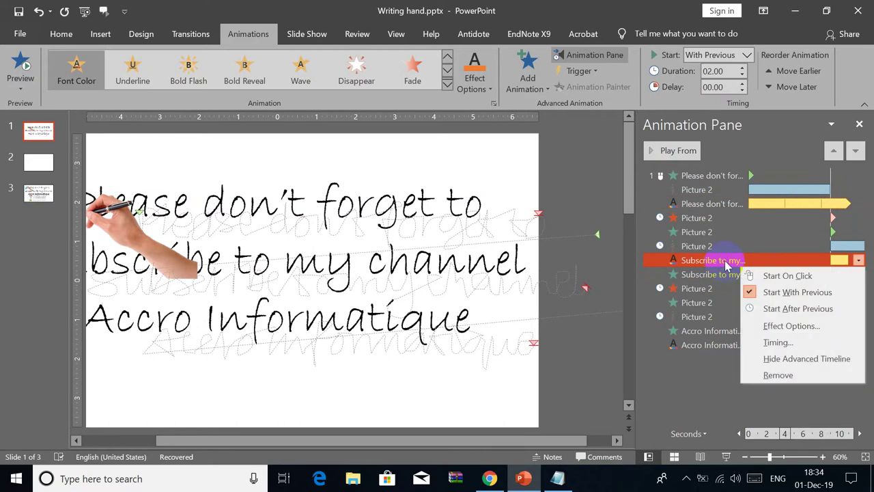
click(758, 325)
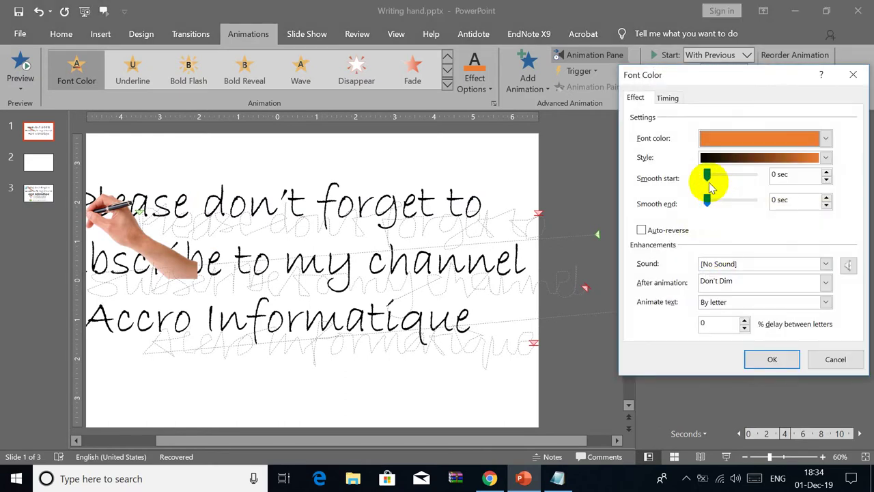
click(826, 158)
click(760, 194)
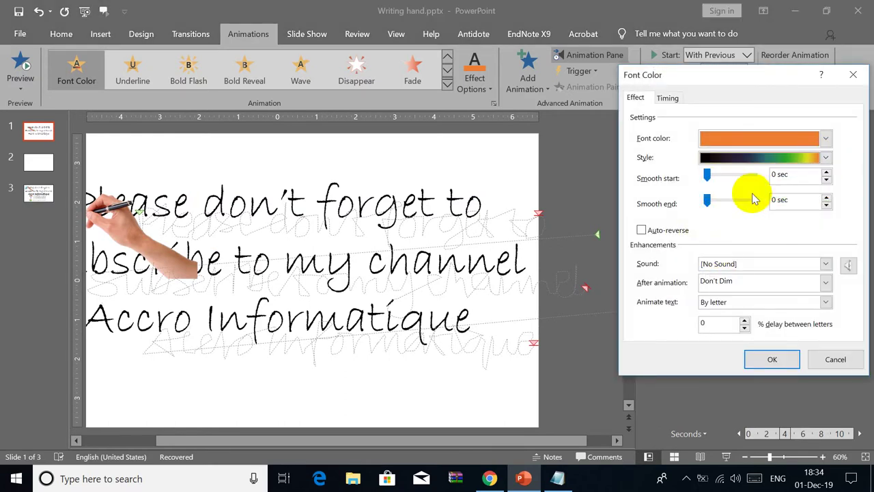
click(642, 231)
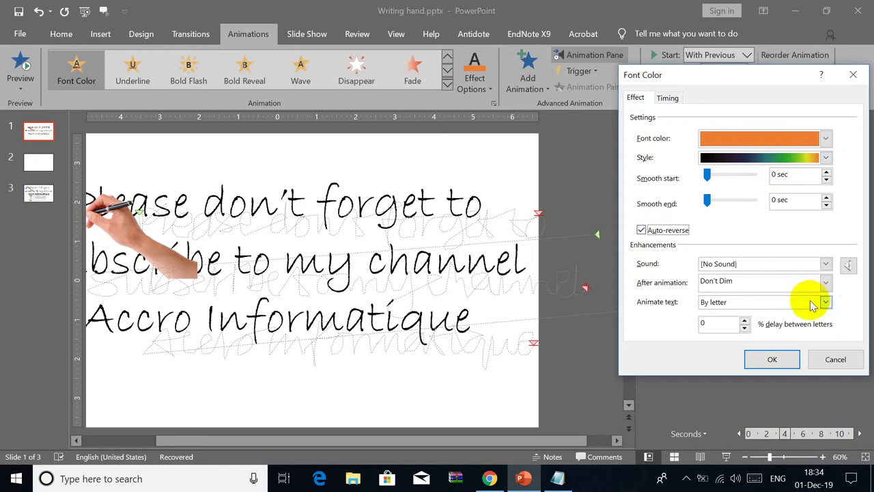
click(673, 102)
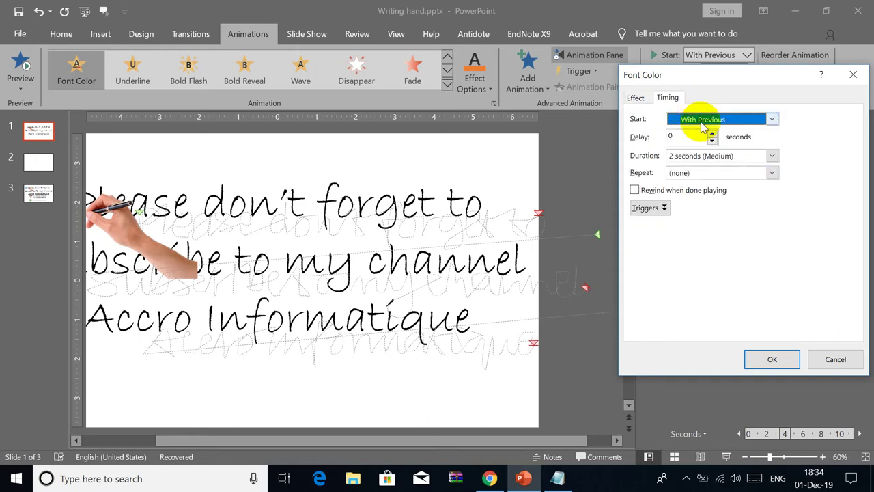
click(772, 172)
click(736, 252)
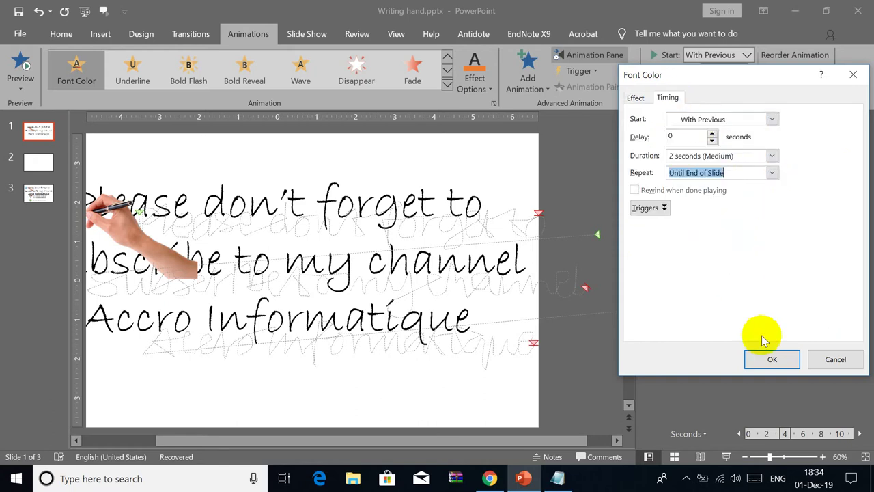
click(770, 360)
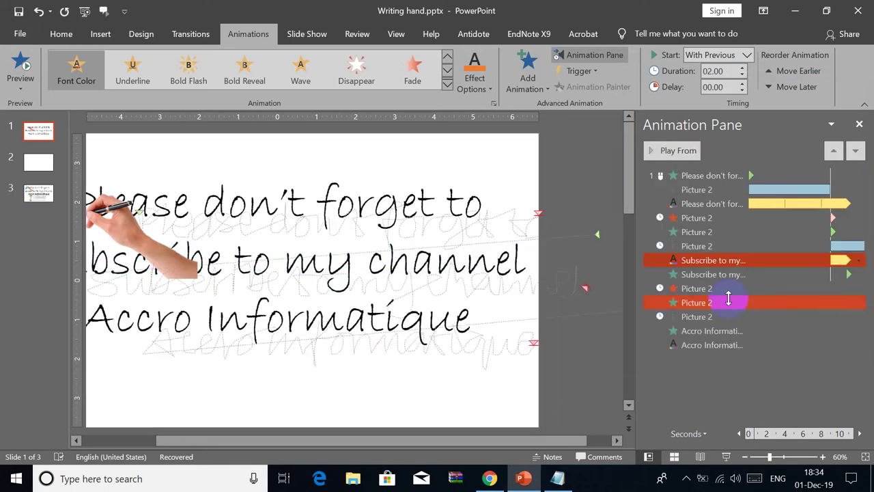
Step: Move Accro Informatique's colour change up one place; set multicolour gradient, auto-reverse, repeat until slide end
click(712, 347)
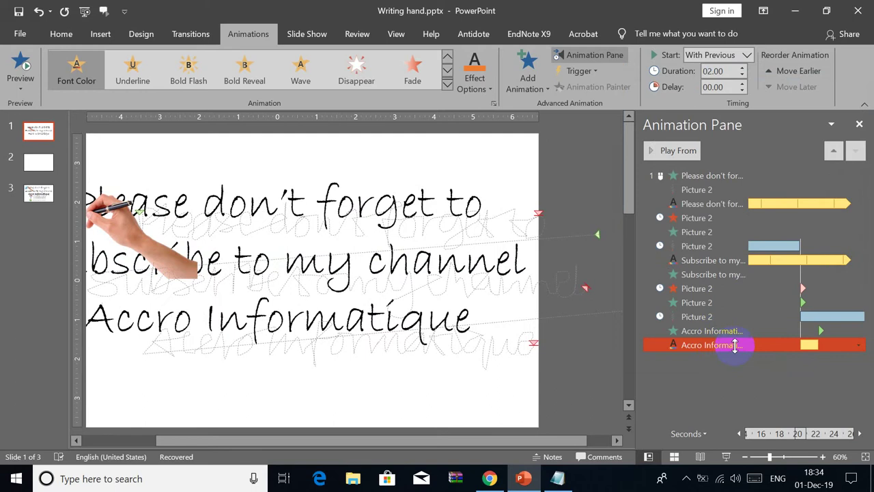
drag(743, 327, 746, 326)
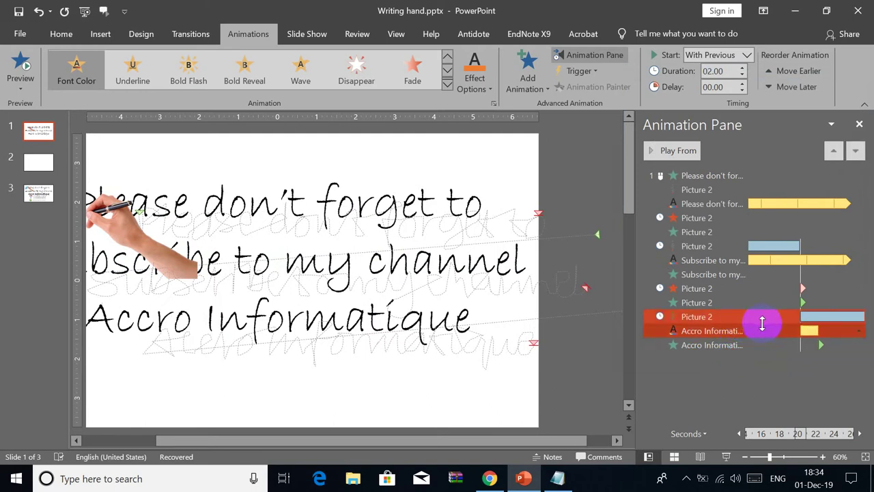
click(860, 332)
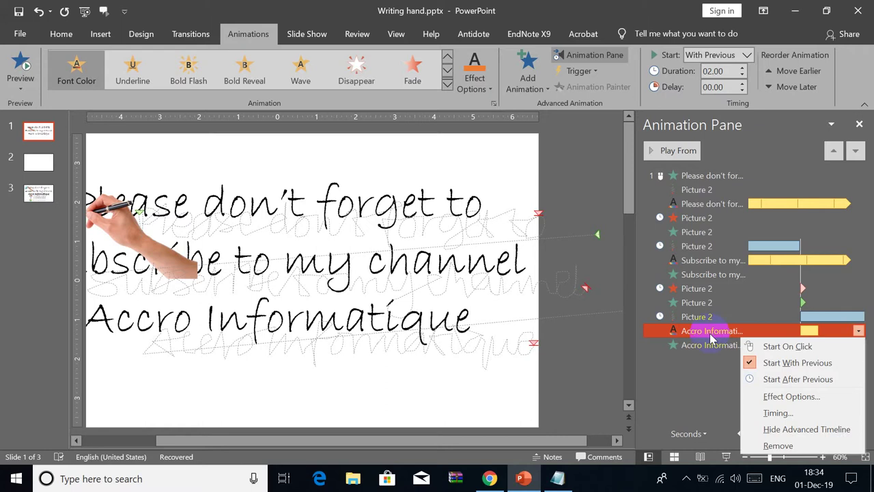
click(765, 396)
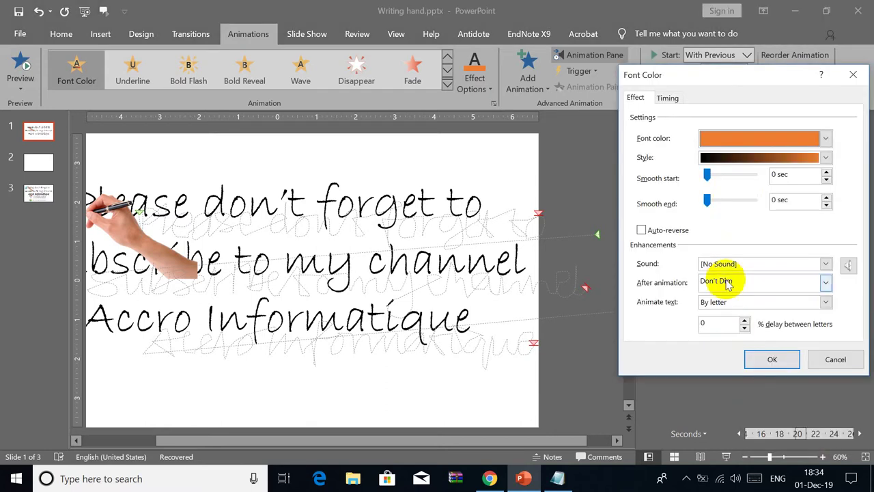
click(825, 157)
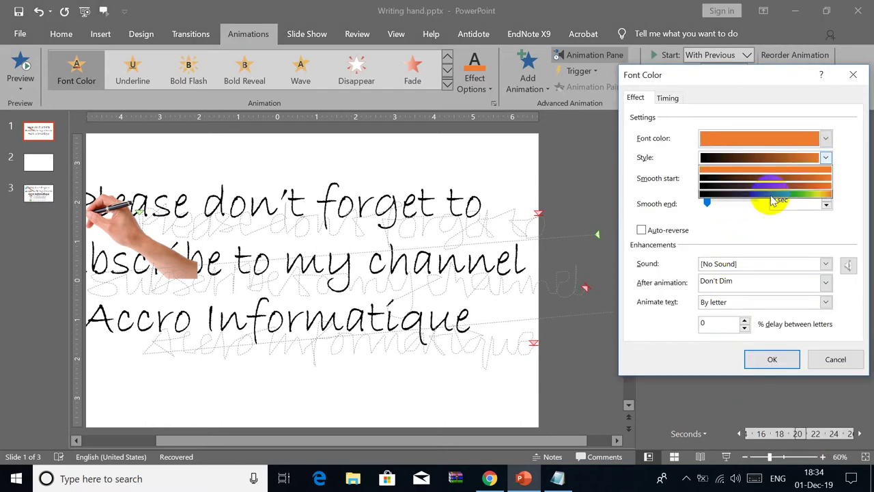
click(766, 196)
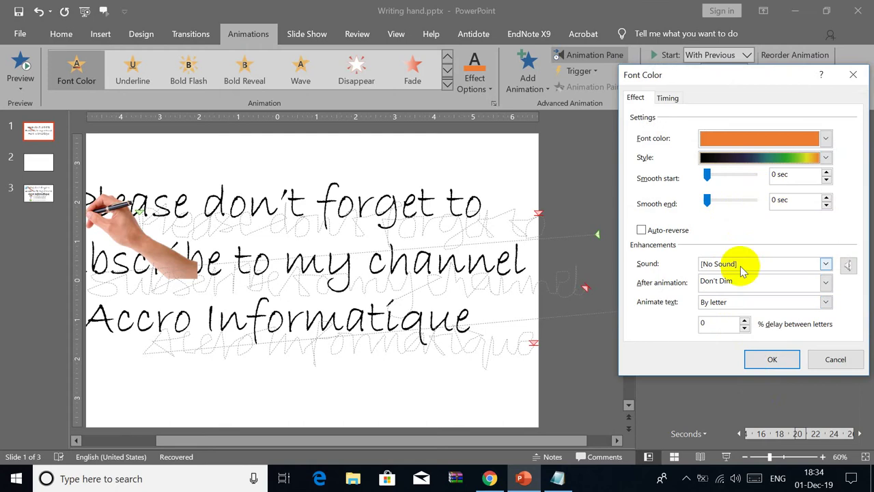
click(641, 229)
click(668, 98)
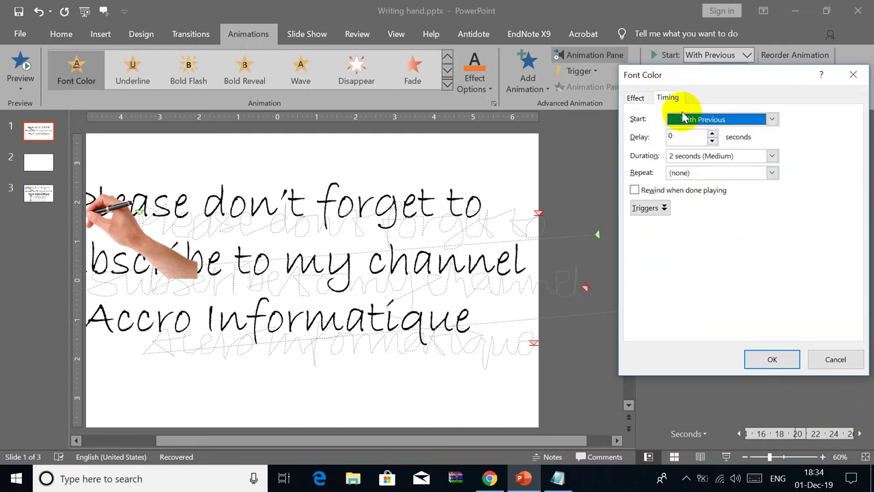
click(772, 173)
click(710, 252)
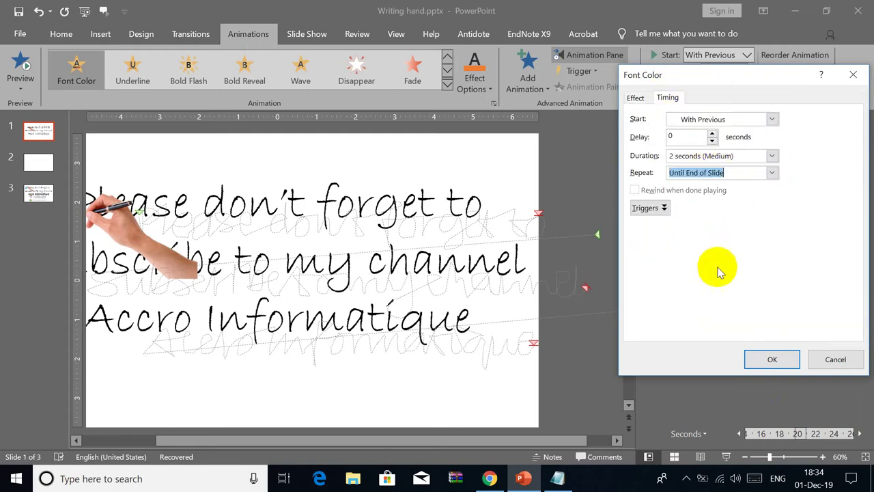
click(768, 358)
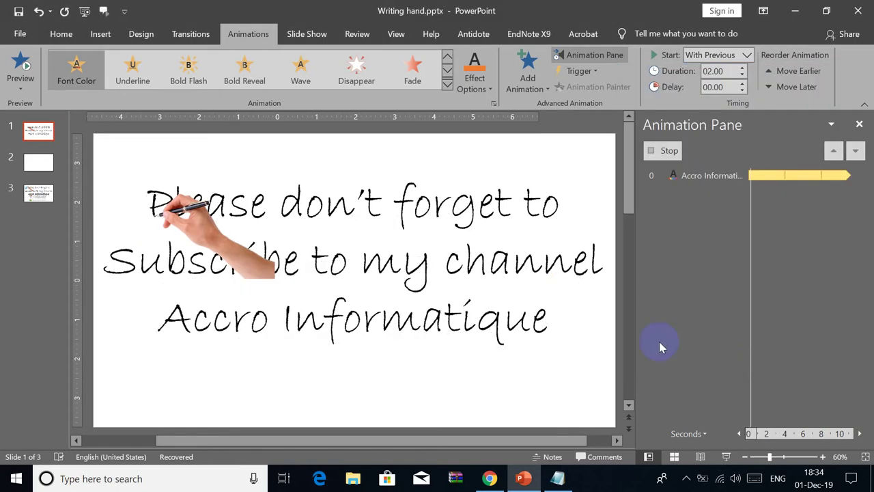
Step: Move the Accro colour change after its writing effect, testing the slide show before and after
click(726, 458)
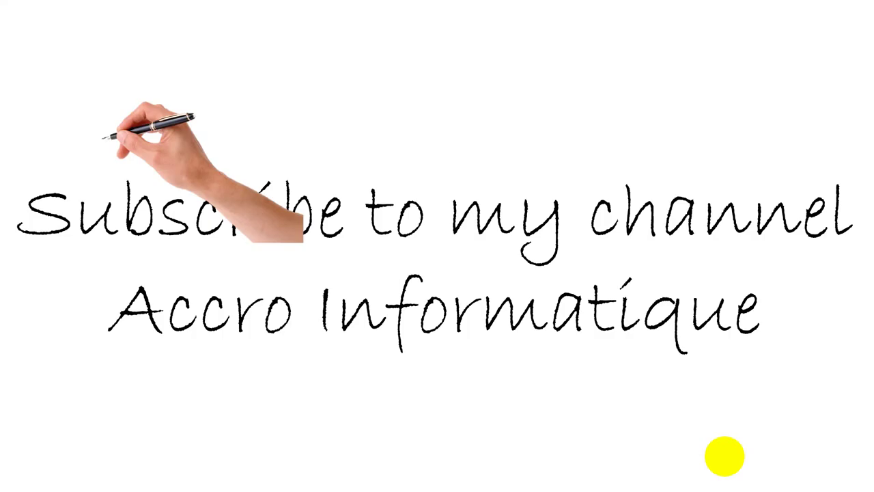
key(Escape)
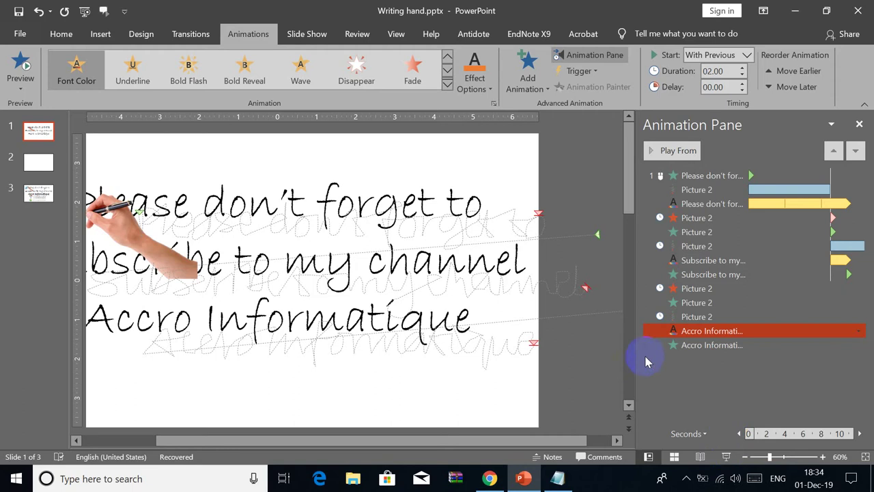
drag(673, 332, 674, 335)
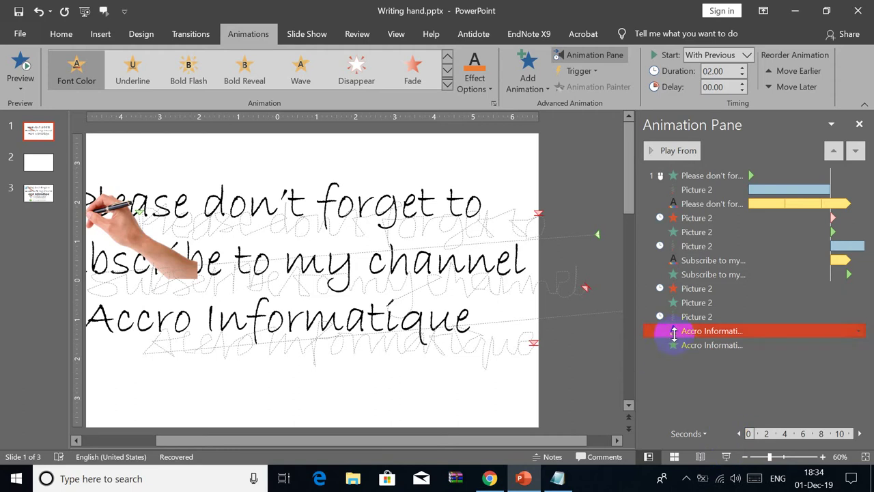
key(Escape)
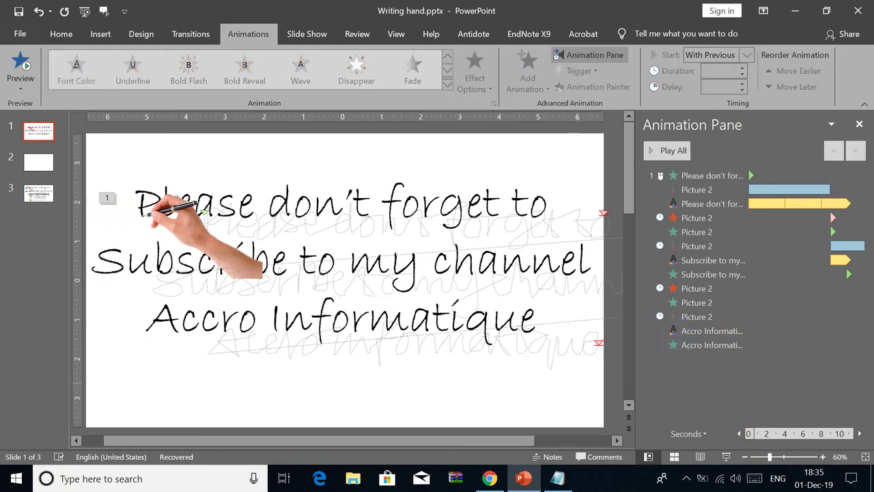
click(690, 334)
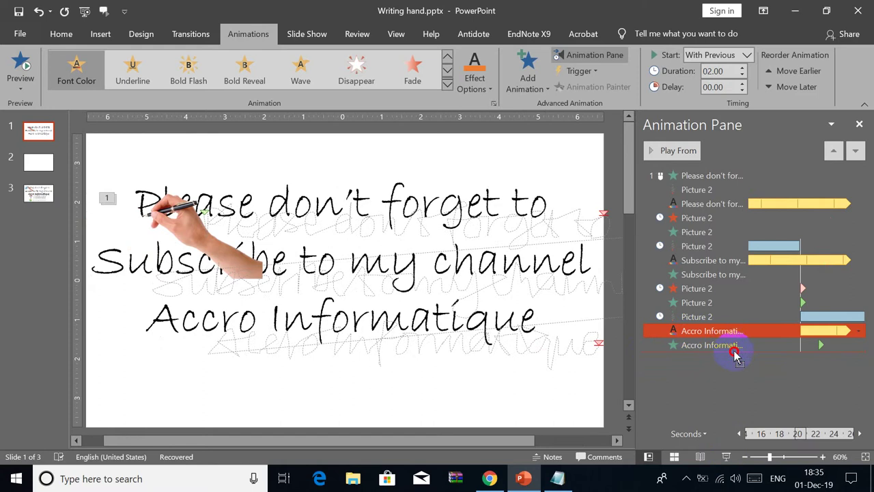
drag(734, 354, 736, 354)
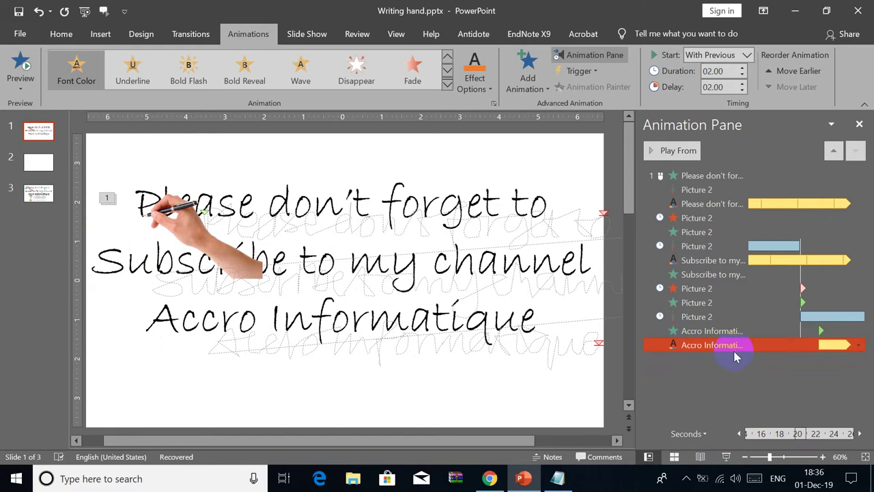
click(726, 458)
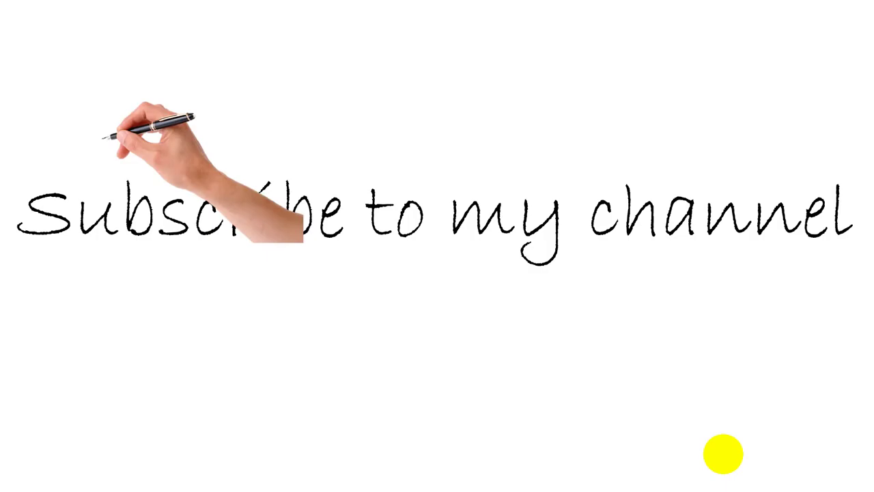
key(Escape)
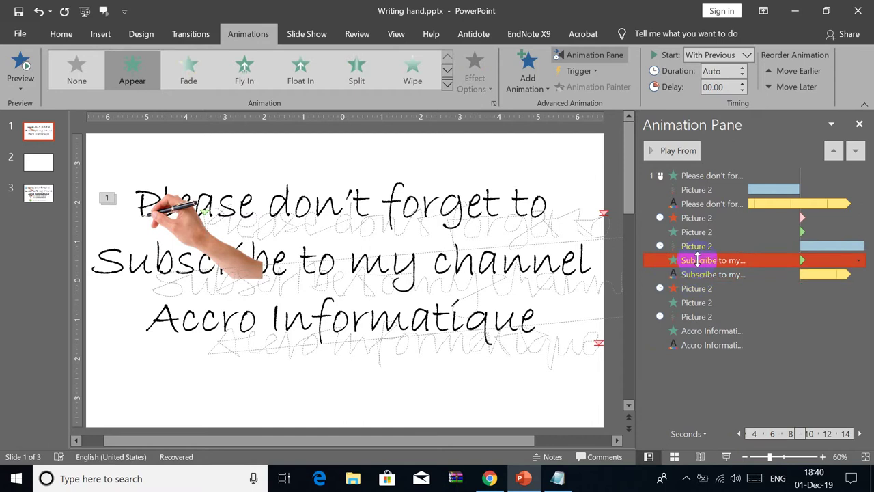
Step: Move the Subscribe writing effect above its colour change and check the slide show full-screen
drag(698, 260, 697, 257)
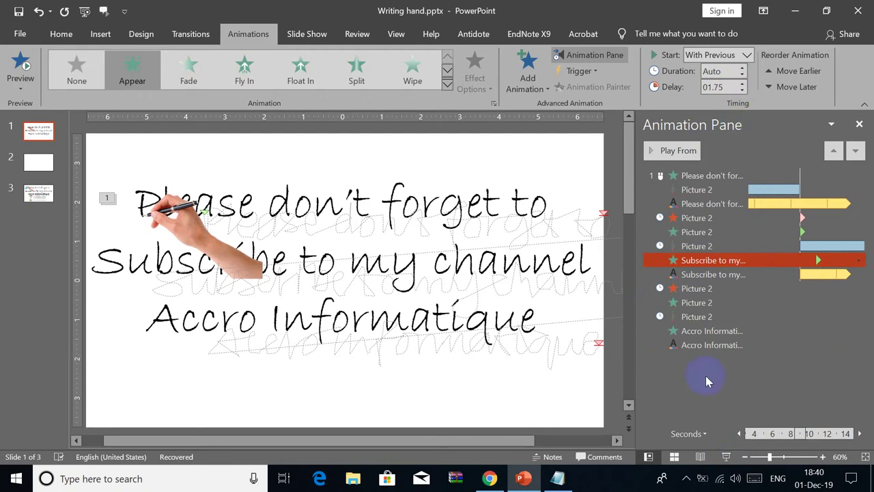
click(727, 459)
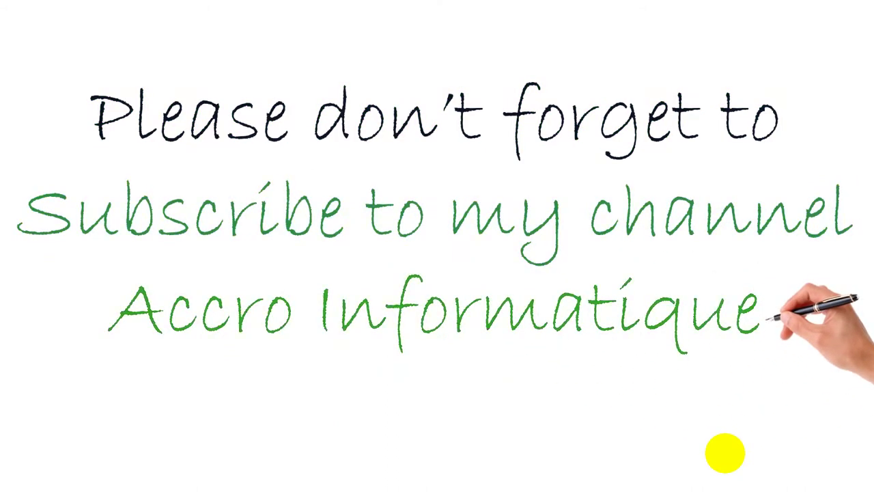
key(Escape)
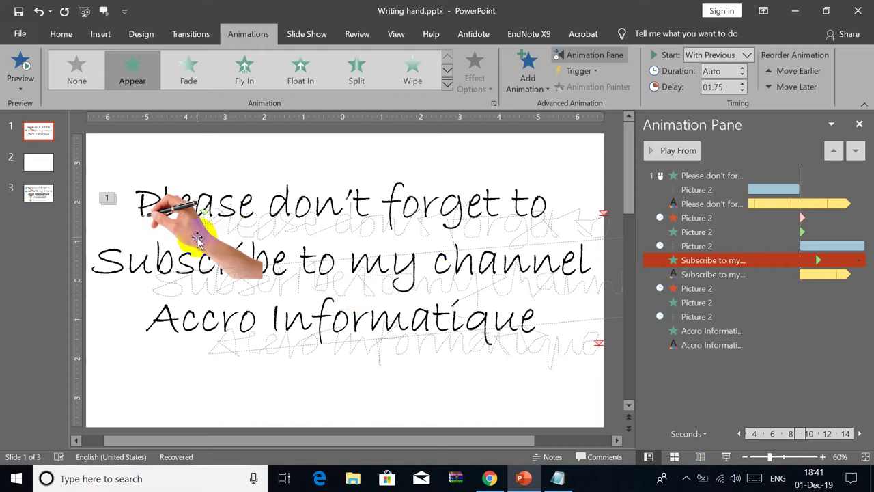
Step: Give the writing-hand picture a straight Lines motion path
click(217, 229)
click(526, 72)
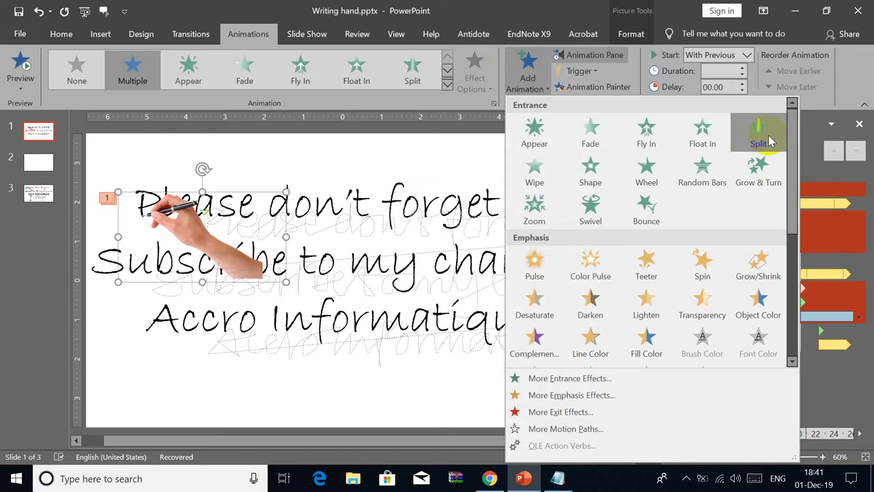
click(790, 140)
drag(790, 140, 792, 287)
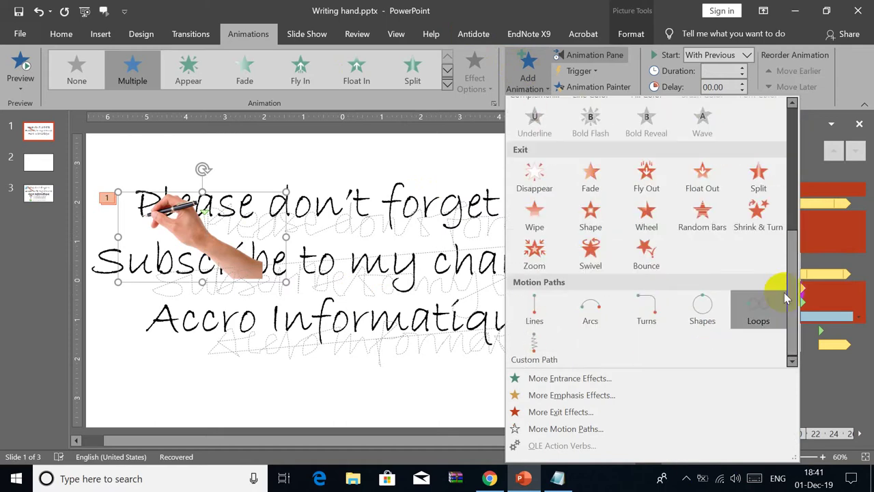
click(534, 312)
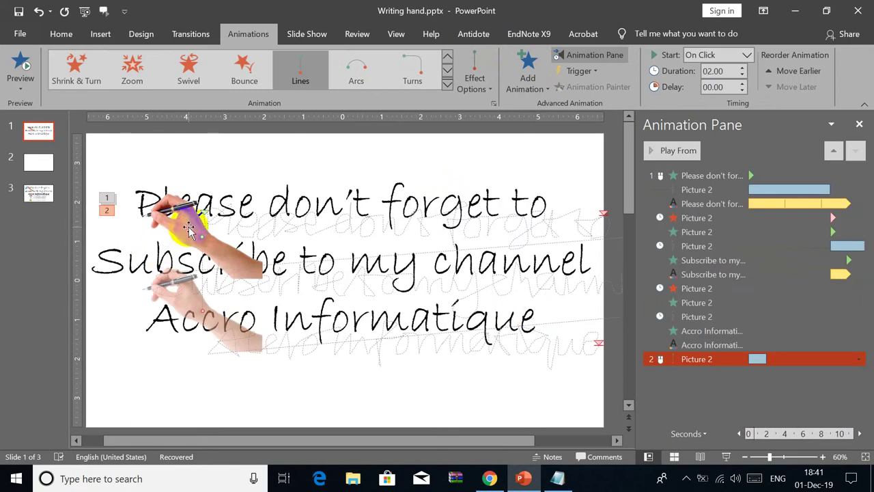
Step: Stretch the hand's path end to the slide's bottom-right corner and reverse its direction
drag(200, 311, 625, 463)
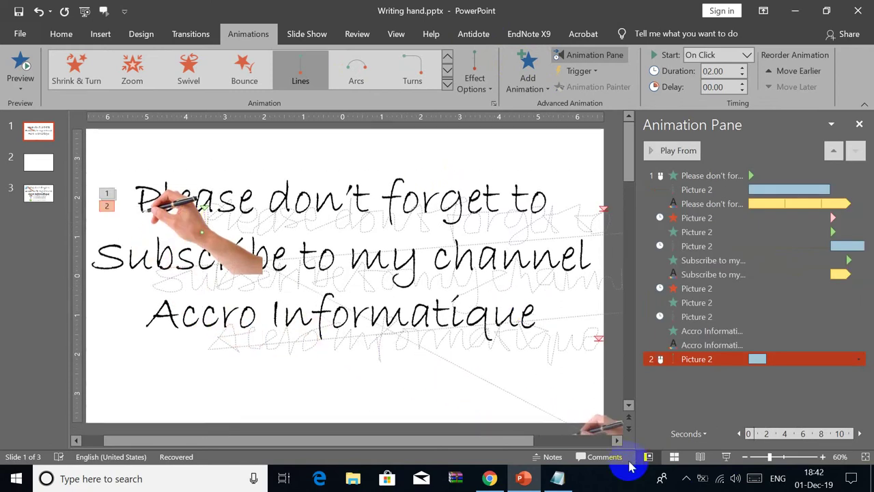
click(476, 82)
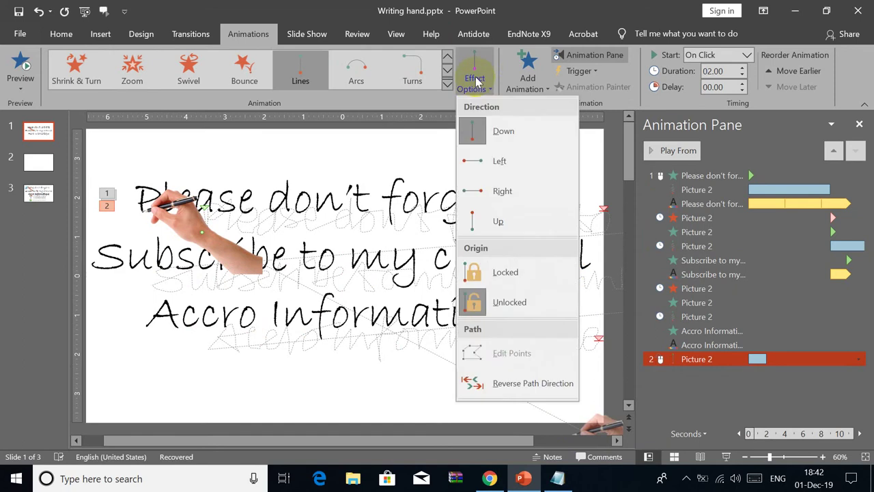
click(491, 377)
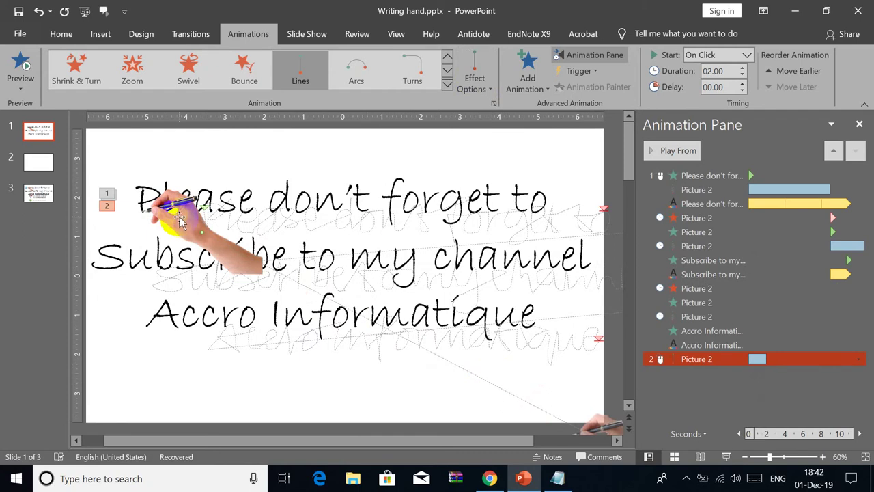
click(179, 220)
click(528, 69)
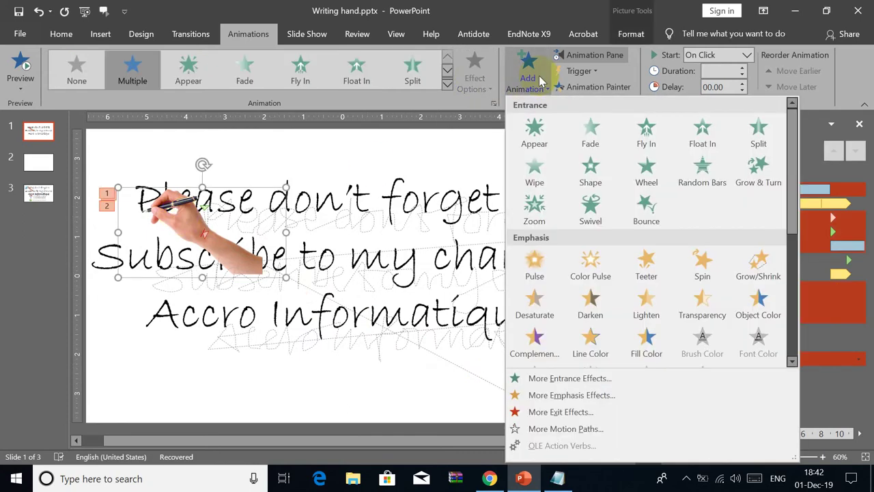
Step: Add an Appear entrance to the hand picture and move it to the top of the list
click(534, 140)
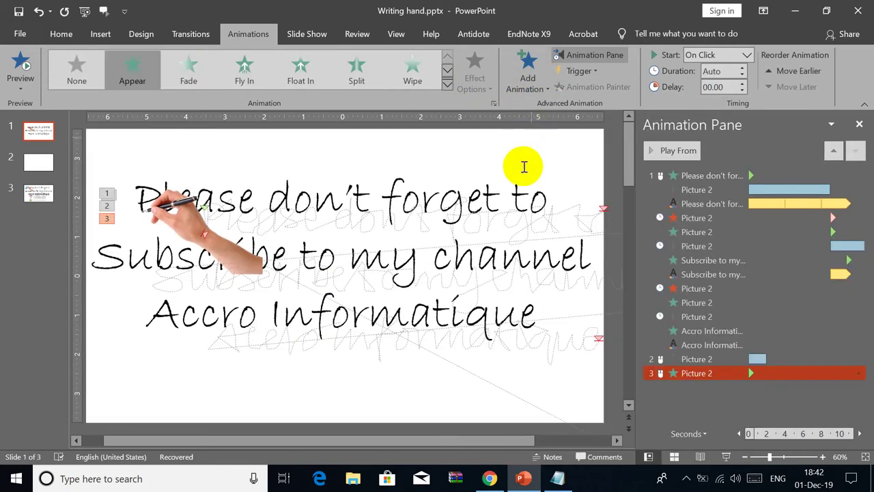
drag(692, 373, 691, 380)
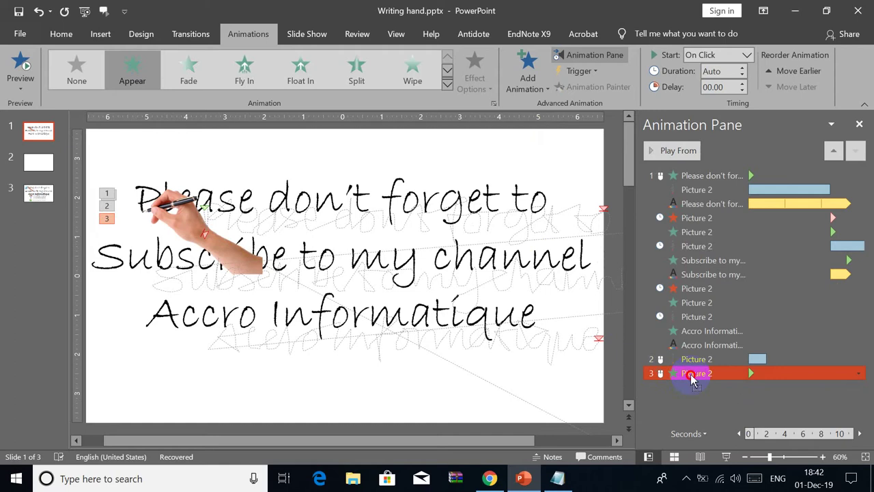
drag(690, 176, 688, 169)
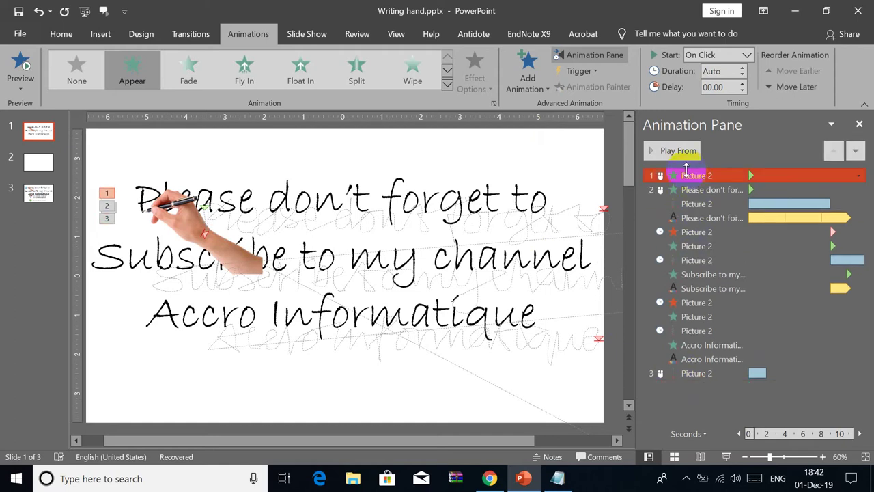
Step: Start the hand's motion path With Previous and the 'Please don't forget to' line After Previous
click(690, 373)
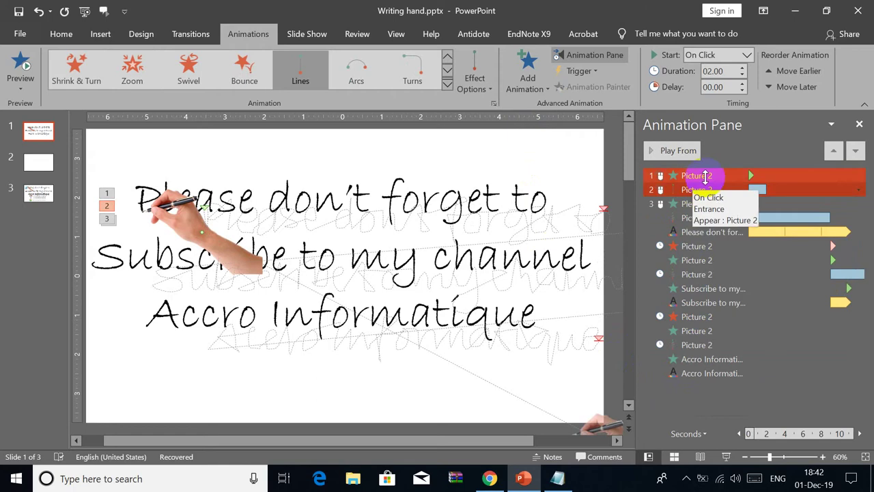
click(859, 189)
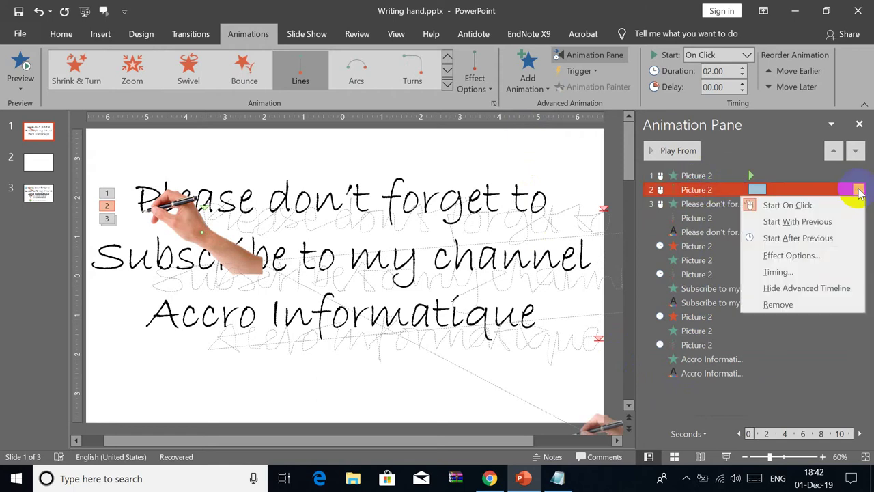
click(842, 222)
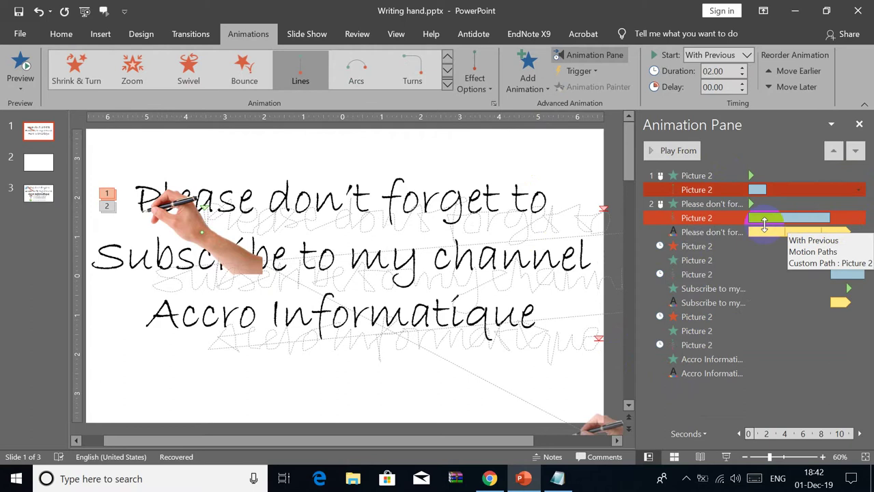
click(714, 199)
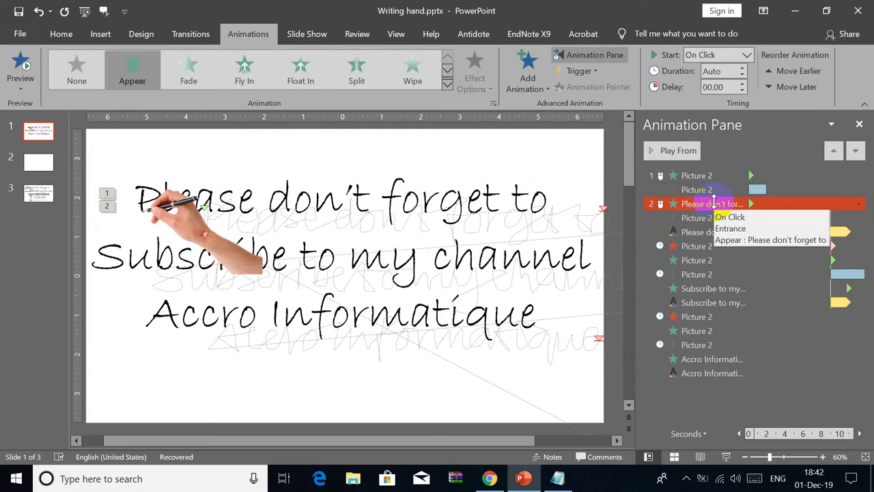
click(858, 204)
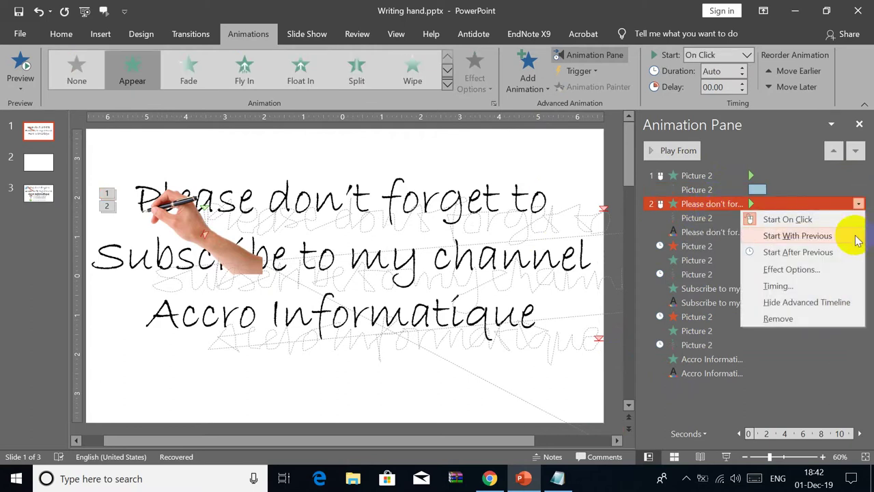
click(855, 253)
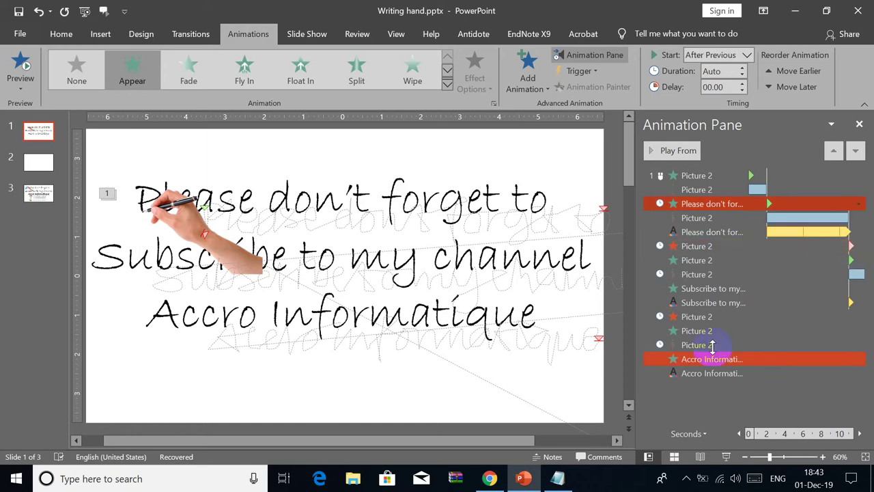
click(726, 457)
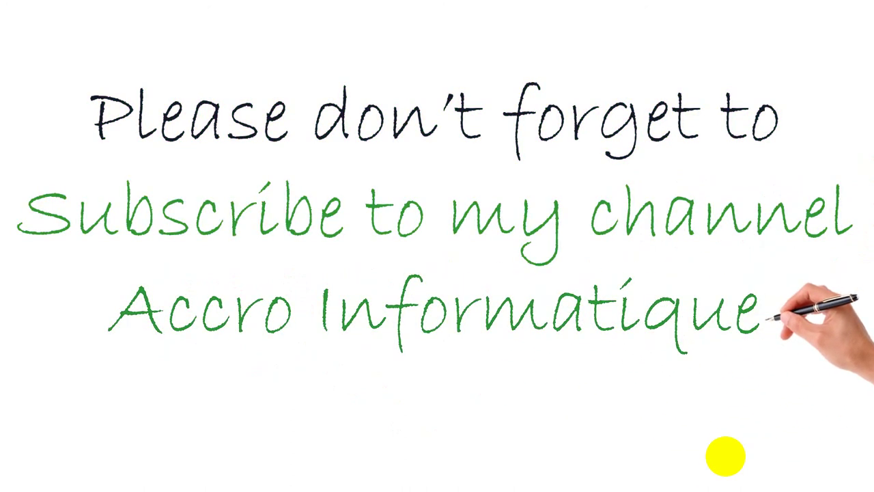
key(Escape)
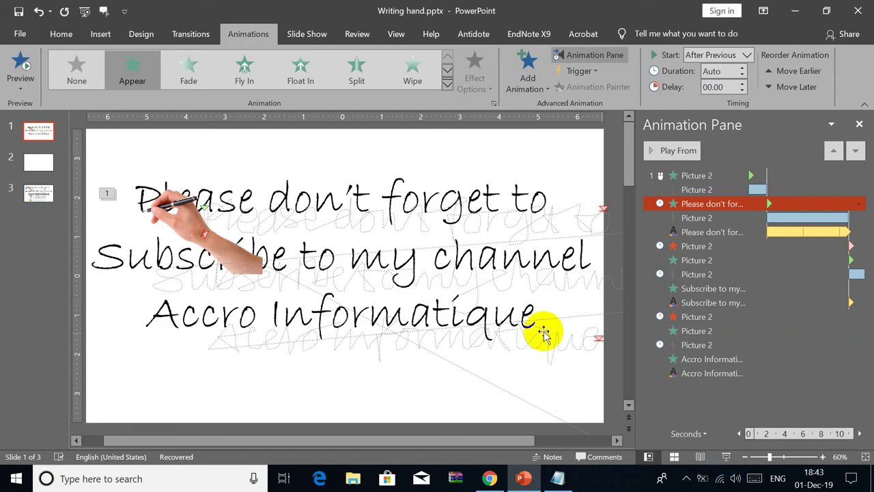
Step: Empty the three-line script text box and delete the hand picture from slide 1
click(359, 268)
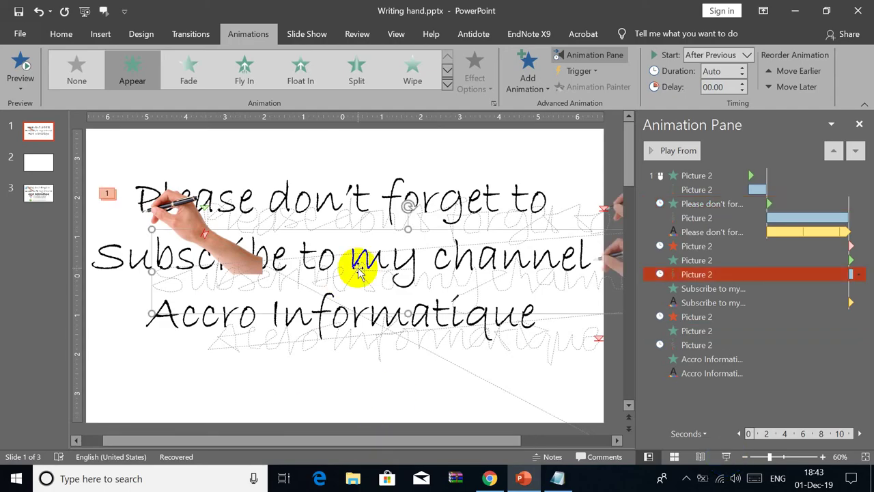
click(860, 124)
click(540, 270)
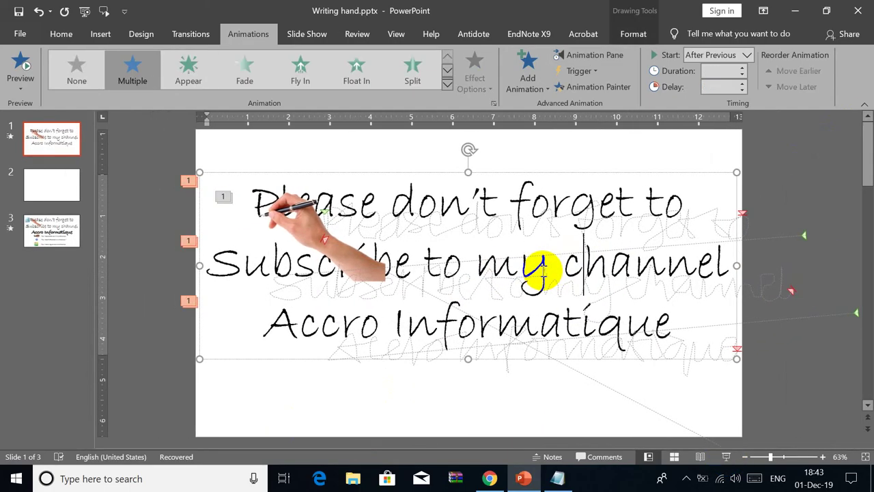
key(ctrl+a)
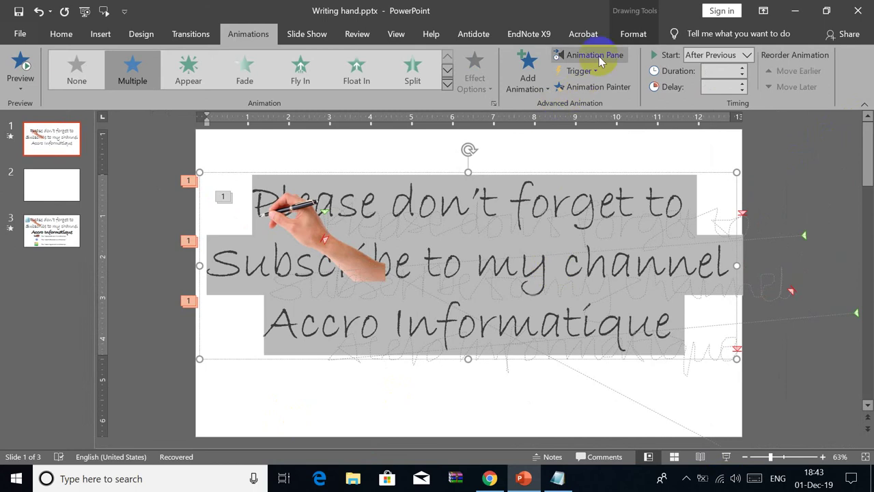
text(th)
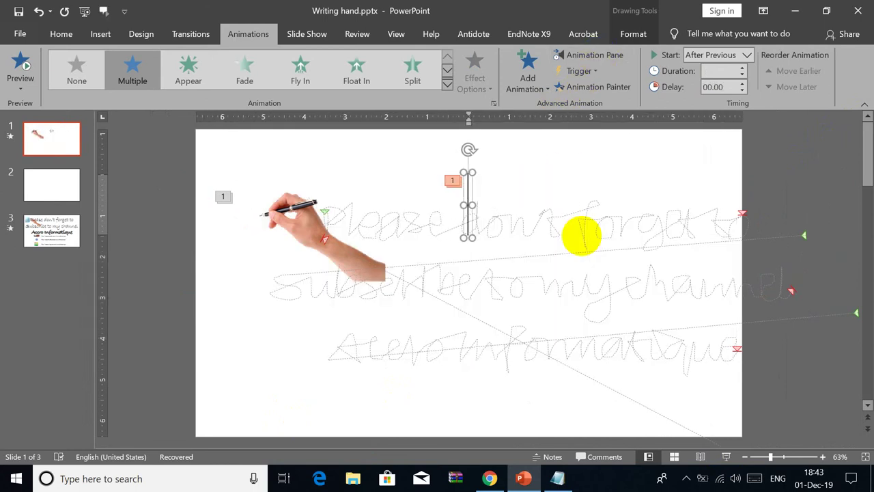
click(463, 390)
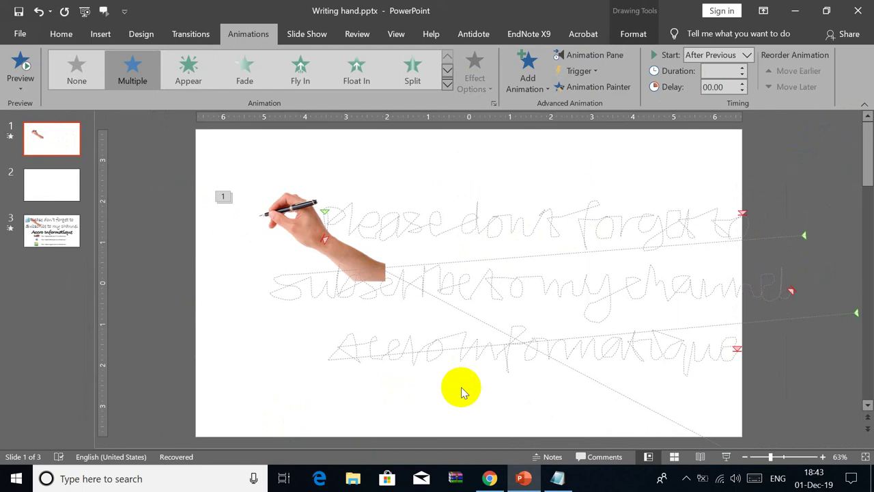
click(315, 219)
key(alt+a)
key(p)
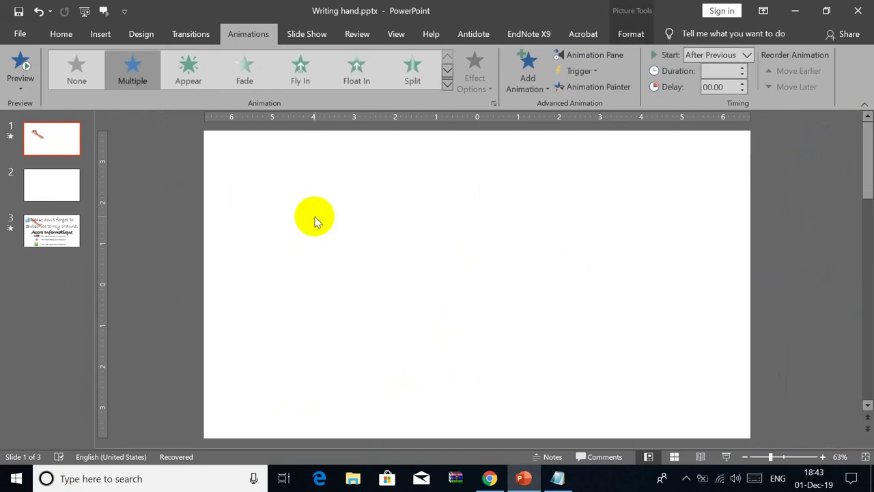
Step: Add a 'Thanks For watching' text box to the blank first slide and move it up-left
click(93, 34)
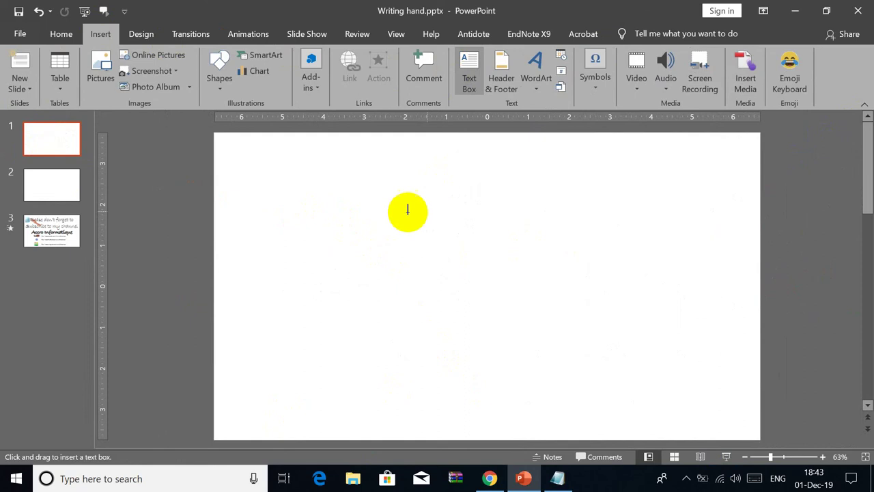
click(403, 214)
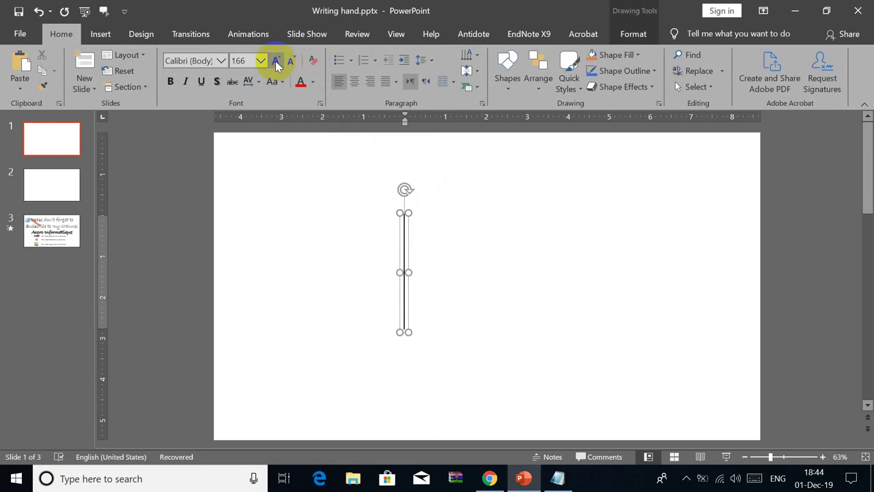
text(than)
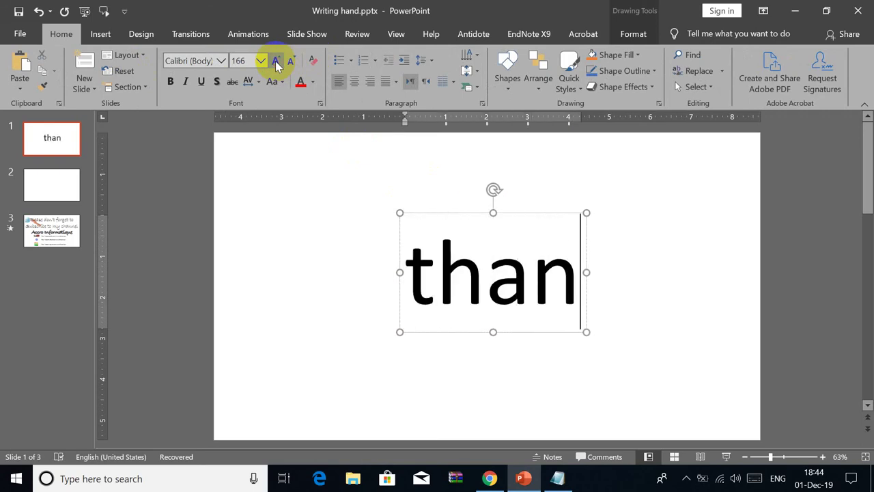
text(ks)
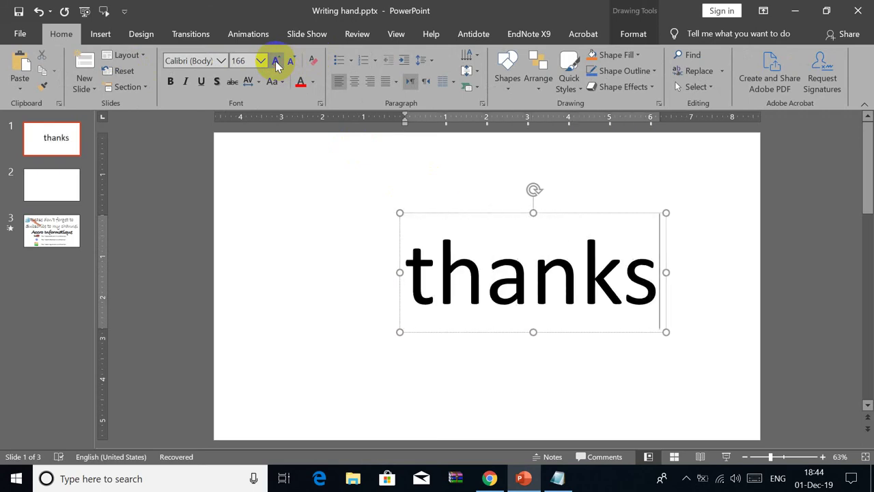
key(Return)
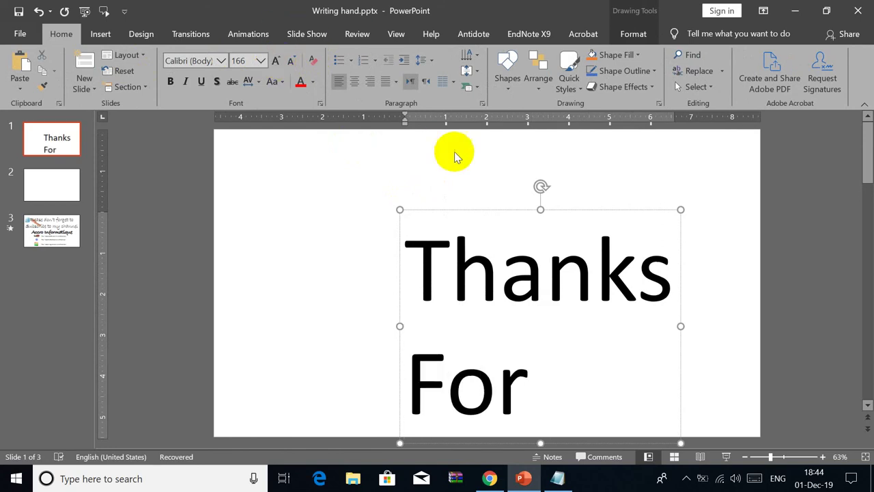
drag(488, 209, 425, 156)
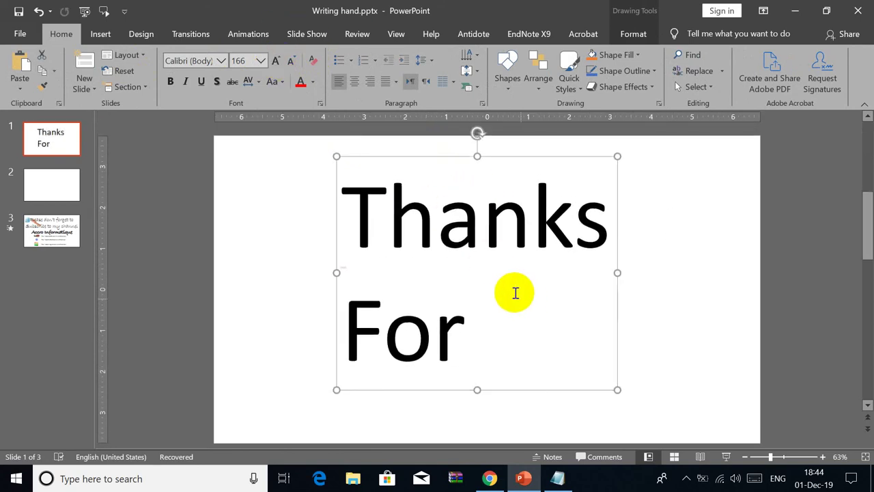
Step: Set the thanks text to font size 88, then play slide 3 as a slide show
click(290, 61)
click(290, 62)
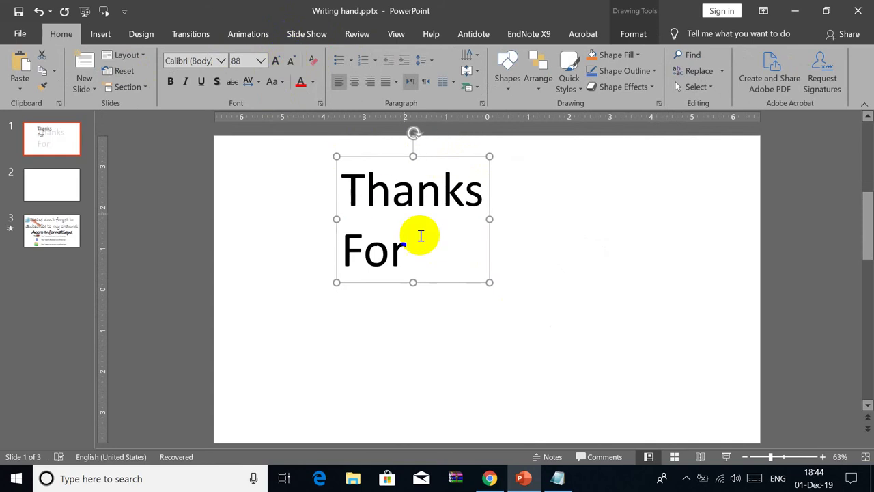
click(422, 239)
text(watching)
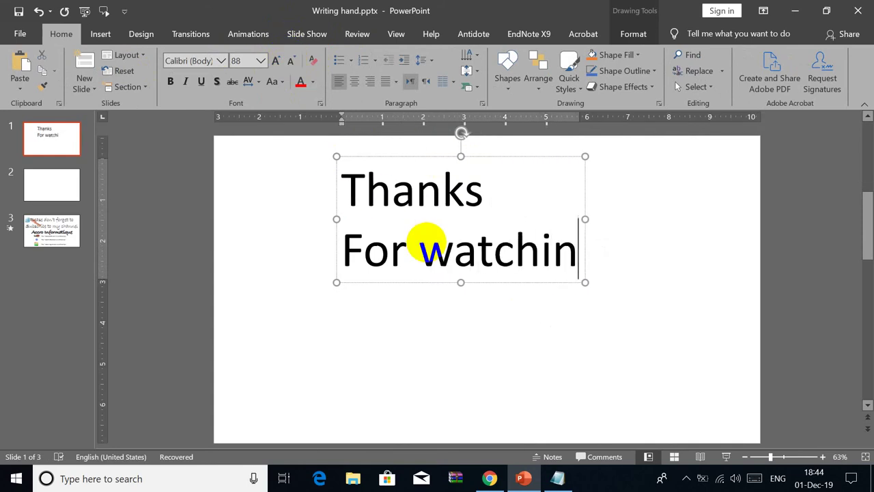
click(69, 234)
click(726, 457)
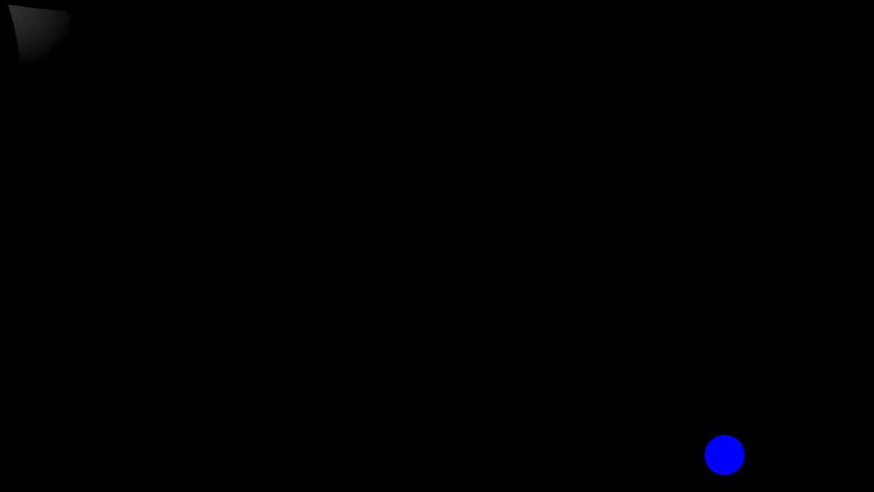